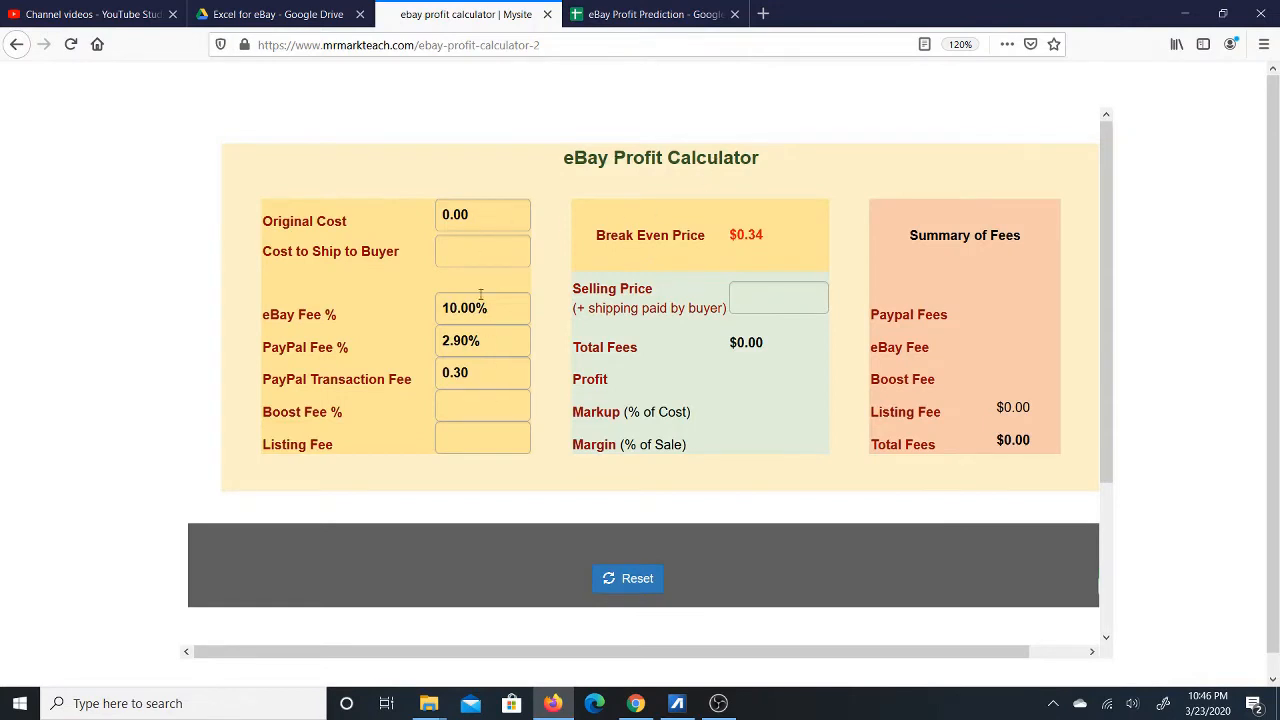
# Switch from the eBay Profit Calculator to the eBay Profit Prediction spreadsheet.
pyautogui.click(612, 12)
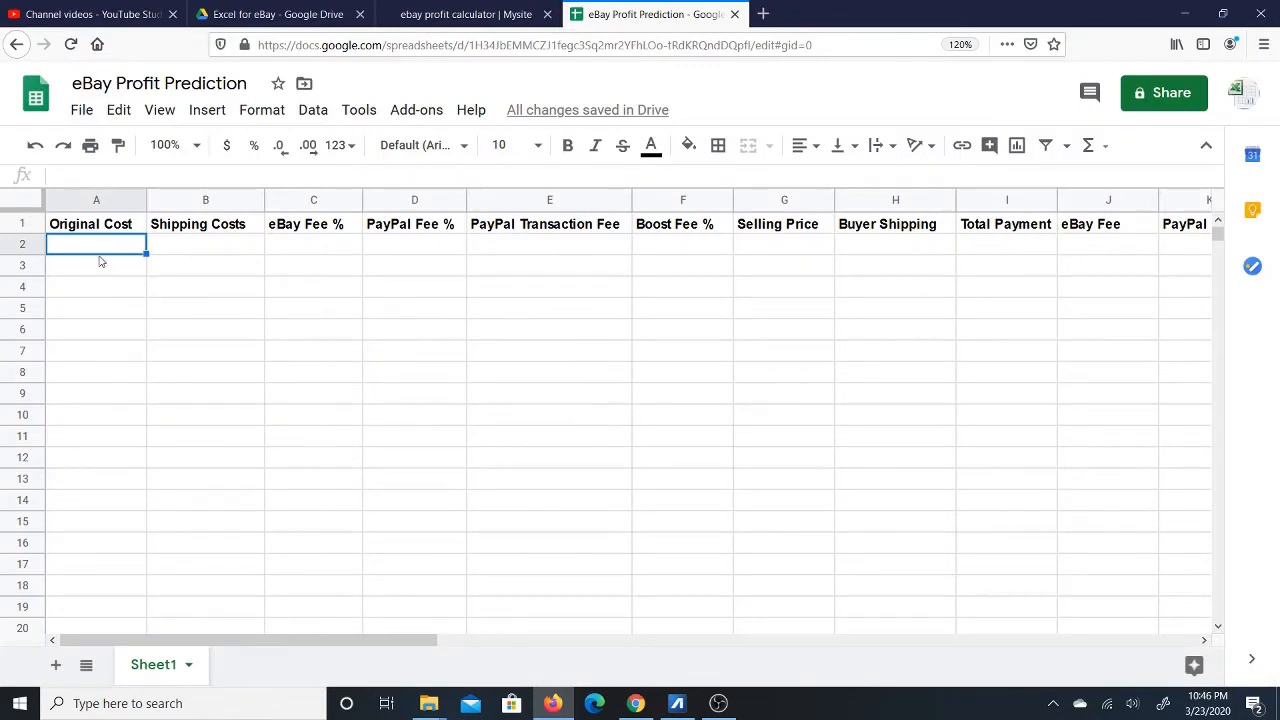
# Enter an Original Cost of $5.00 in cell A2.
pyautogui.click(207, 247)
pyautogui.press('Left')
pyautogui.write('5')
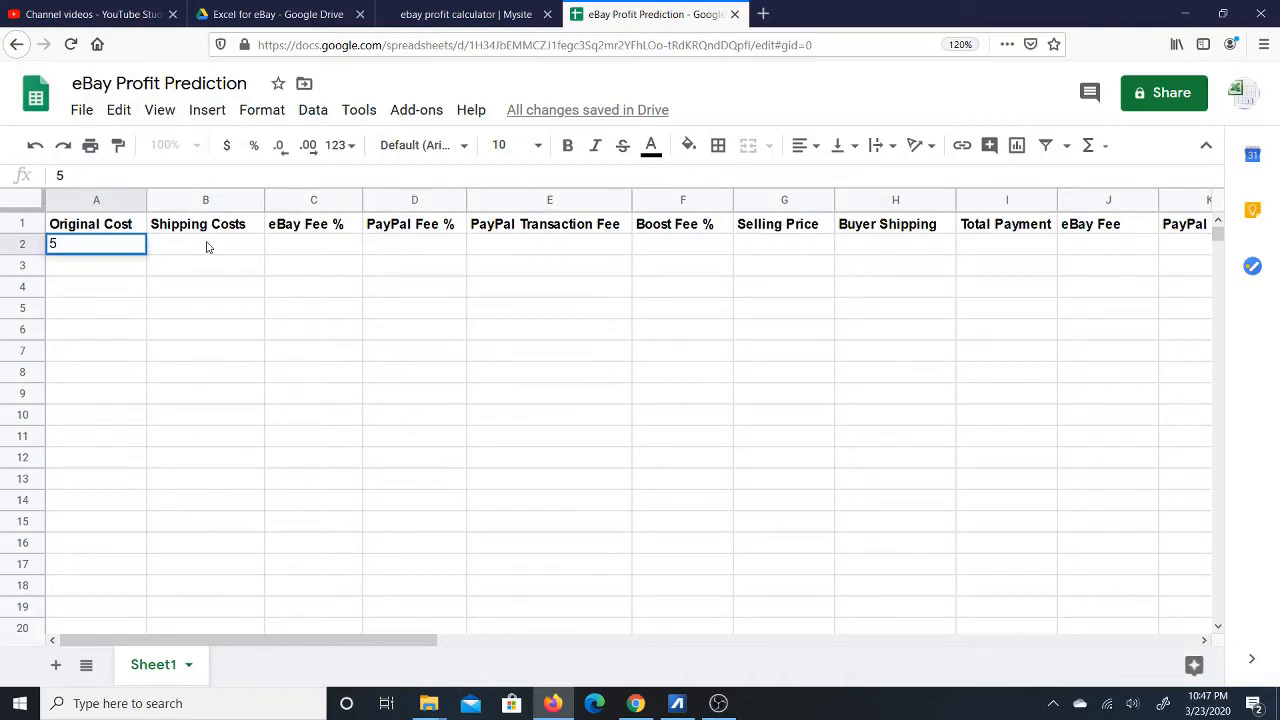
pyautogui.press('Return')
pyautogui.press('Up')
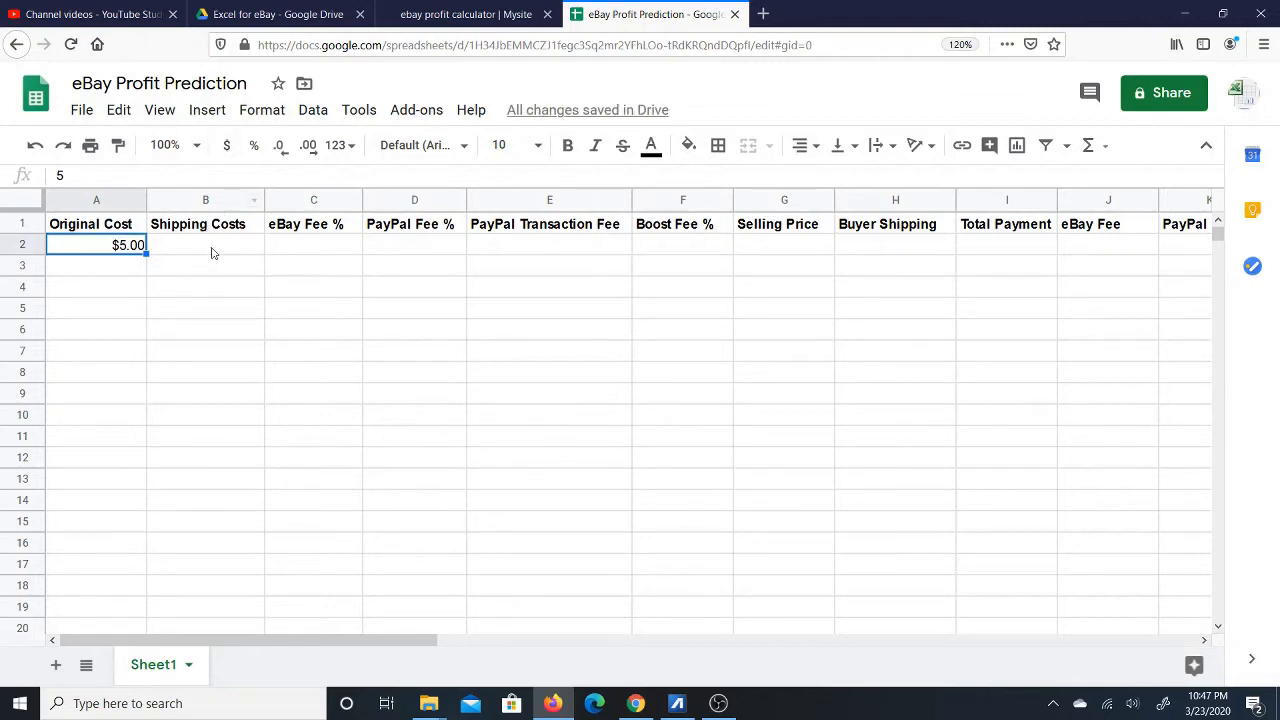
# Enter Shipping Costs of $3.00 in B2 and format C2 as a percentage.
pyautogui.click(217, 247)
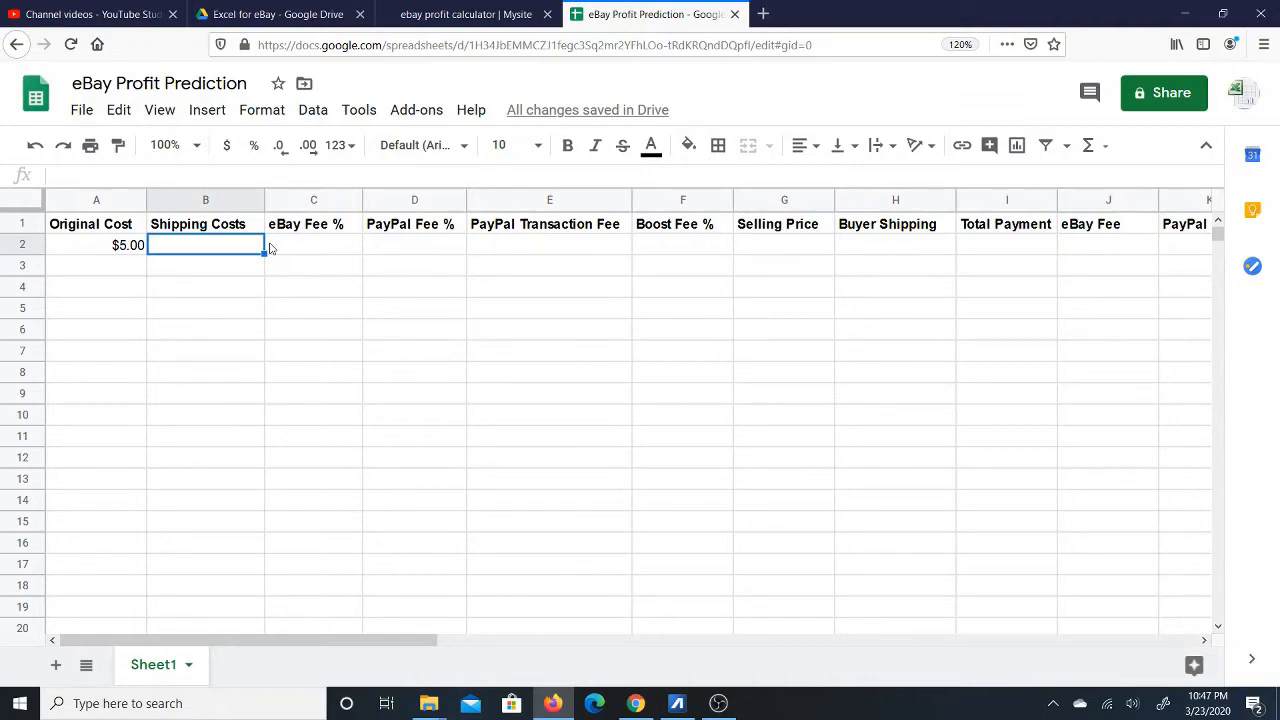
pyautogui.write('3')
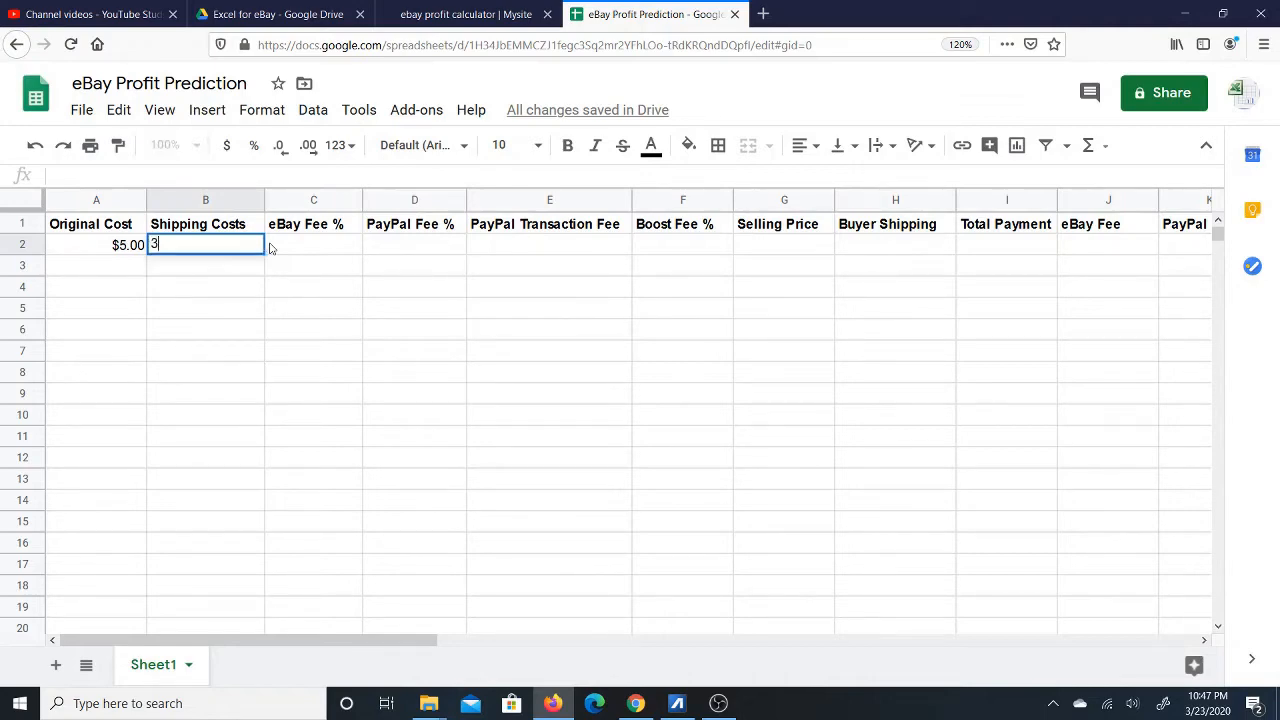
pyautogui.press('Tab')
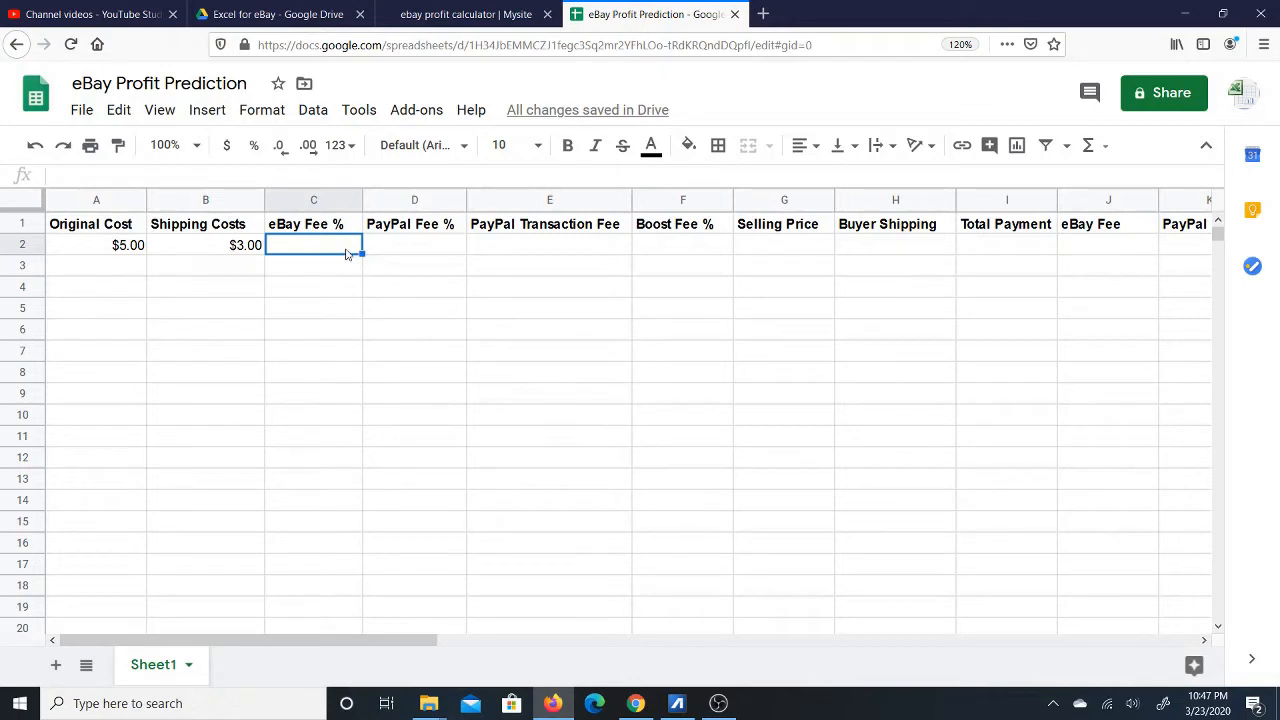
pyautogui.click(254, 147)
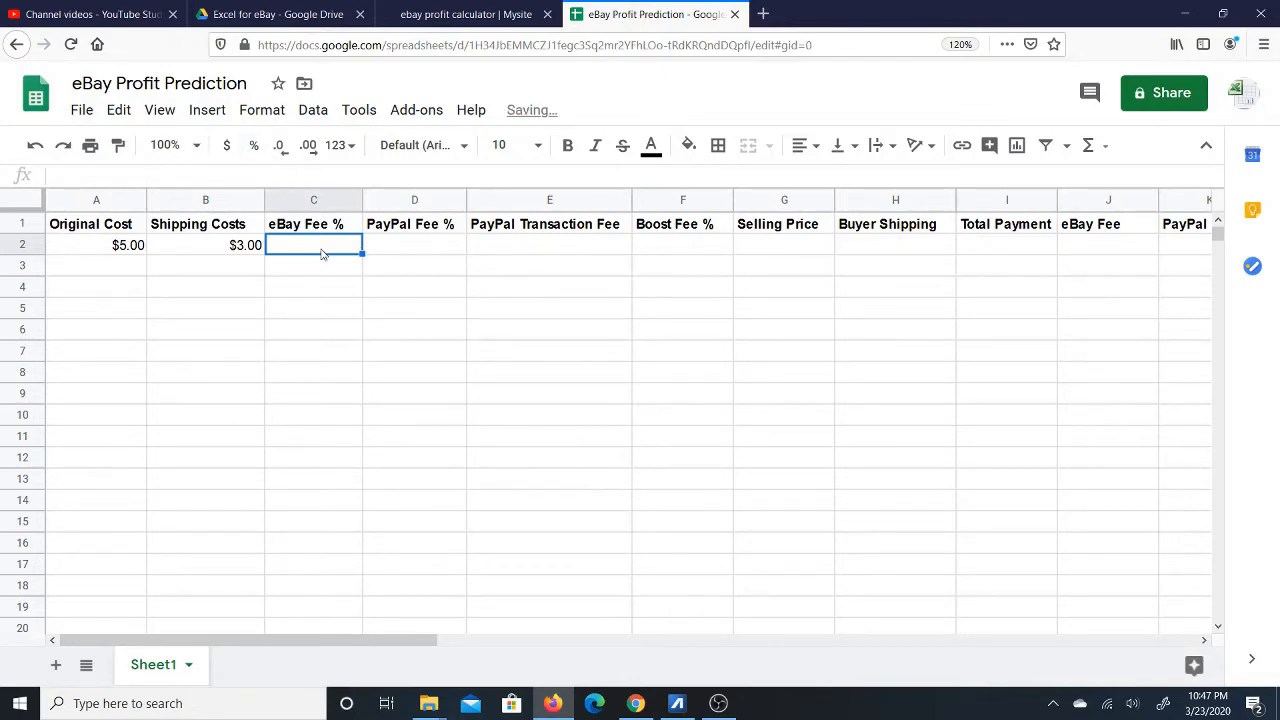
# Enter a 10.00% eBay Fee in C2 and a 2.90% PayPal Fee in D2.
pyautogui.write('1')
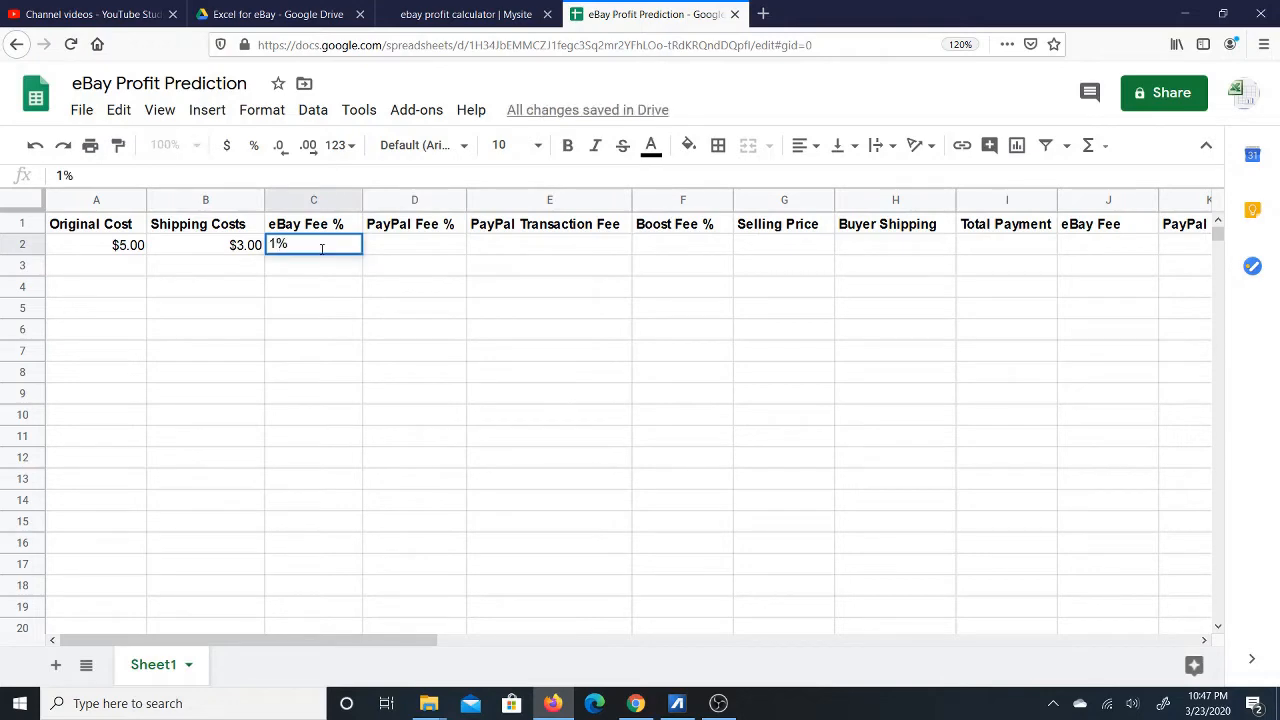
pyautogui.write('0')
pyautogui.click(418, 252)
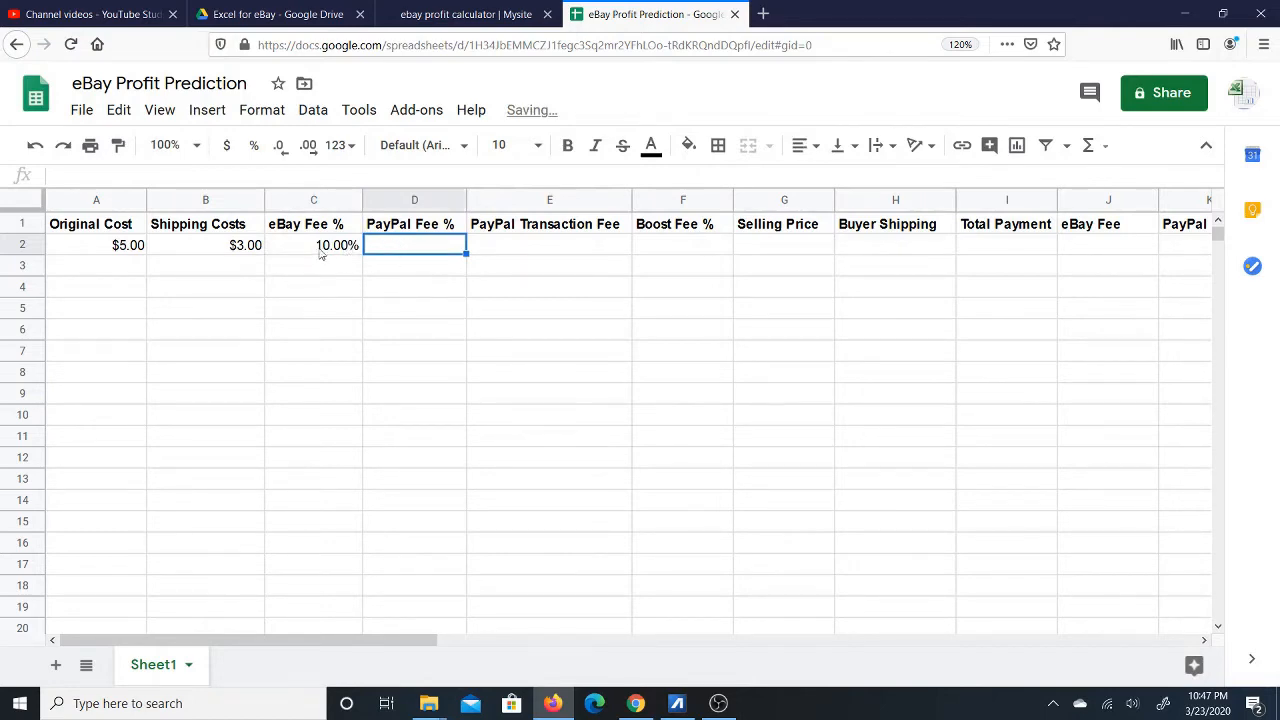
pyautogui.click(341, 252)
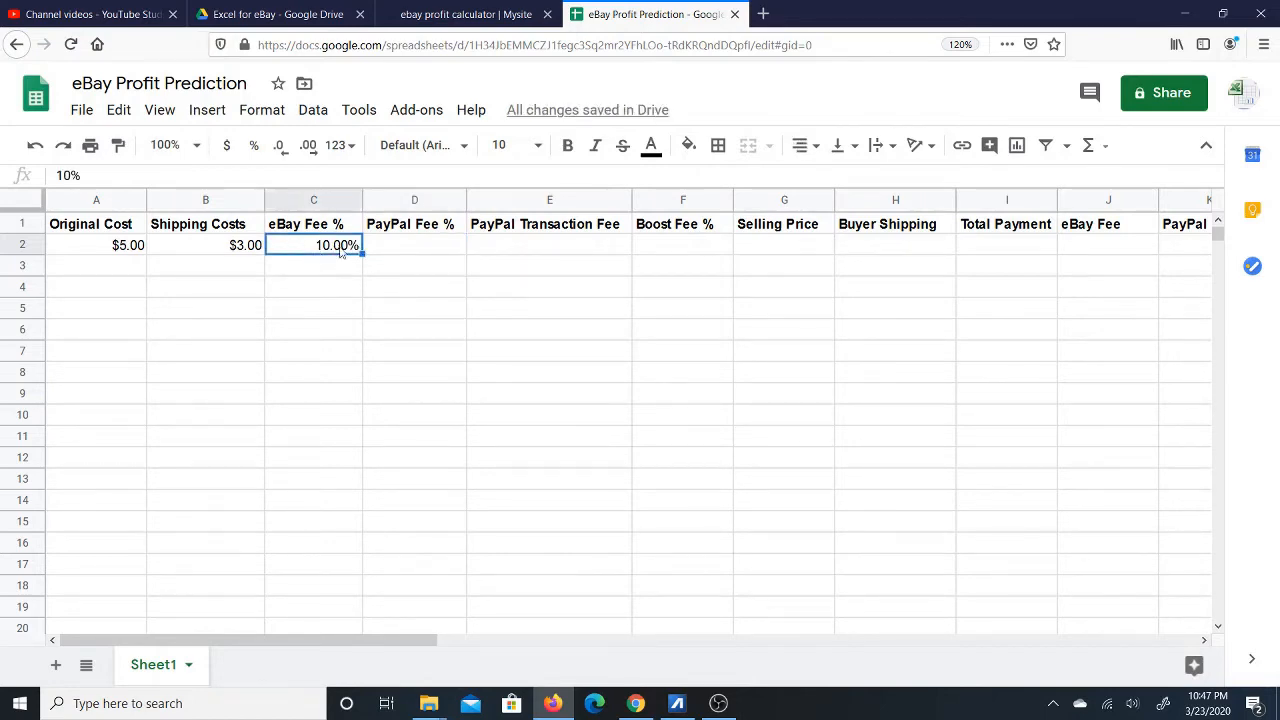
pyautogui.click(423, 250)
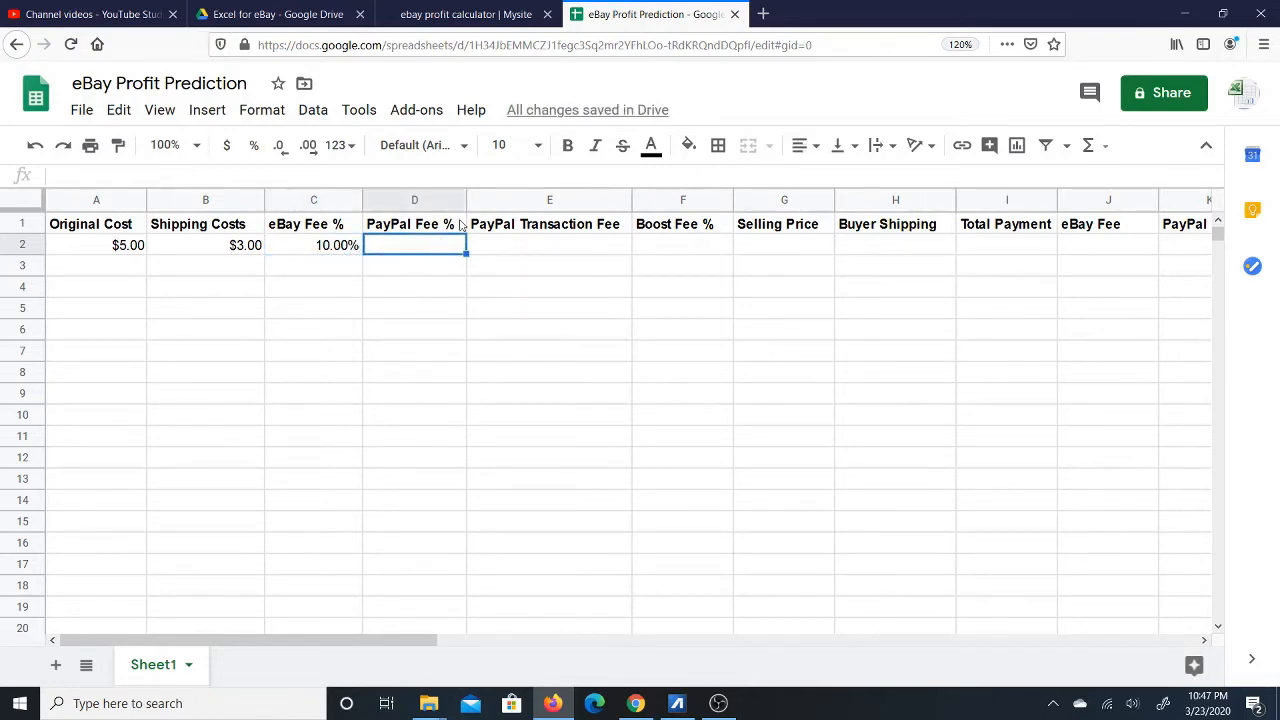
pyautogui.click(254, 145)
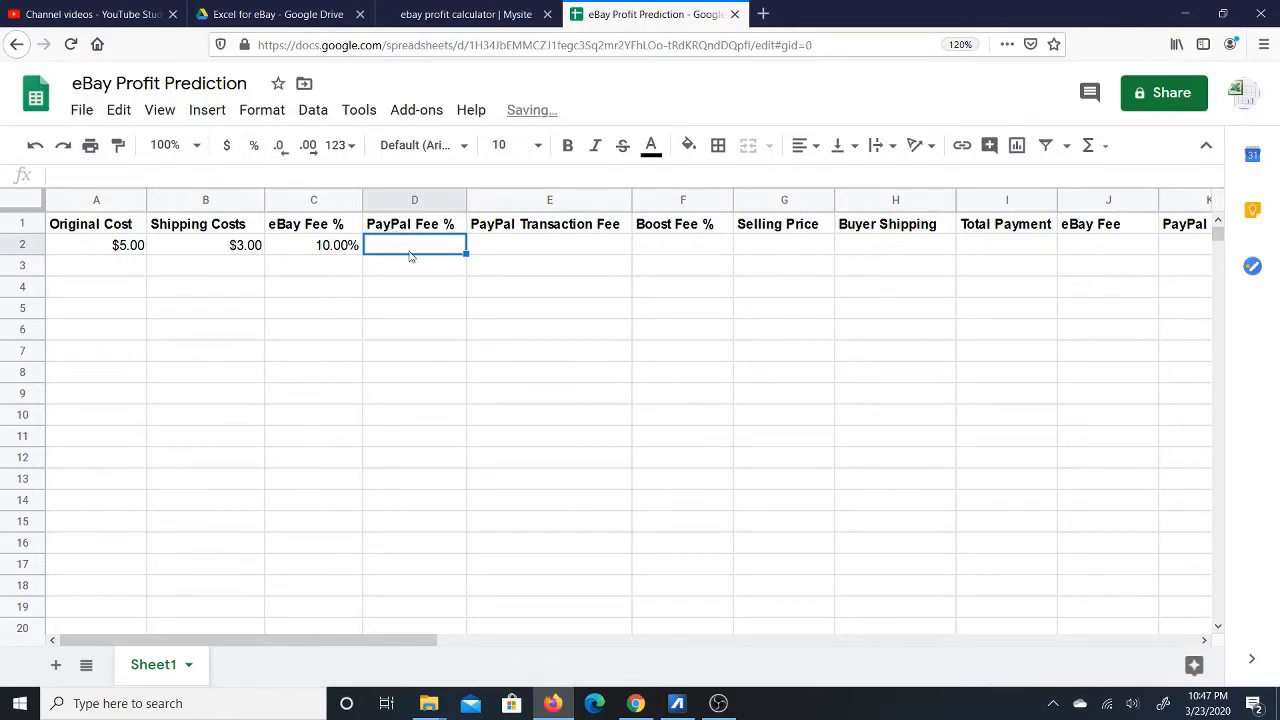
pyautogui.write('2')
pyautogui.write('.9')
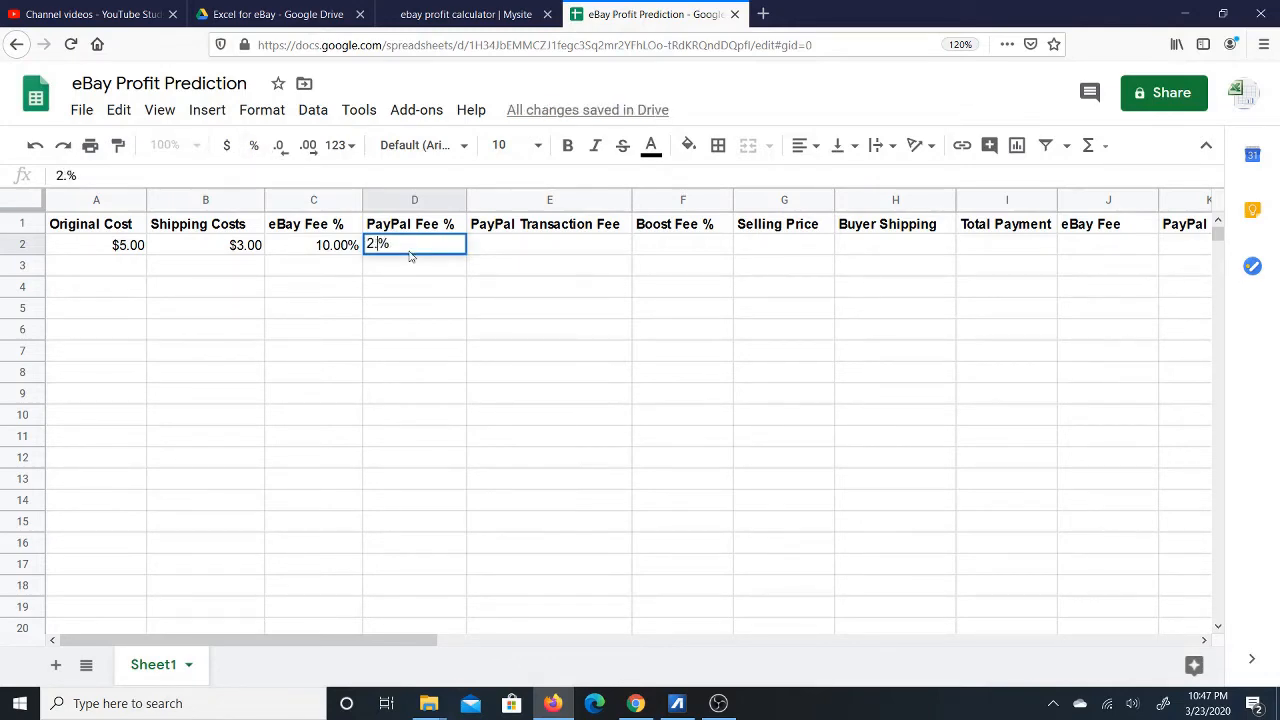
pyautogui.click(501, 252)
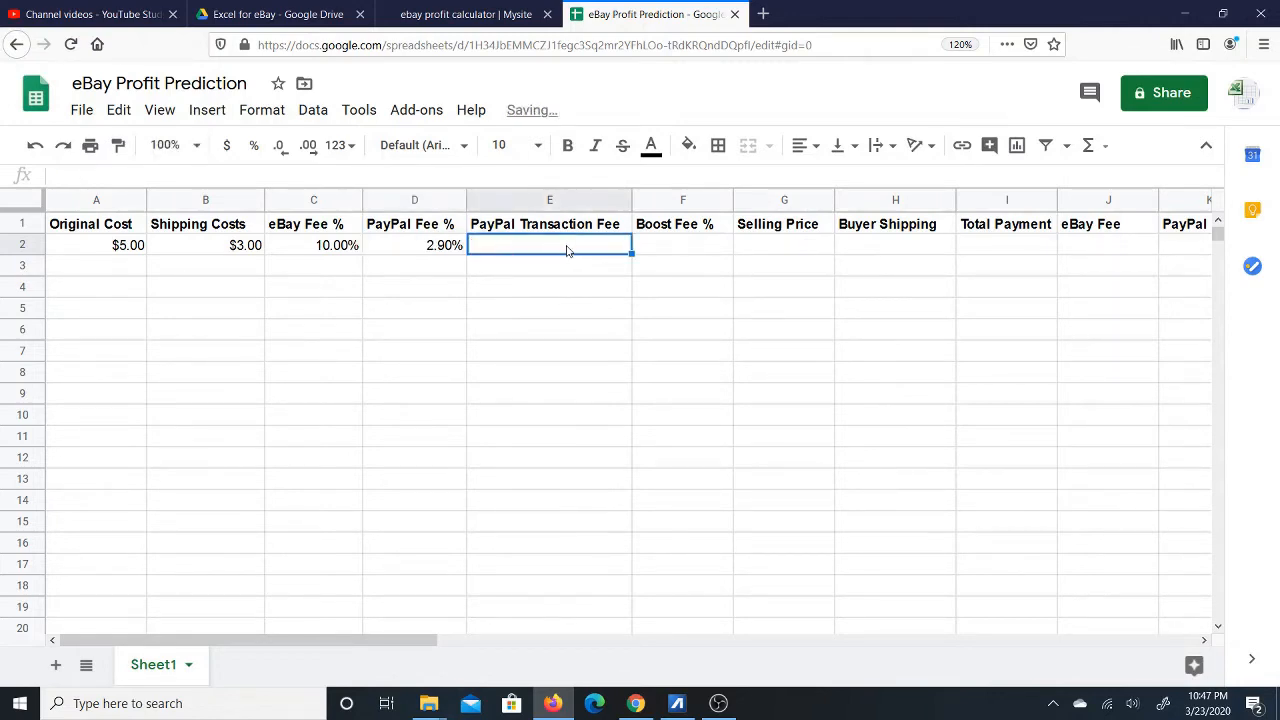
# Enter a $0.30 PayPal Transaction Fee in E2 and narrow the Boost Fee % column.
pyautogui.write('.')
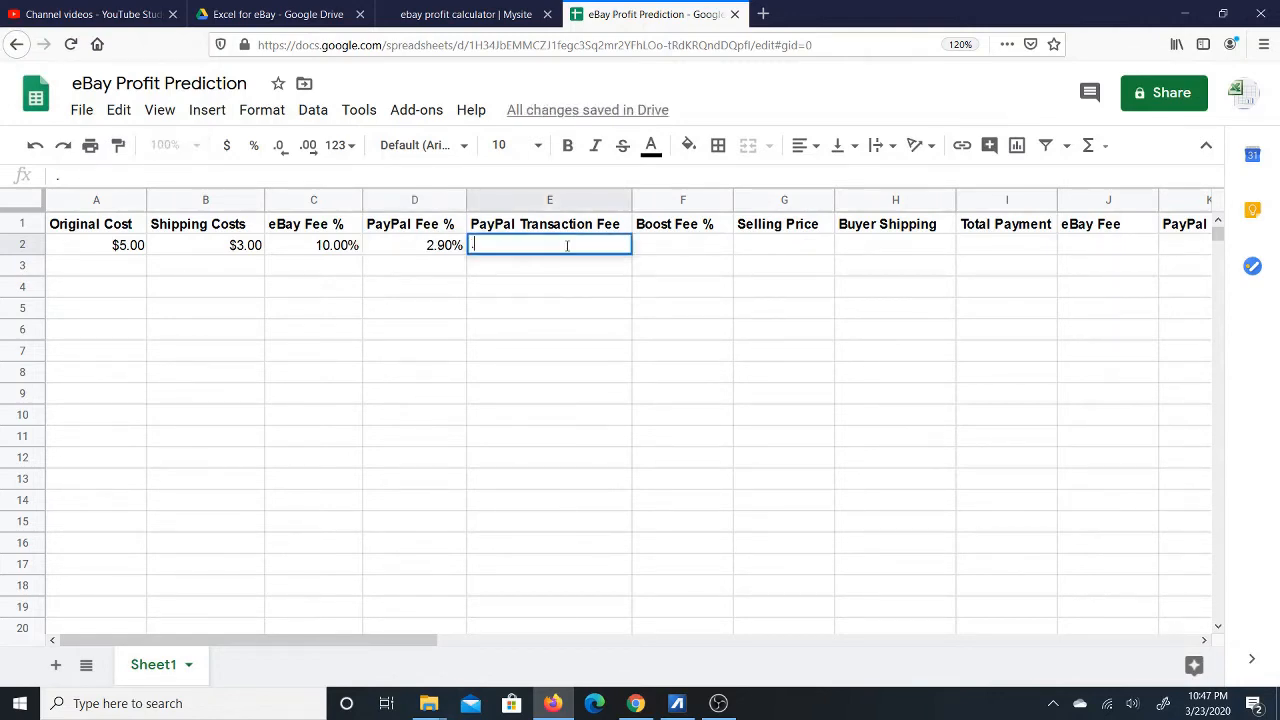
pyautogui.write('30')
pyautogui.press('Return')
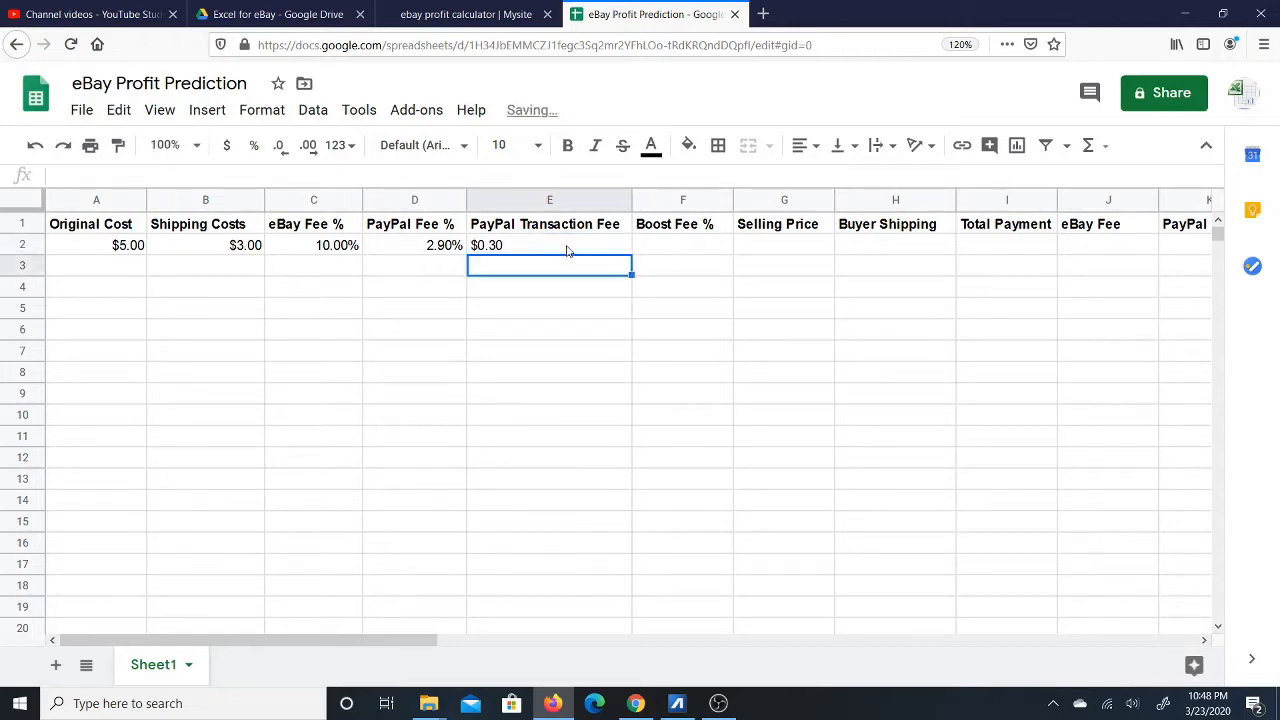
pyautogui.click(553, 244)
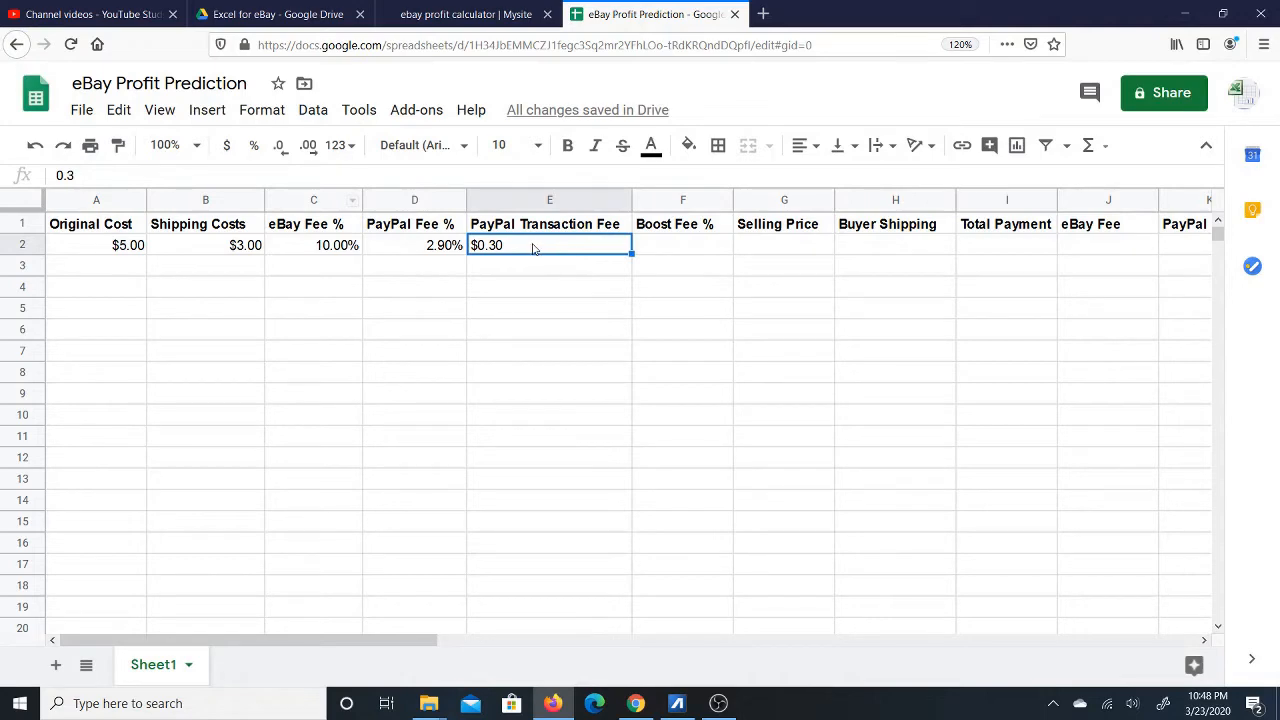
pyautogui.click(687, 250)
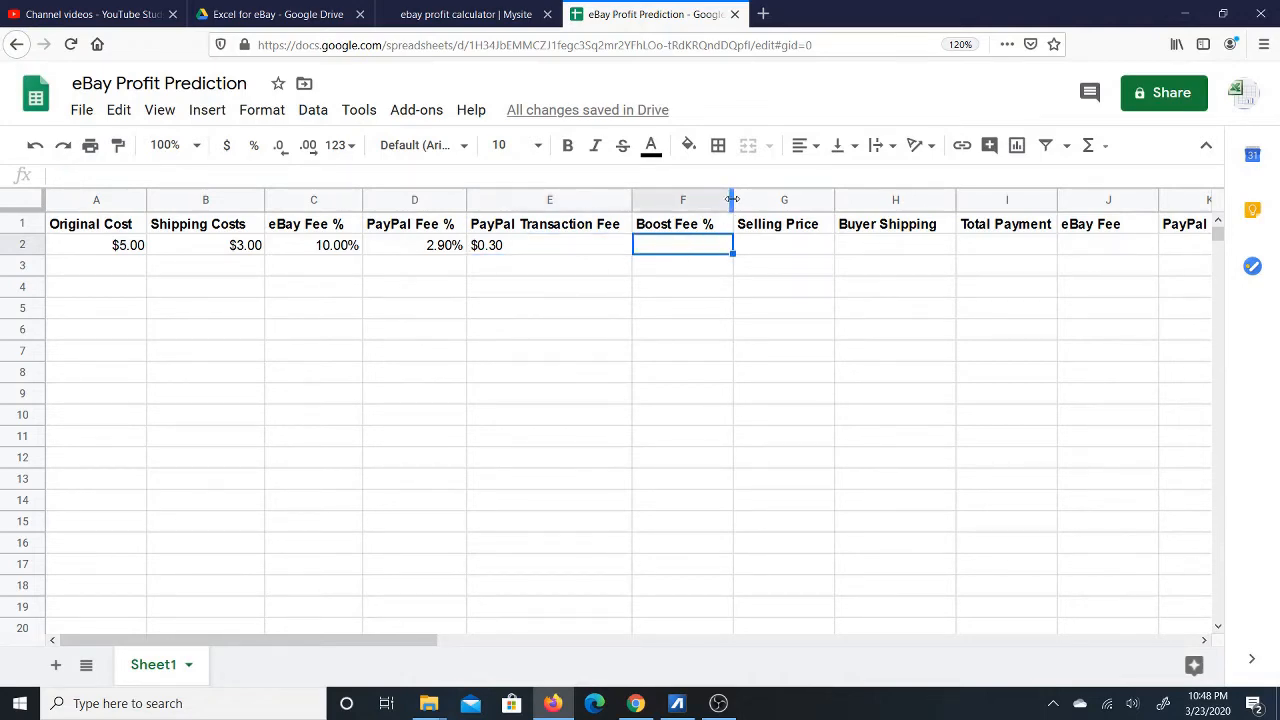
pyautogui.moveTo(732, 199); pyautogui.dragTo(725, 199)
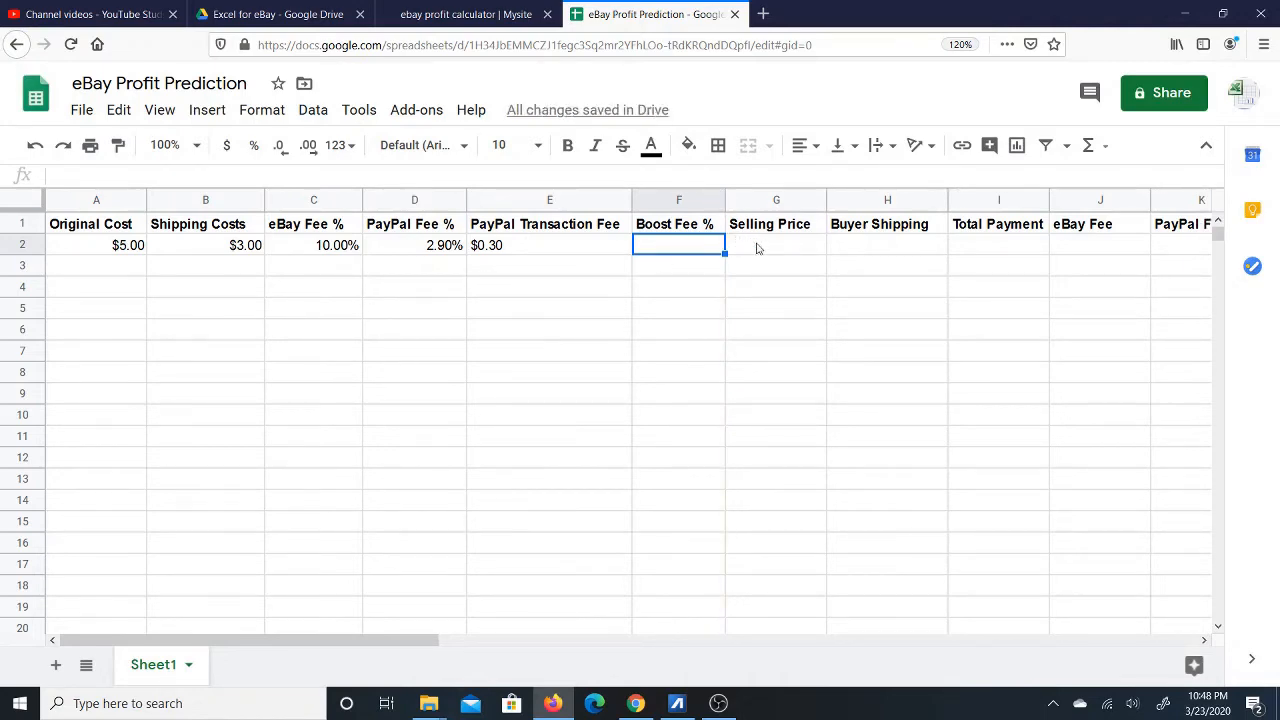
pyautogui.click(770, 248)
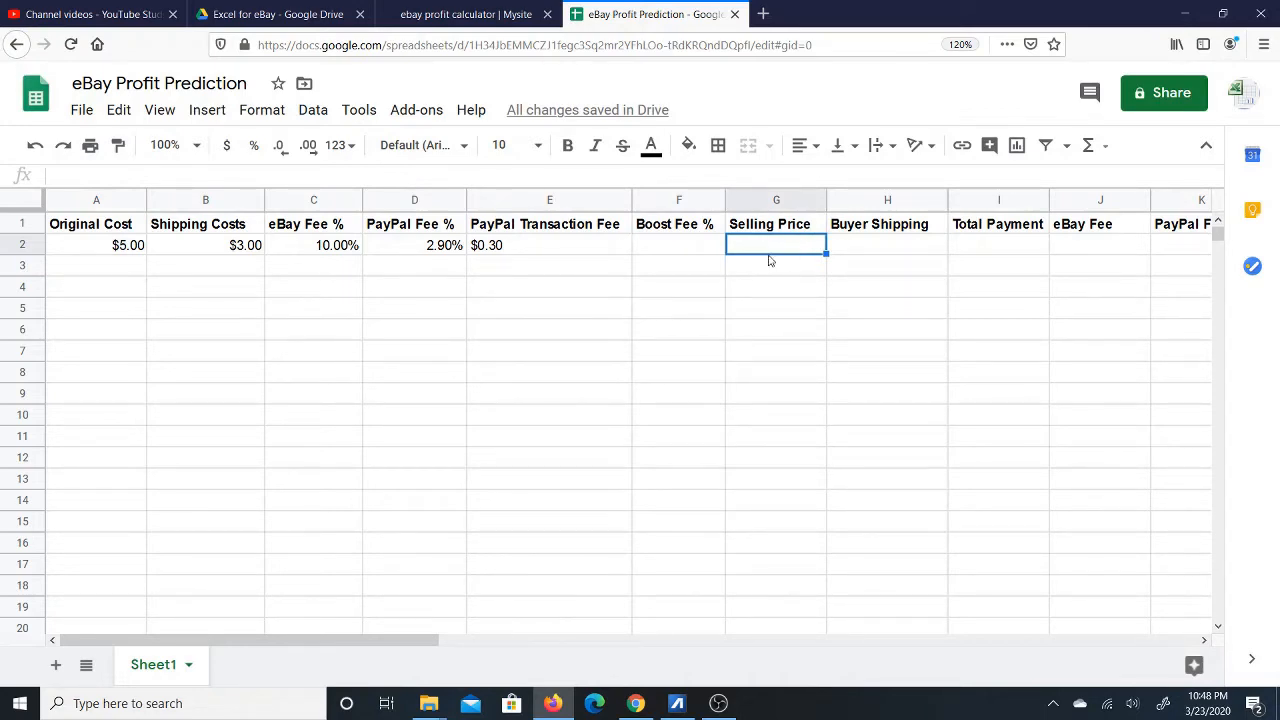
pyautogui.click(486, 22)
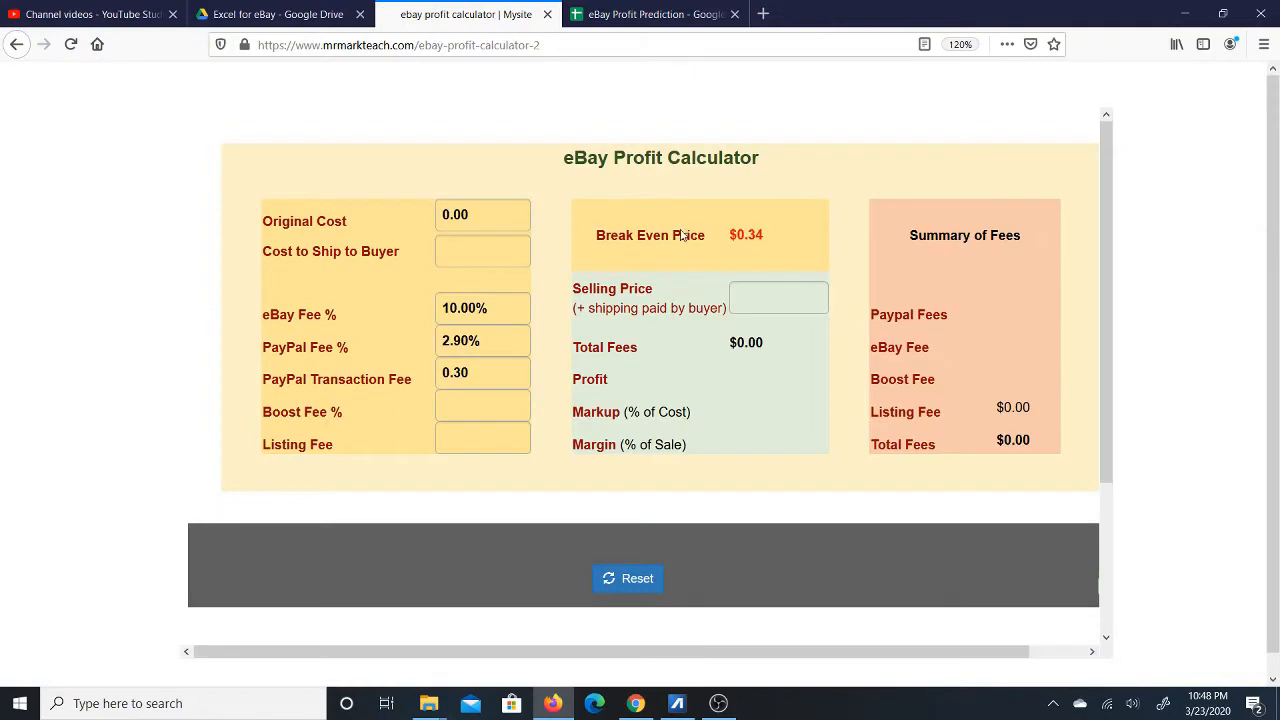
pyautogui.moveTo(597, 235); pyautogui.dragTo(716, 234)
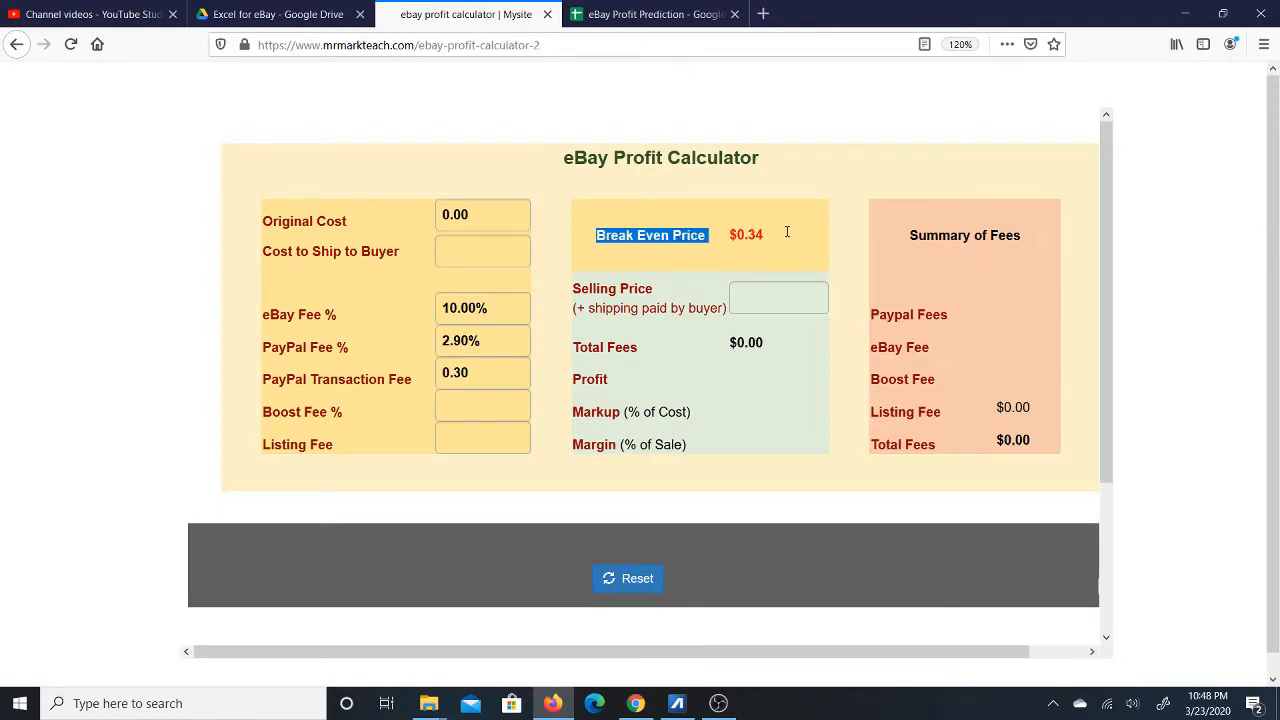
pyautogui.click(655, 14)
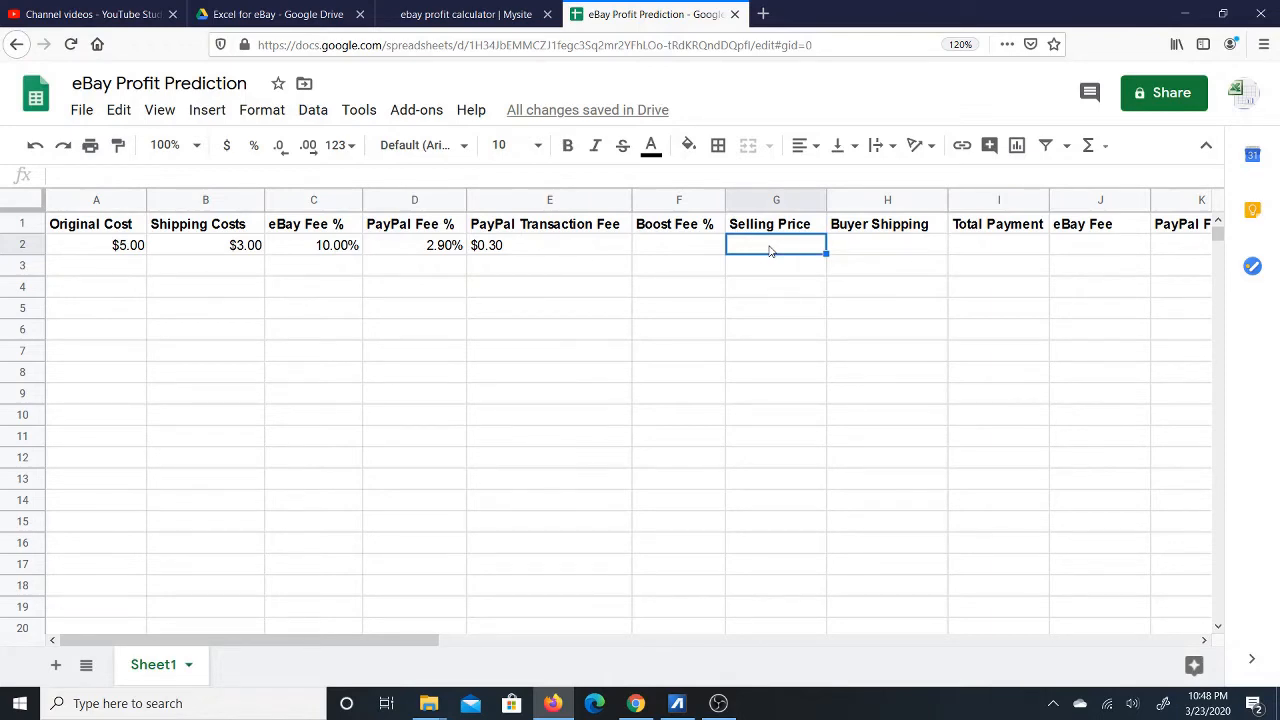
# Enter a $20.00 Selling Price in G2, formatted as currency.
pyautogui.write('20')
pyautogui.click(852, 247)
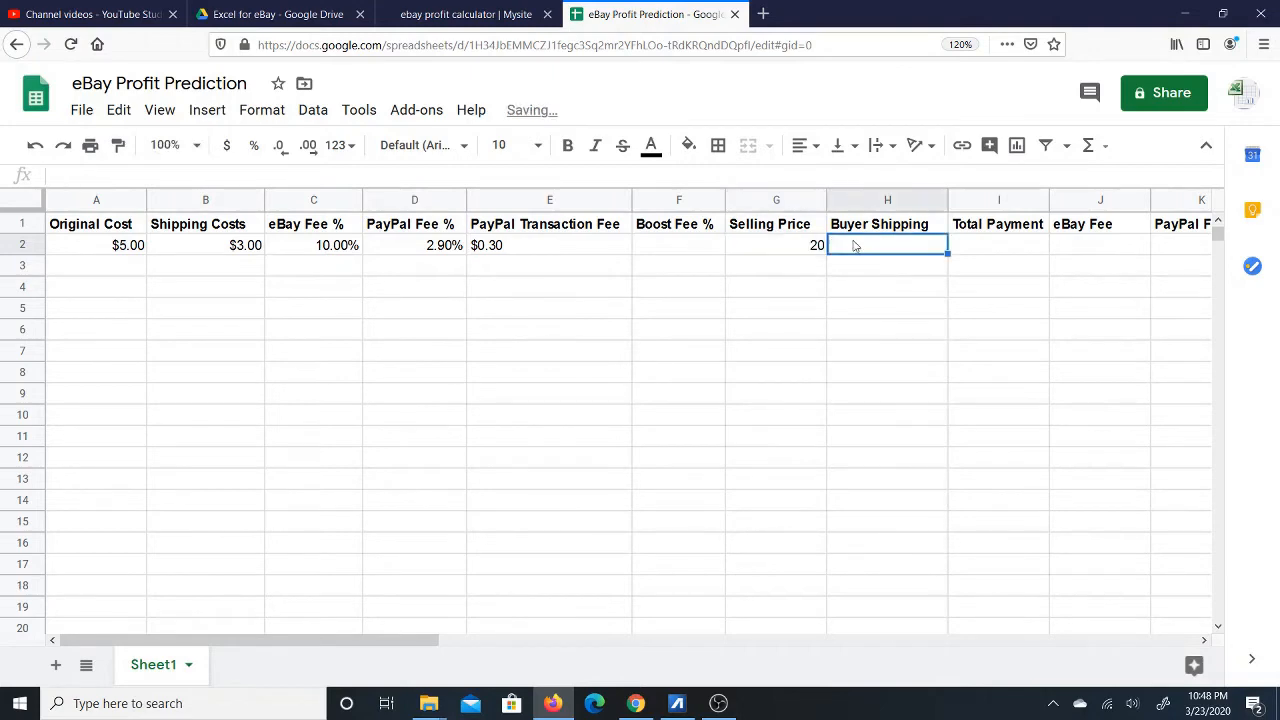
pyautogui.click(800, 252)
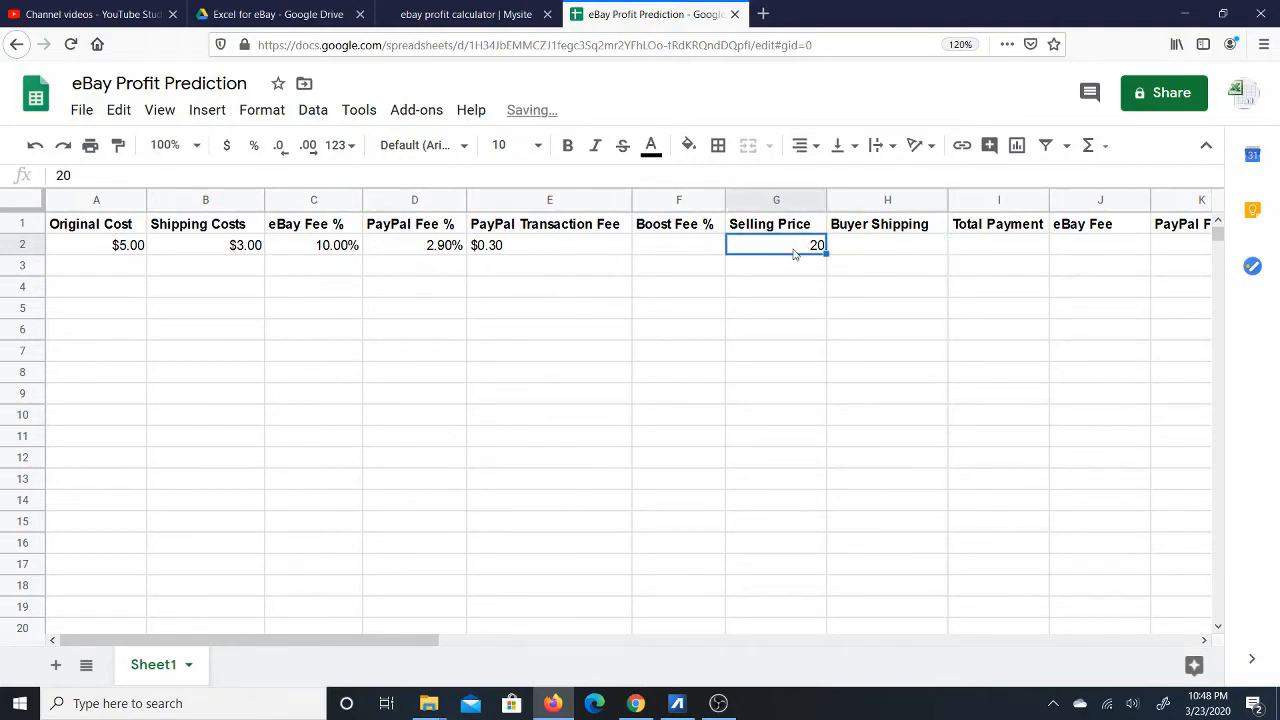
pyautogui.click(228, 148)
# Enter $5.00 Buyer Shipping in H2, formatted as currency.
pyautogui.click(887, 245)
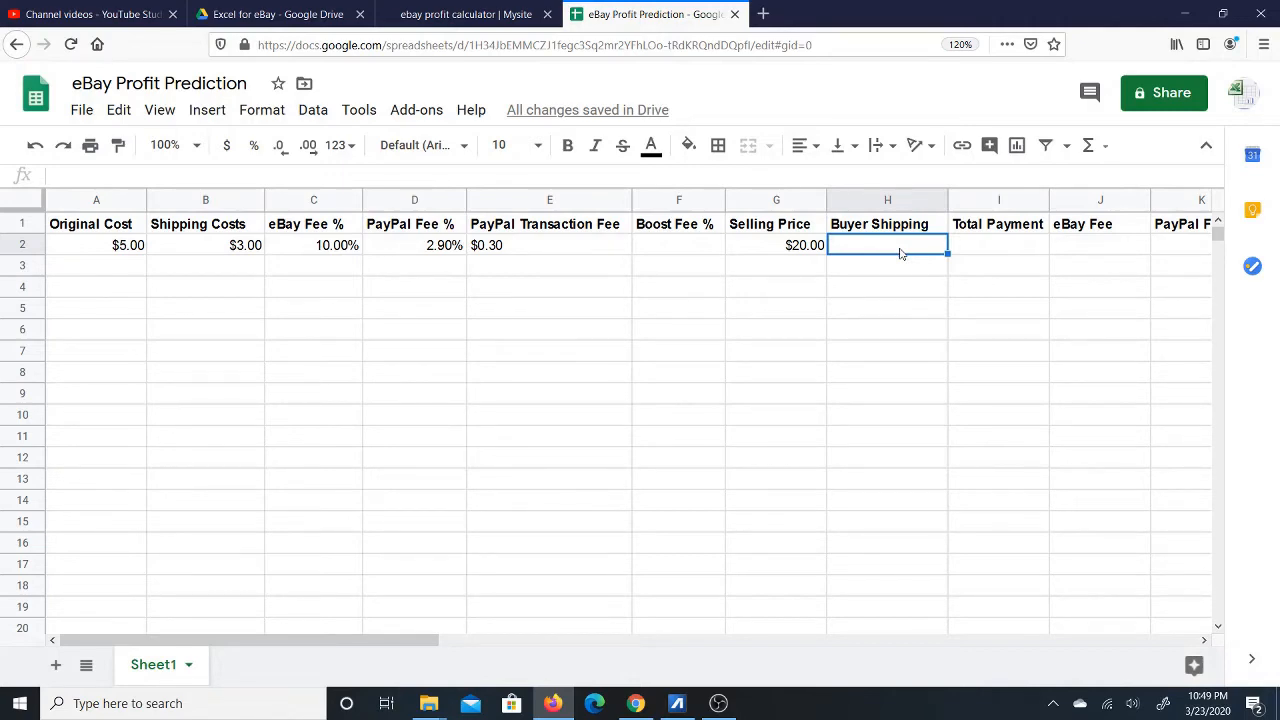
pyautogui.write('5')
pyautogui.press('Return')
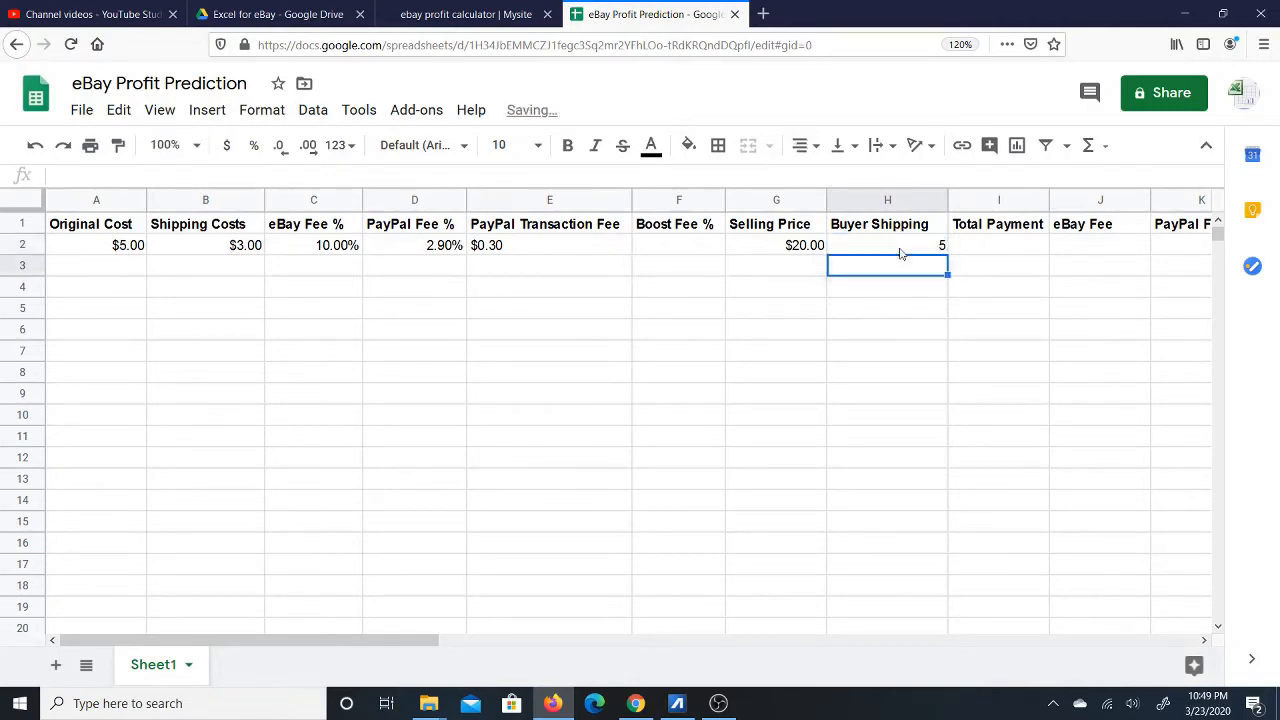
pyautogui.click(901, 253)
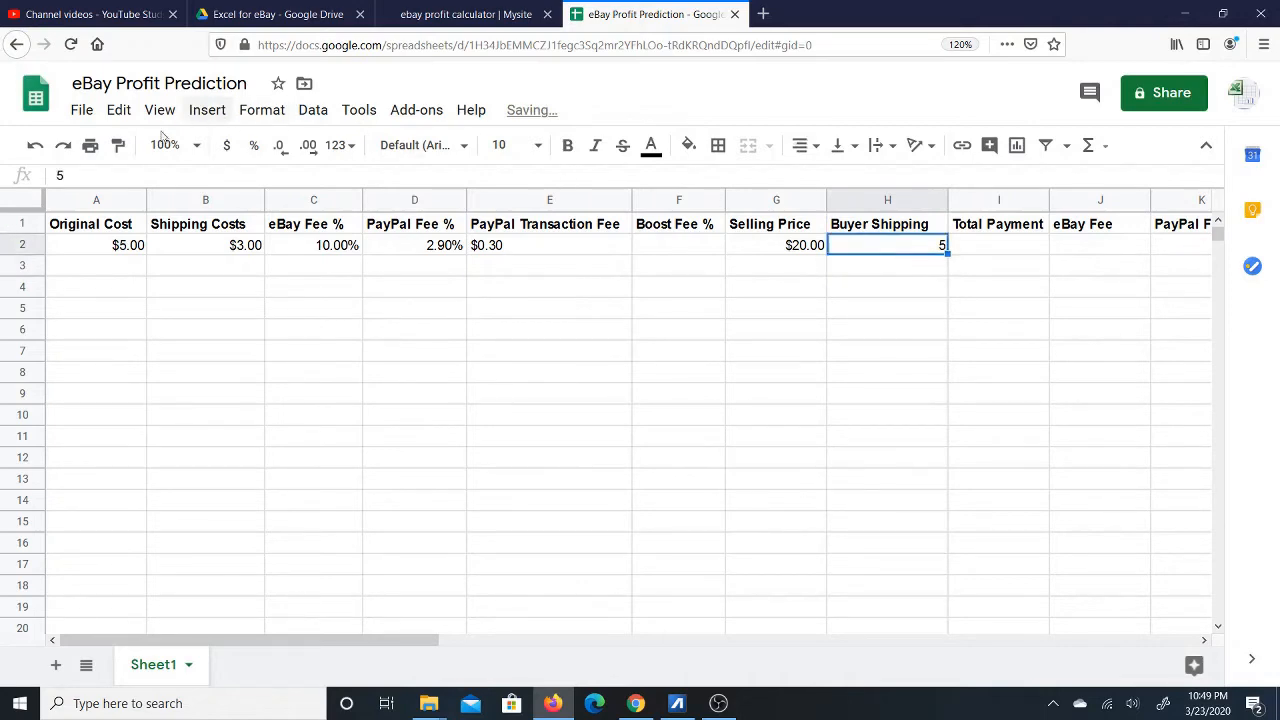
pyautogui.click(228, 149)
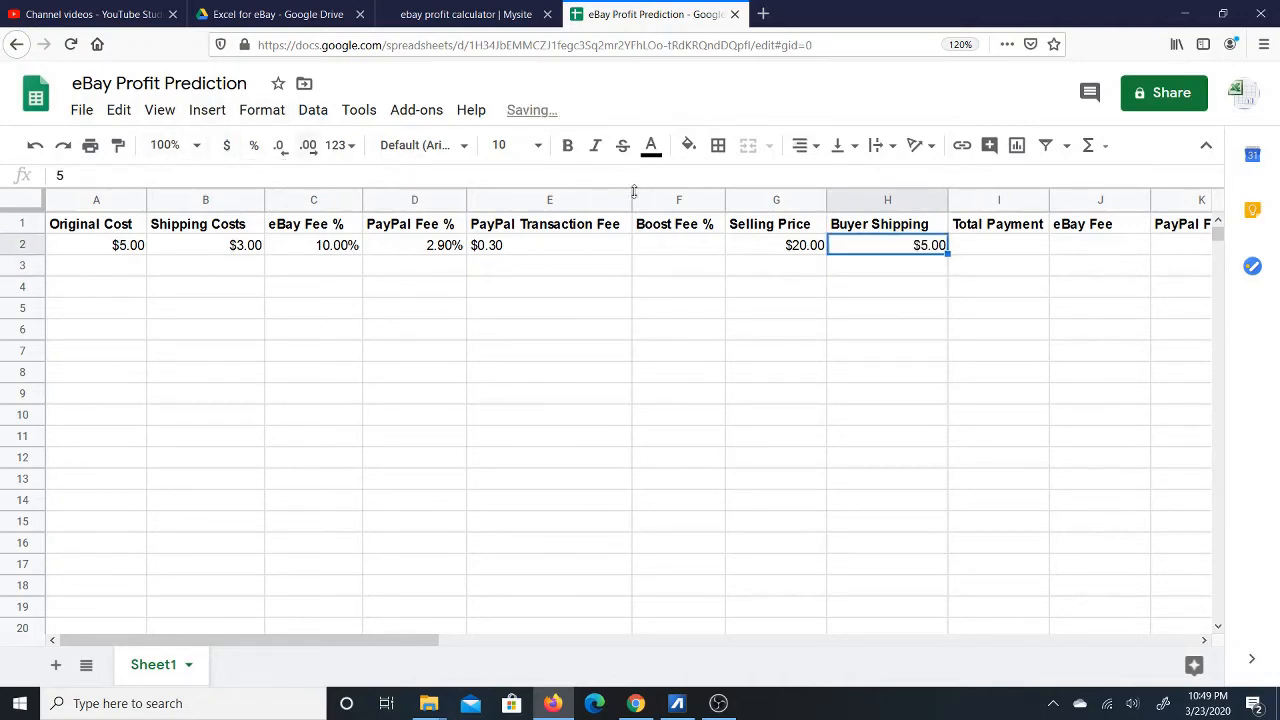
pyautogui.click(1014, 248)
pyautogui.press('Left')
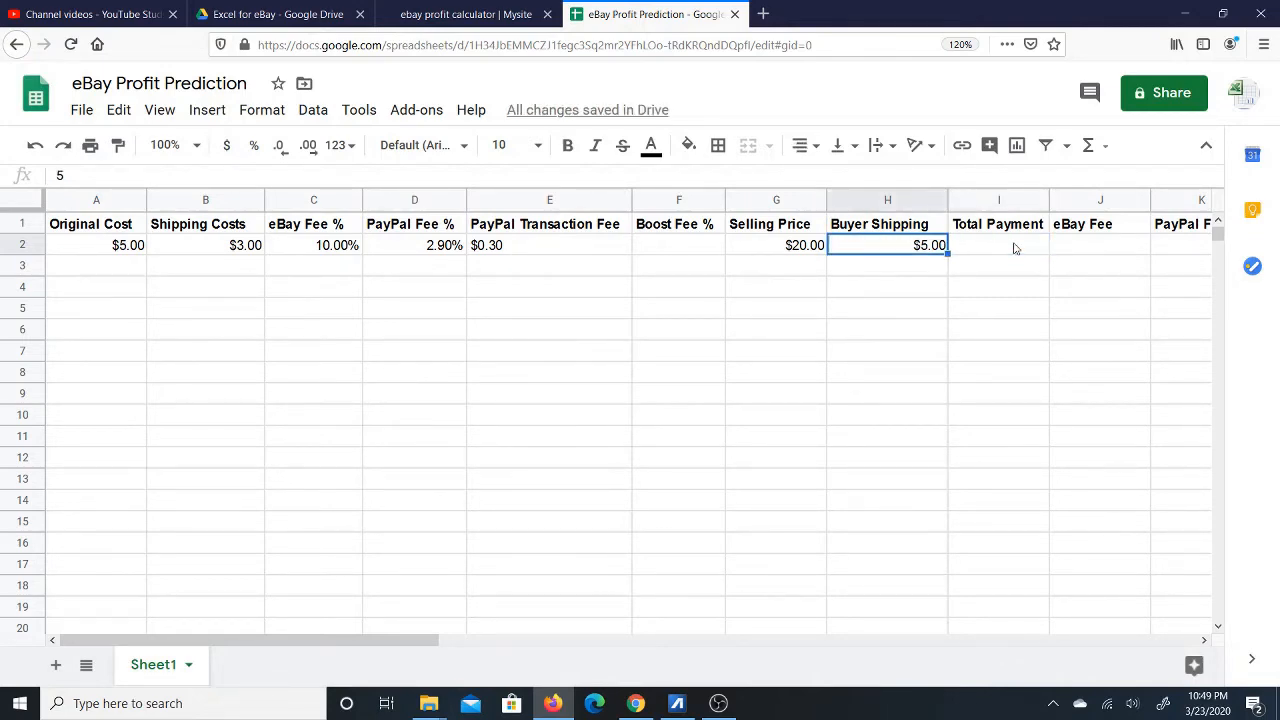
pyautogui.click(1014, 248)
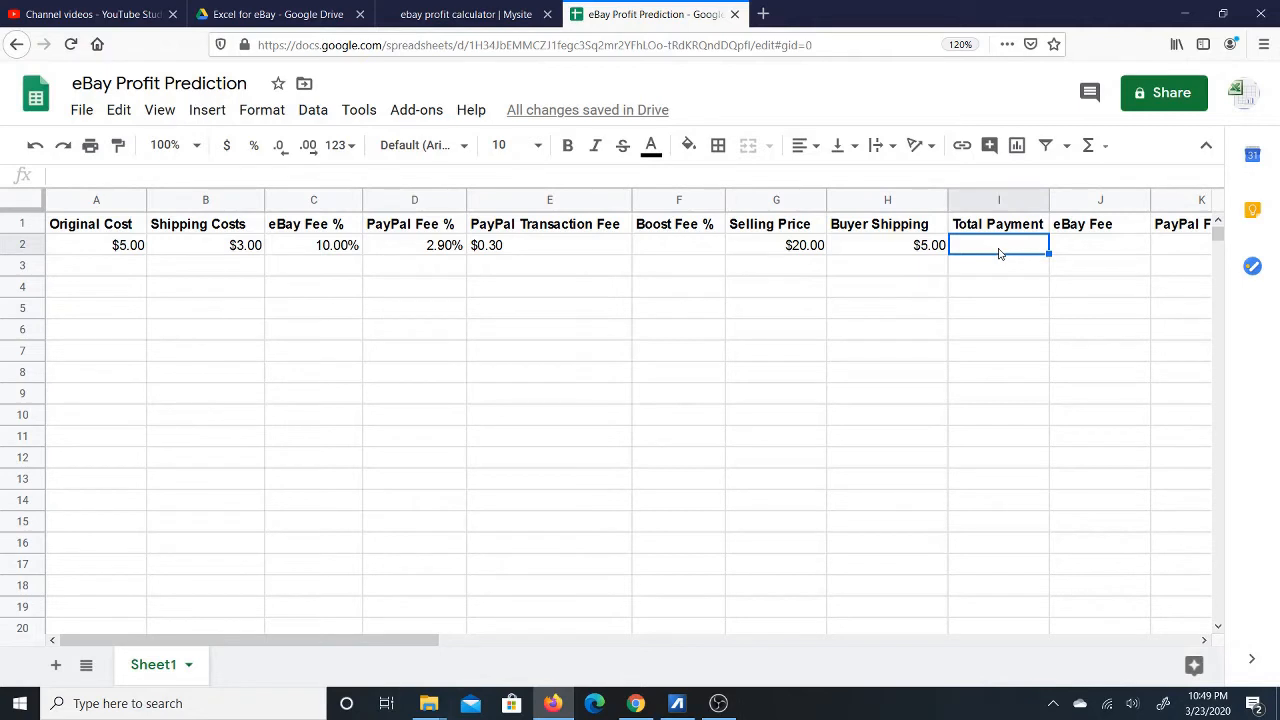
# Enter =G2+H2 in I2 to total the selling price and buyer shipping.
pyautogui.write('=')
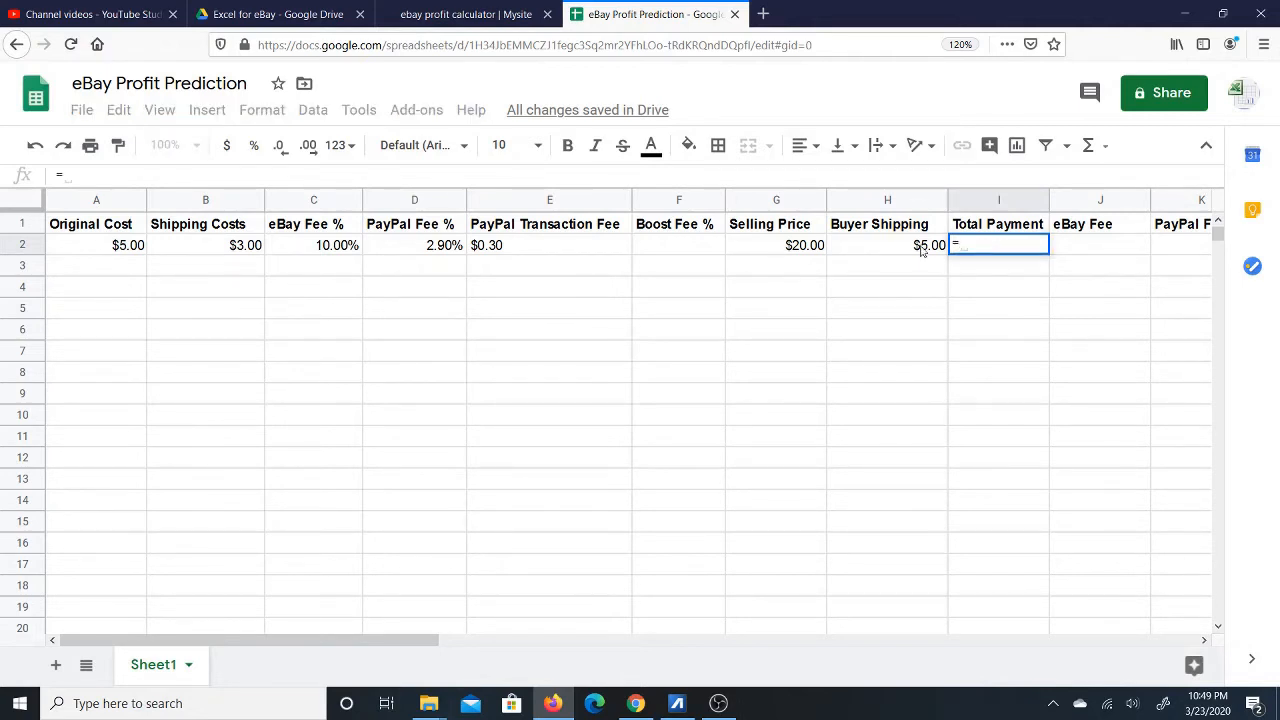
pyautogui.click(779, 246)
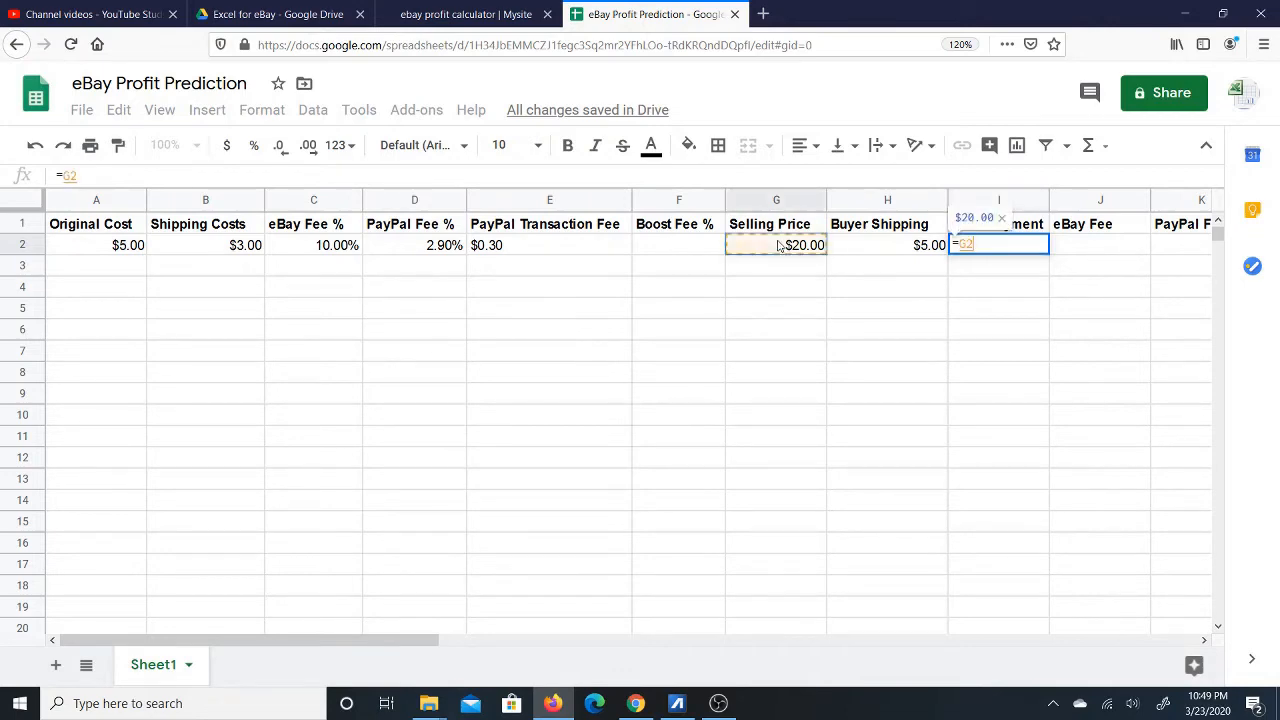
pyautogui.write('+')
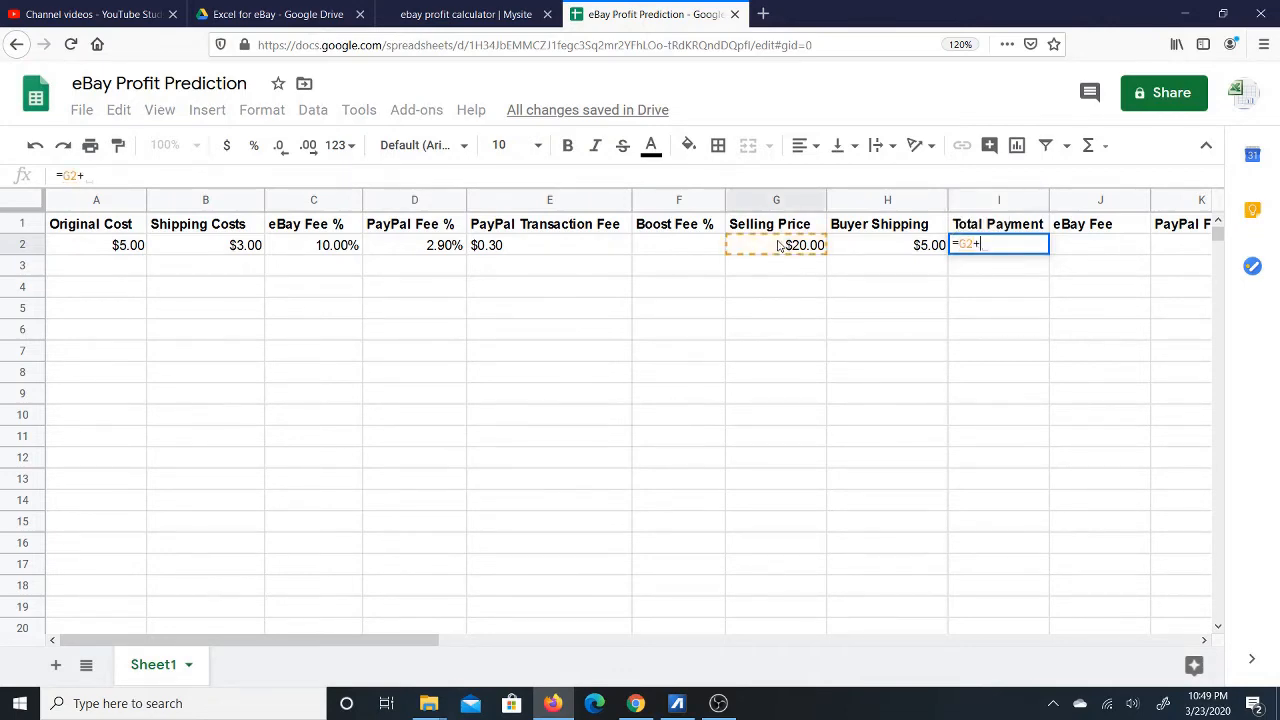
pyautogui.click(883, 247)
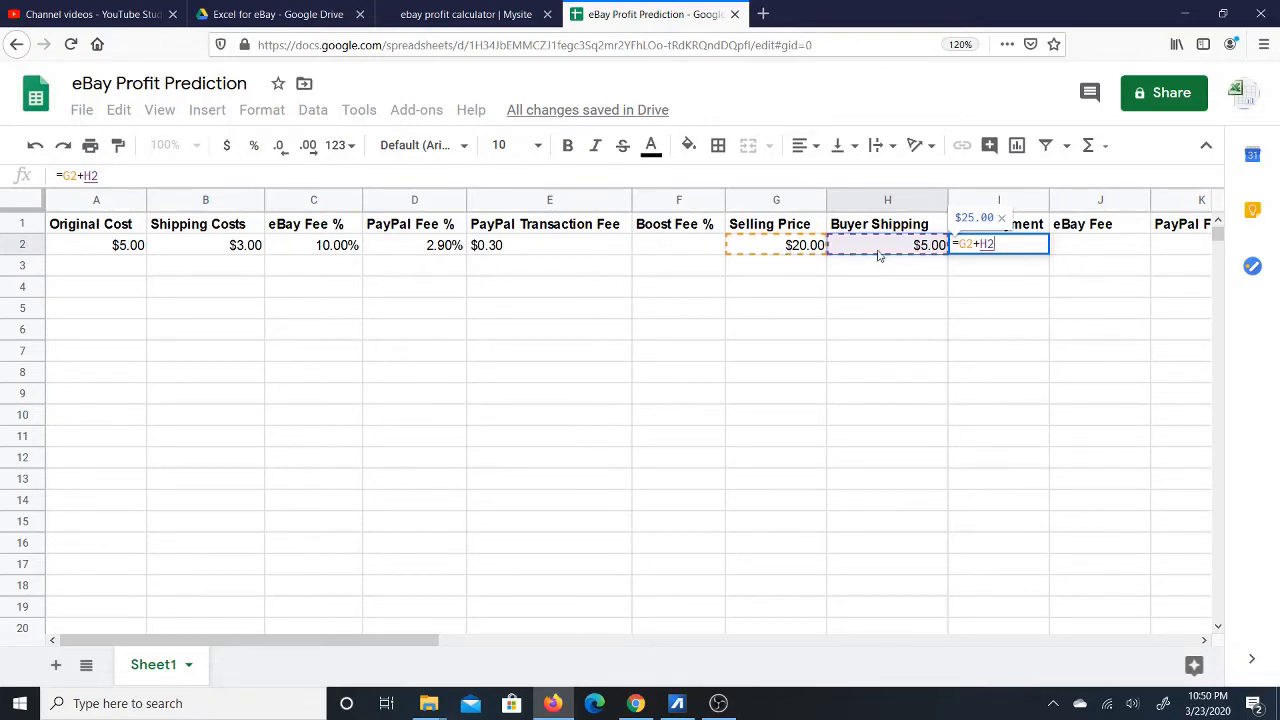
pyautogui.press('Return')
# Check the G2 and H2 inputs, then make the $25.00 total in I2 bold.
pyautogui.click(1013, 252)
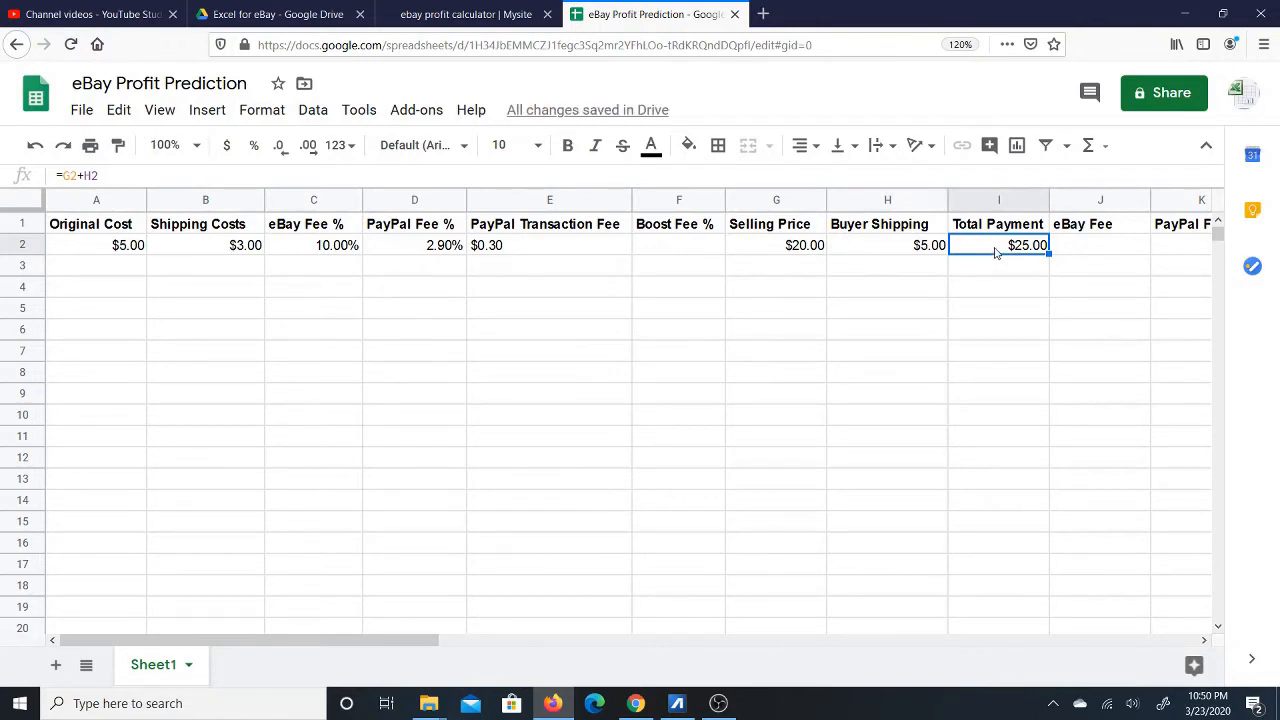
pyautogui.click(780, 250)
pyautogui.click(915, 247)
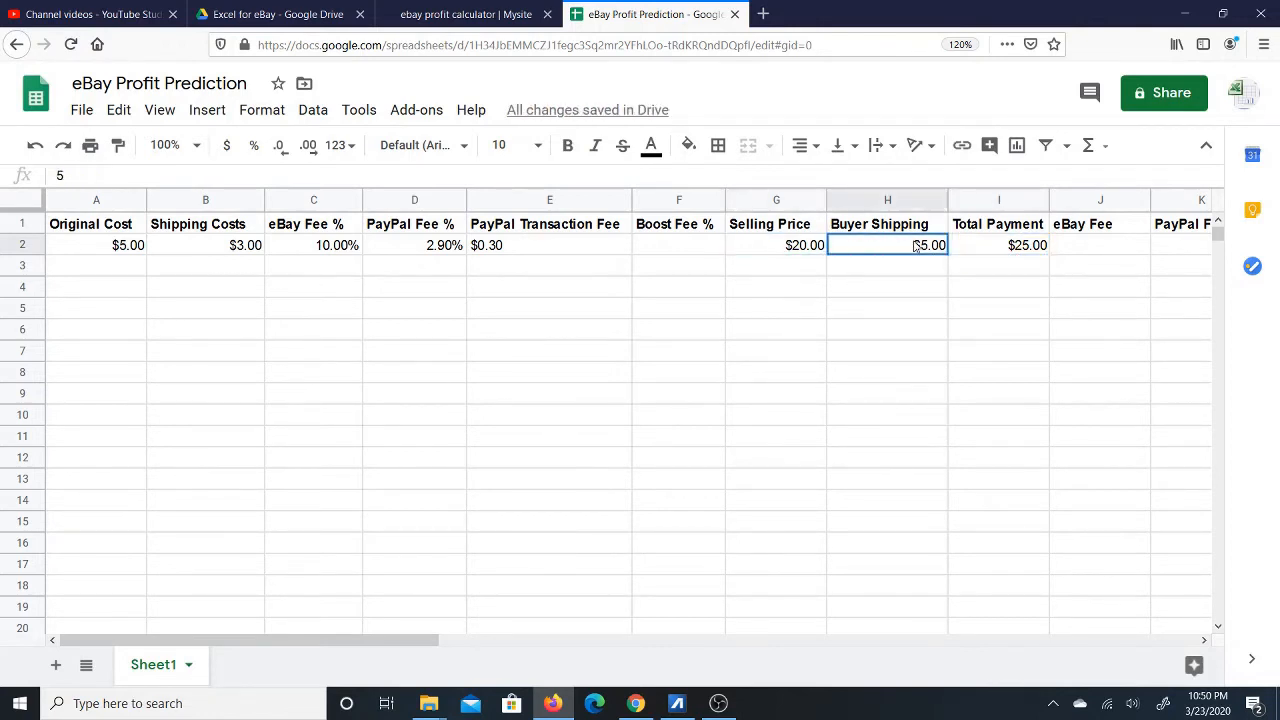
pyautogui.click(1040, 245)
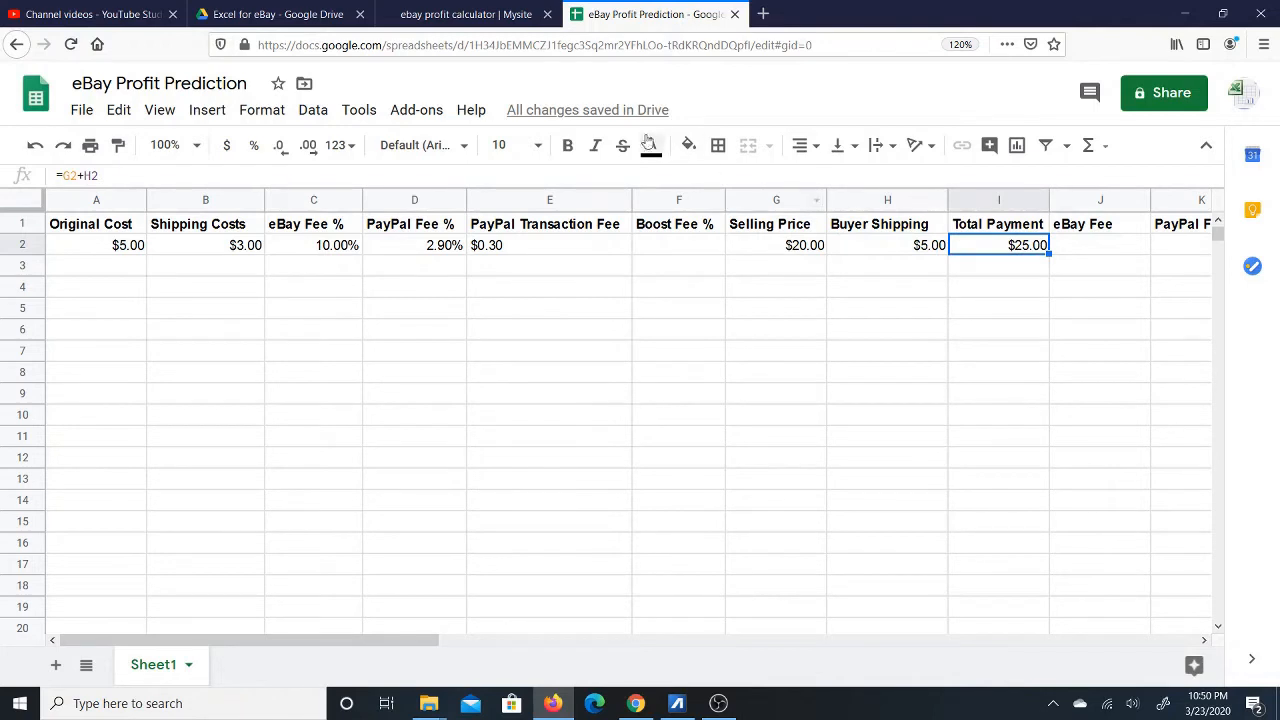
pyautogui.click(567, 148)
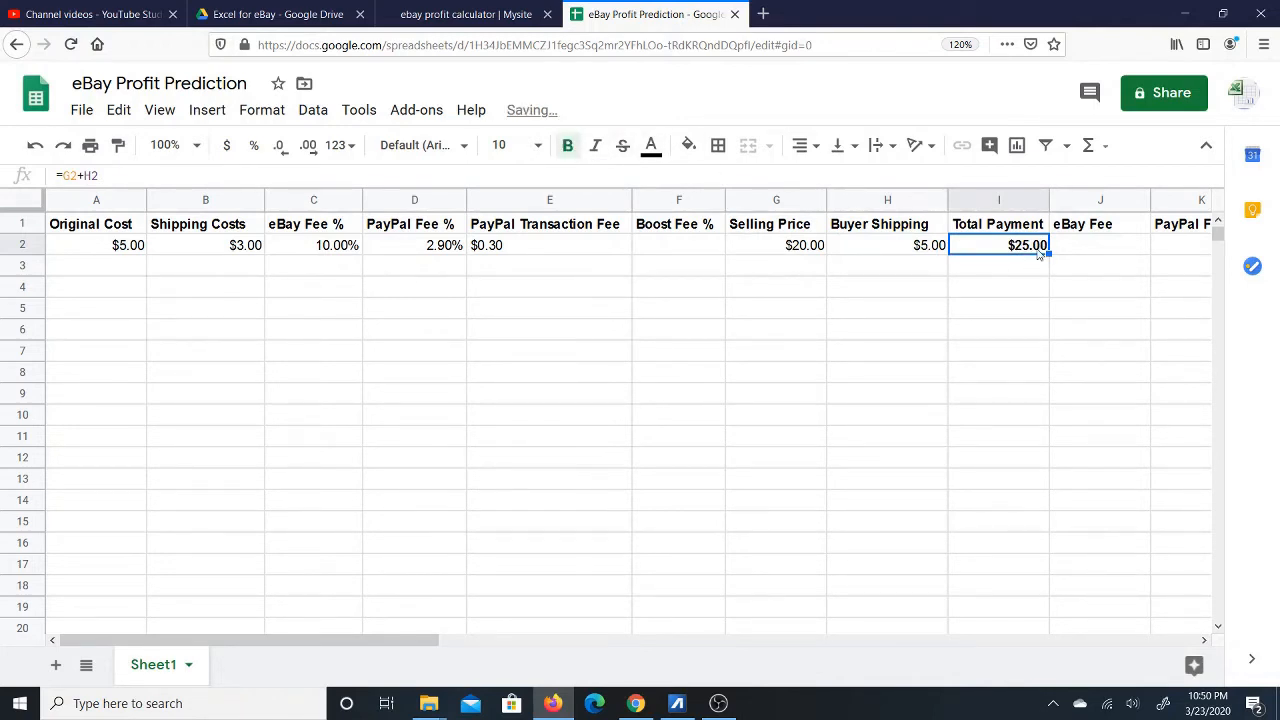
pyautogui.press('Right')
pyautogui.press('Right')
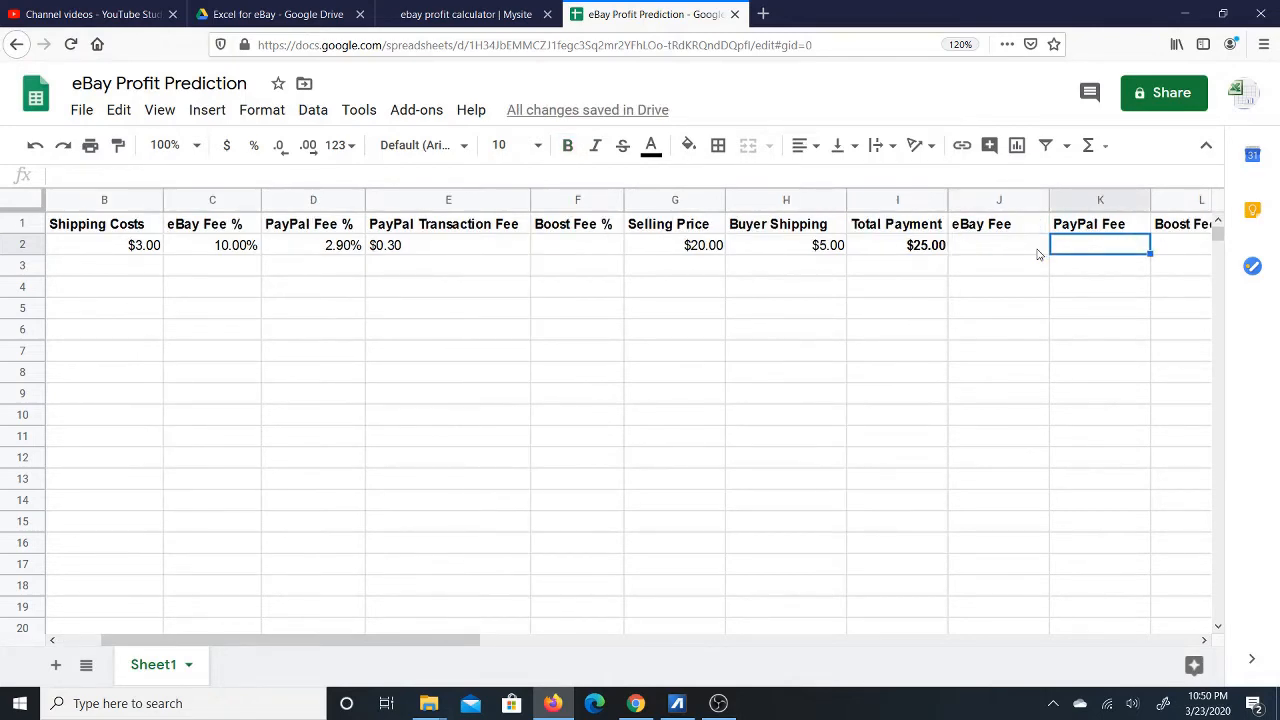
# Apply the Wrap text-wrapping setting to the entire header row 1.
pyautogui.press('Left')
pyautogui.press('Left')
pyautogui.press('Right')
pyautogui.press('Left')
pyautogui.press('Left')
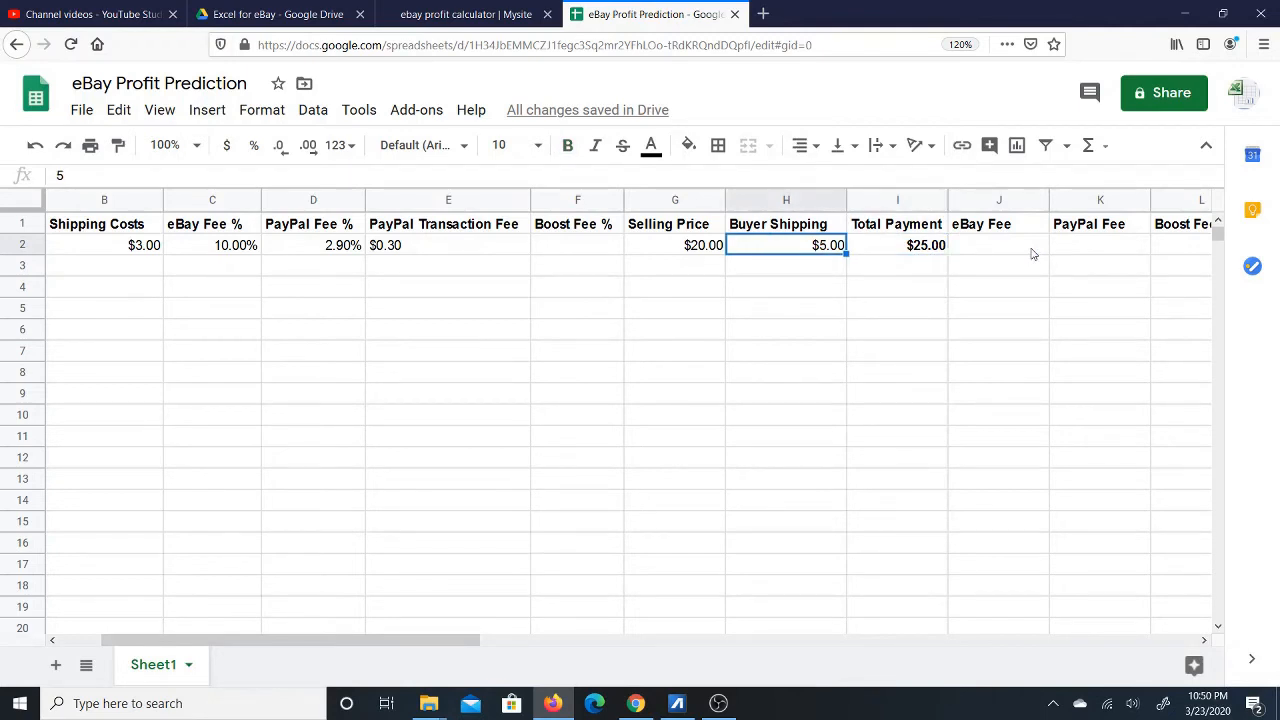
pyautogui.press('Left')
pyautogui.press('Left')
pyautogui.press('Left')
pyautogui.press('Left')
pyautogui.press('Left')
pyautogui.press('Left')
pyautogui.press('Left')
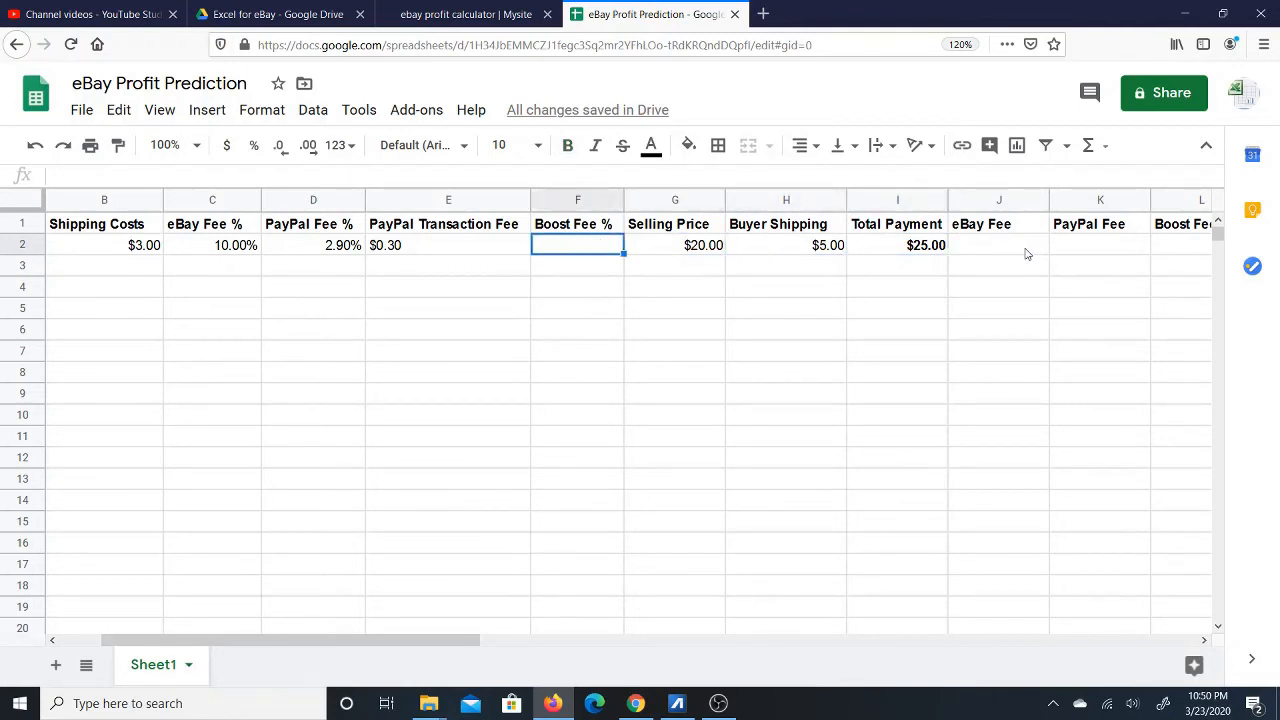
pyautogui.click(25, 223)
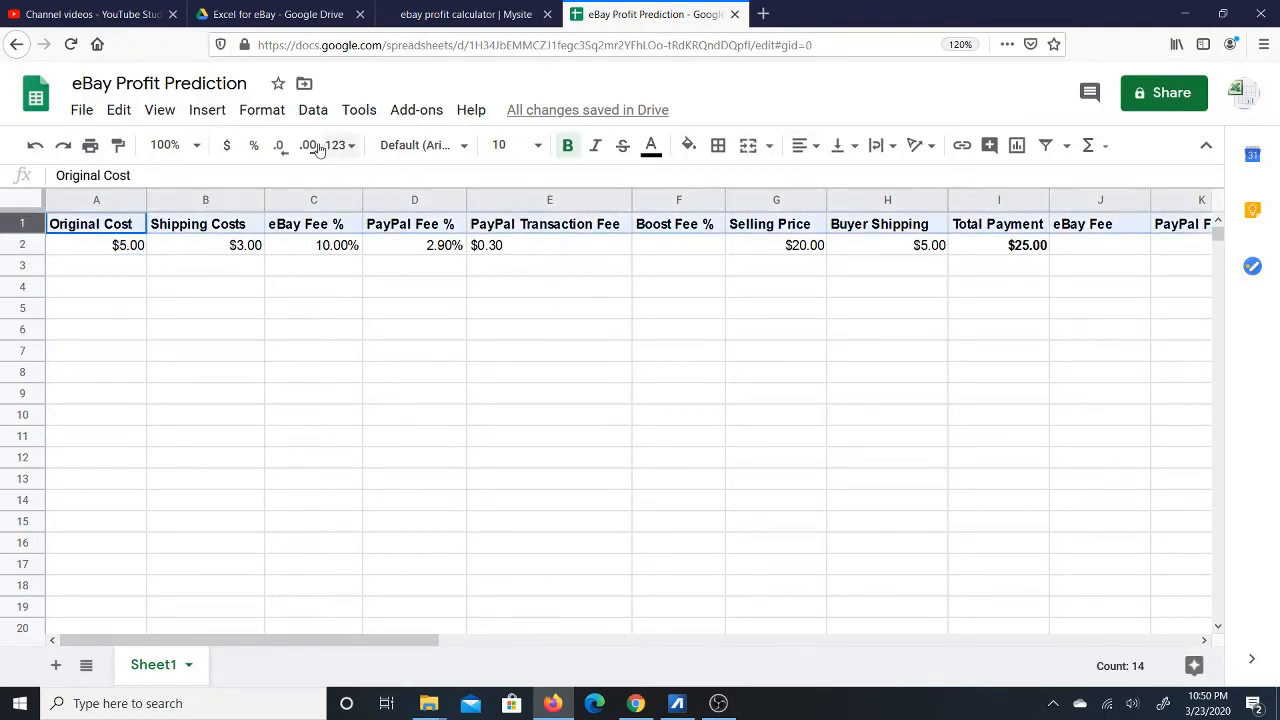
pyautogui.click(262, 112)
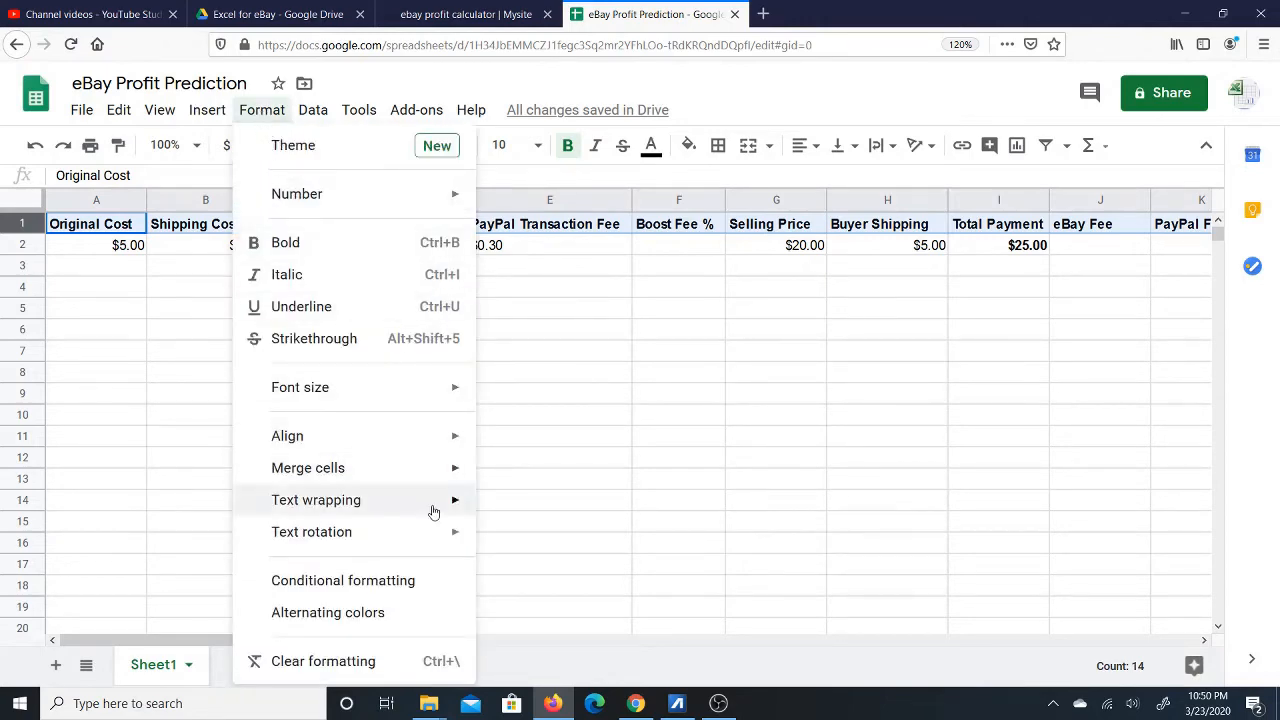
pyautogui.moveTo(434, 513)
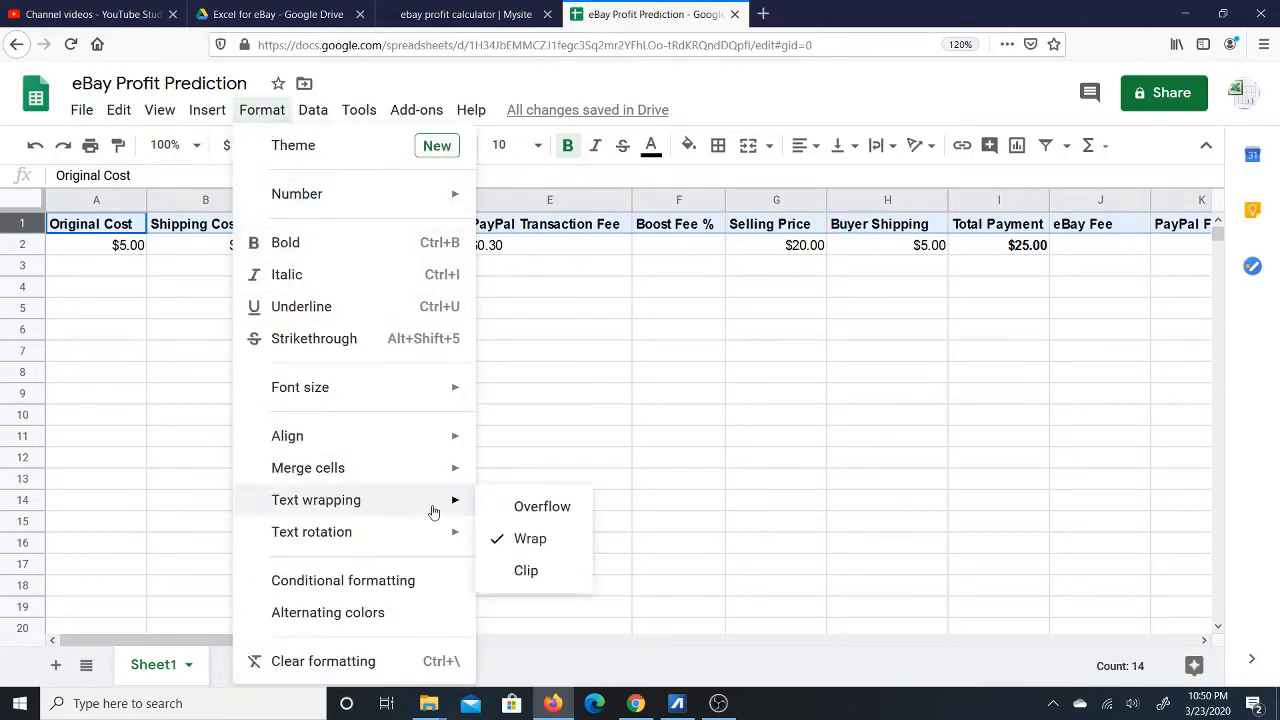
pyautogui.click(527, 542)
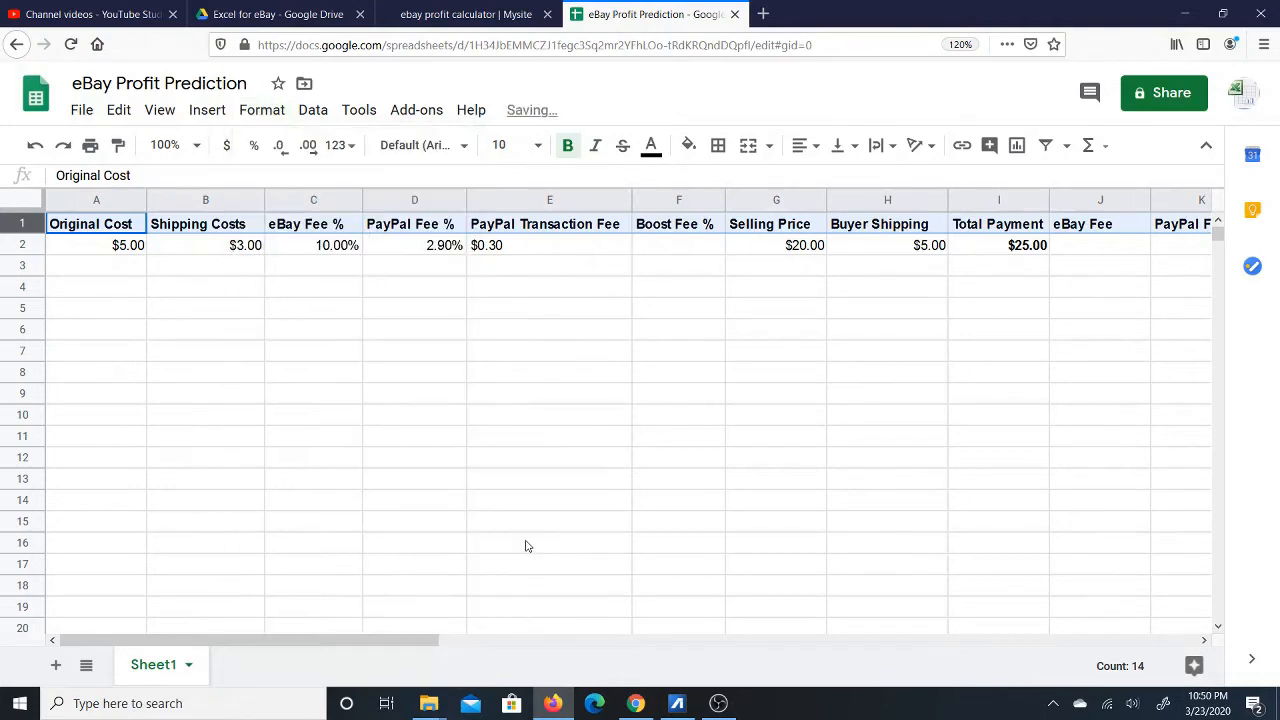
pyautogui.click(255, 112)
pyautogui.moveTo(437, 505)
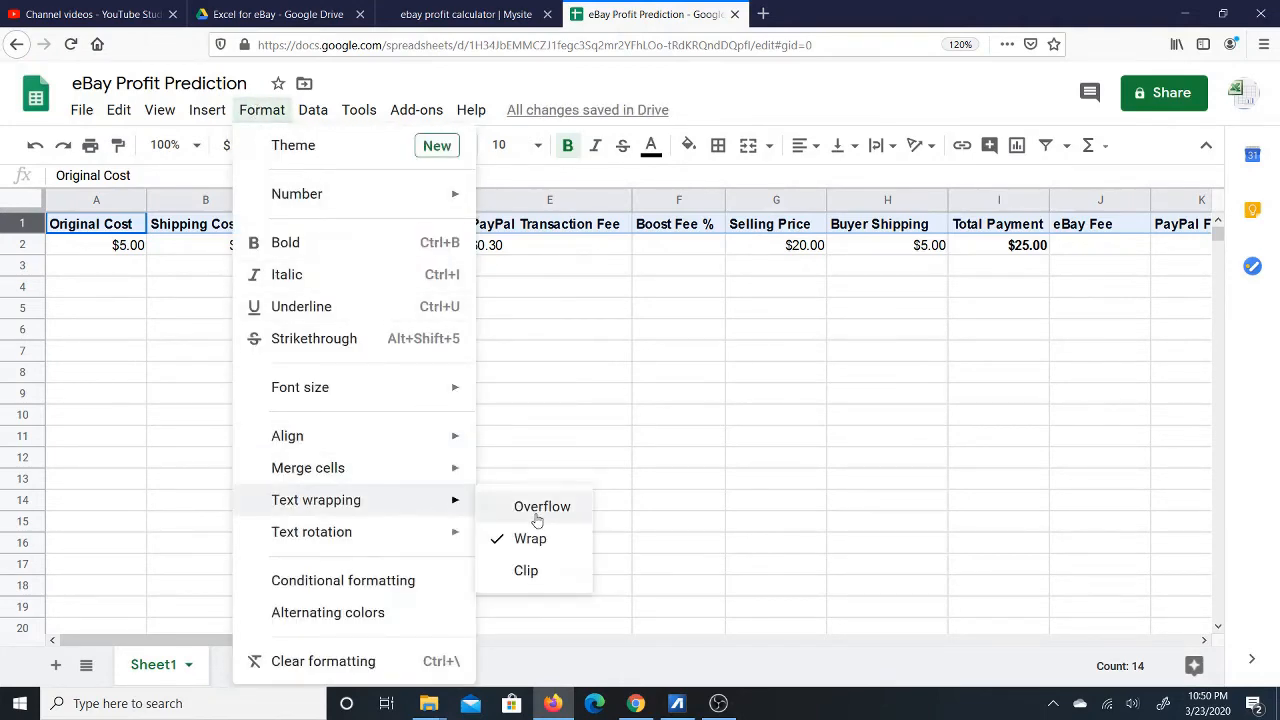
pyautogui.click(678, 308)
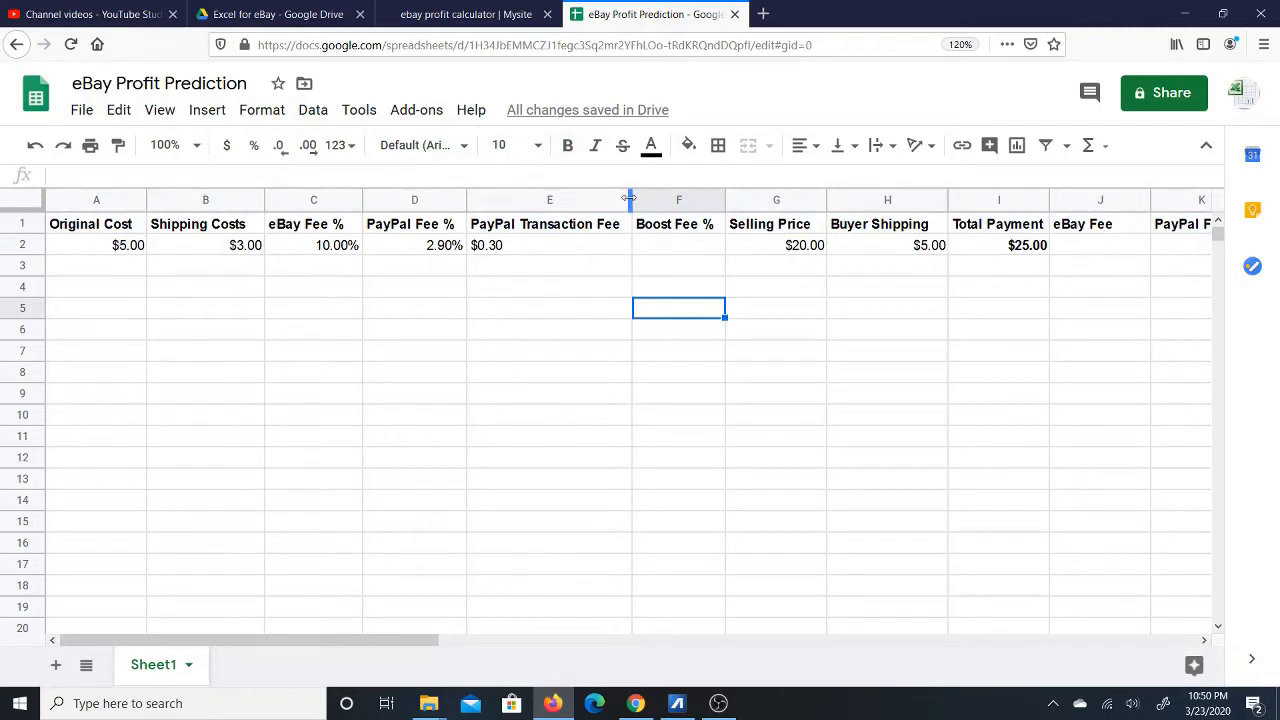
# Narrow columns E through M so headers like Selling Price and Buyer Shipping wrap.
pyautogui.moveTo(630, 199); pyautogui.dragTo(574, 199)
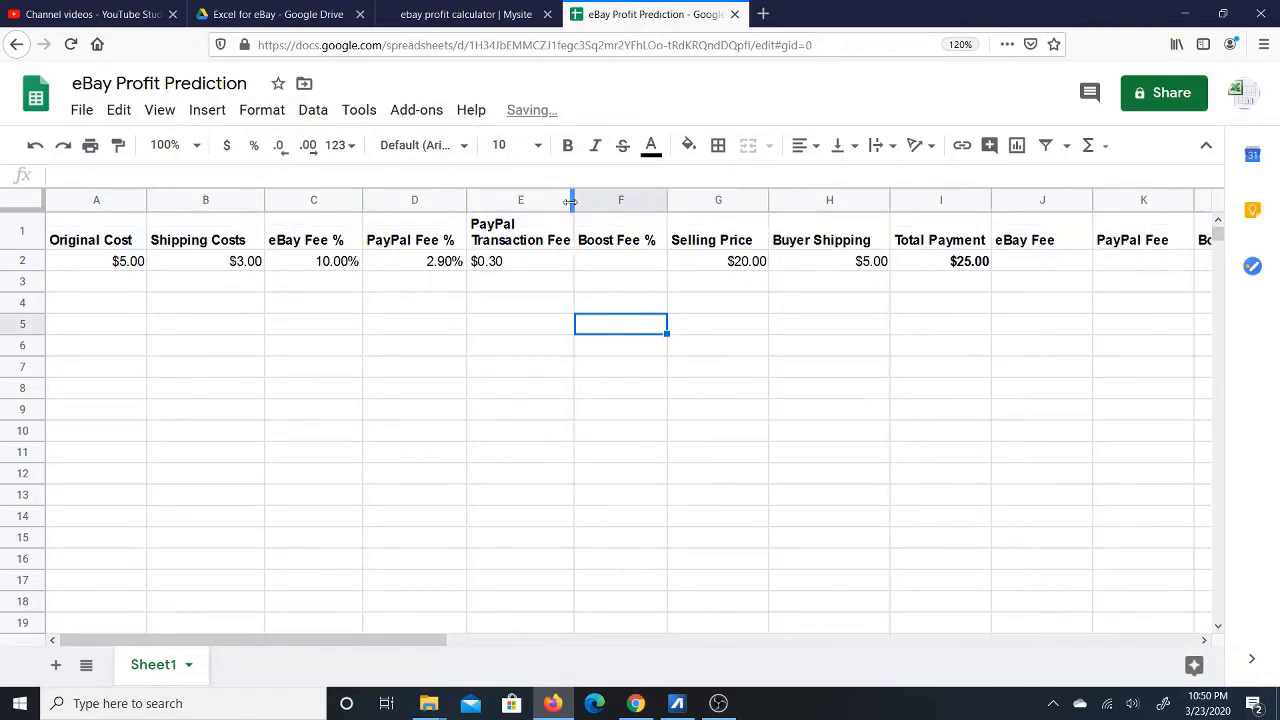
pyautogui.click(523, 242)
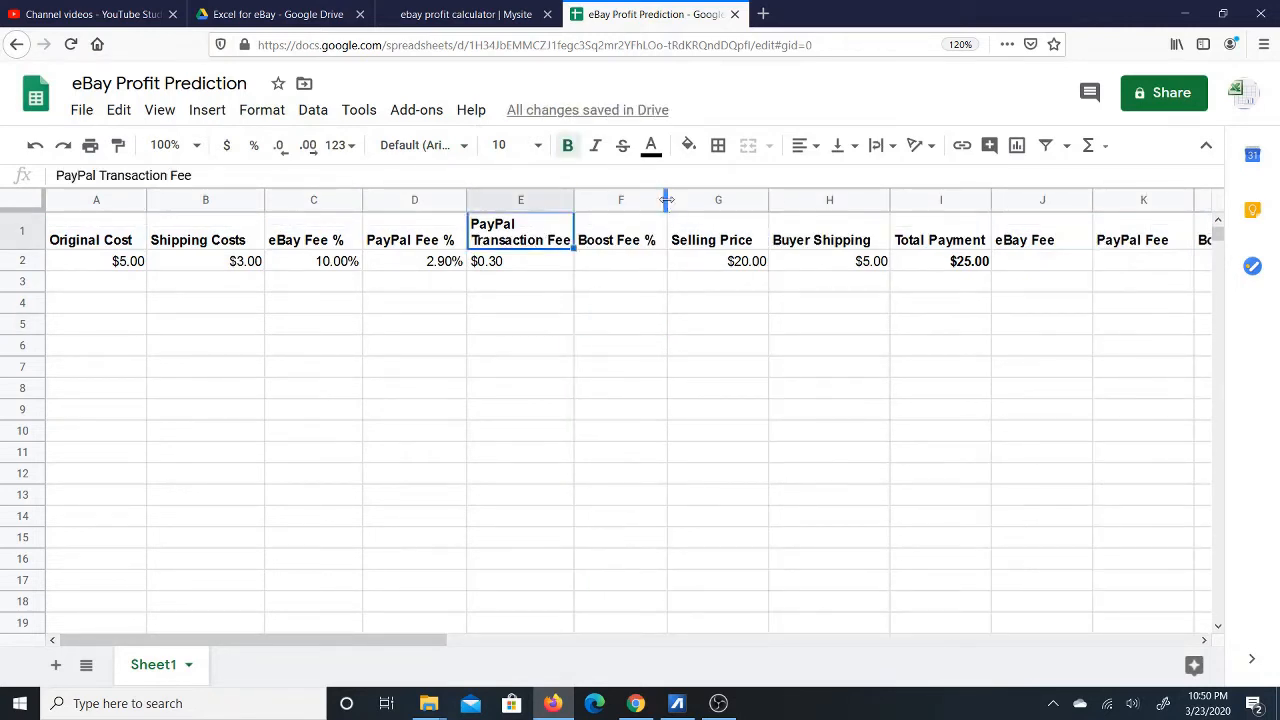
pyautogui.moveTo(667, 200); pyautogui.dragTo(633, 200)
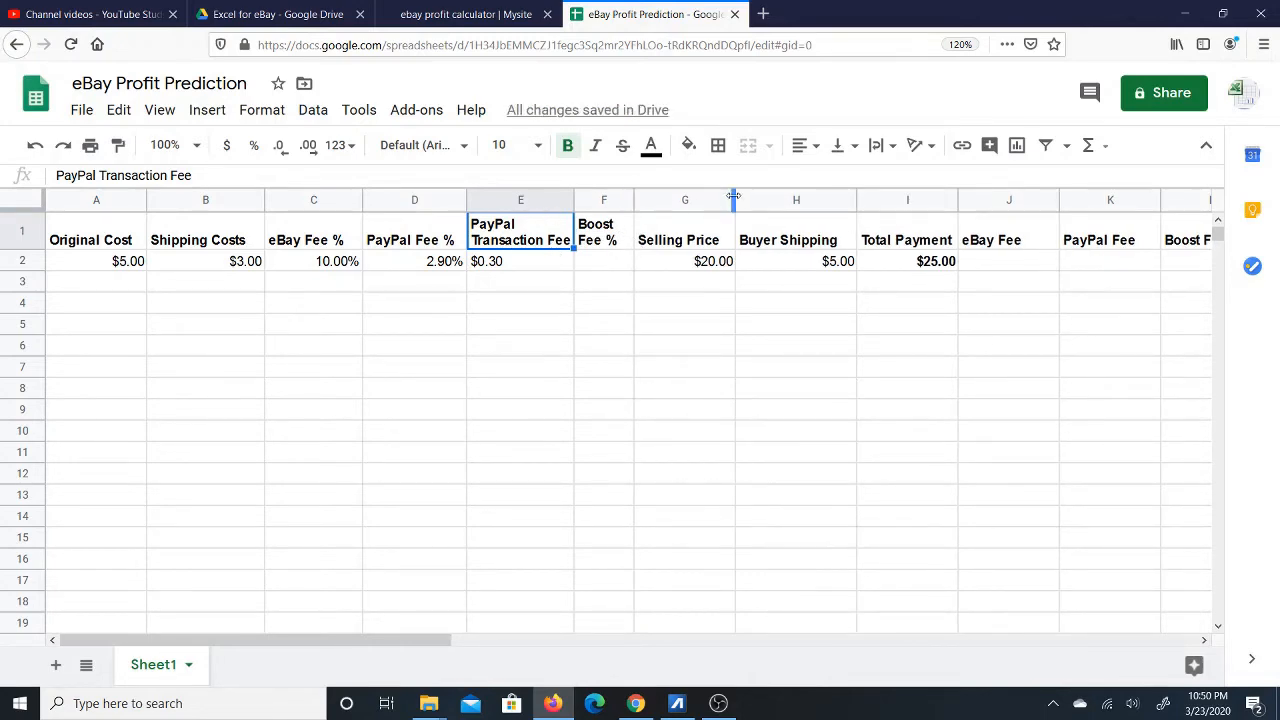
pyautogui.moveTo(733, 196); pyautogui.dragTo(686, 200)
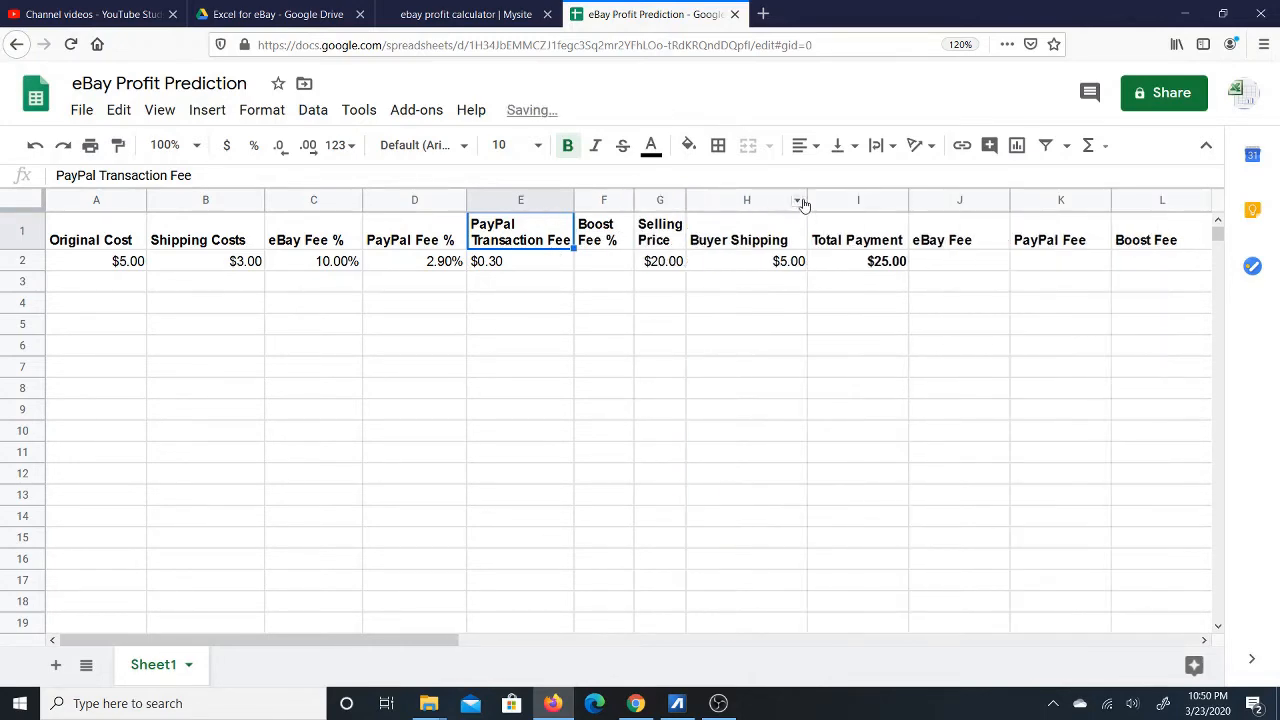
pyautogui.moveTo(806, 200); pyautogui.dragTo(768, 200)
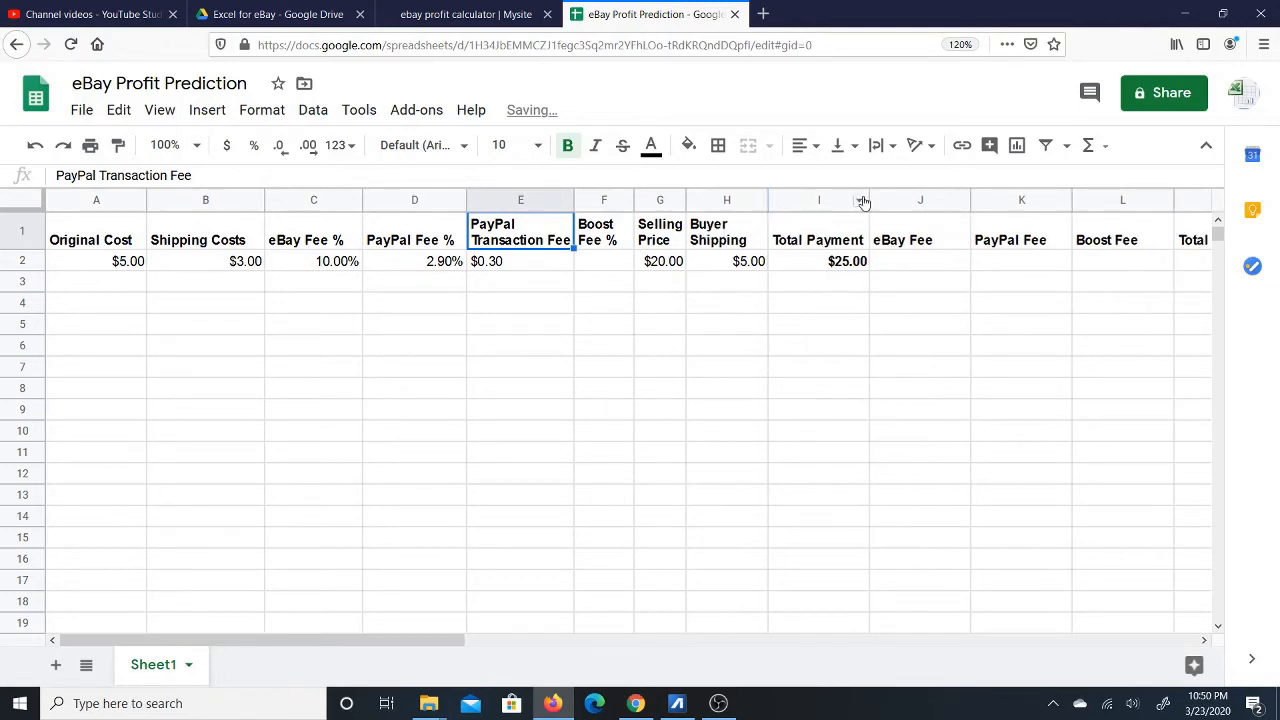
pyautogui.moveTo(866, 200)
pyautogui.mouseDown()
pyautogui.moveTo(820, 200)
pyautogui.moveTo(842, 200)
pyautogui.mouseUp()
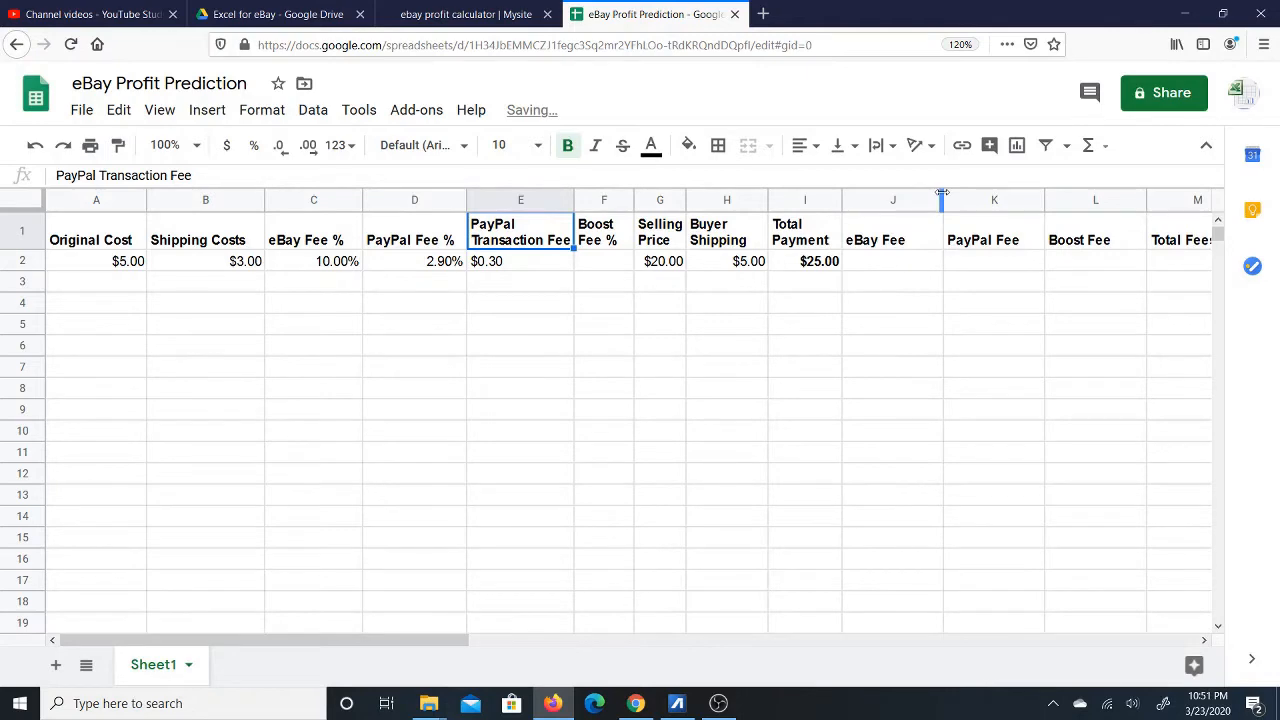
pyautogui.moveTo(942, 193); pyautogui.dragTo(911, 200)
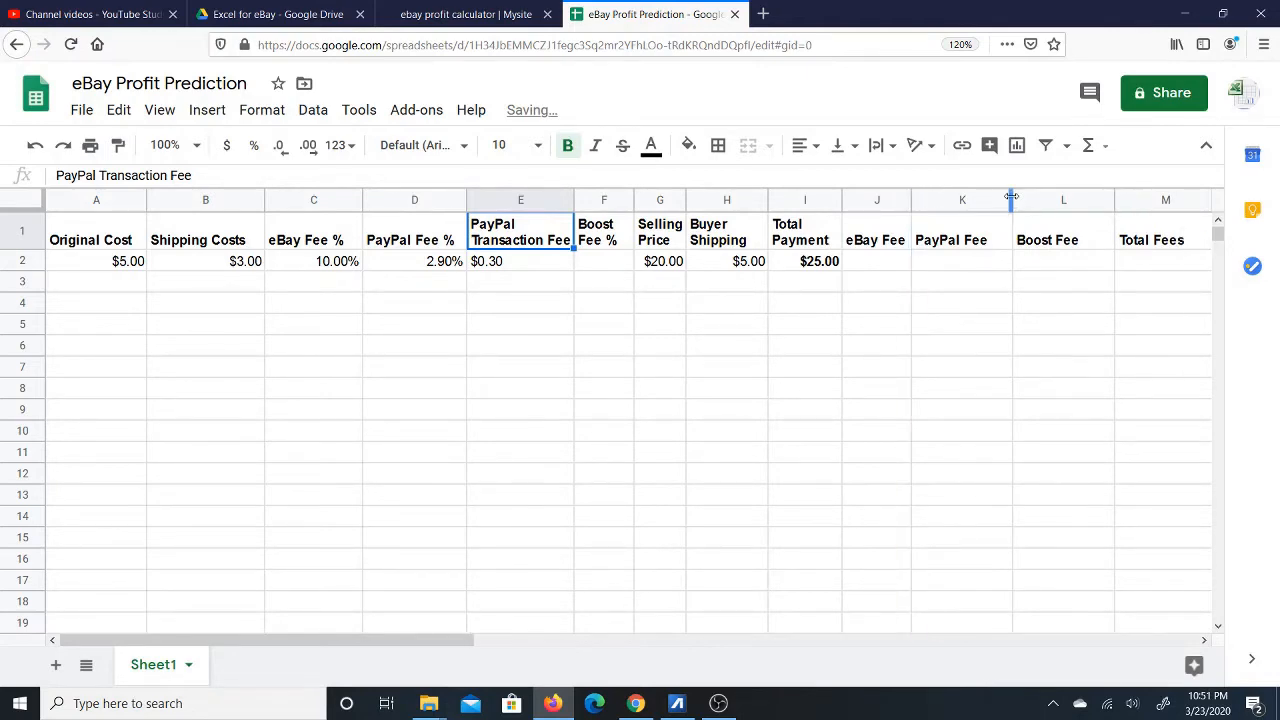
pyautogui.moveTo(1011, 197); pyautogui.dragTo(989, 200)
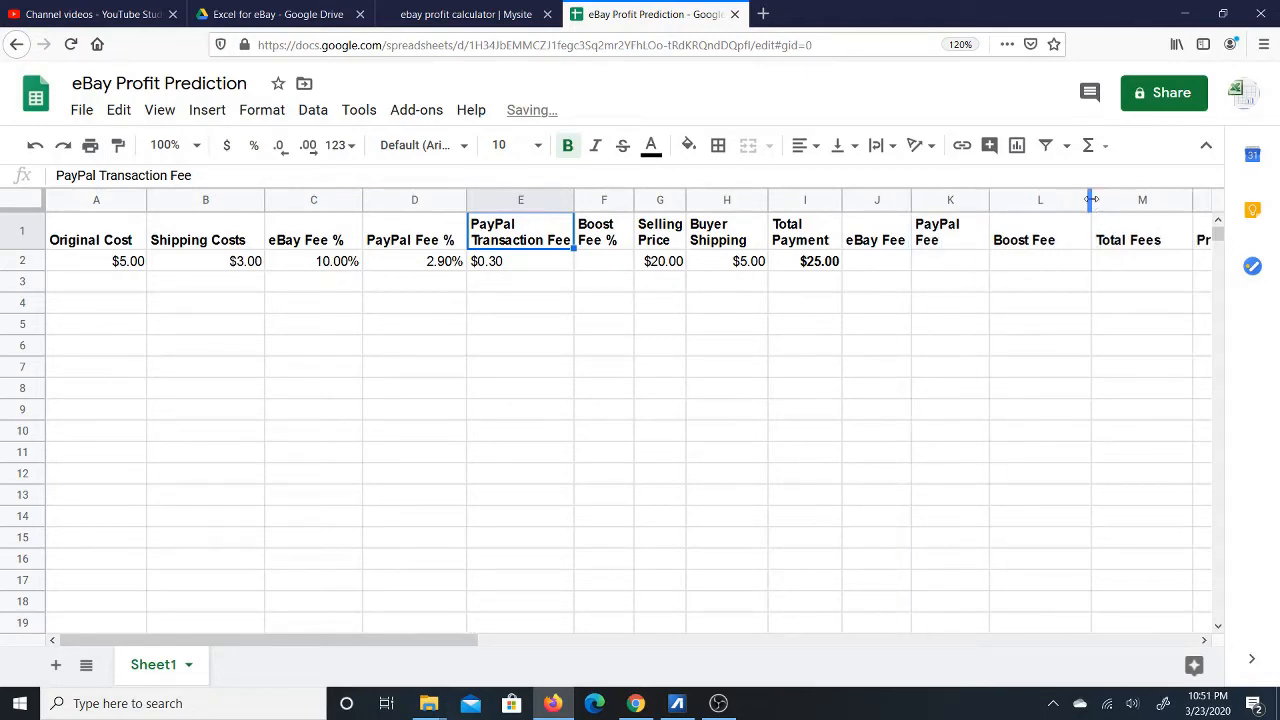
pyautogui.moveTo(1091, 200); pyautogui.dragTo(1059, 200)
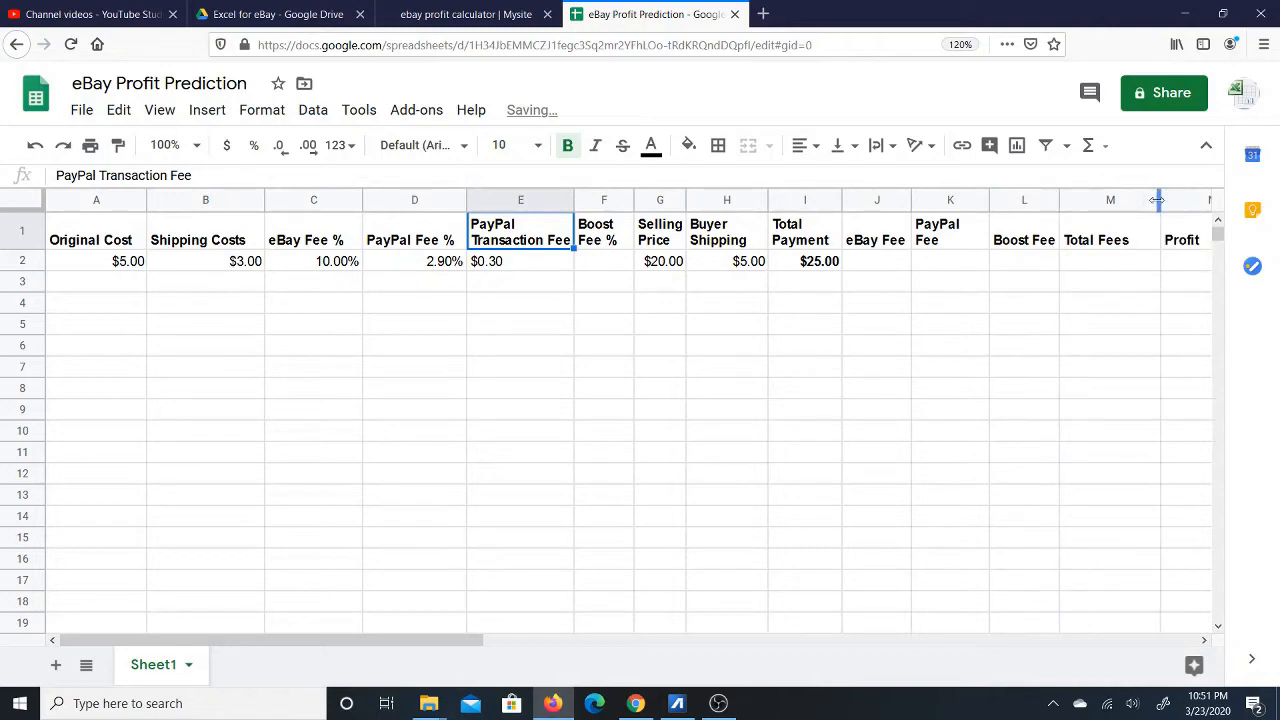
pyautogui.moveTo(1157, 200); pyautogui.dragTo(972, 205)
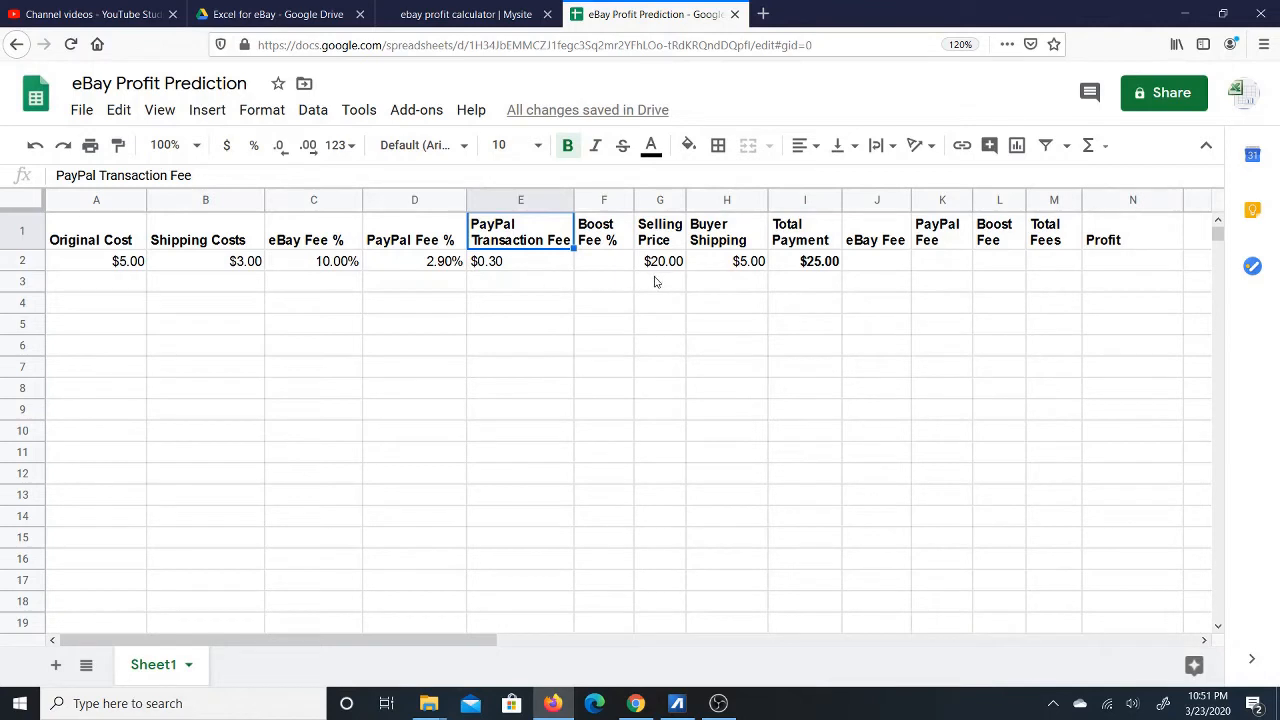
# Enter =I2*C2 in J2 so the eBay Fee shows $2.50.
pyautogui.click(729, 330)
pyautogui.click(609, 268)
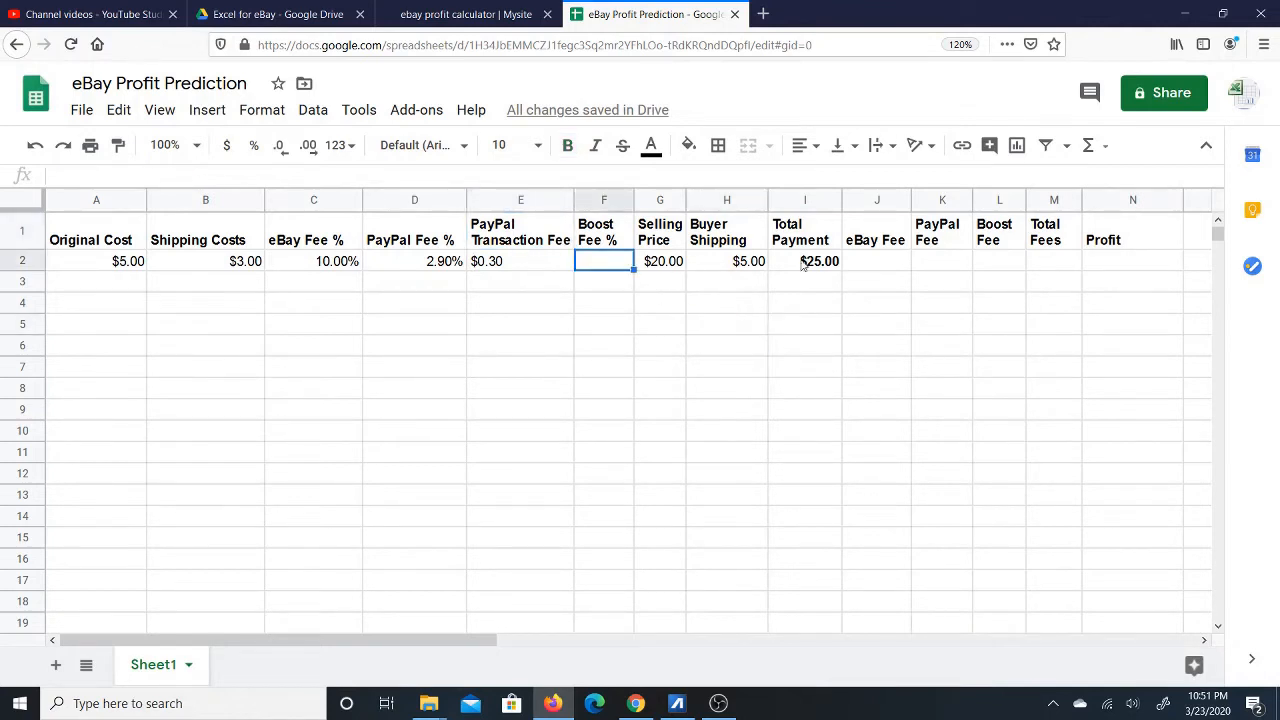
pyautogui.click(878, 268)
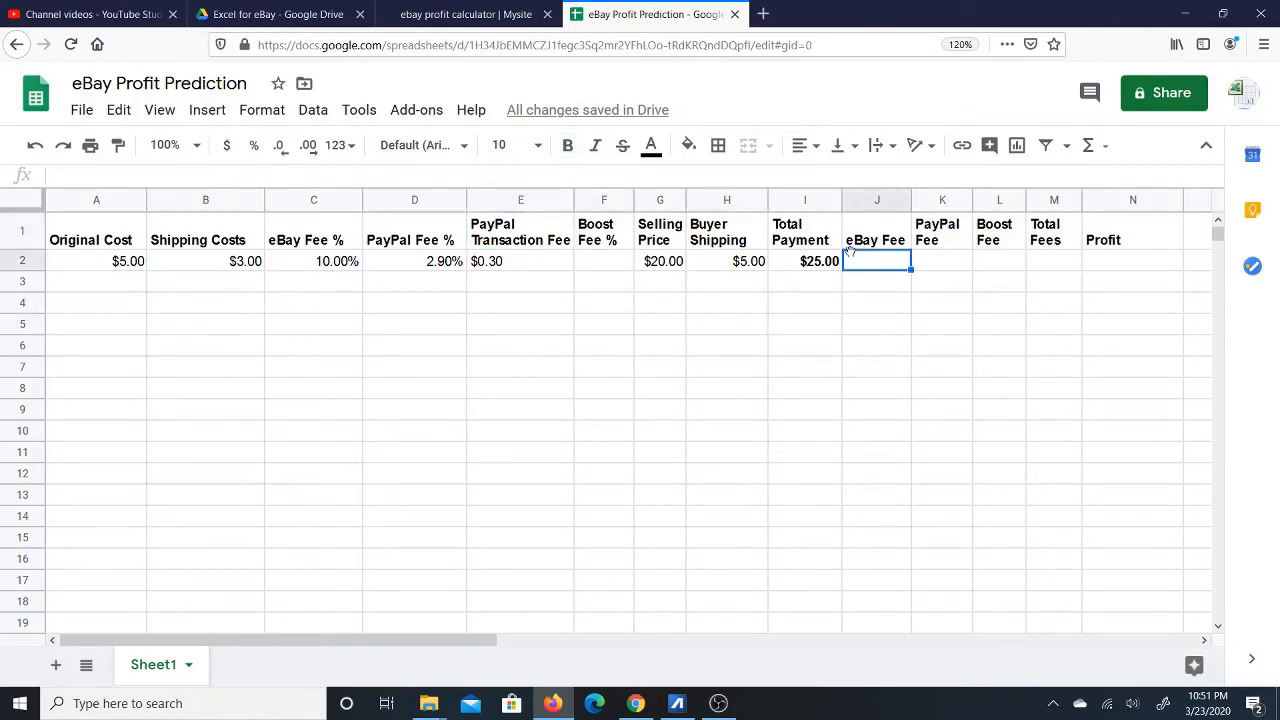
pyautogui.click(808, 264)
pyautogui.click(875, 263)
pyautogui.write('=')
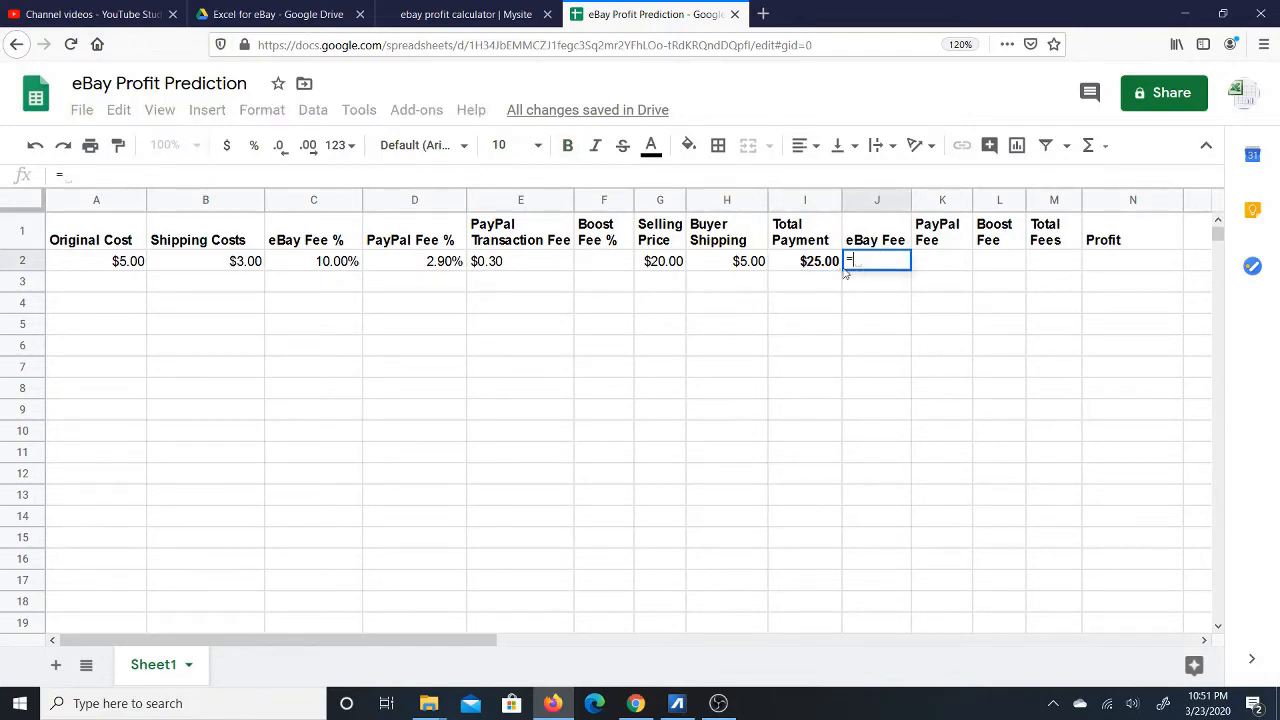
pyautogui.click(810, 263)
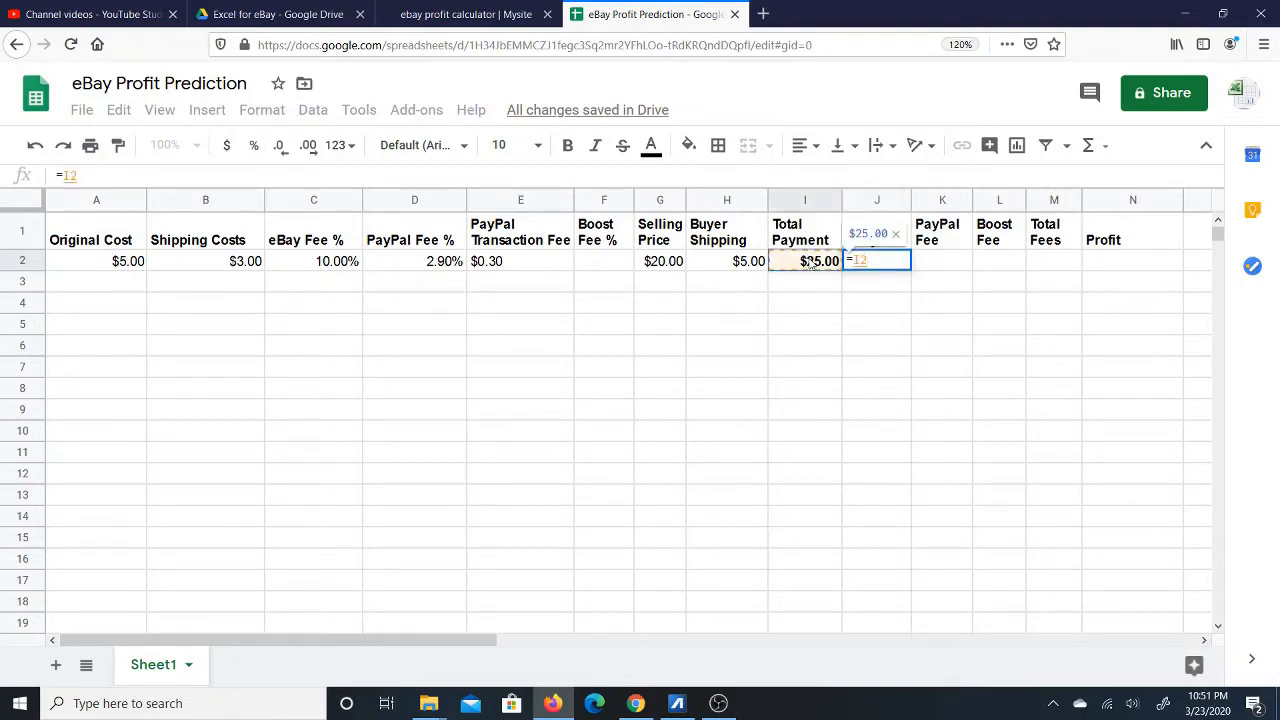
pyautogui.write('*')
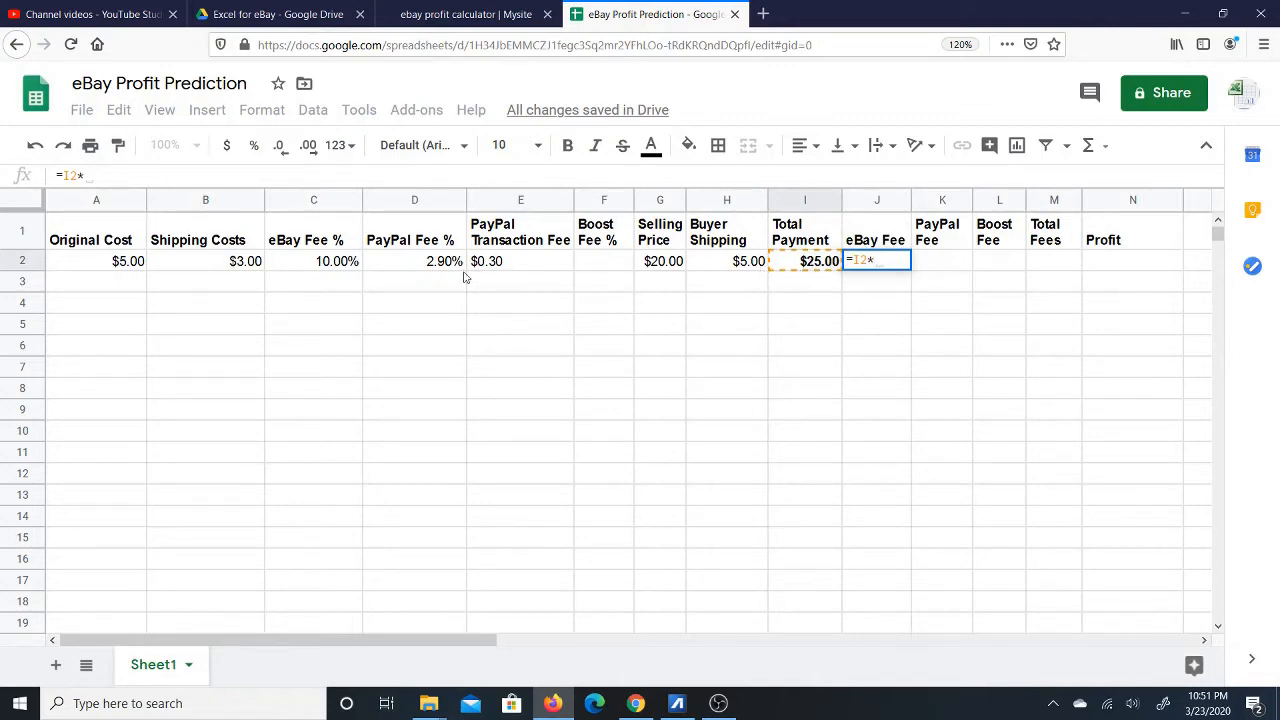
pyautogui.click(311, 263)
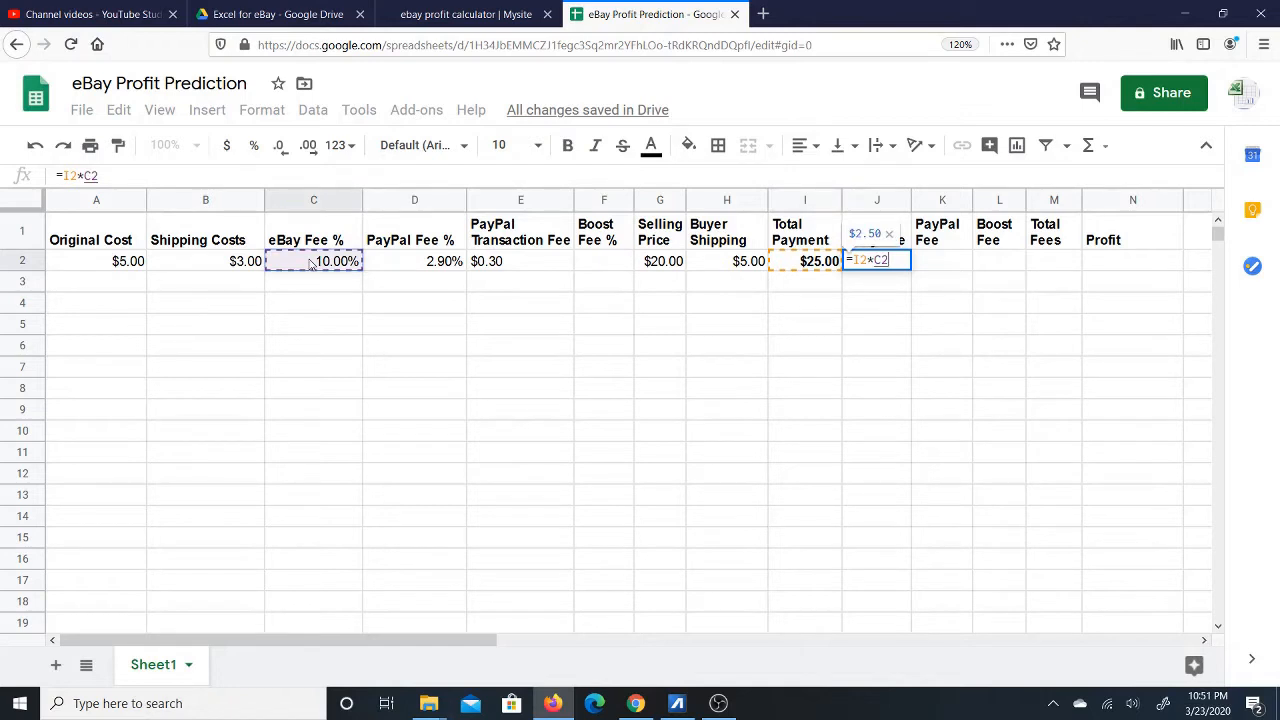
pyautogui.press('Return')
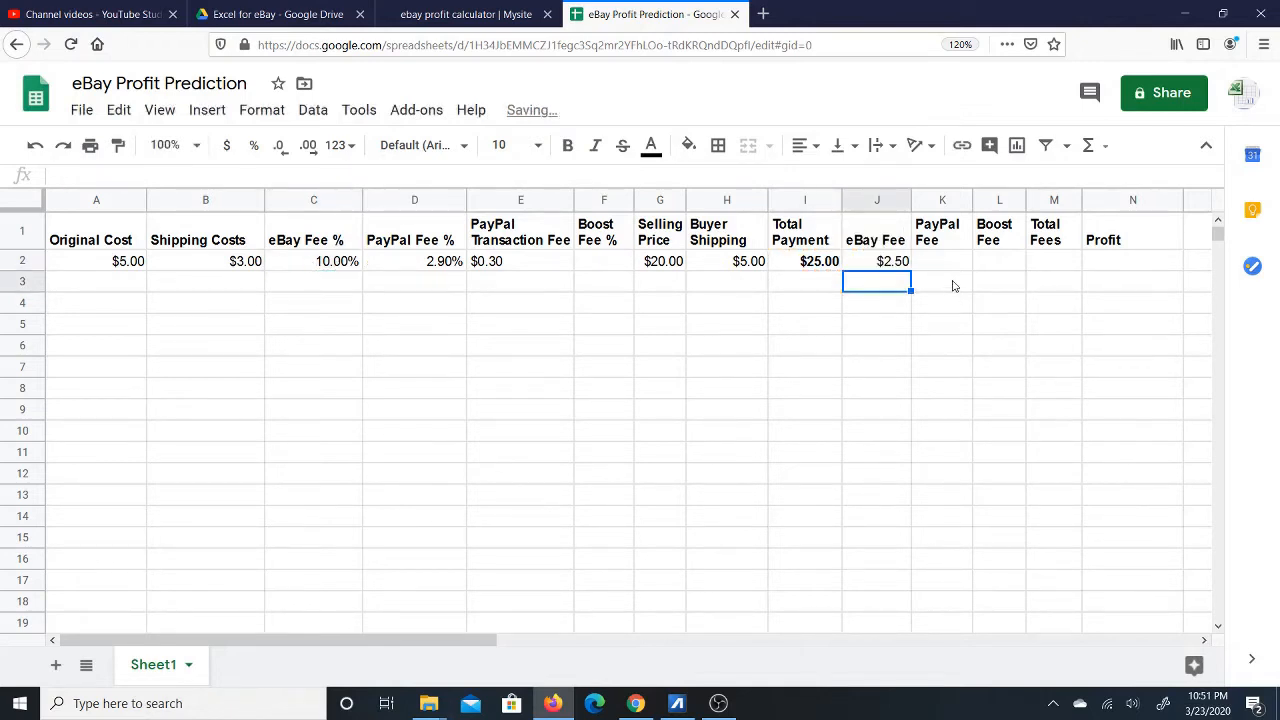
pyautogui.press('Up')
pyautogui.click(948, 266)
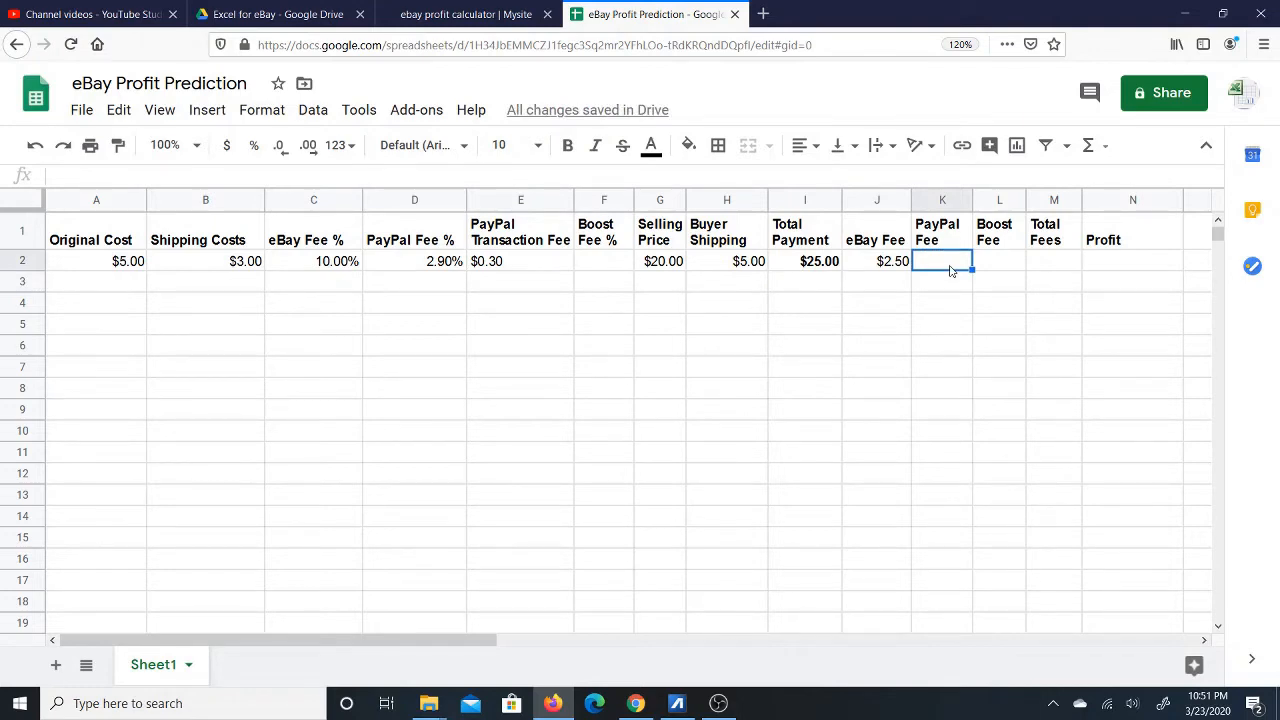
# Enter =I2*D2+E2 in K2 for a $1.03 PayPal Fee and make it bold.
pyautogui.write('=')
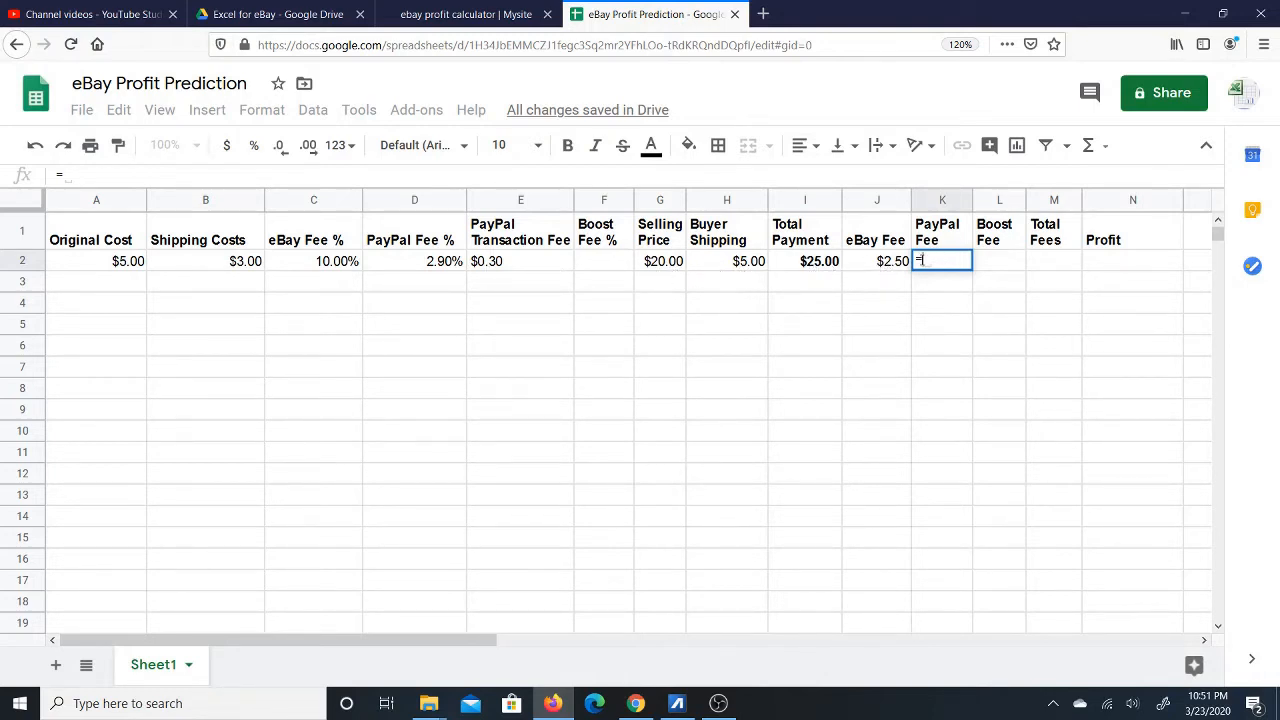
pyautogui.click(815, 262)
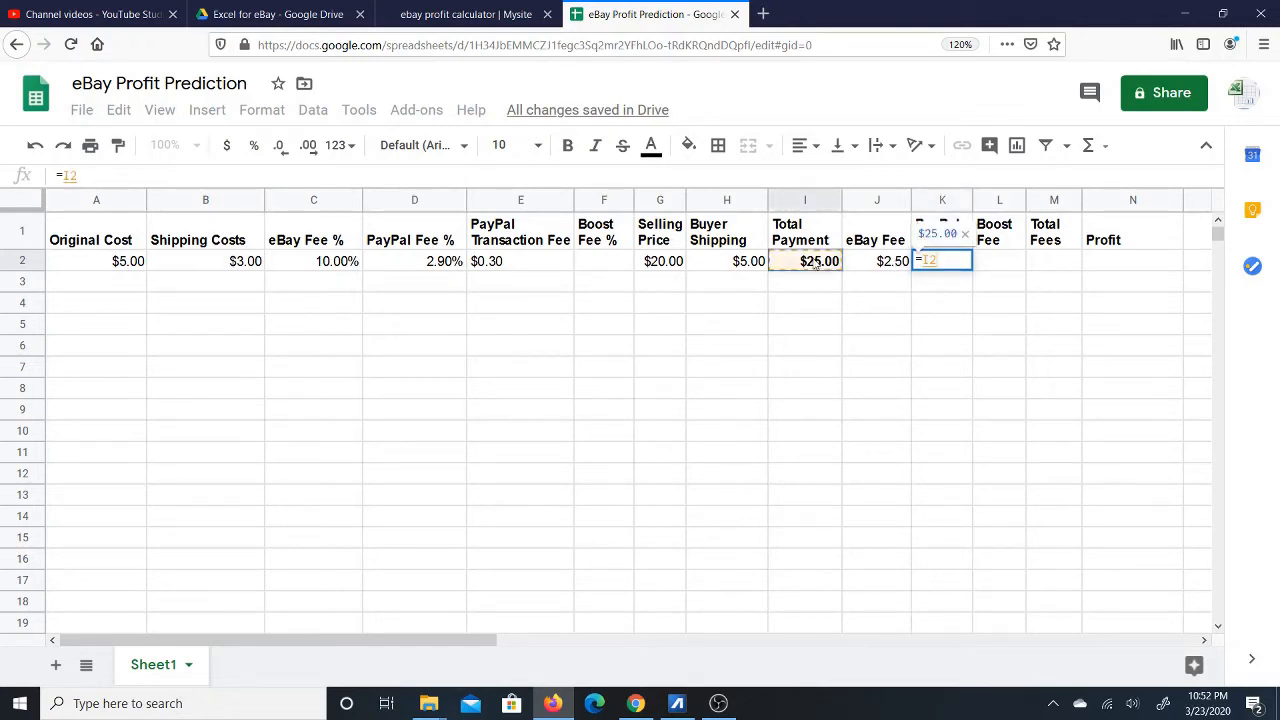
pyautogui.write('*')
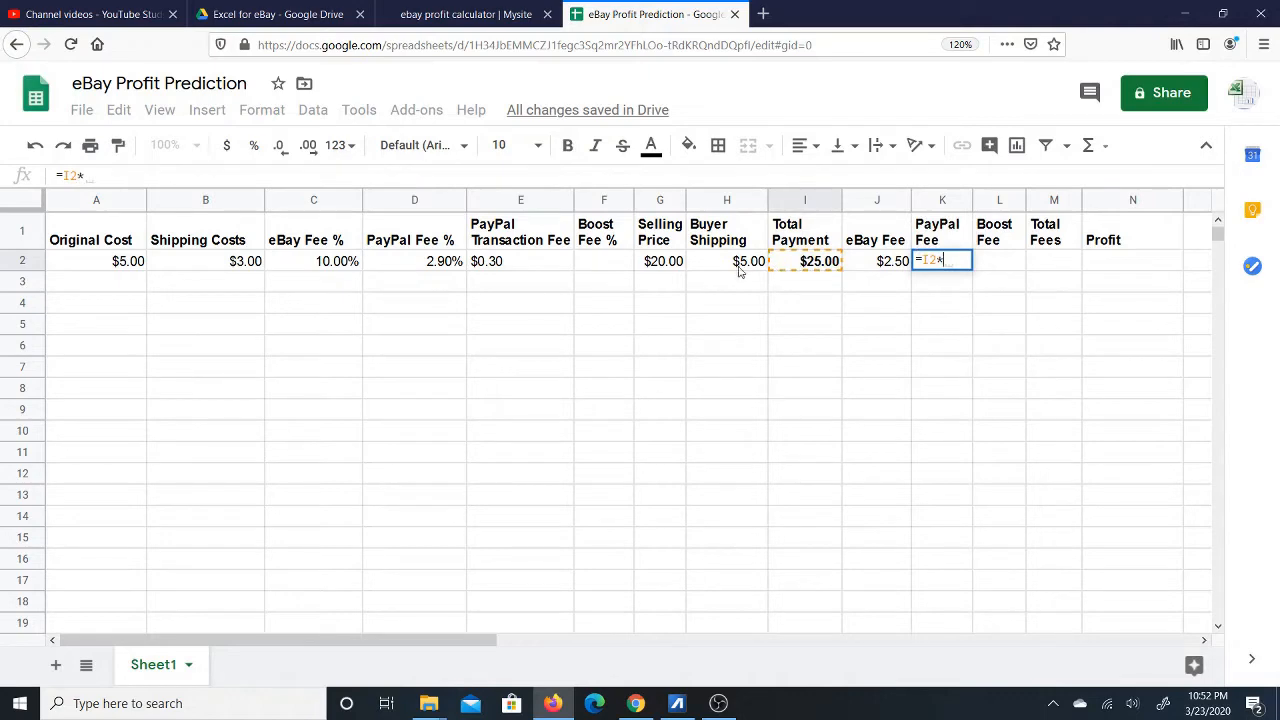
pyautogui.click(427, 263)
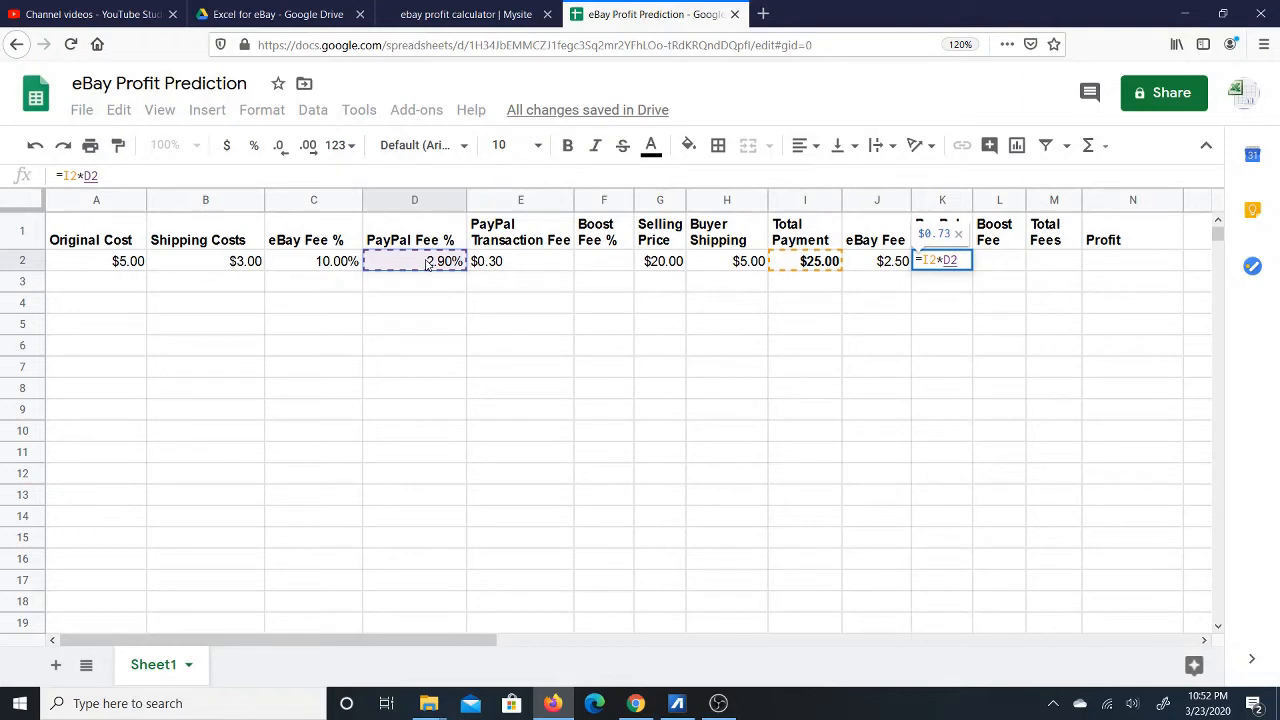
pyautogui.write('+')
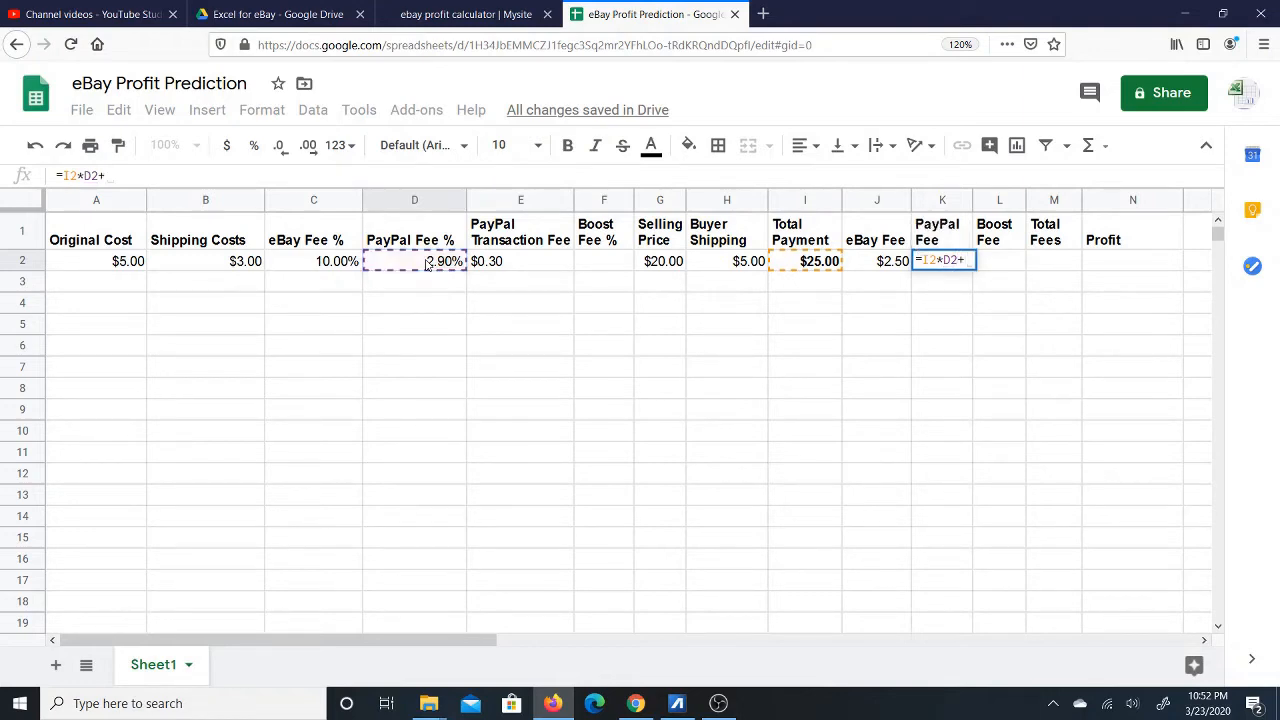
pyautogui.click(520, 264)
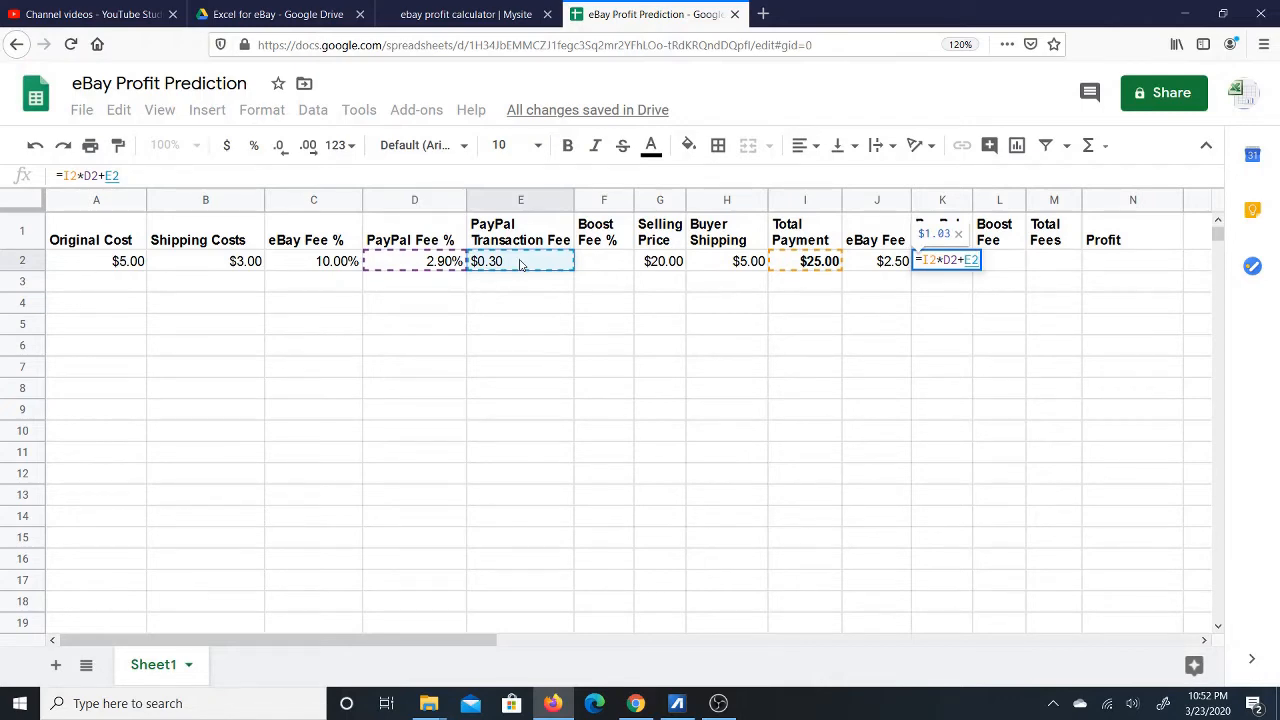
pyautogui.press('Return')
pyautogui.click(957, 262)
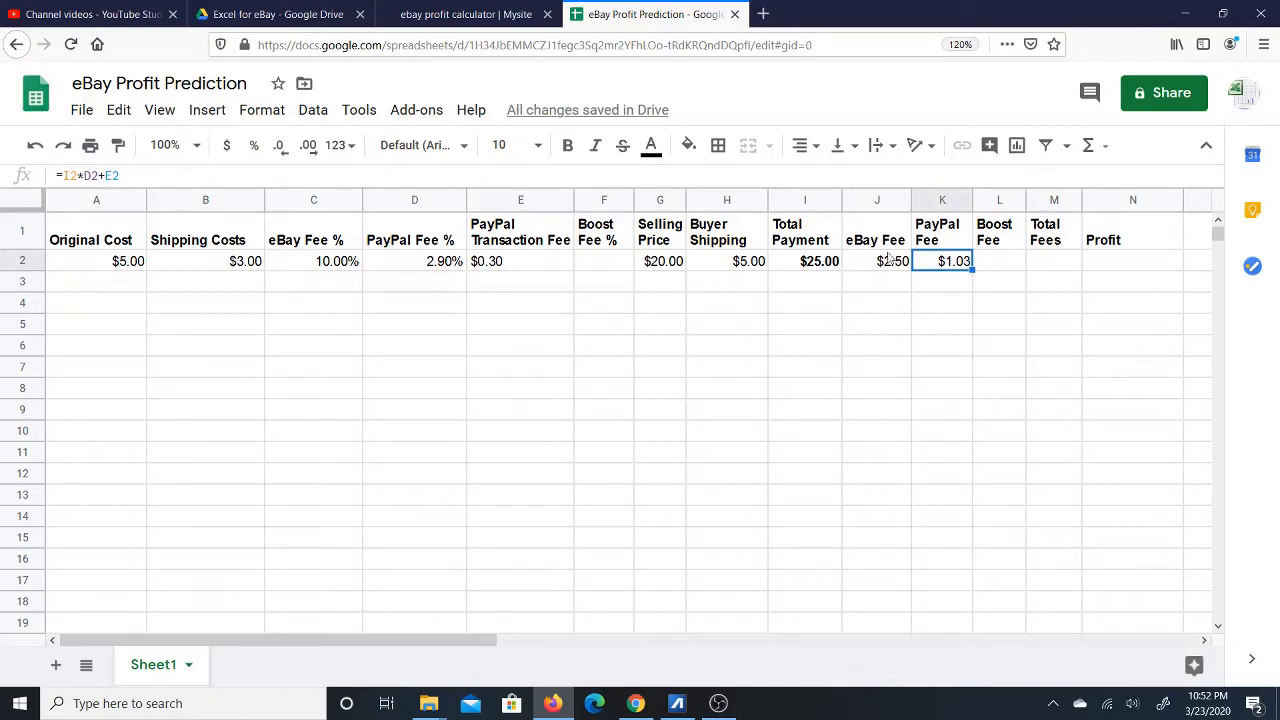
pyautogui.click(568, 147)
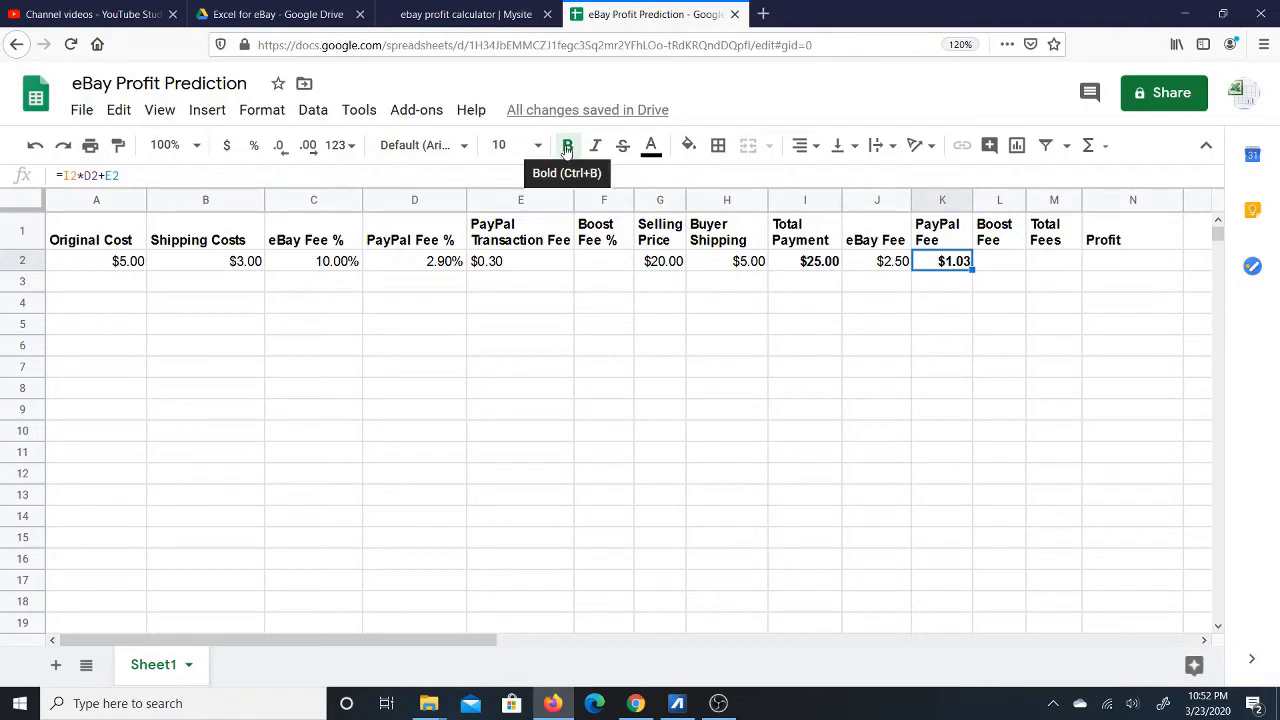
pyautogui.click(1012, 267)
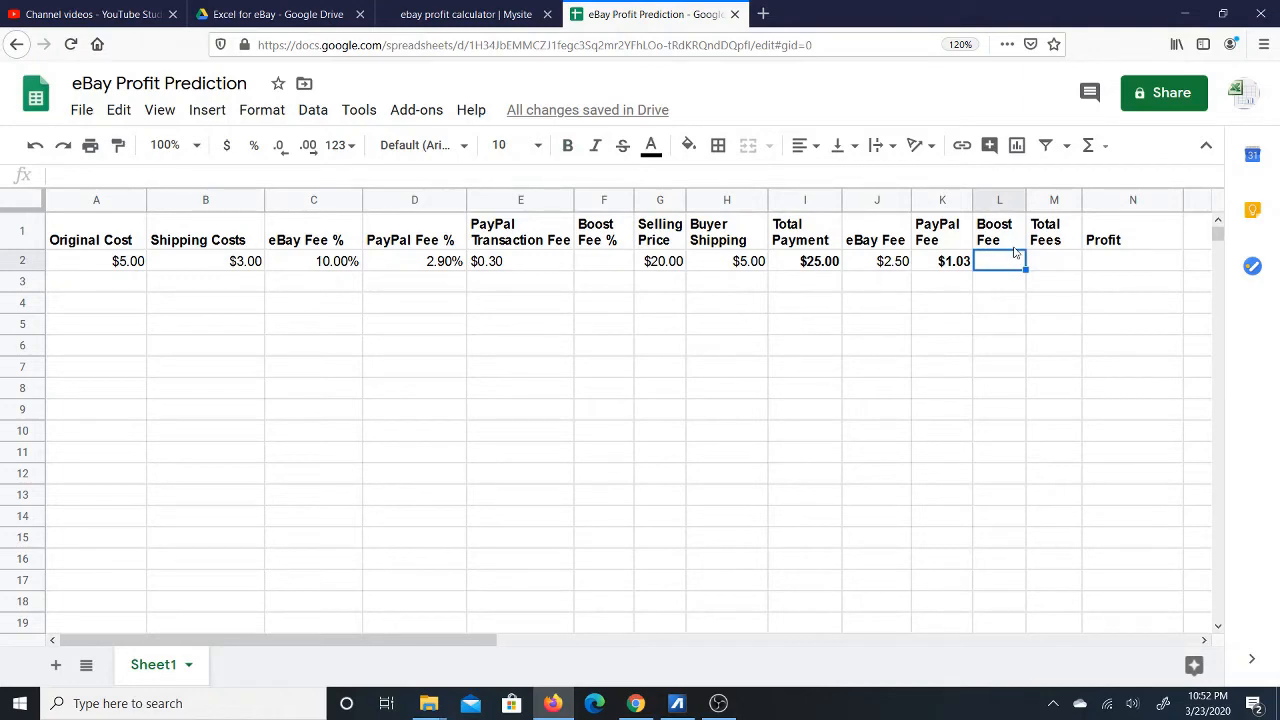
# Enter =I2*F2 in L2 so the Boost Fee calculates, currently $0.00.
pyautogui.write('=')
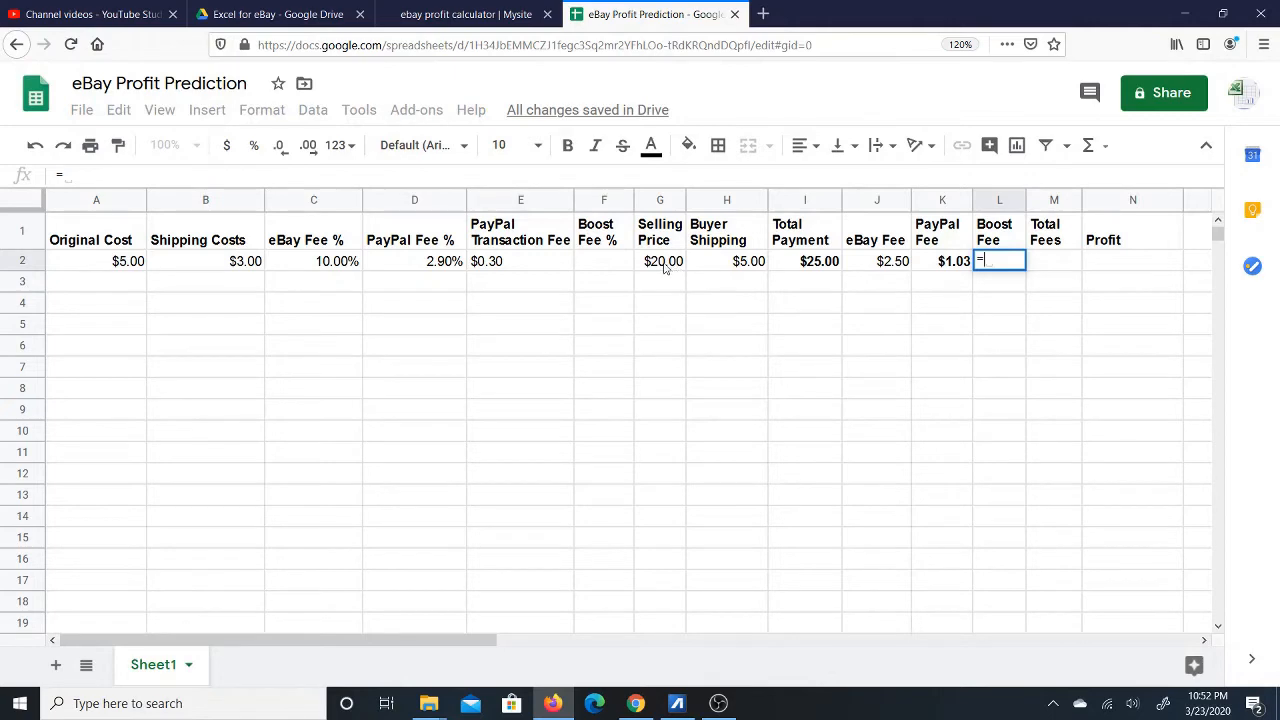
pyautogui.click(805, 266)
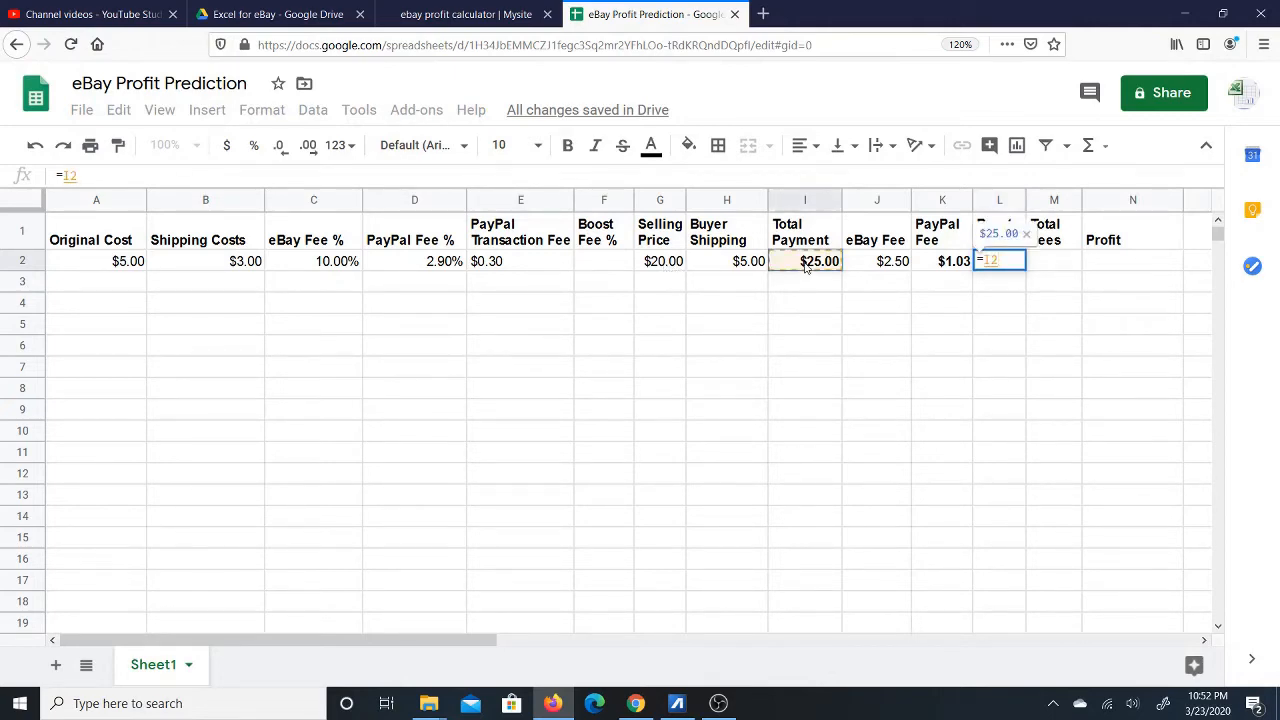
pyautogui.write('*')
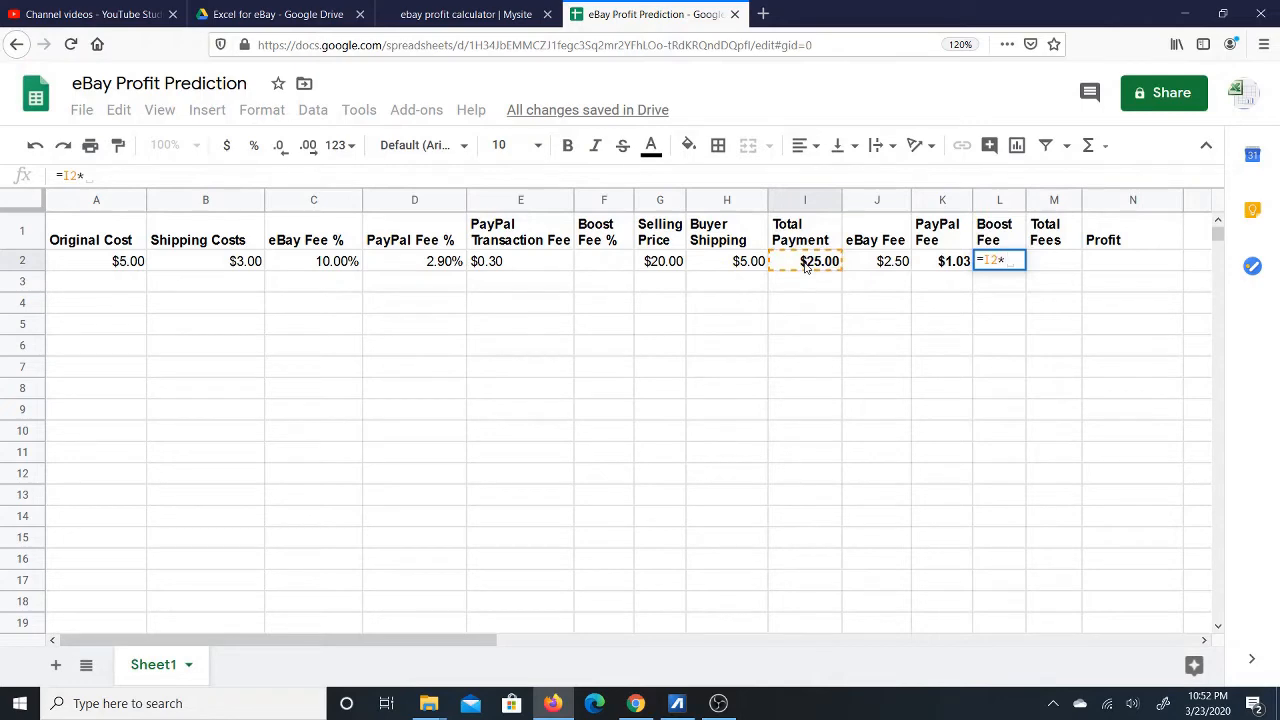
pyautogui.click(611, 261)
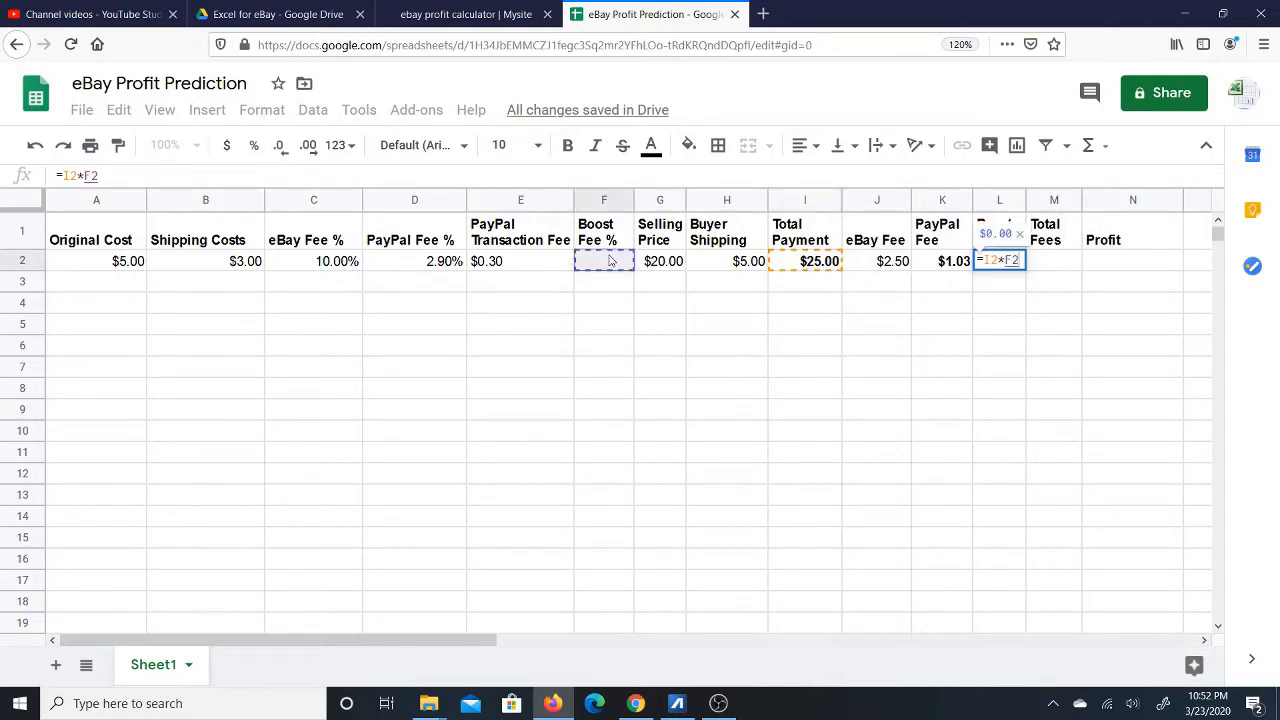
pyautogui.press('Return')
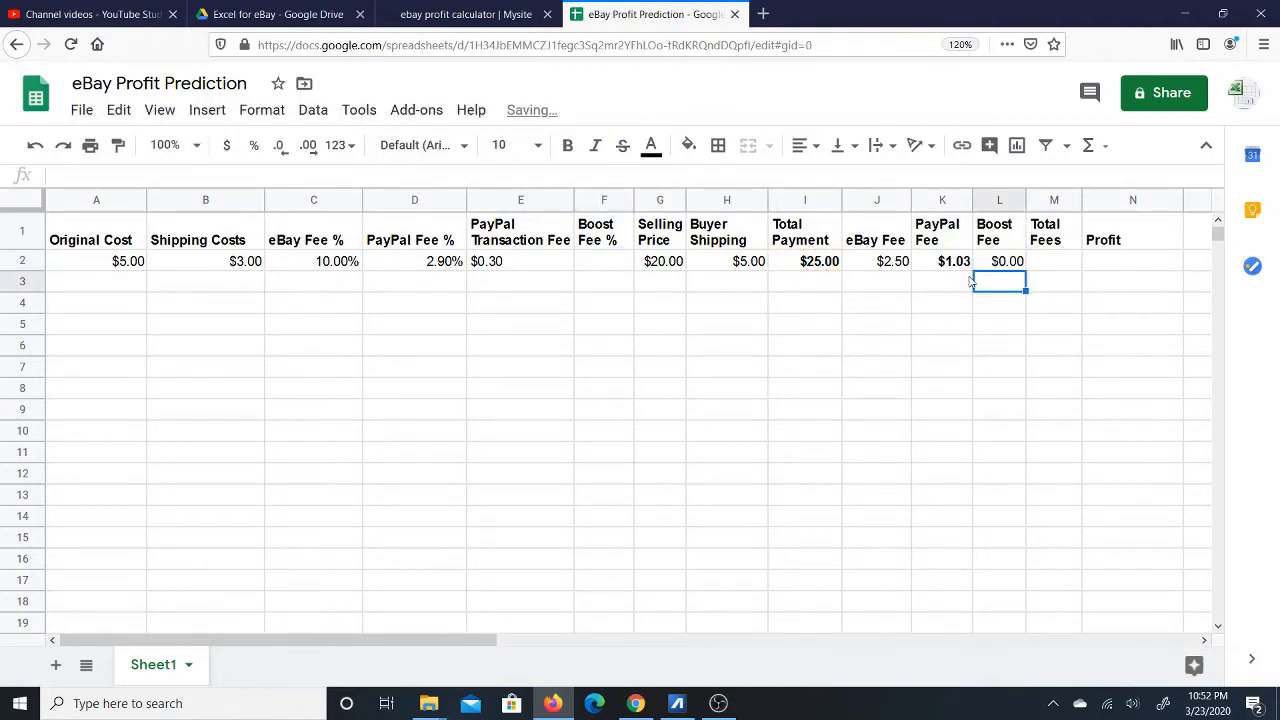
pyautogui.click(1002, 265)
pyautogui.click(1062, 263)
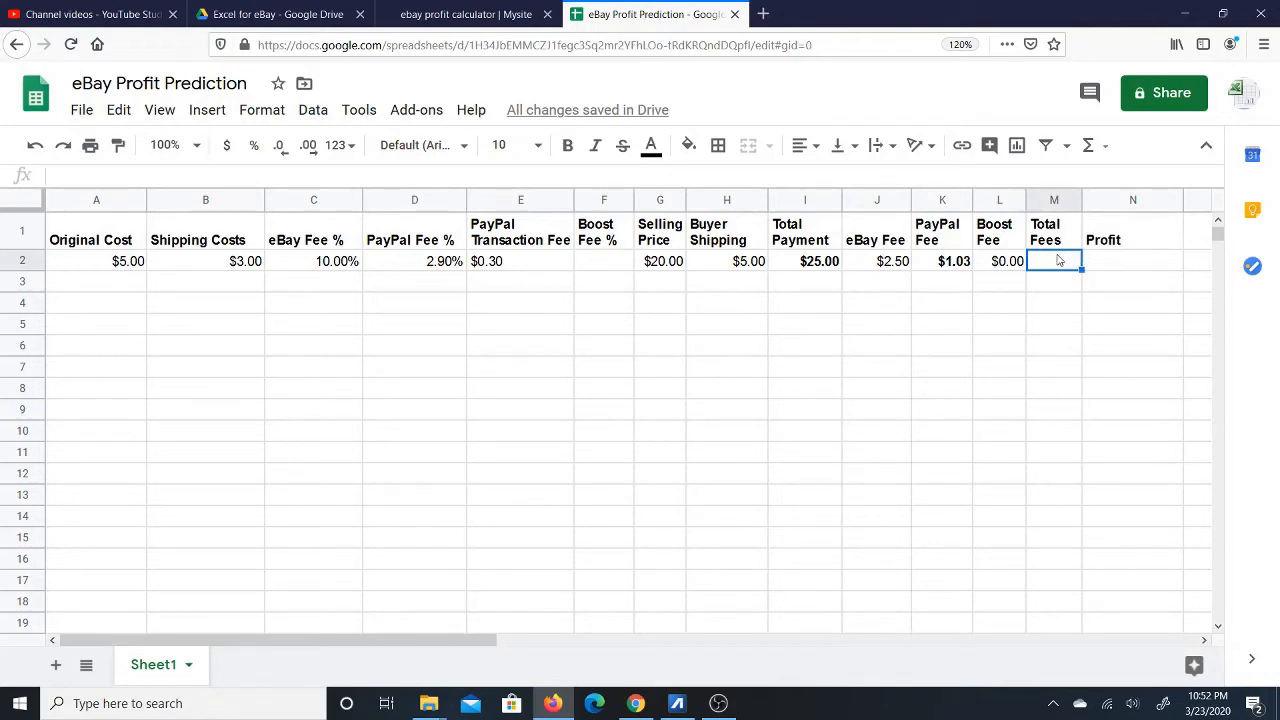
pyautogui.click(880, 262)
pyautogui.click(946, 262)
pyautogui.click(1000, 262)
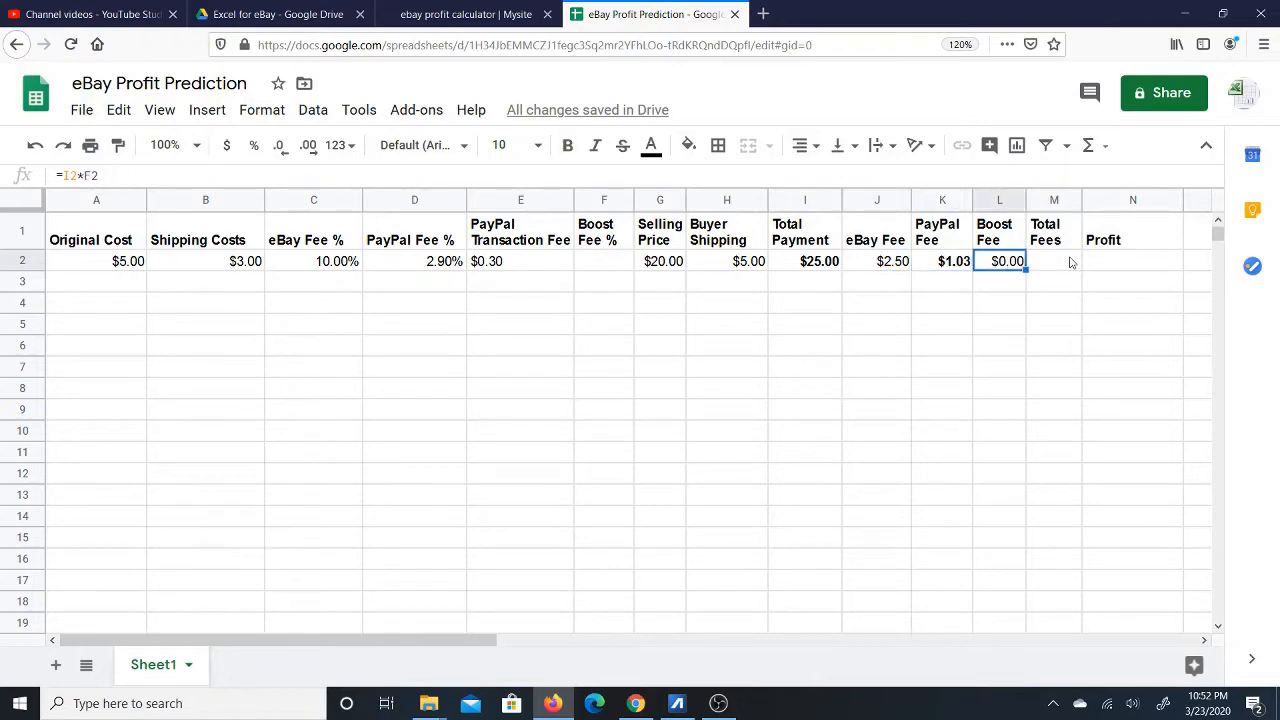
pyautogui.click(1066, 262)
pyautogui.write('=')
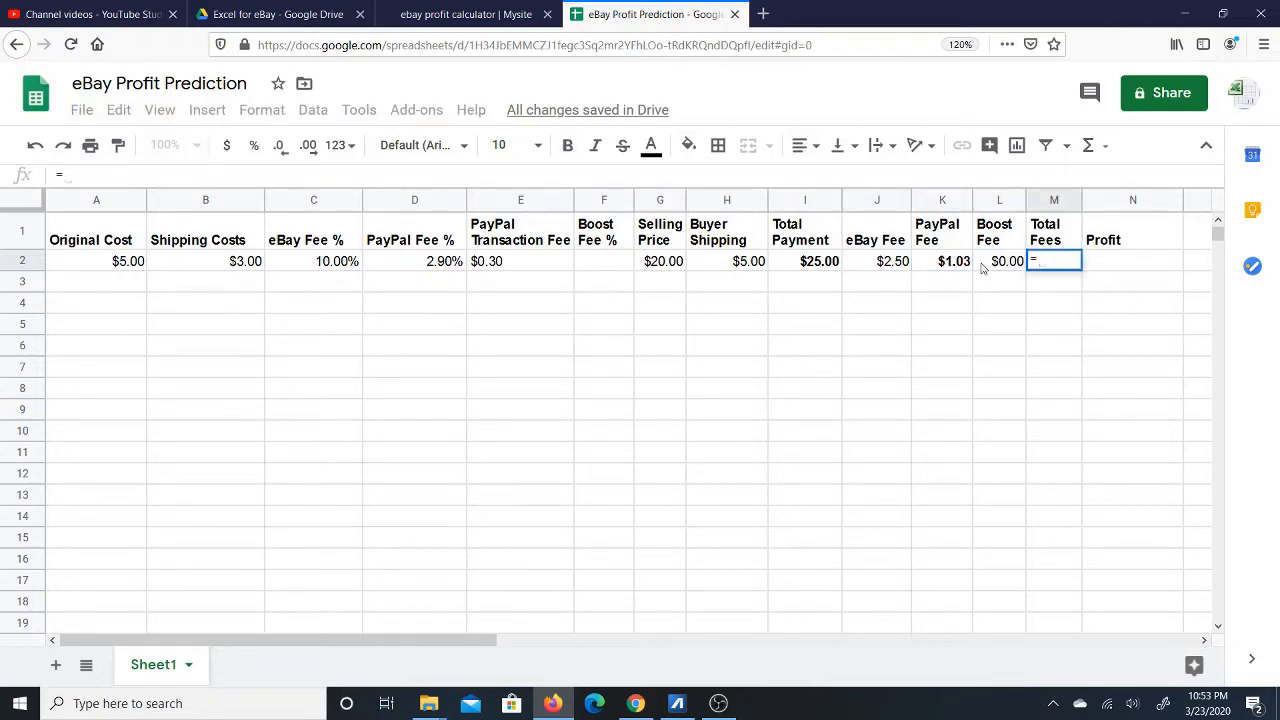
pyautogui.click(885, 262)
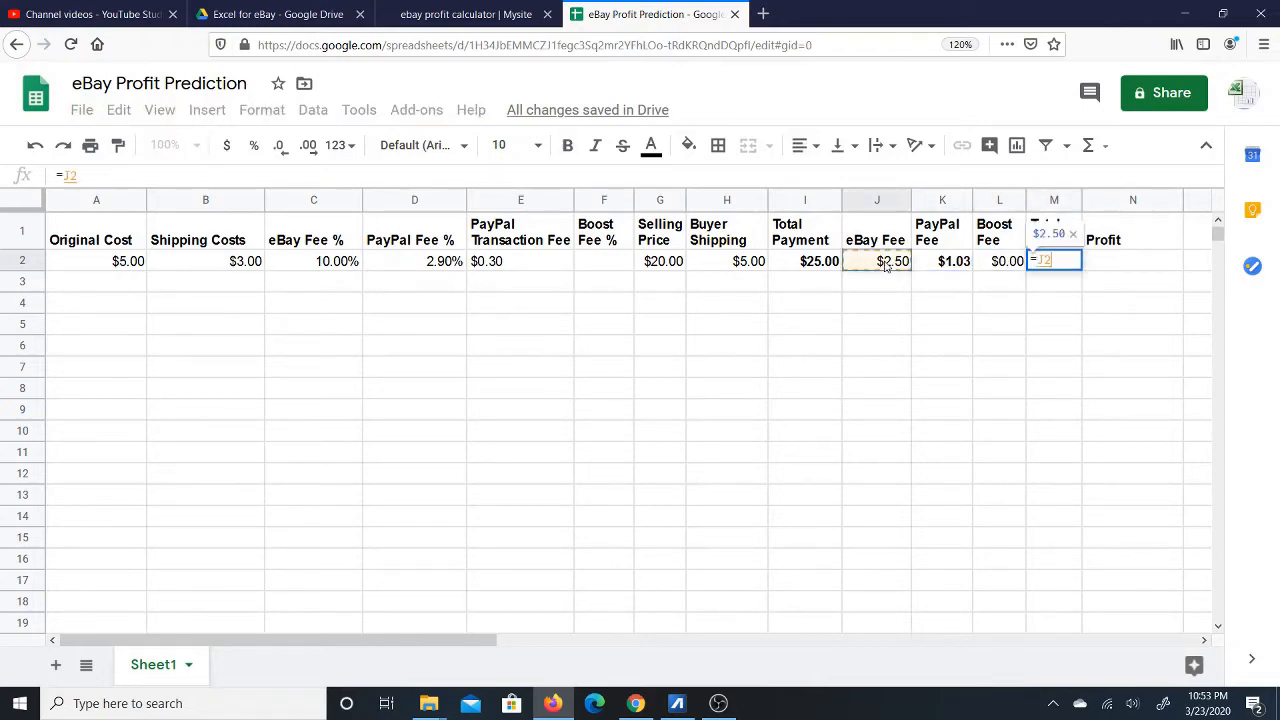
pyautogui.write('+')
pyautogui.click(948, 262)
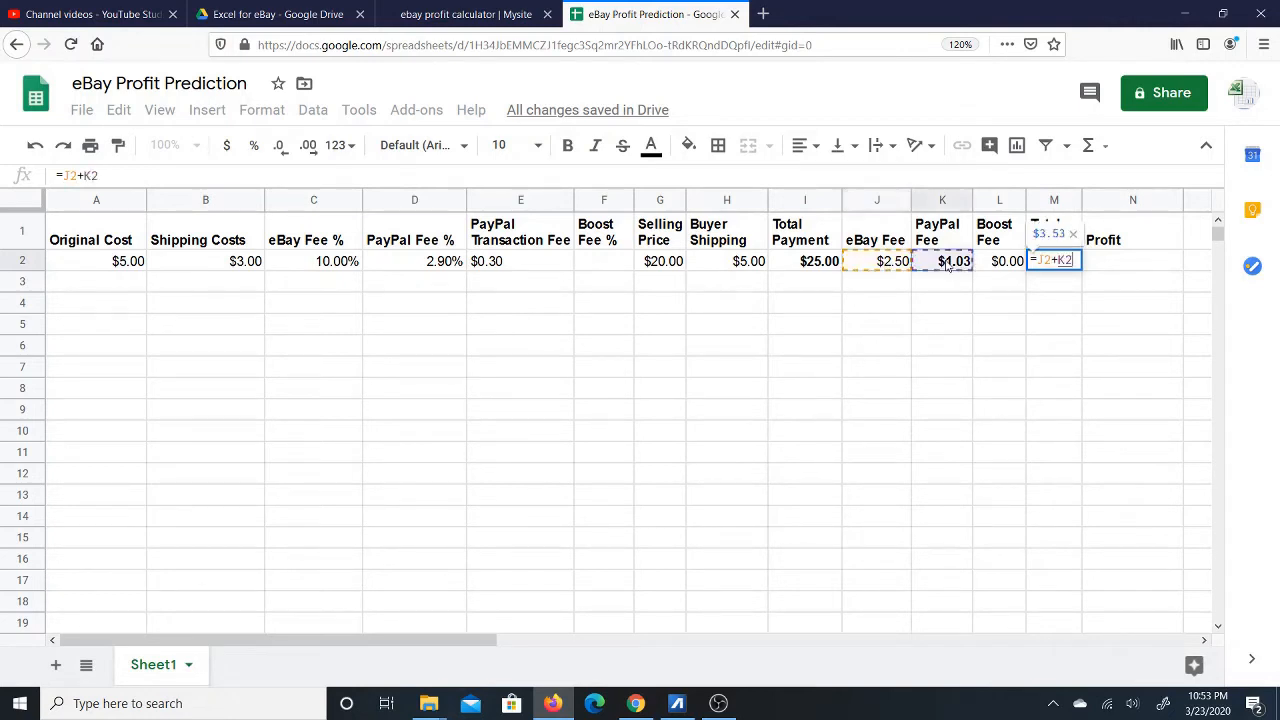
pyautogui.write('+')
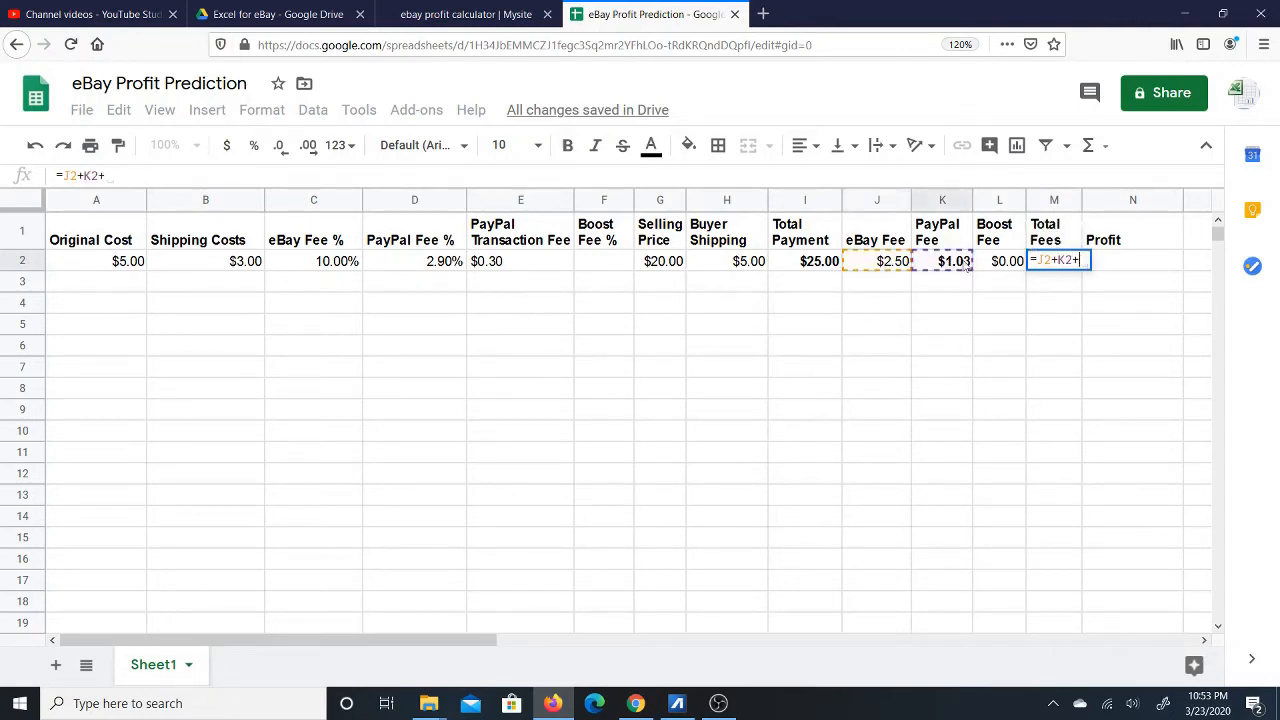
pyautogui.click(1007, 262)
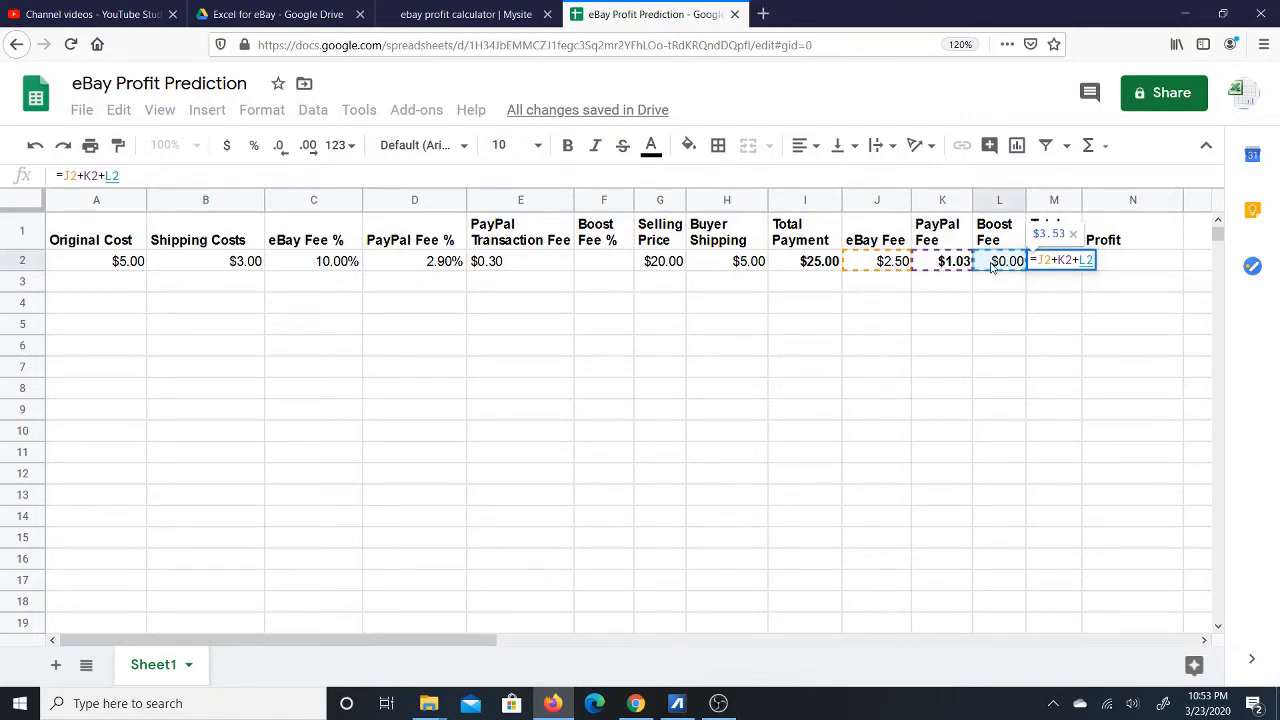
pyautogui.press('Return')
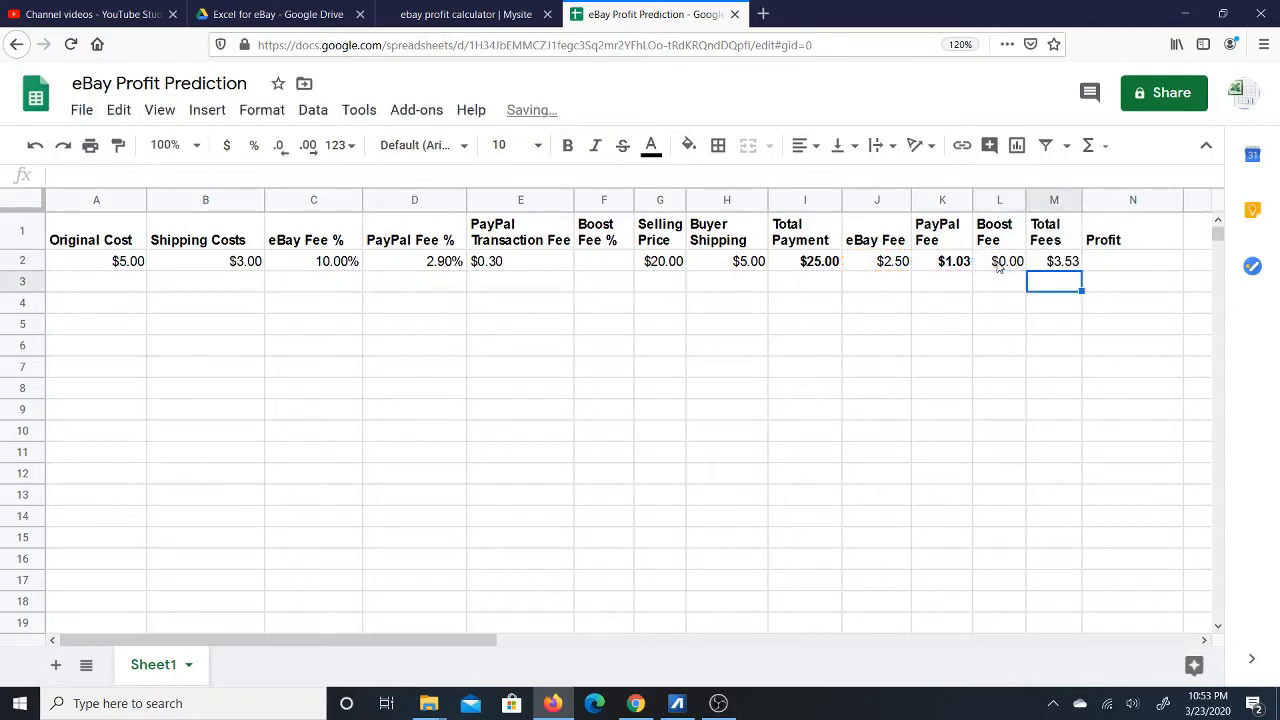
pyautogui.press('Up')
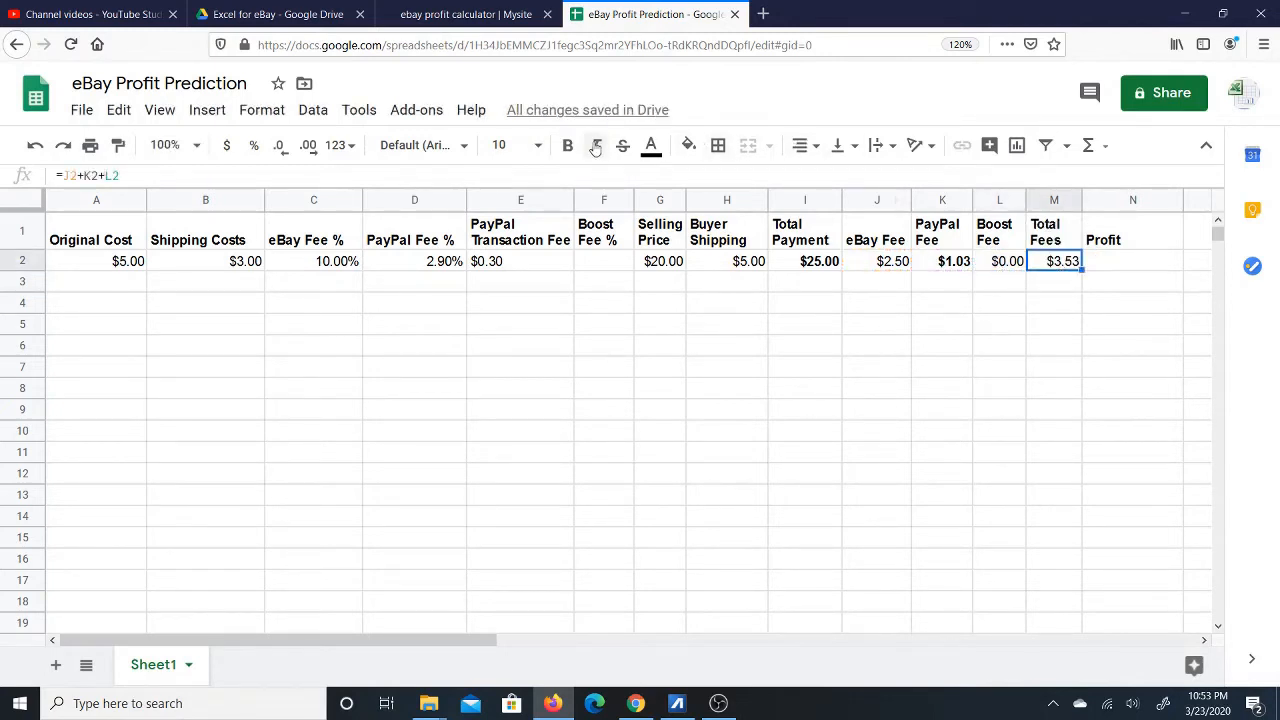
pyautogui.click(567, 147)
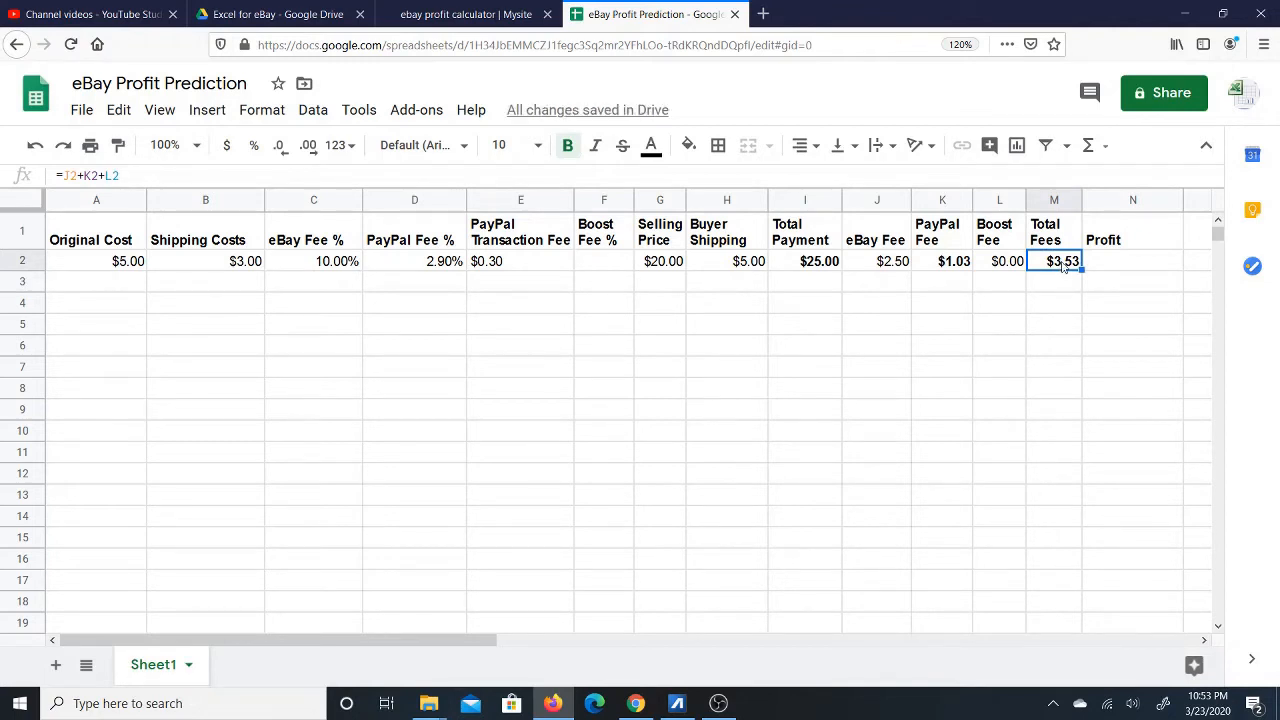
pyautogui.click(665, 263)
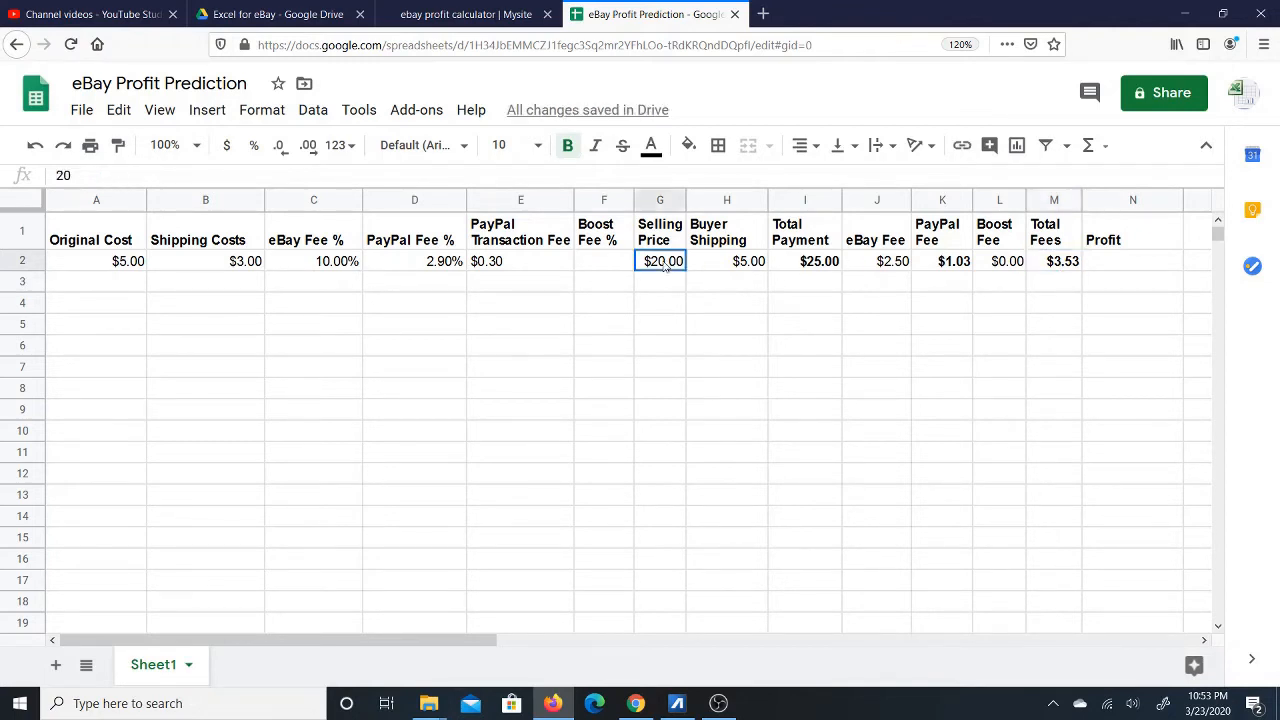
pyautogui.click(726, 263)
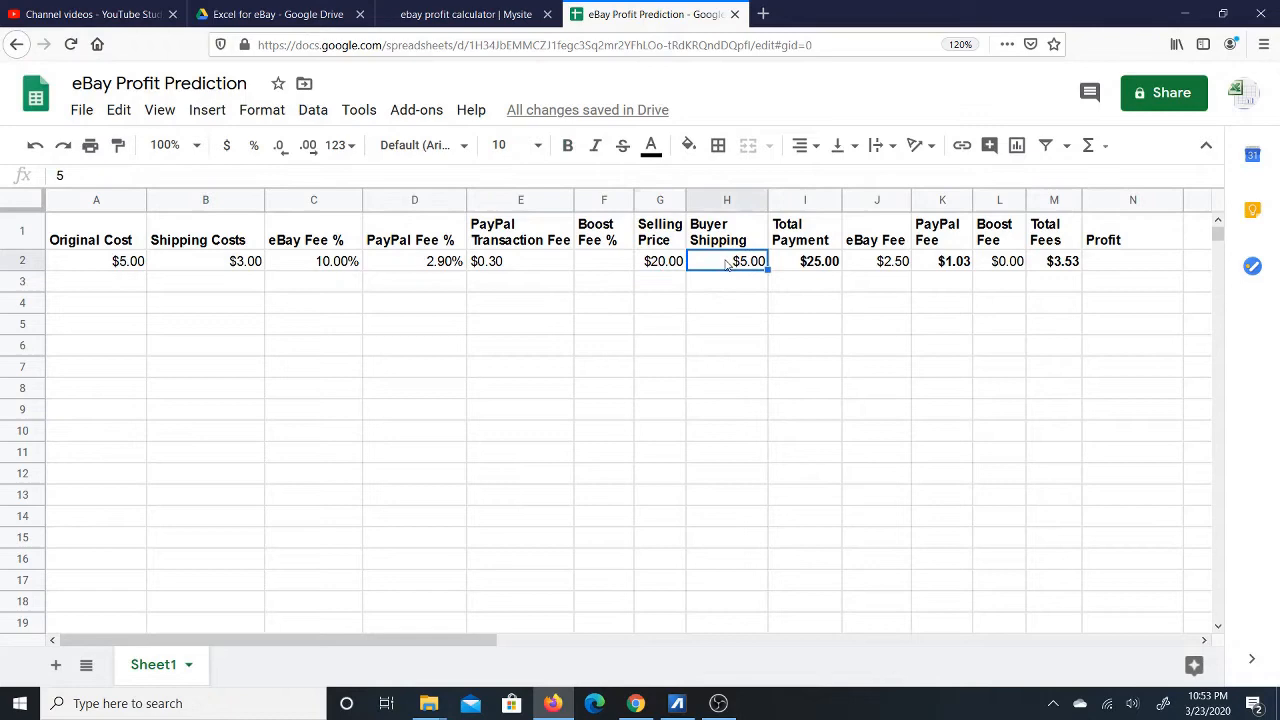
pyautogui.click(814, 263)
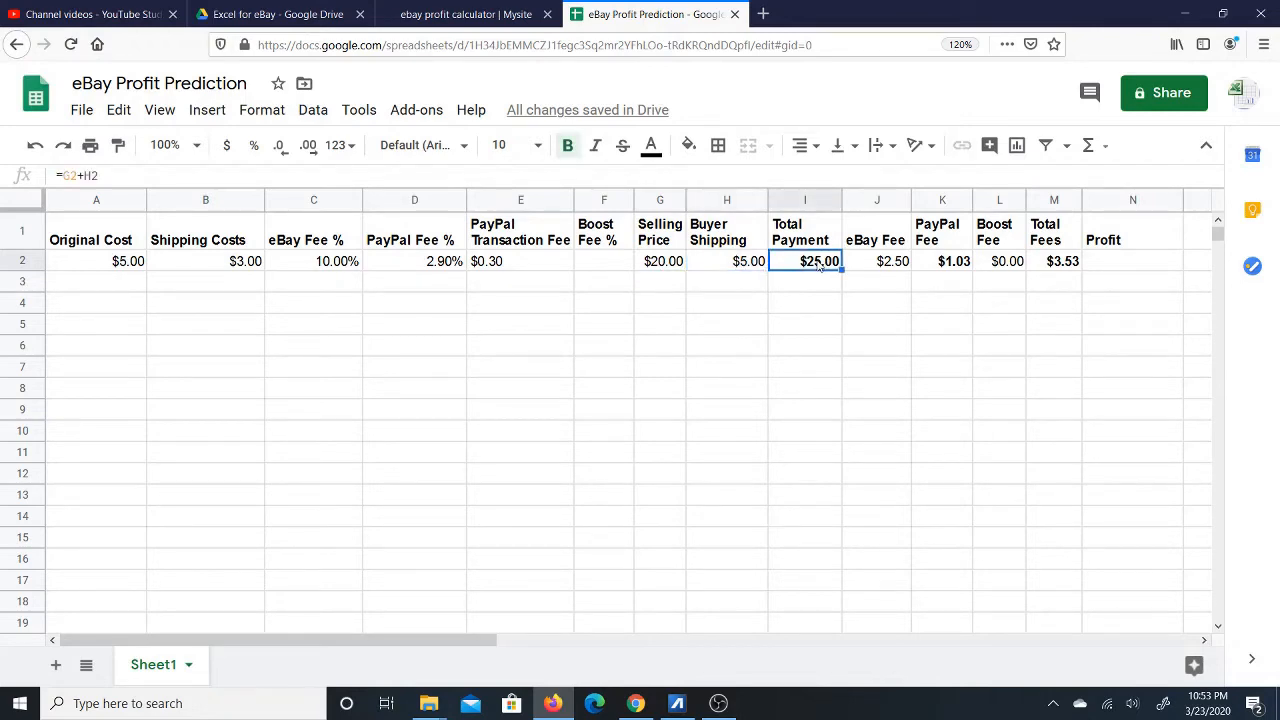
pyautogui.click(886, 266)
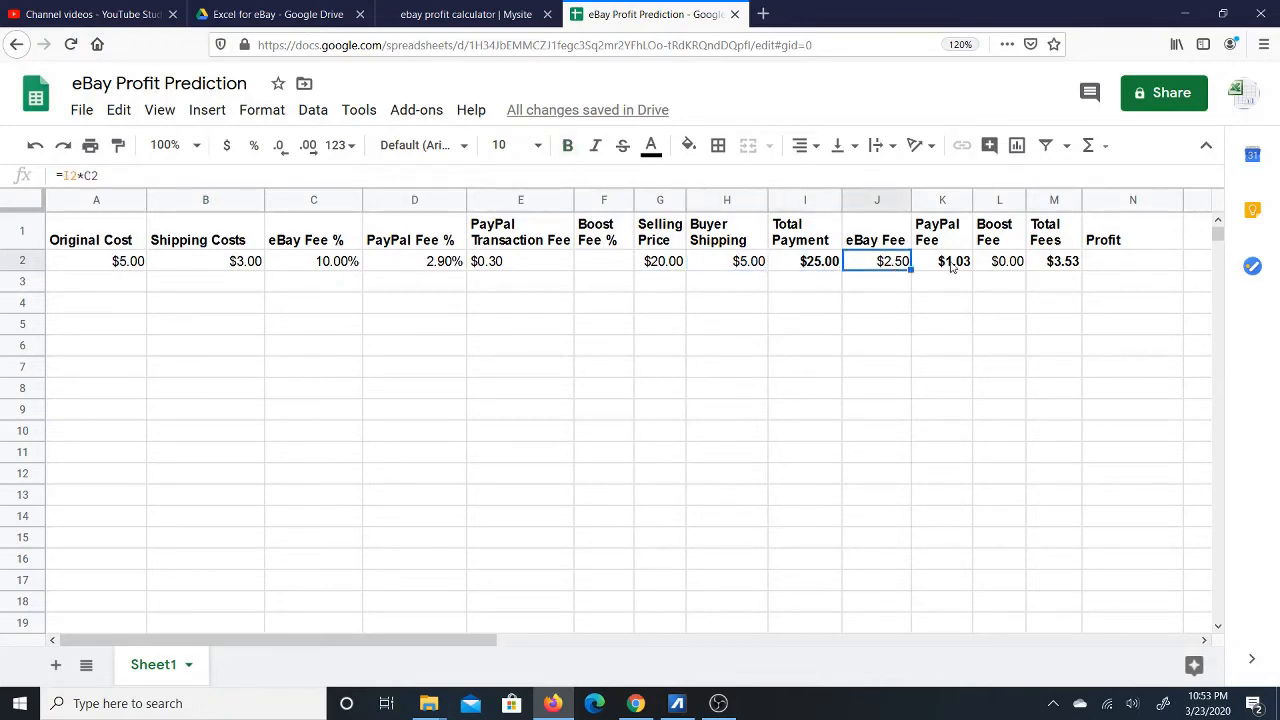
pyautogui.click(953, 266)
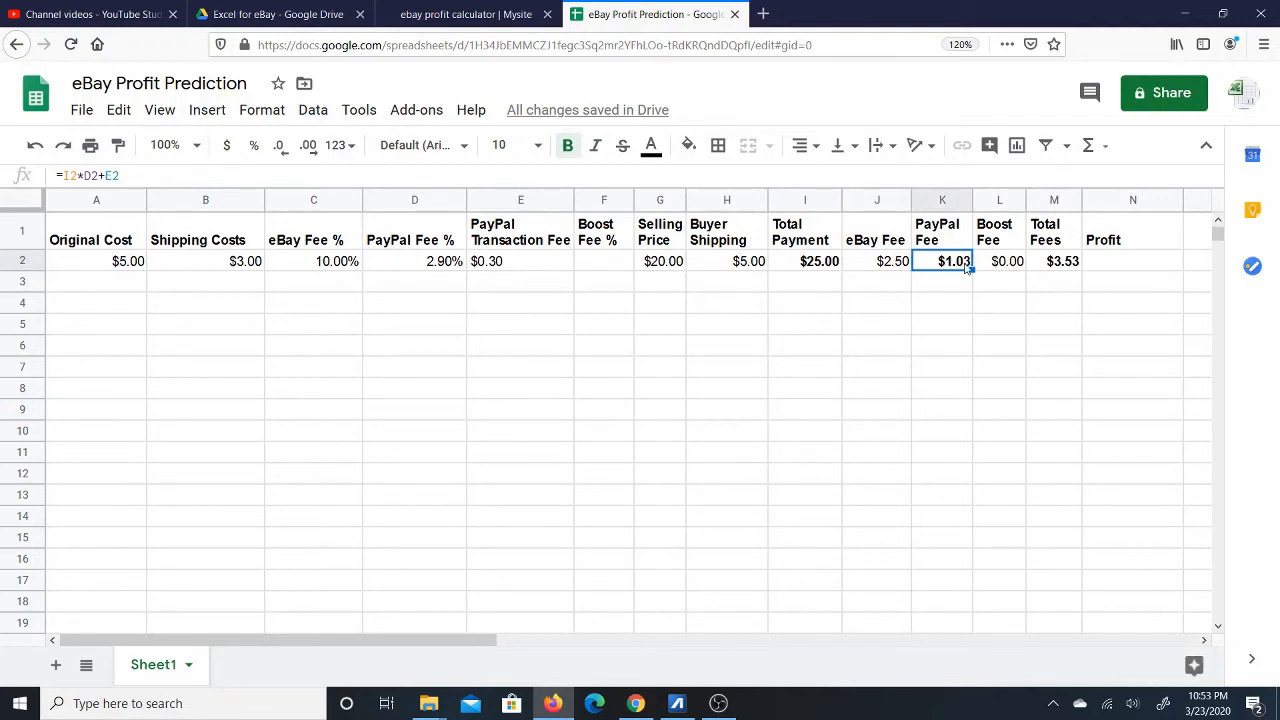
pyautogui.click(1058, 265)
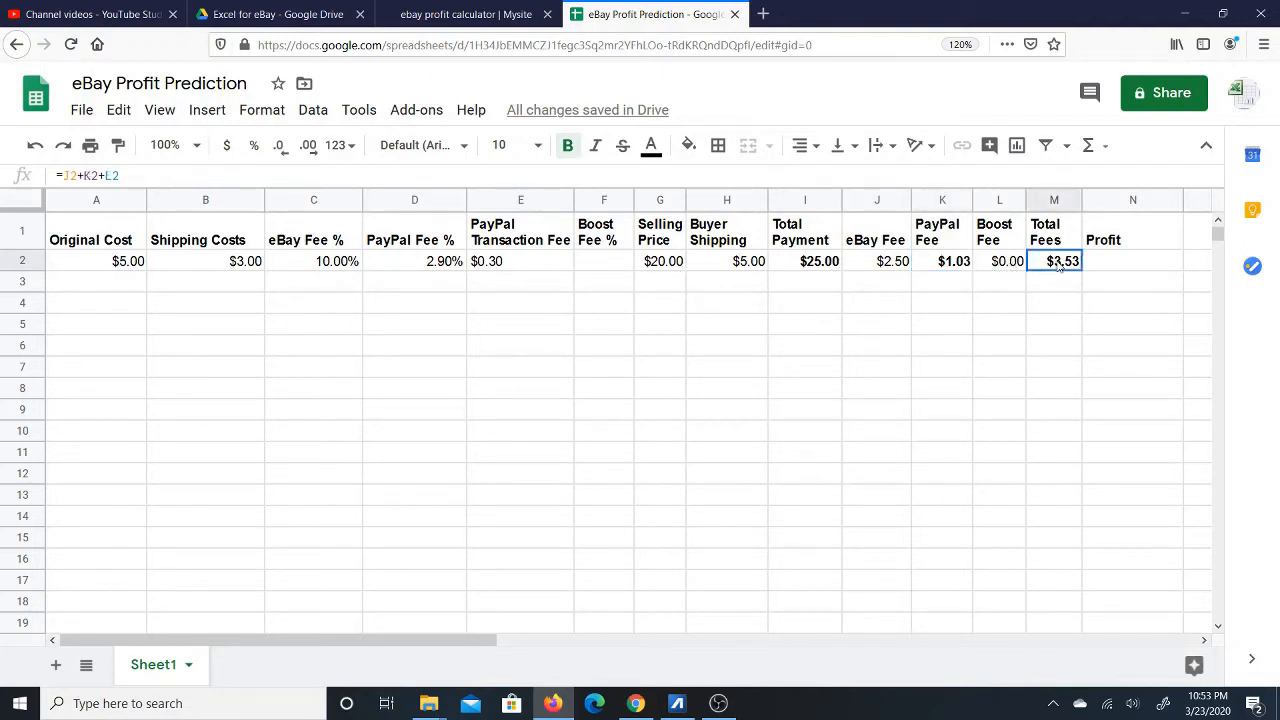
# Enter =I2-M2-A2-B2 in N2 so the Profit shows $13.48.
pyautogui.click(1111, 264)
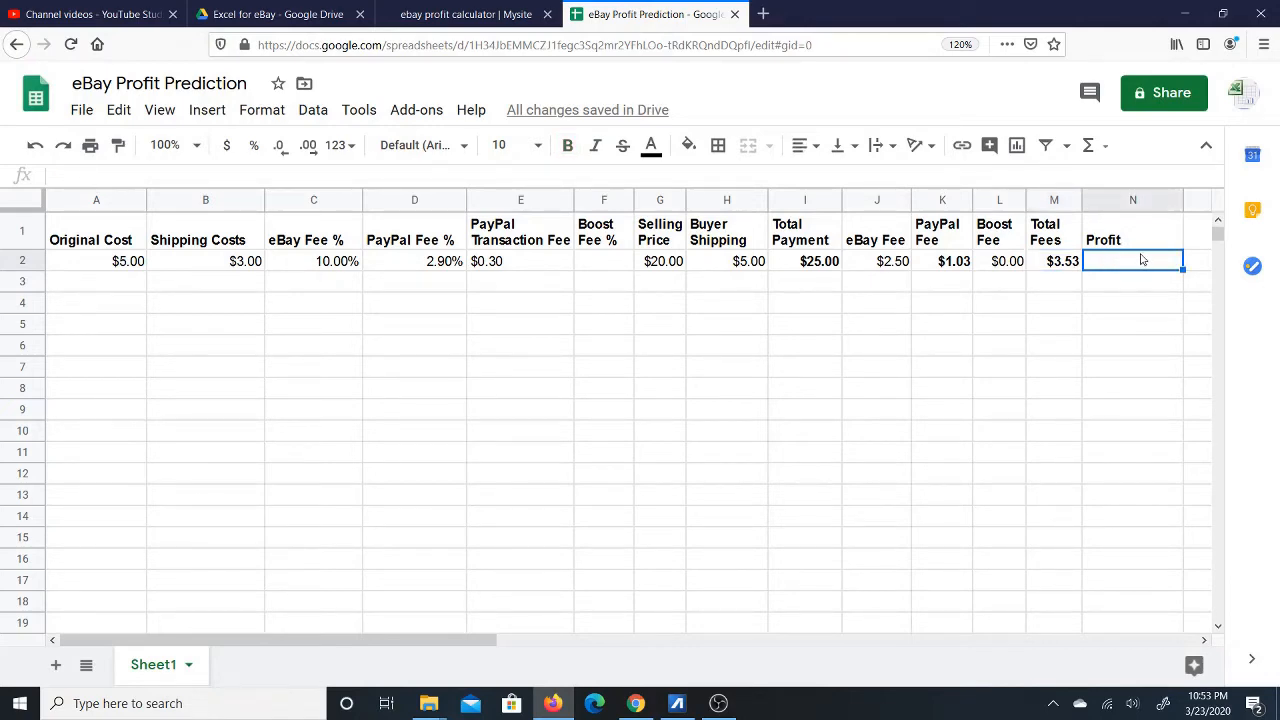
pyautogui.write('=')
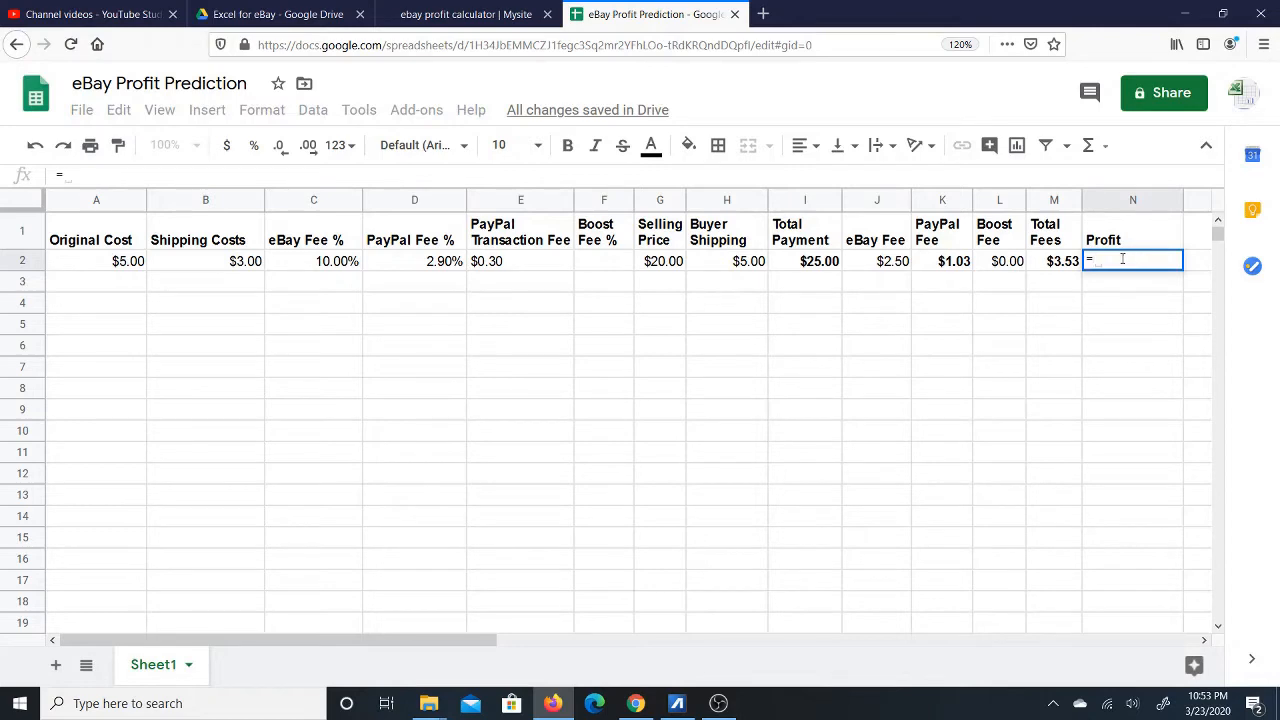
pyautogui.click(810, 263)
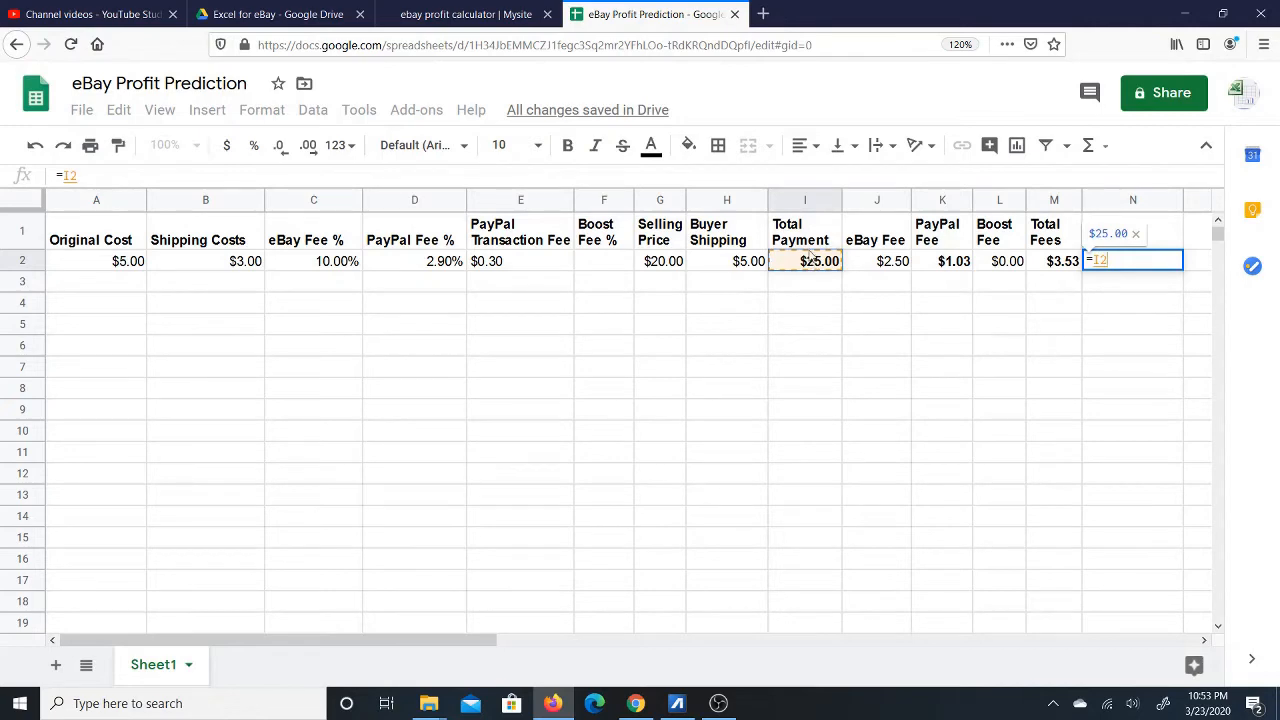
pyautogui.write('-')
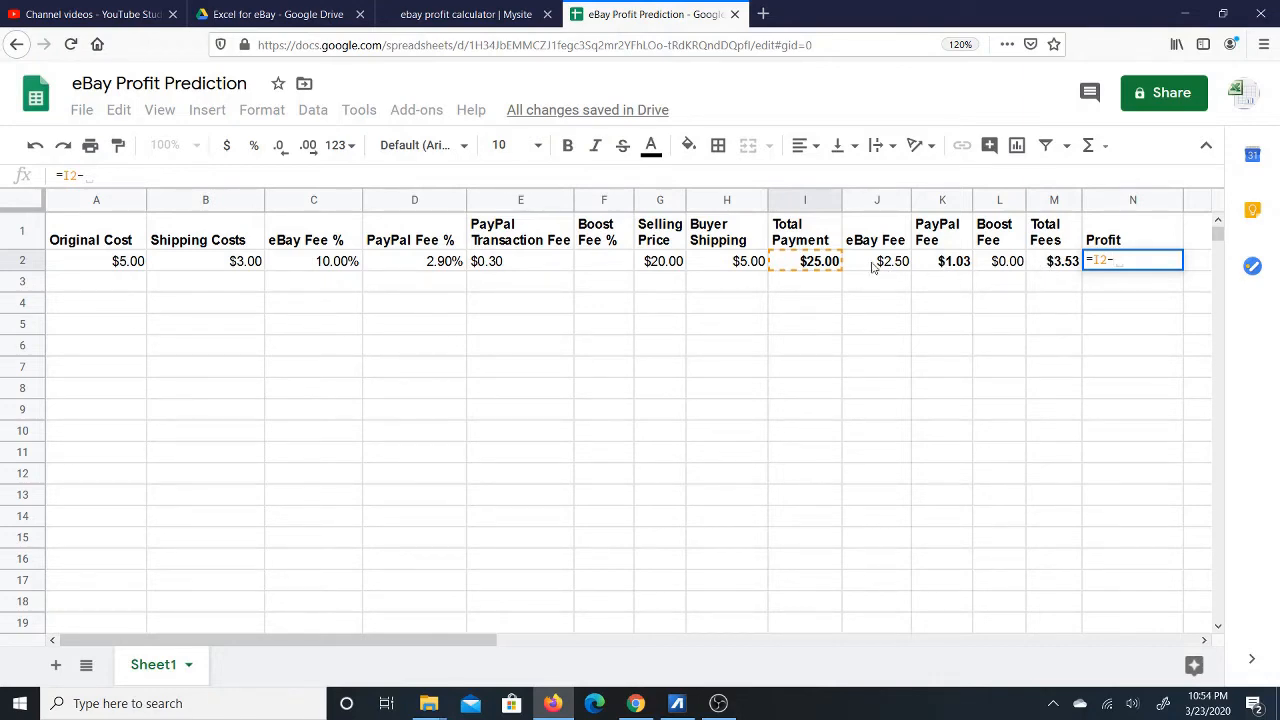
pyautogui.click(1053, 267)
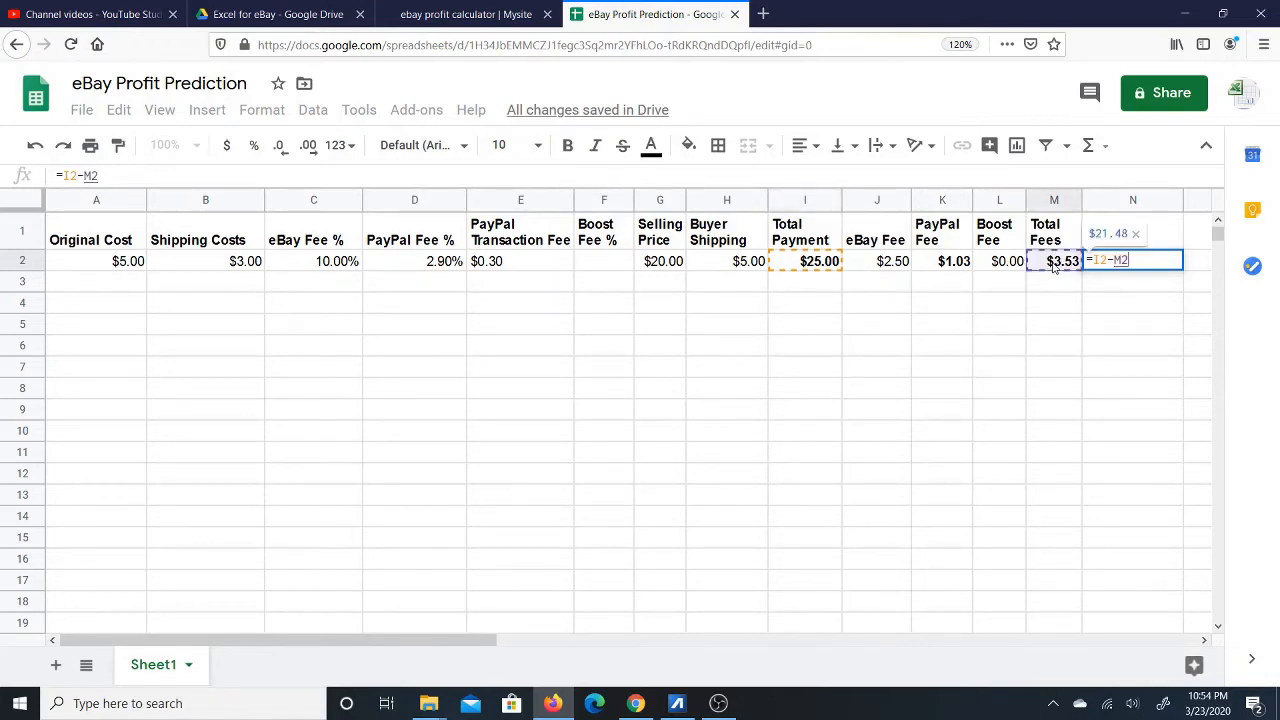
pyautogui.write('-')
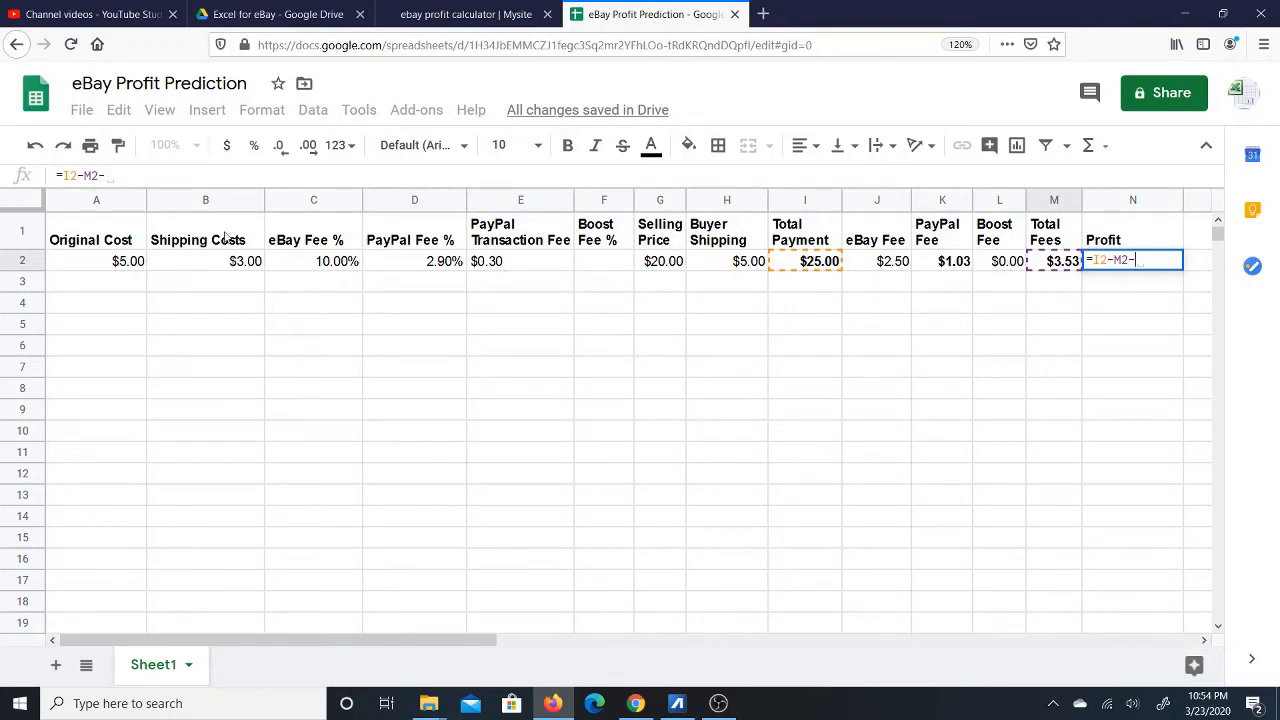
pyautogui.click(110, 265)
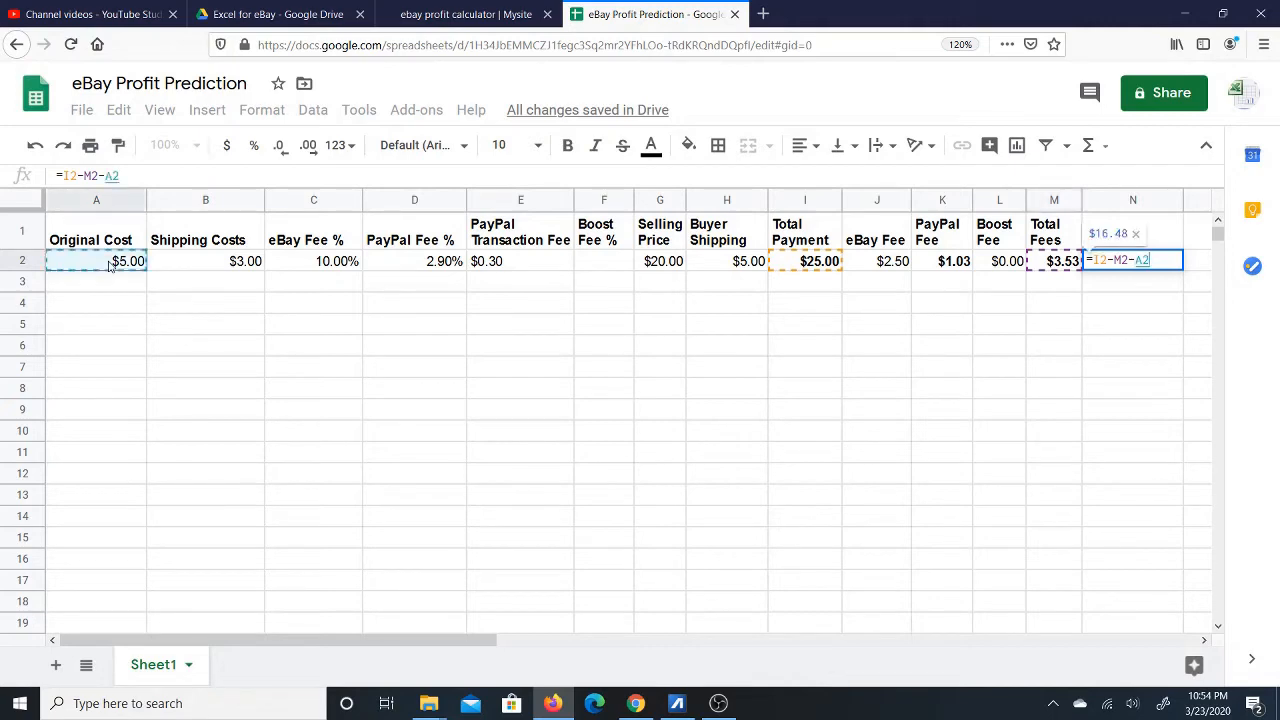
pyautogui.write('-')
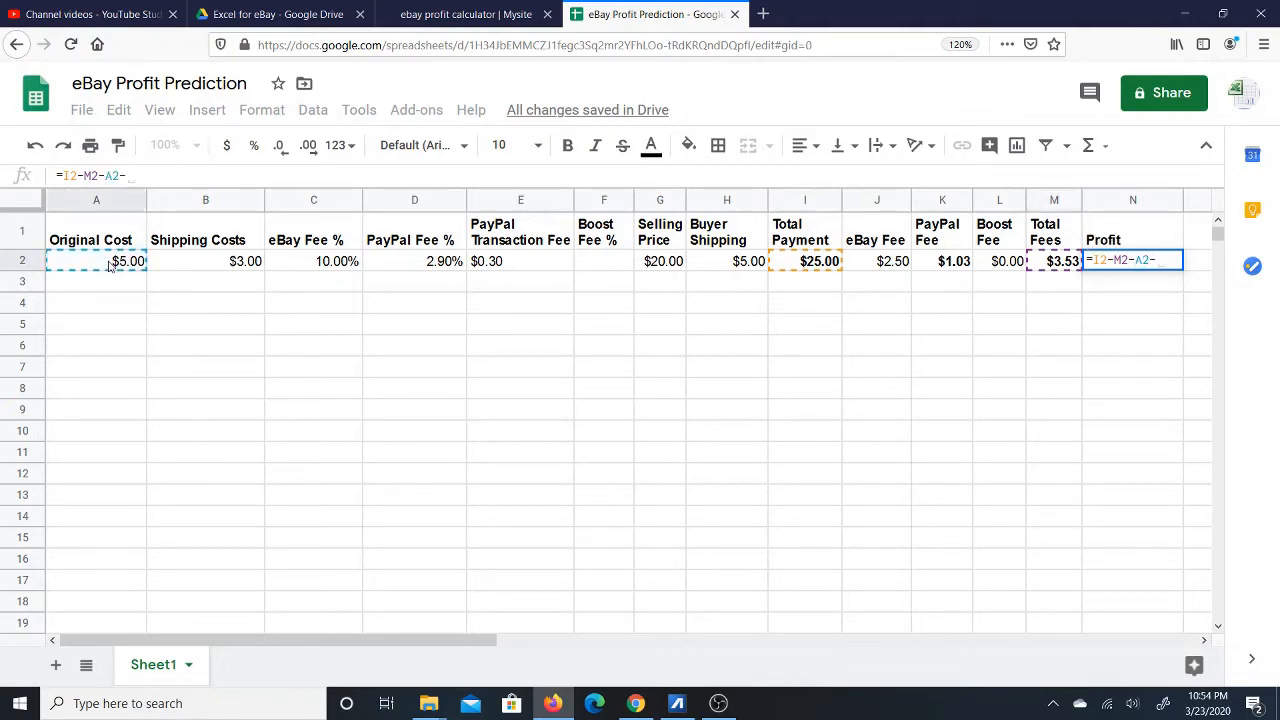
pyautogui.click(193, 264)
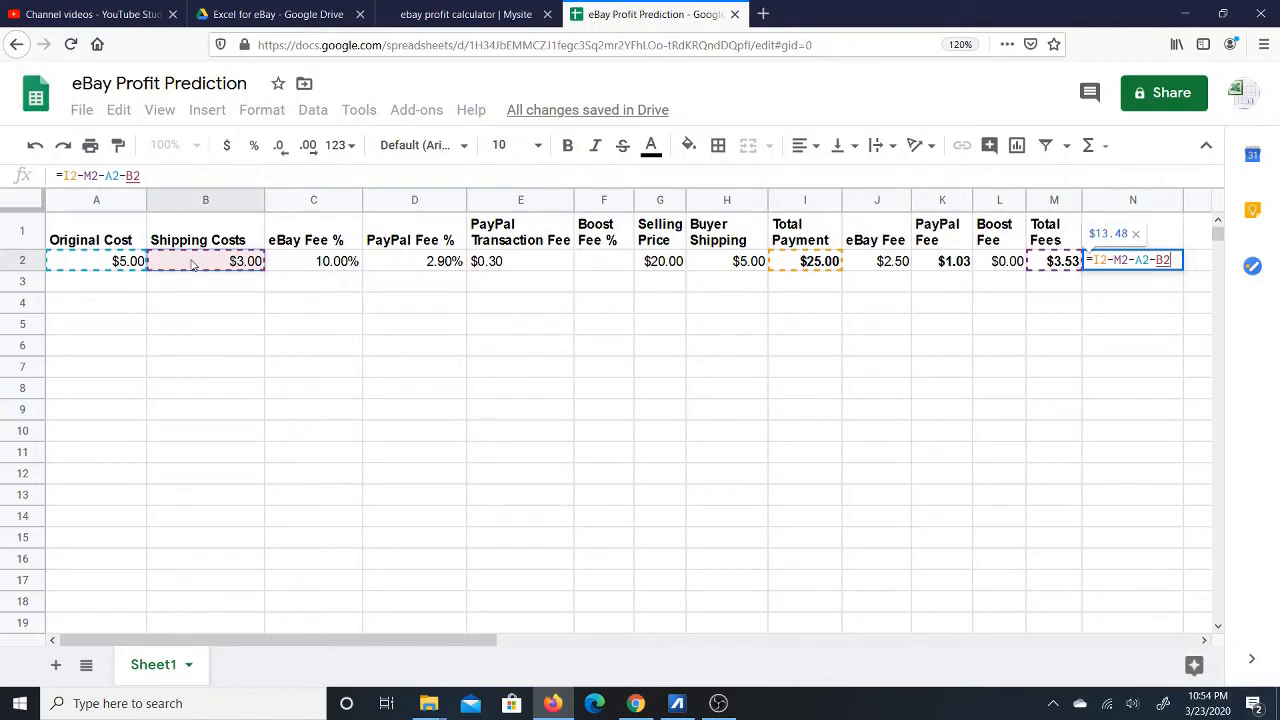
pyautogui.press('Return')
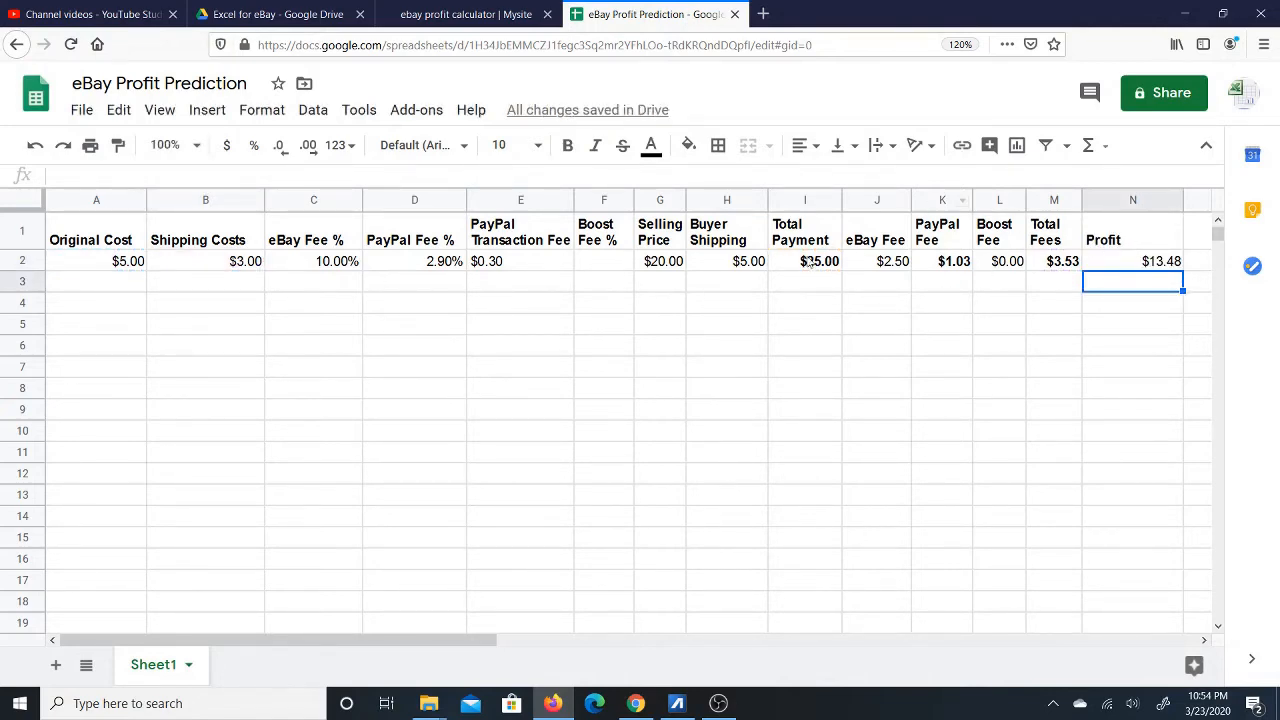
# Review I2, N2 and B2, then narrow the Shipping Costs column so its heading wraps.
pyautogui.click(810, 263)
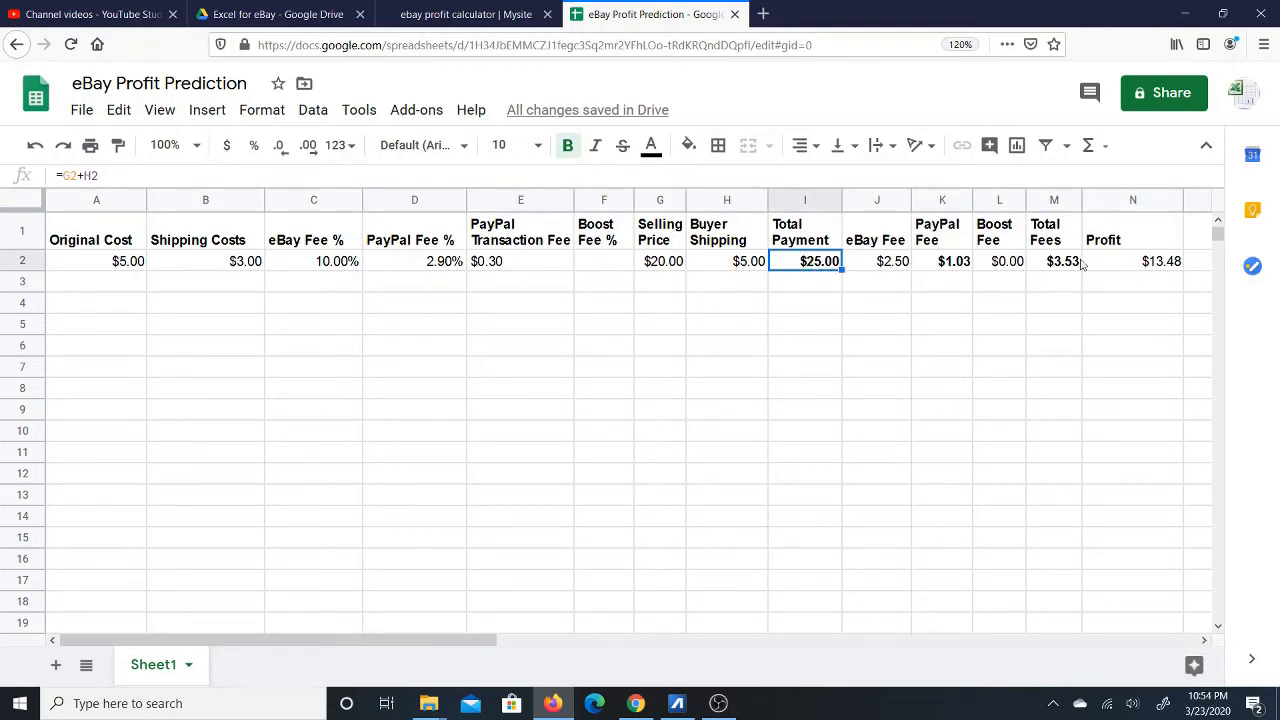
pyautogui.click(1121, 259)
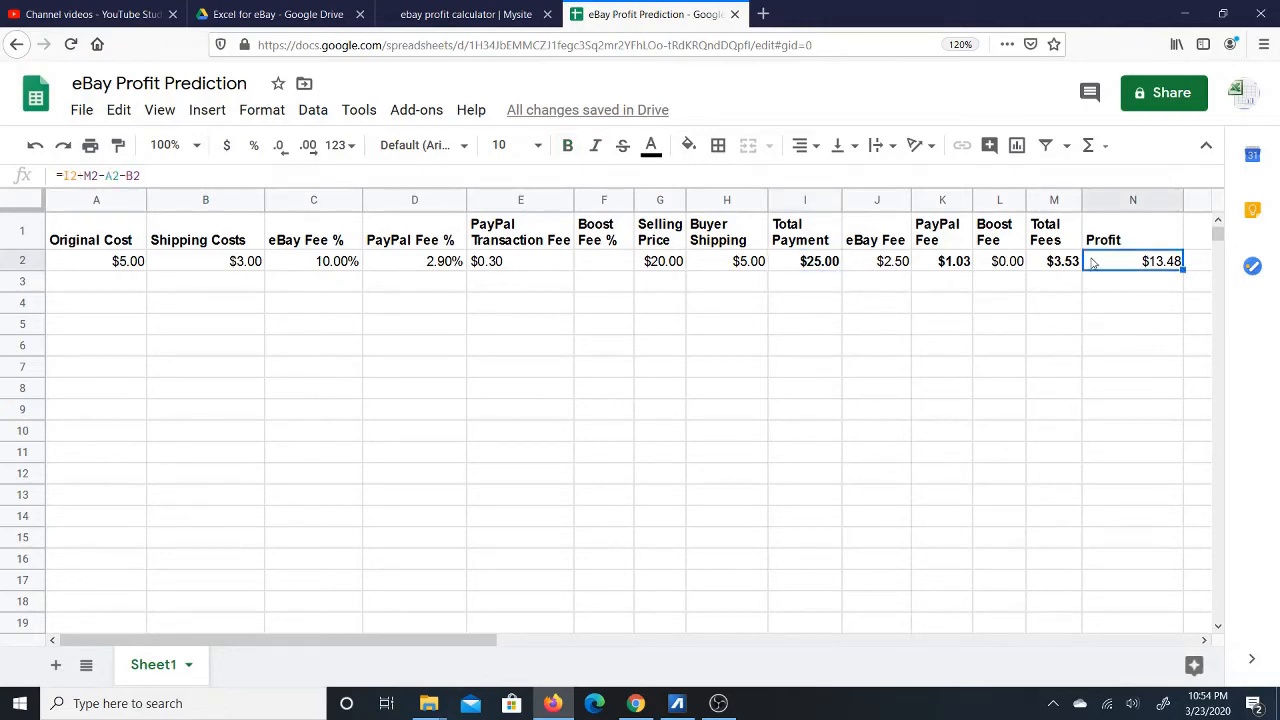
pyautogui.click(232, 264)
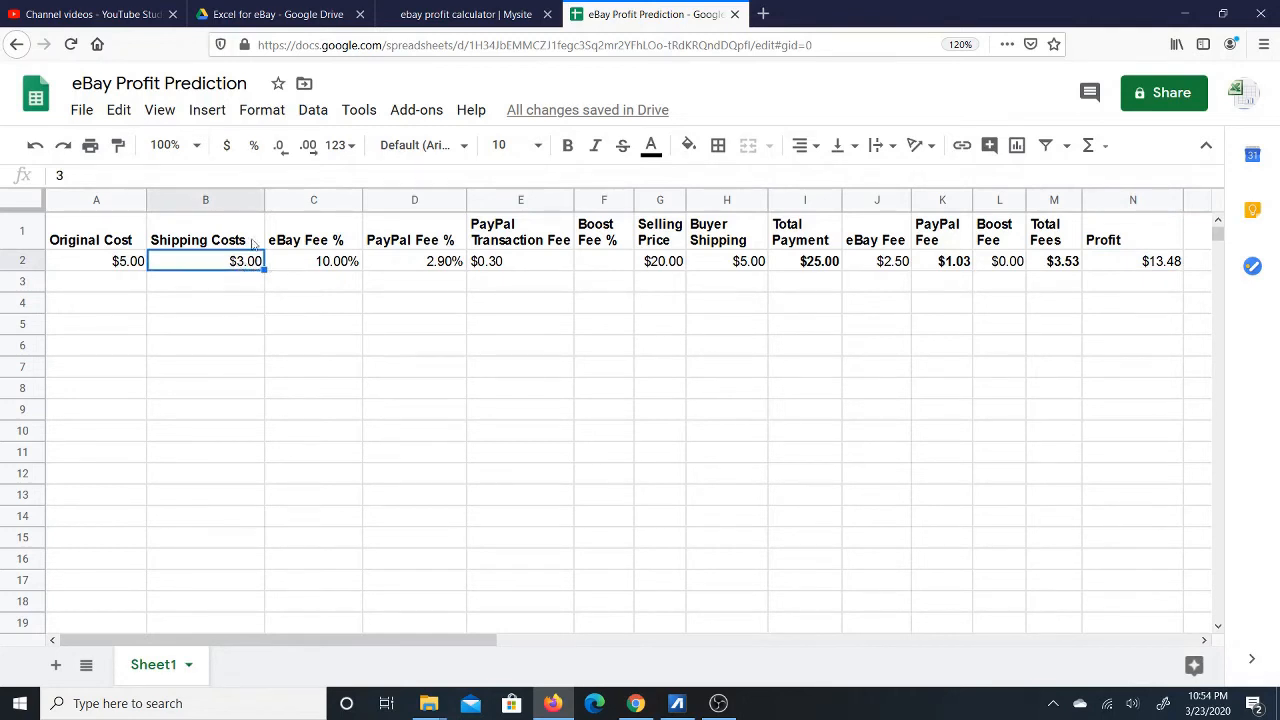
pyautogui.moveTo(264, 200); pyautogui.dragTo(237, 201)
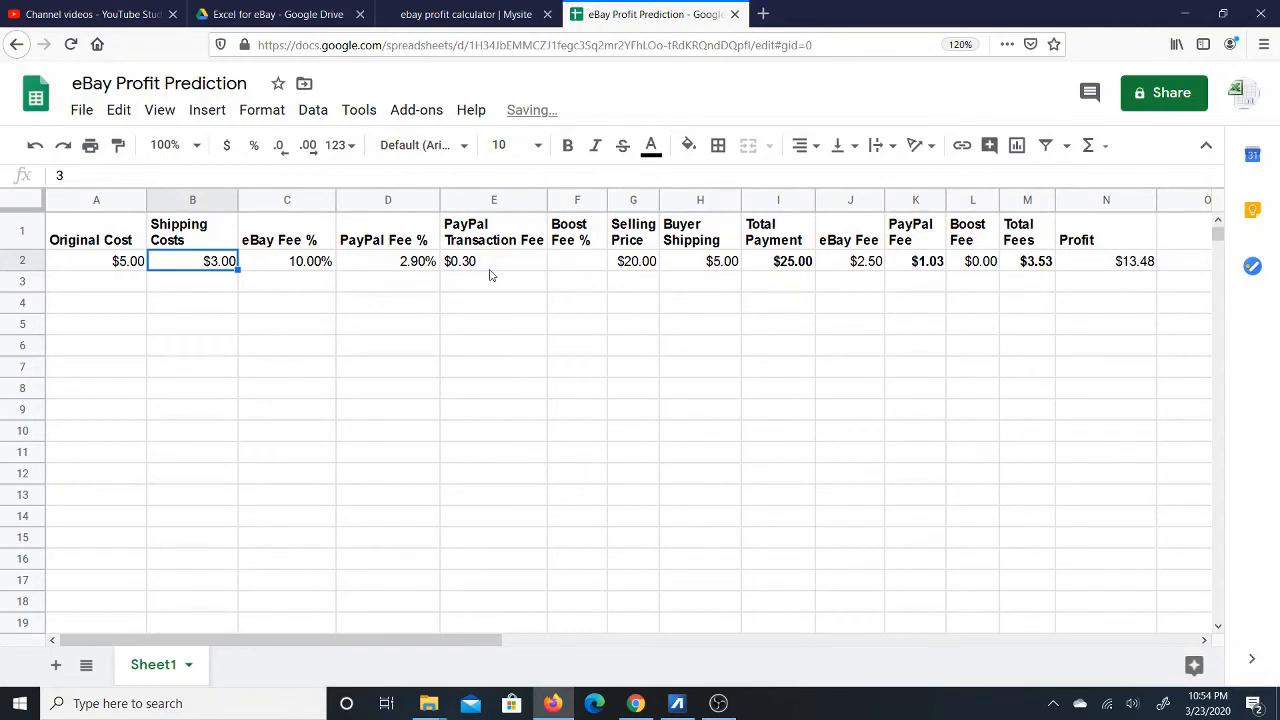
# Make the $13.48 Profit value in N2 bold.
pyautogui.click(1115, 261)
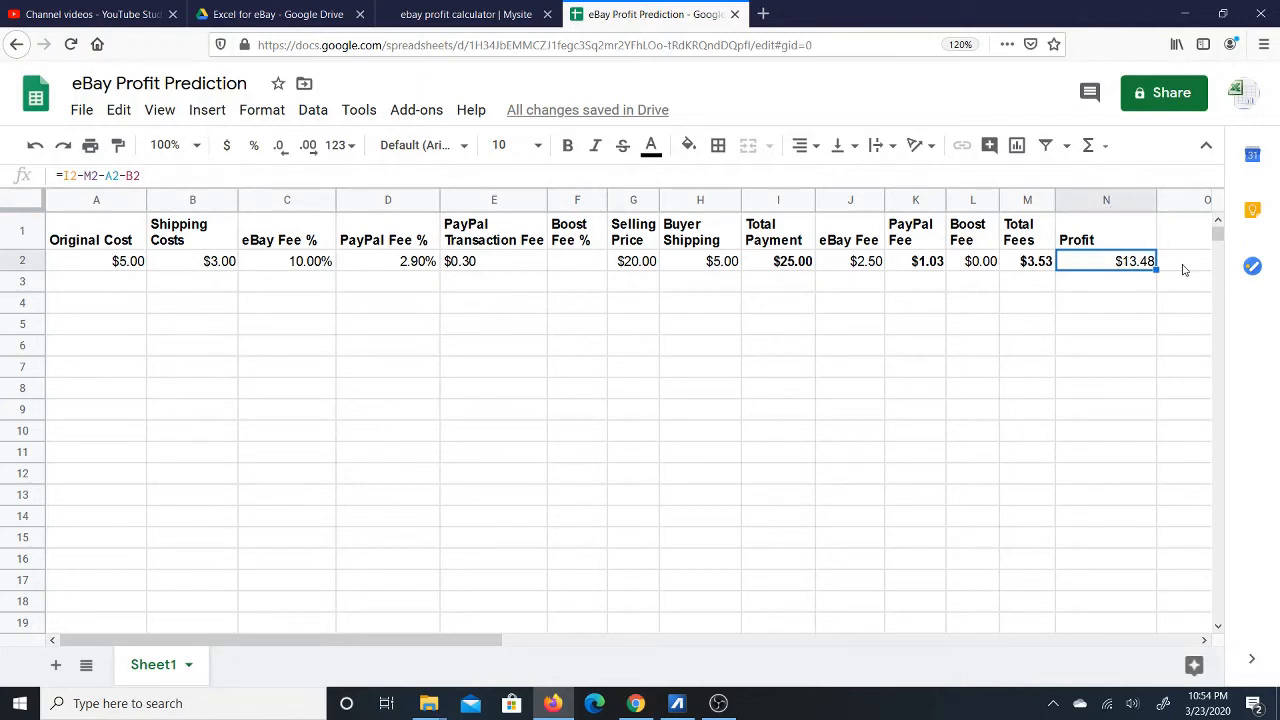
pyautogui.click(567, 145)
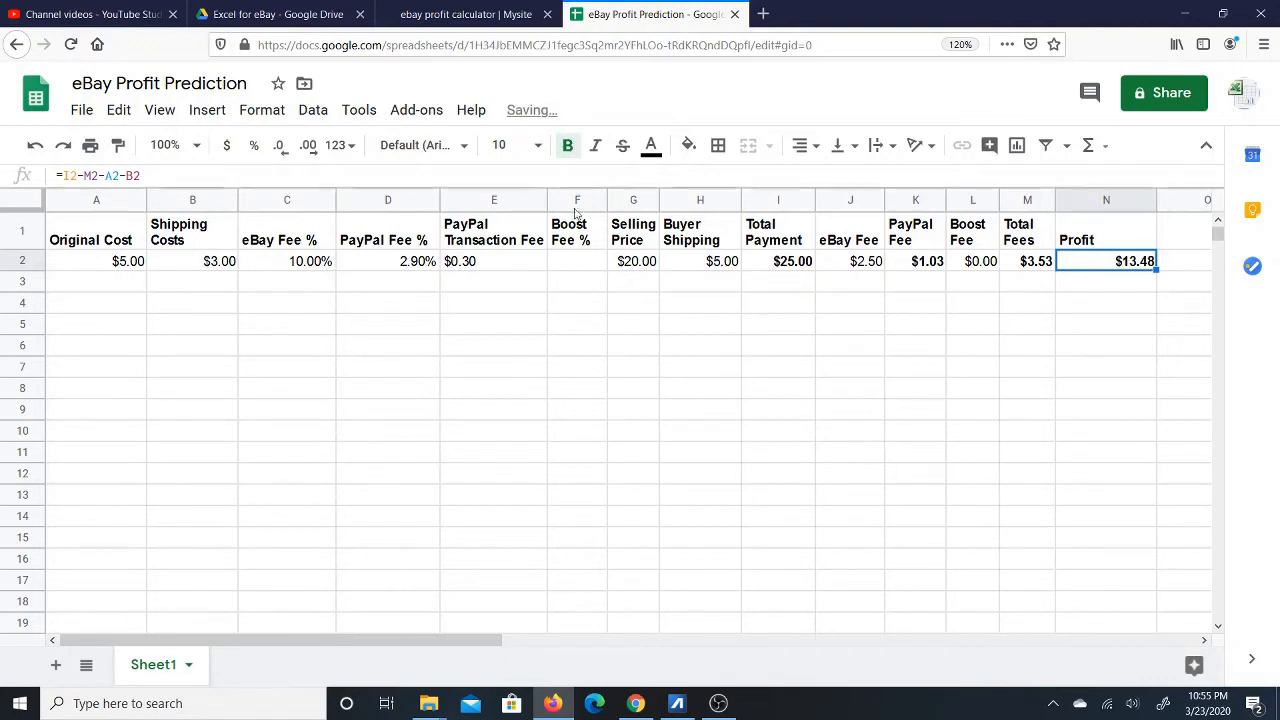
pyautogui.click(94, 201)
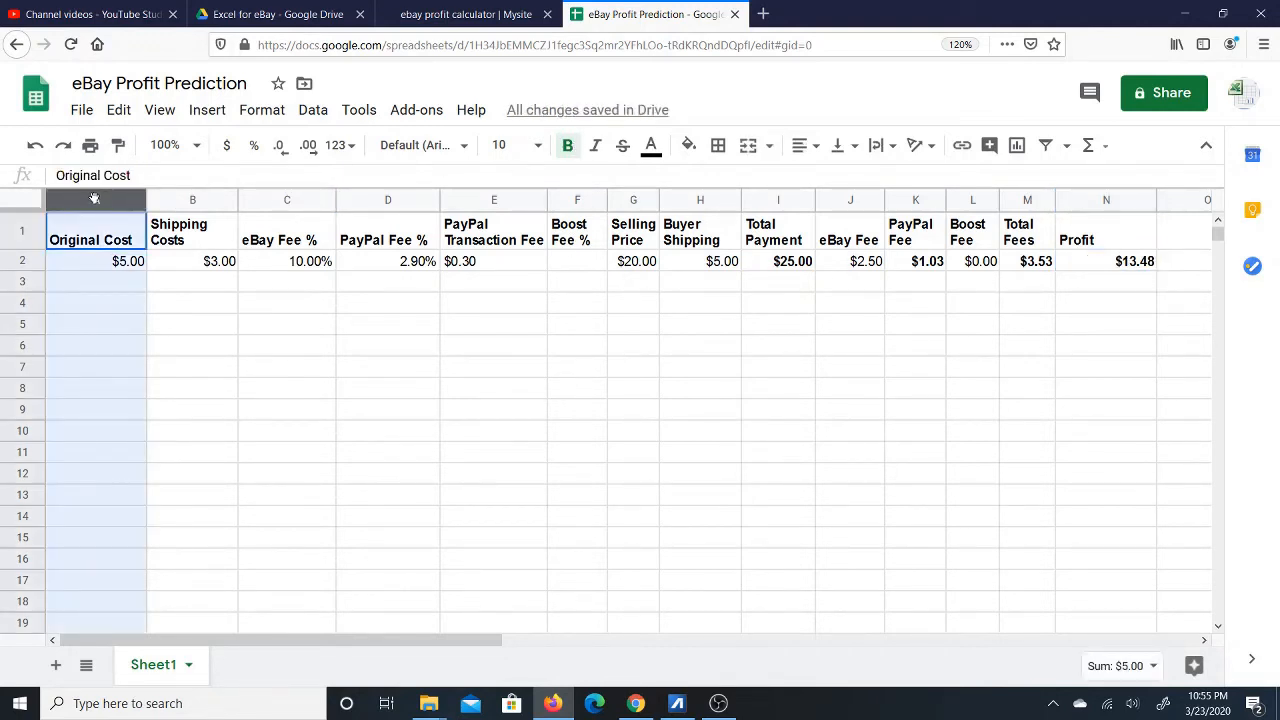
# Left-align every cell across the table's columns.
pyautogui.keyDown('shift'); pyautogui.click(192, 201); pyautogui.keyUp('shift')
pyautogui.moveTo(192, 201); pyautogui.dragTo(1103, 220)
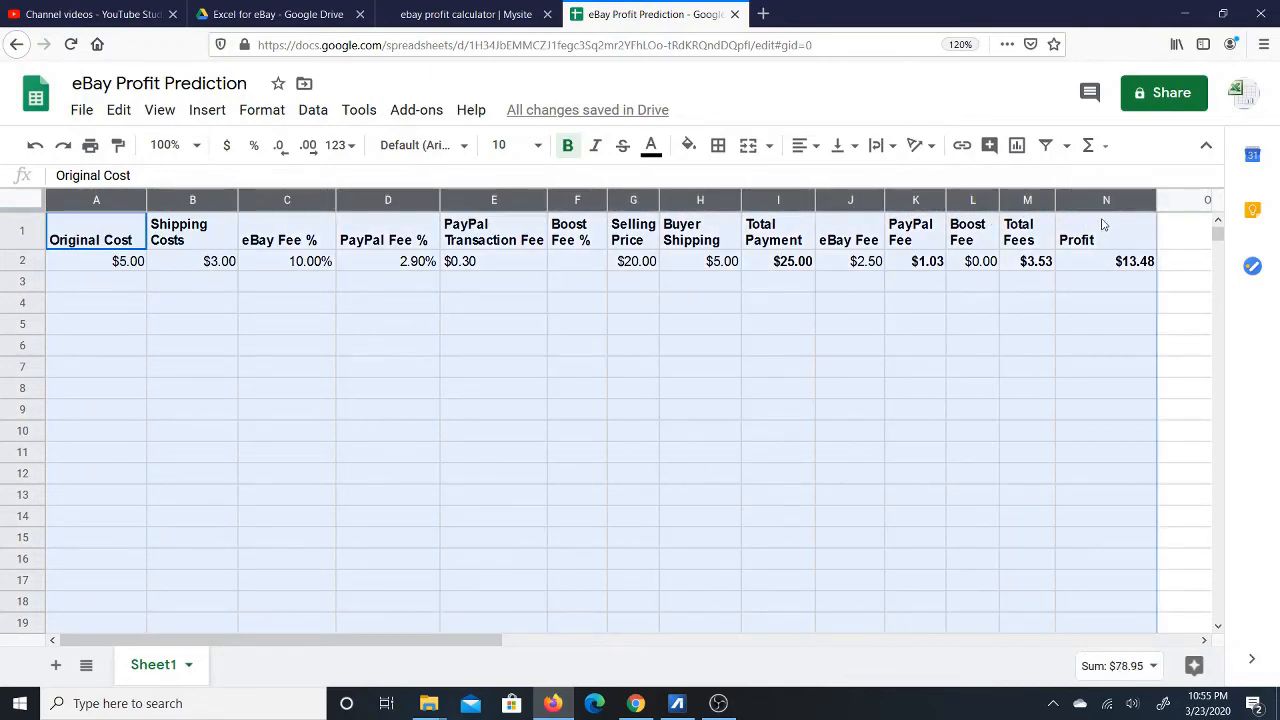
pyautogui.click(810, 146)
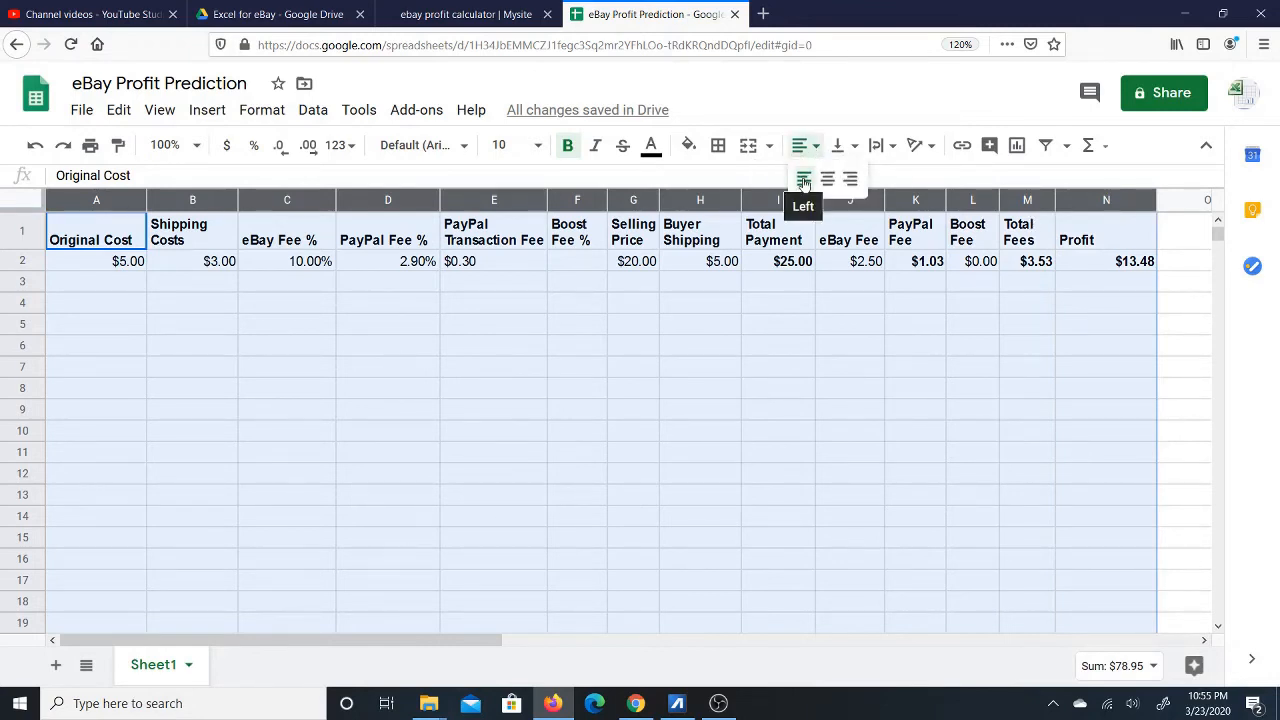
pyautogui.click(804, 180)
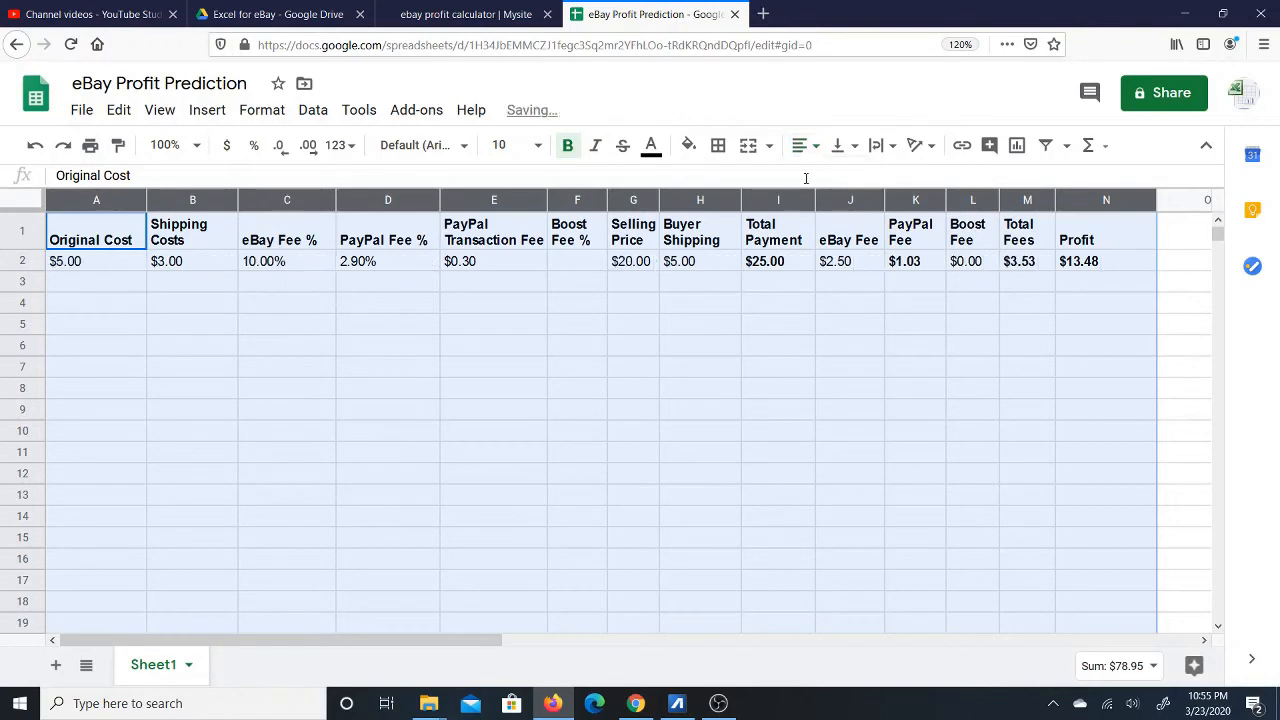
pyautogui.click(100, 288)
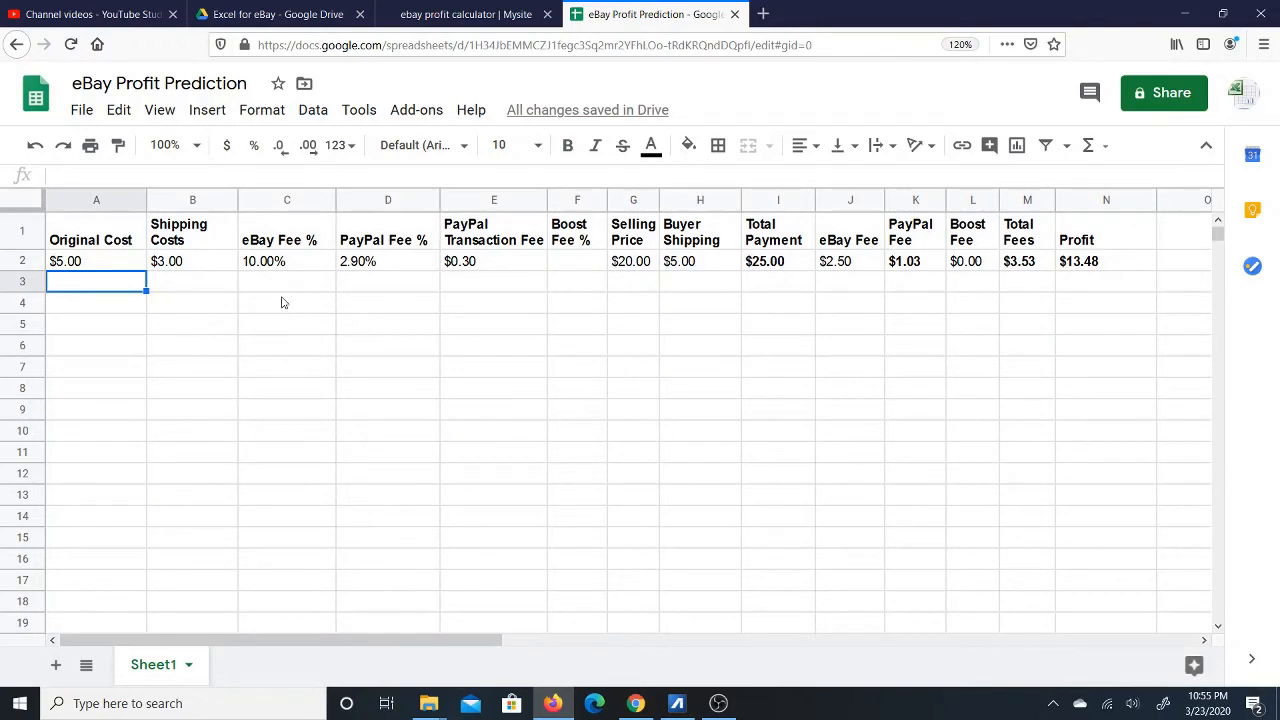
# Narrow the Profit column, glance at the eBay profit calculator, then select cell O1.
pyautogui.moveTo(1155, 200); pyautogui.dragTo(1111, 202)
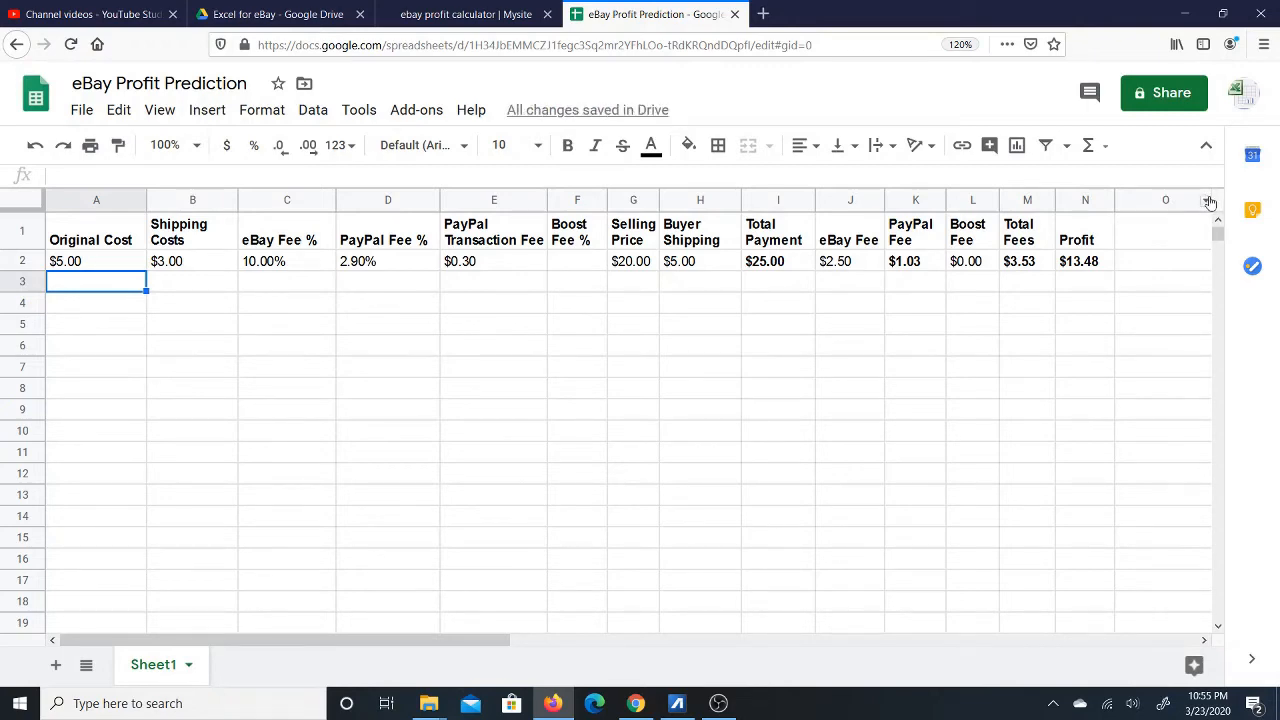
pyautogui.click(1152, 260)
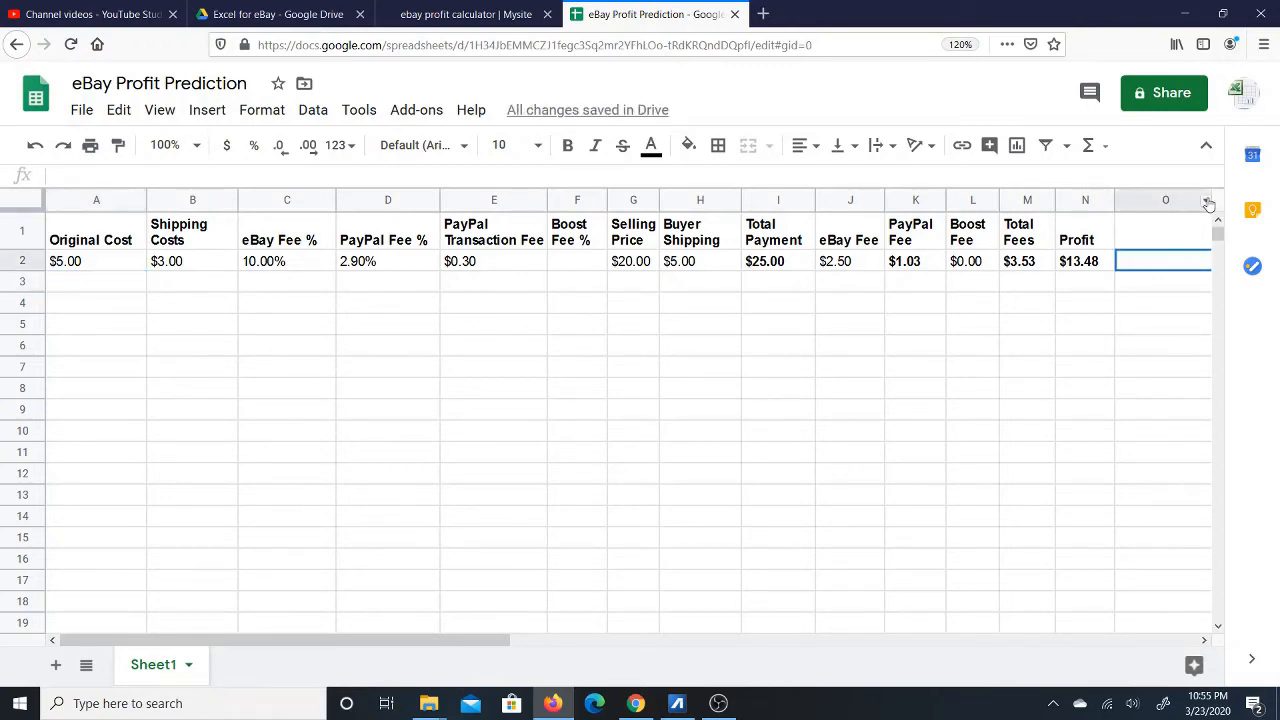
pyautogui.click(470, 12)
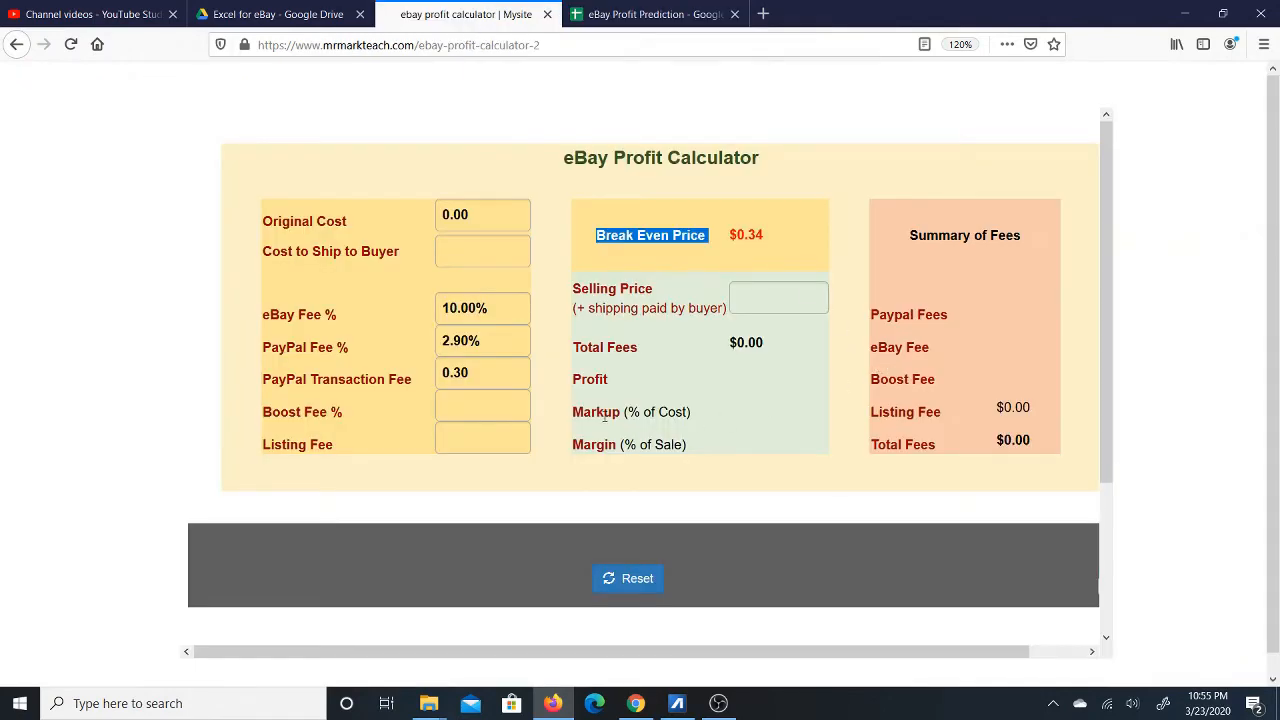
pyautogui.click(621, 14)
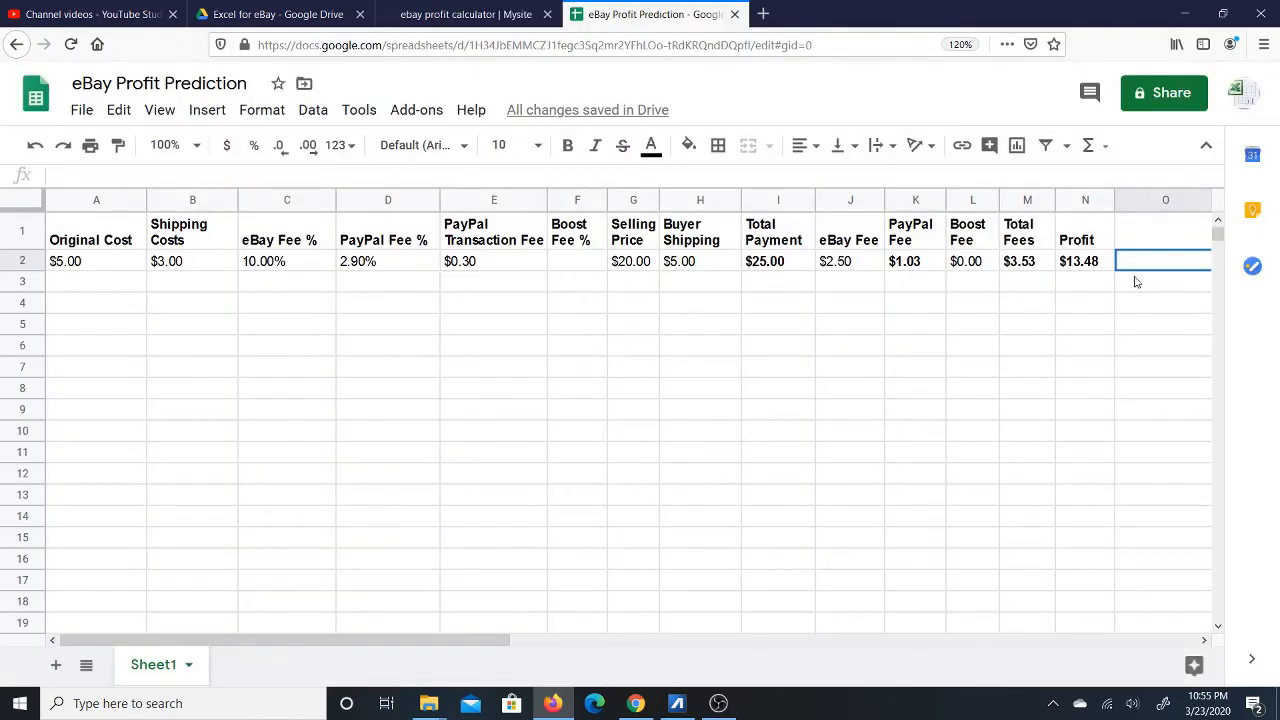
pyautogui.click(1152, 236)
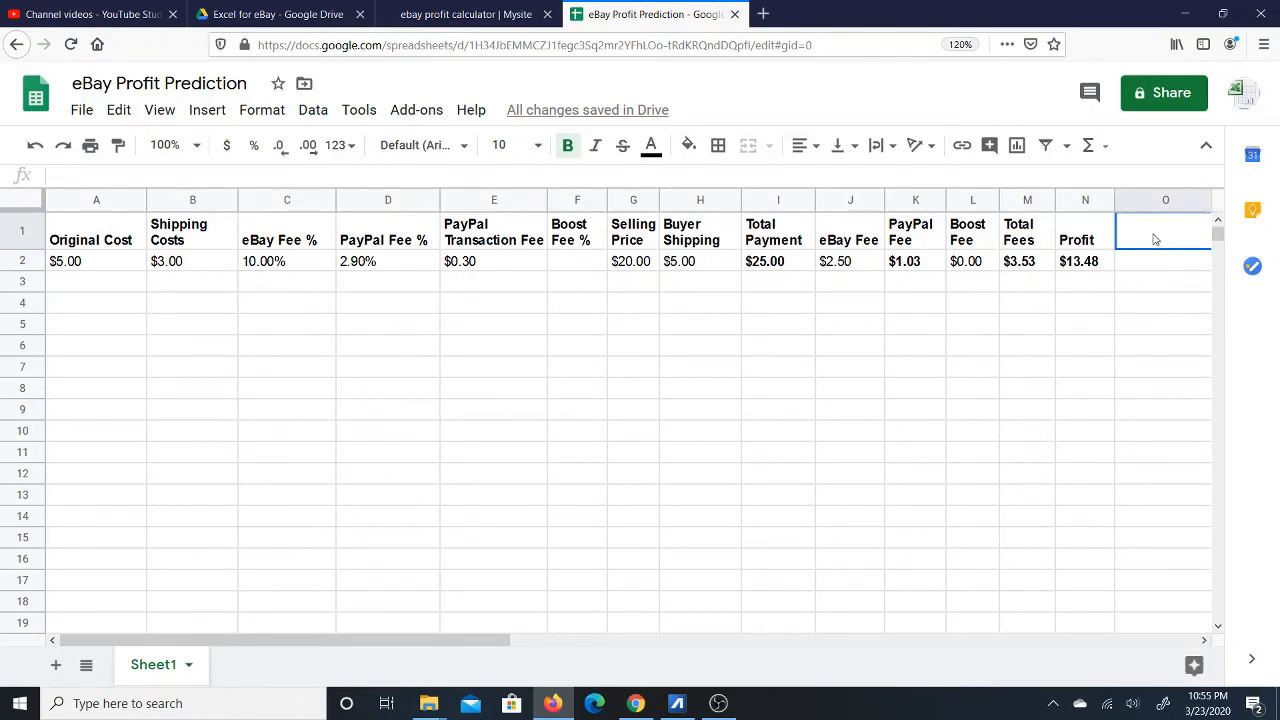
# Head column O 'Markup' and enter =N2/A2 in O2, giving 2.695.
pyautogui.write('Mark')
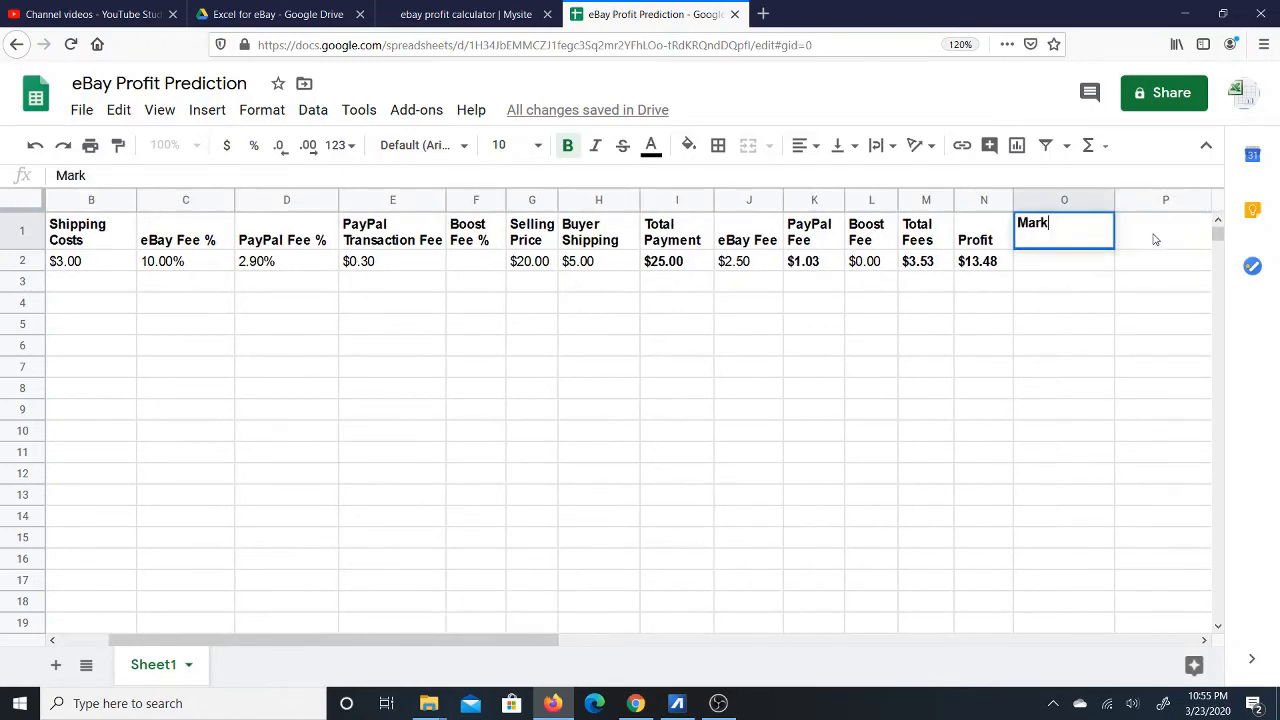
pyautogui.write('up')
pyautogui.click(1050, 264)
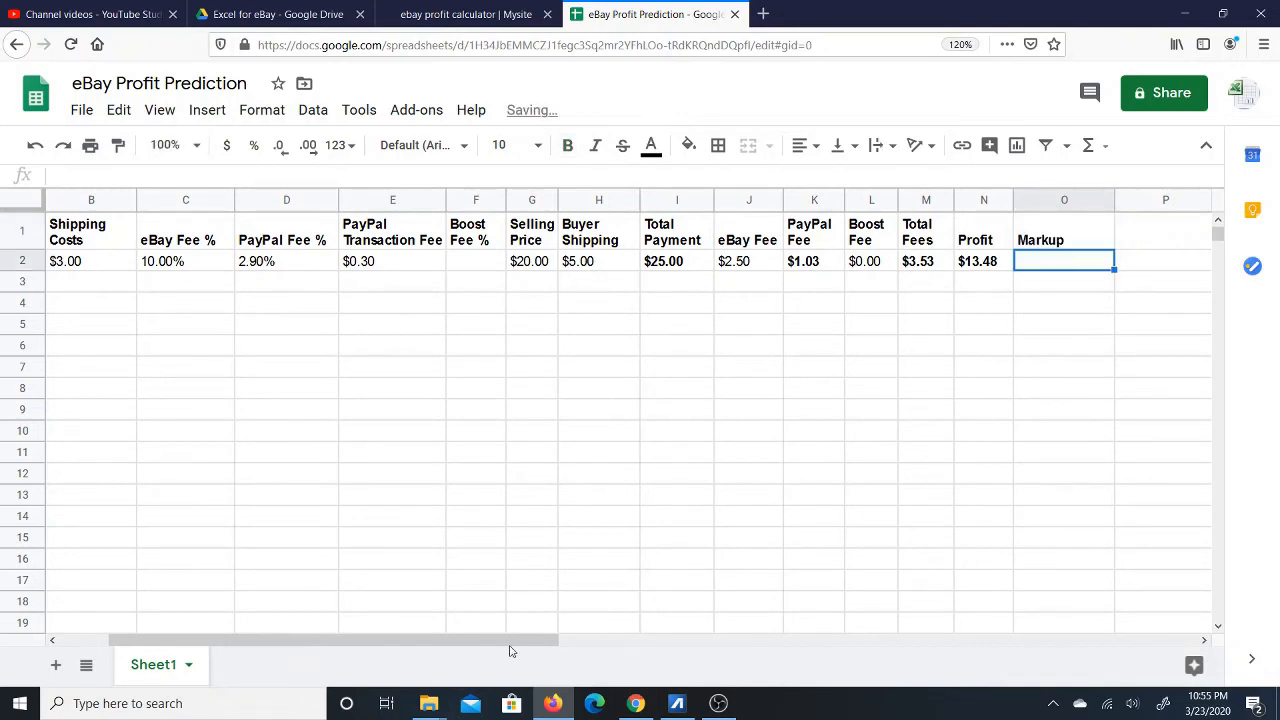
pyautogui.moveTo(514, 645); pyautogui.dragTo(466, 643)
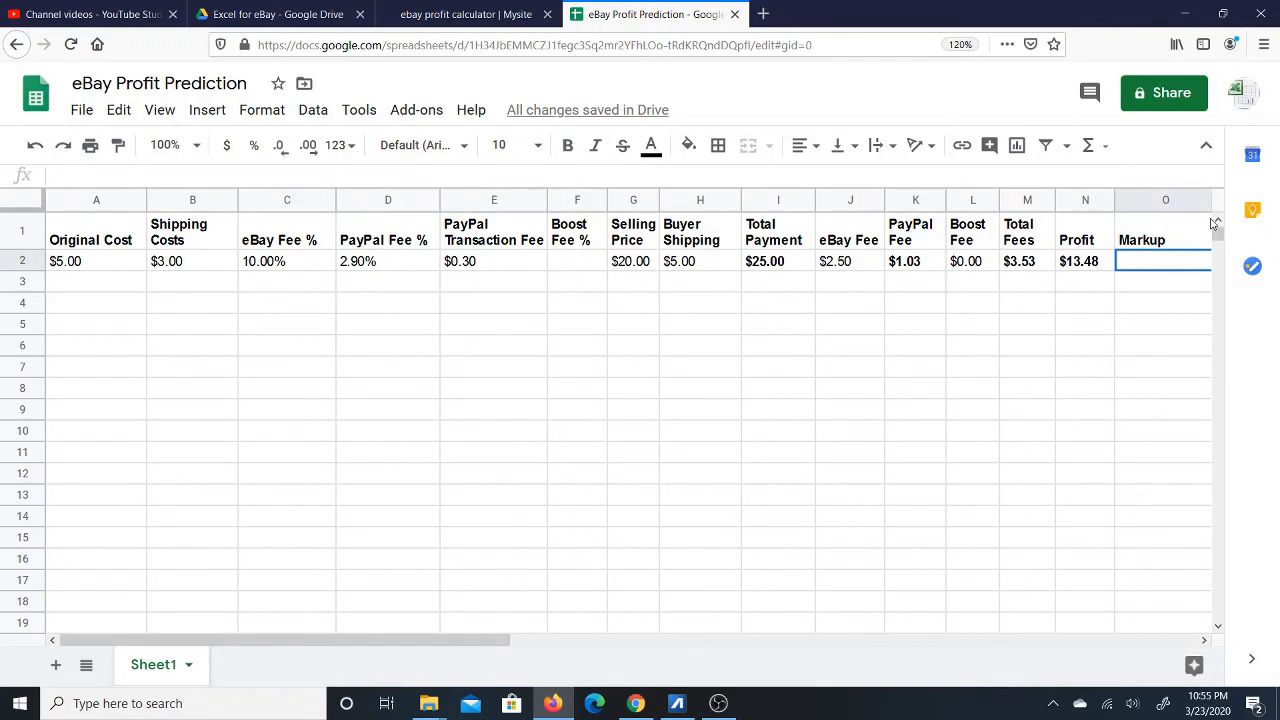
pyautogui.write('=')
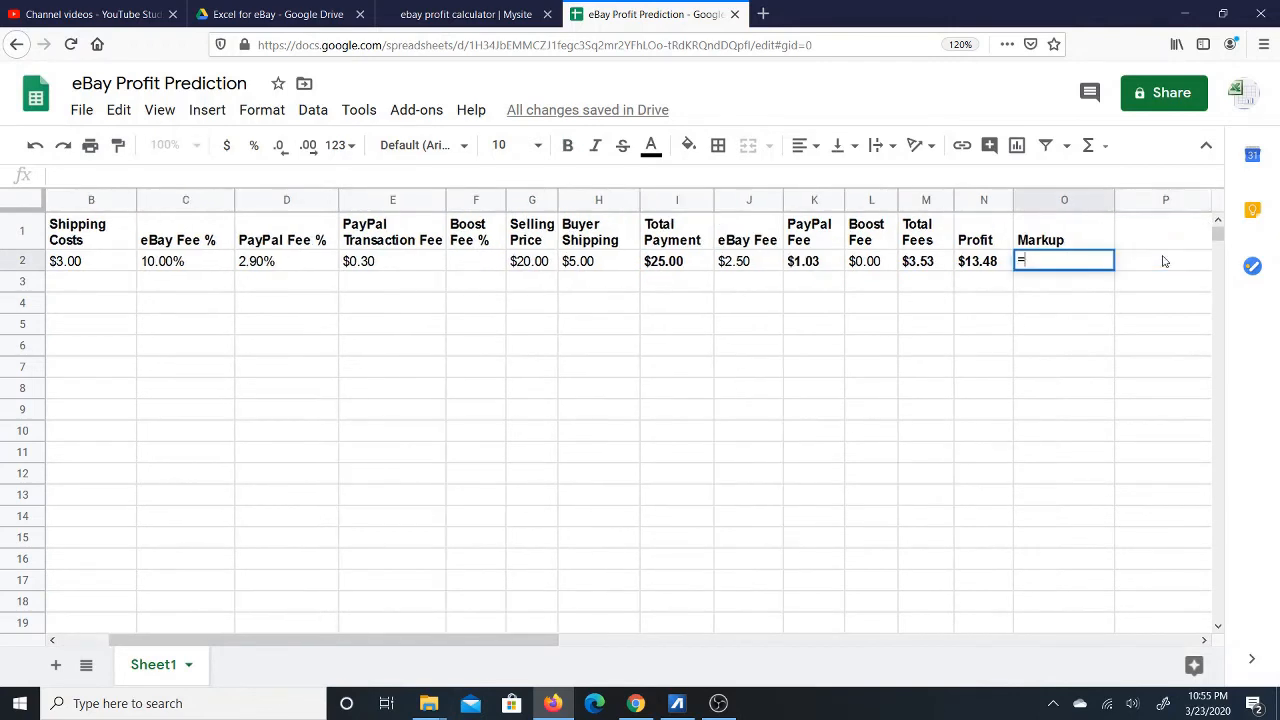
pyautogui.click(985, 263)
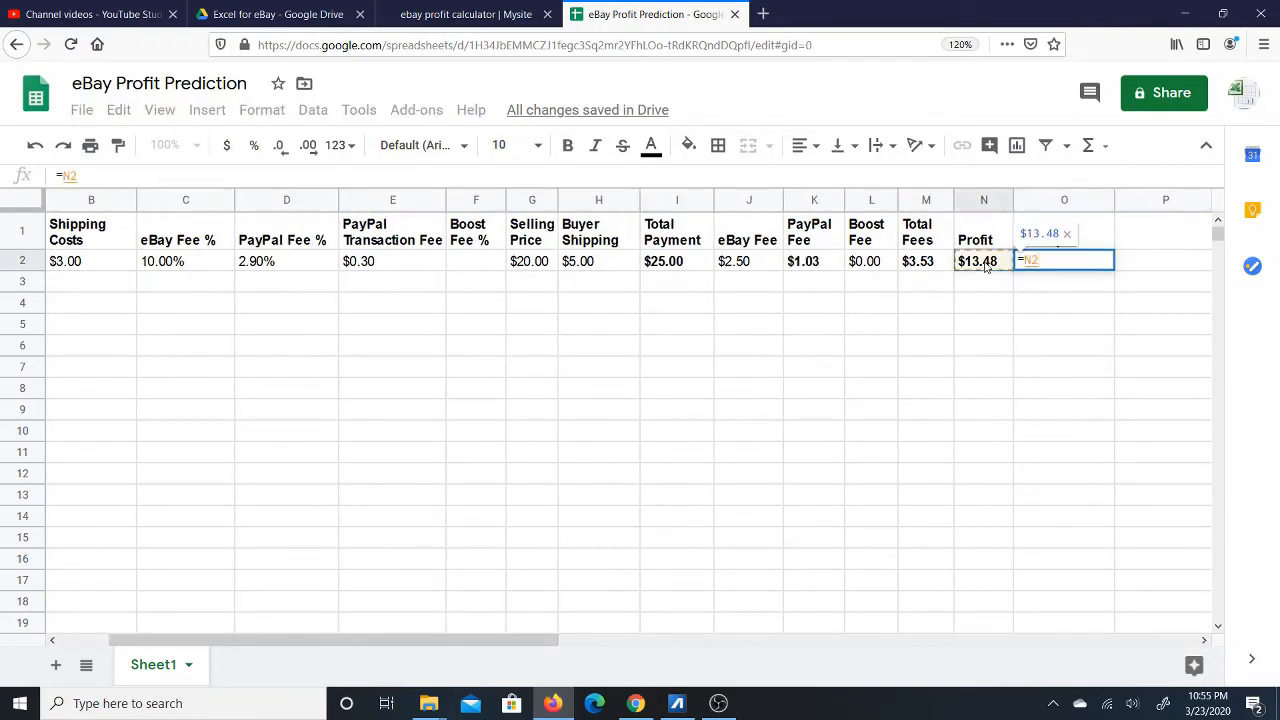
pyautogui.write('/')
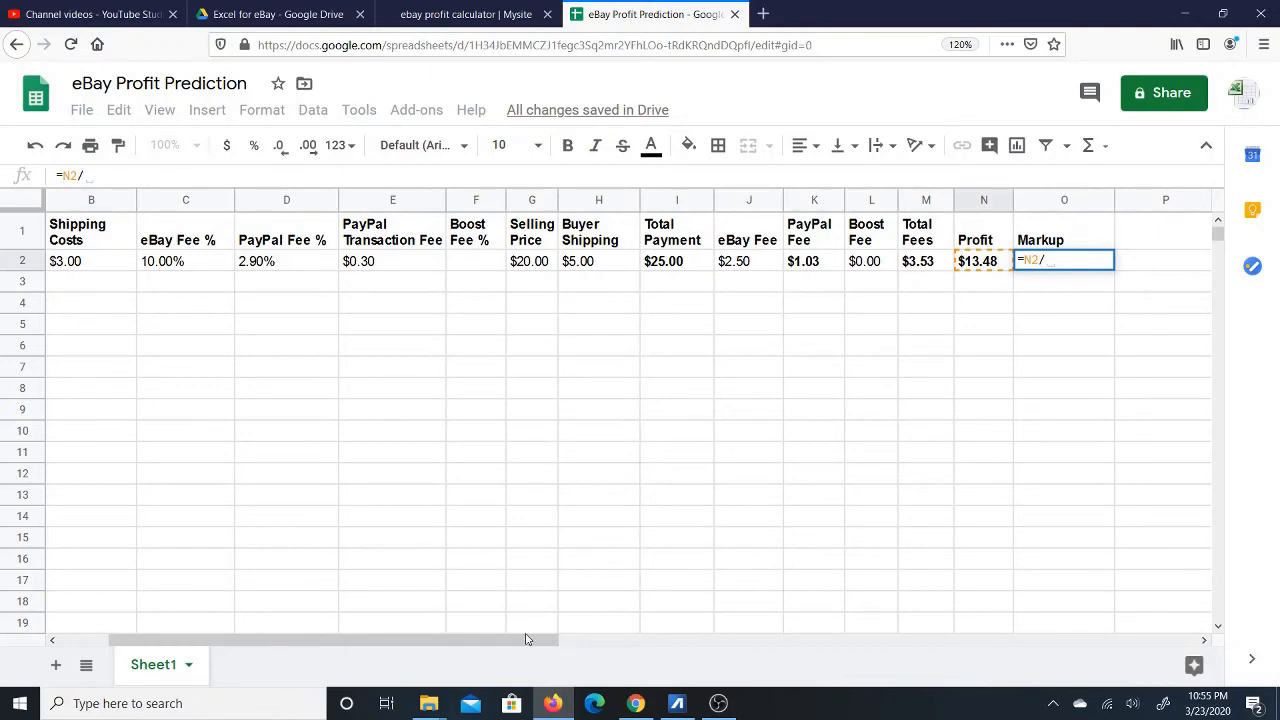
pyautogui.moveTo(532, 640); pyautogui.dragTo(483, 649)
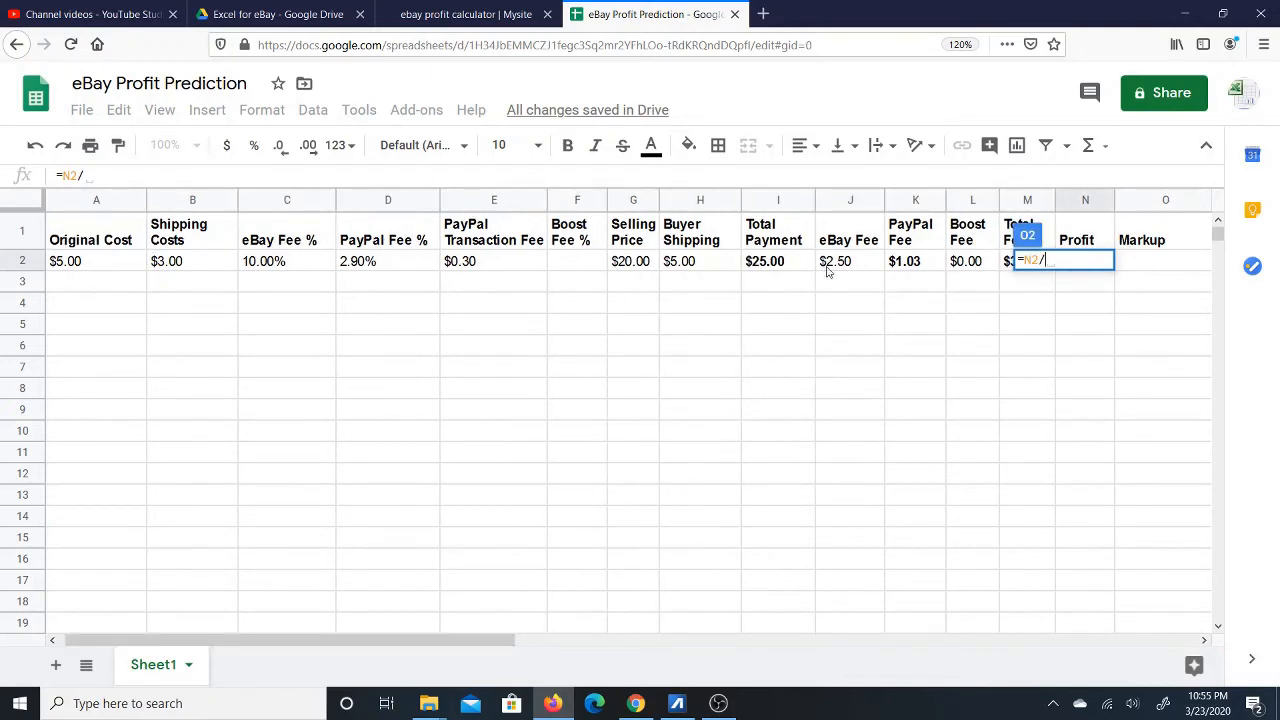
pyautogui.click(91, 264)
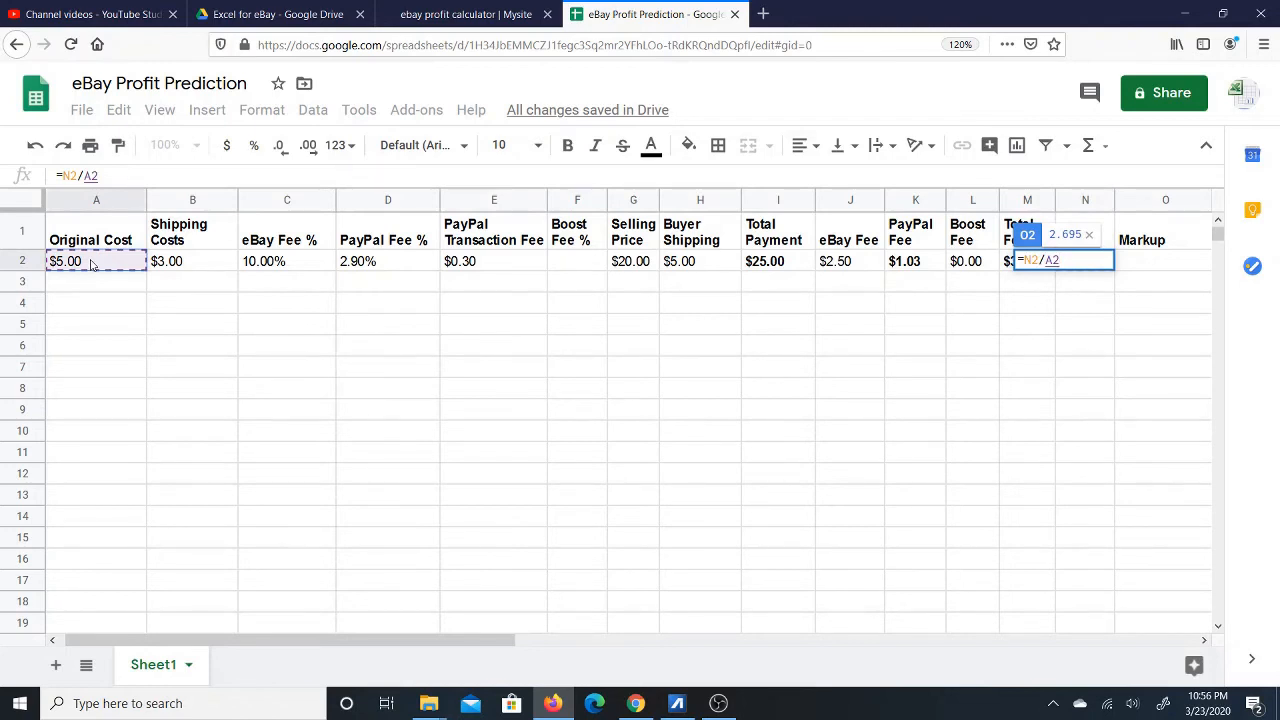
pyautogui.press('Return')
# Re-enter the =N2/A2 markup formula in O2 and reselect the result.
pyautogui.click(1062, 264)
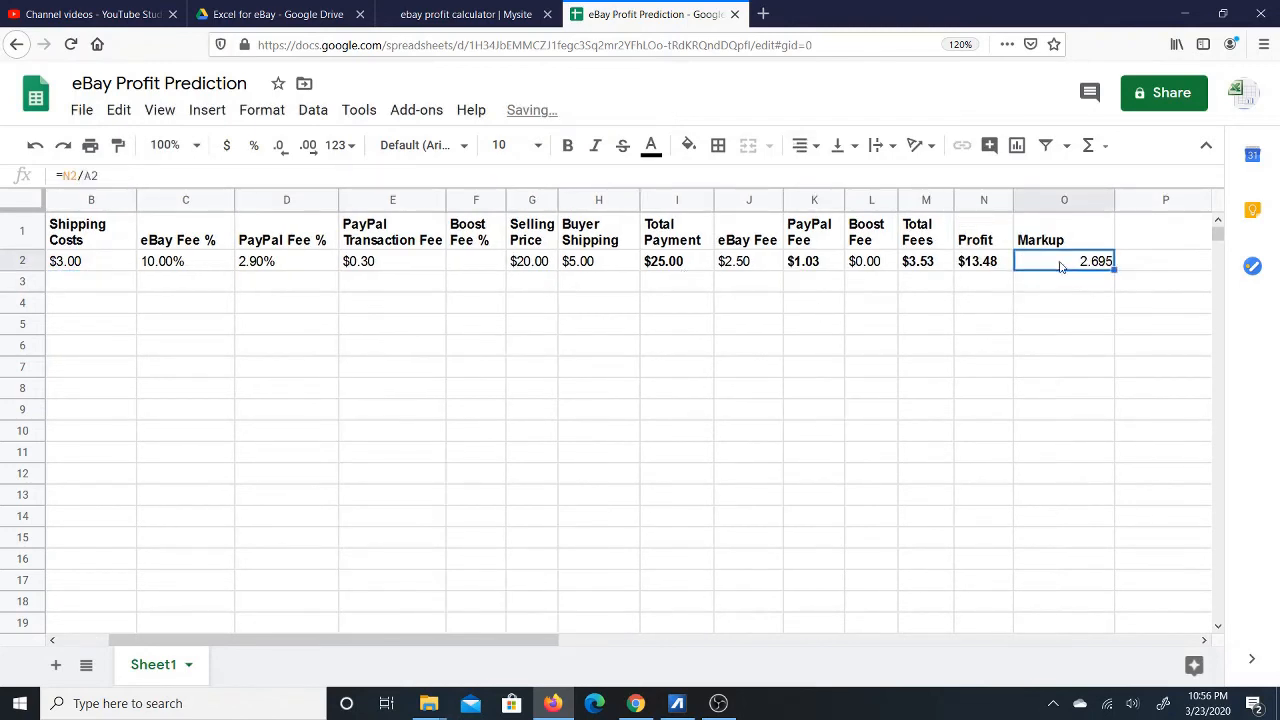
pyautogui.write('=')
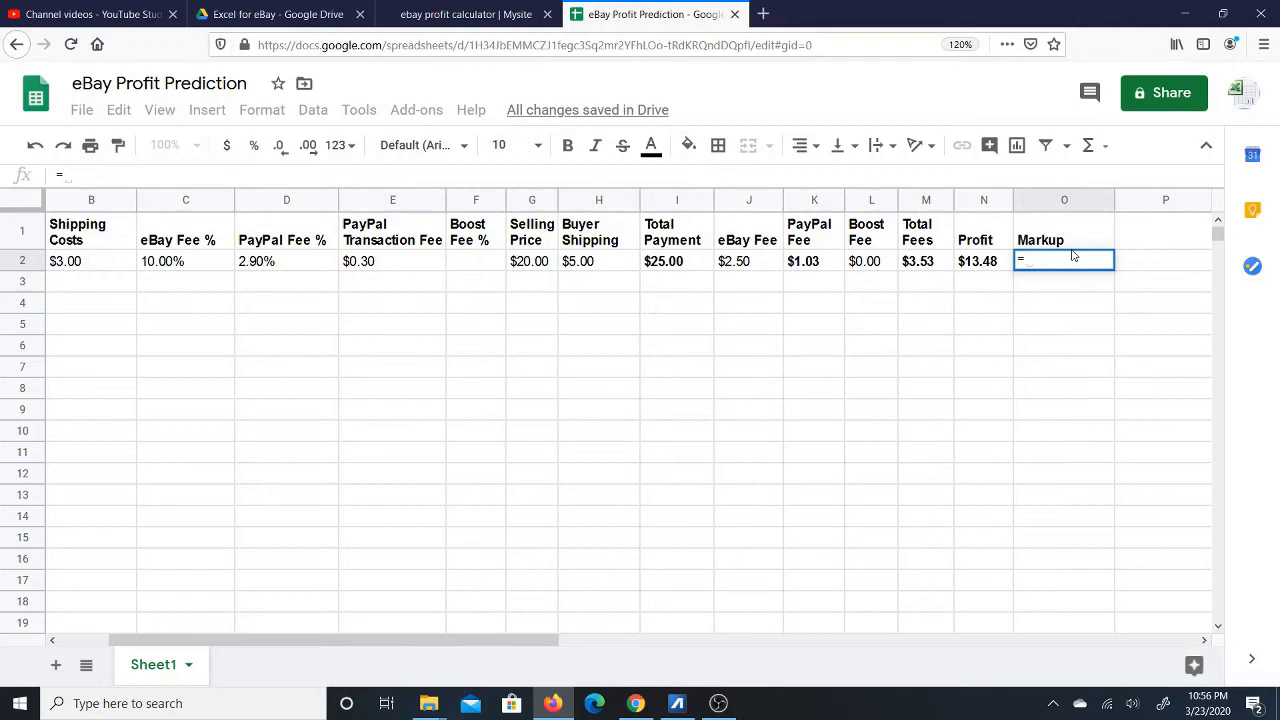
pyautogui.click(978, 264)
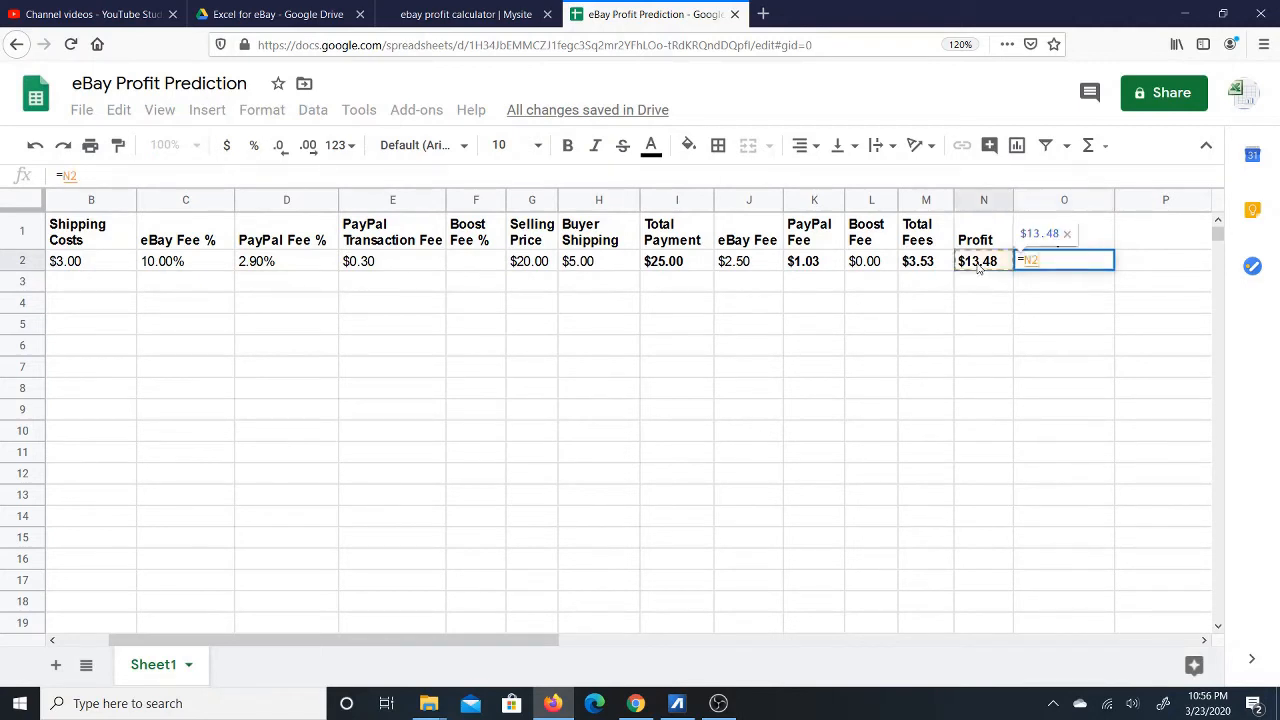
pyautogui.write('/')
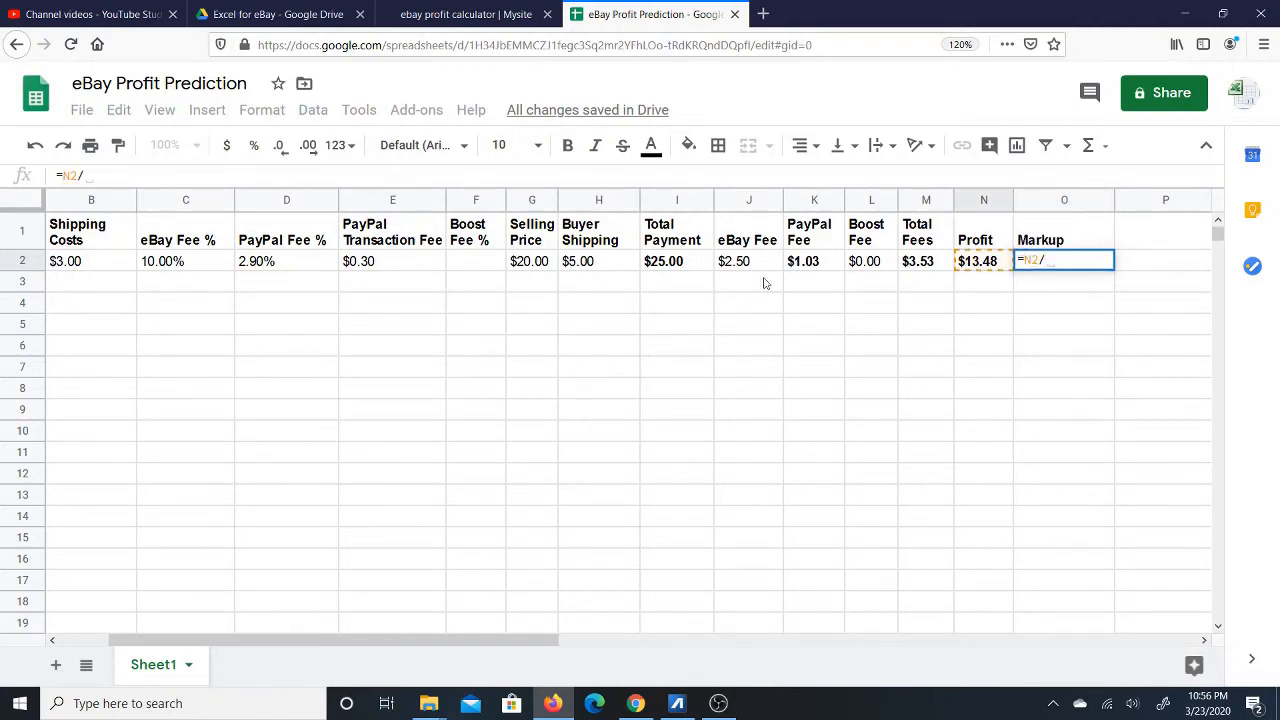
pyautogui.moveTo(465, 638); pyautogui.dragTo(407, 638)
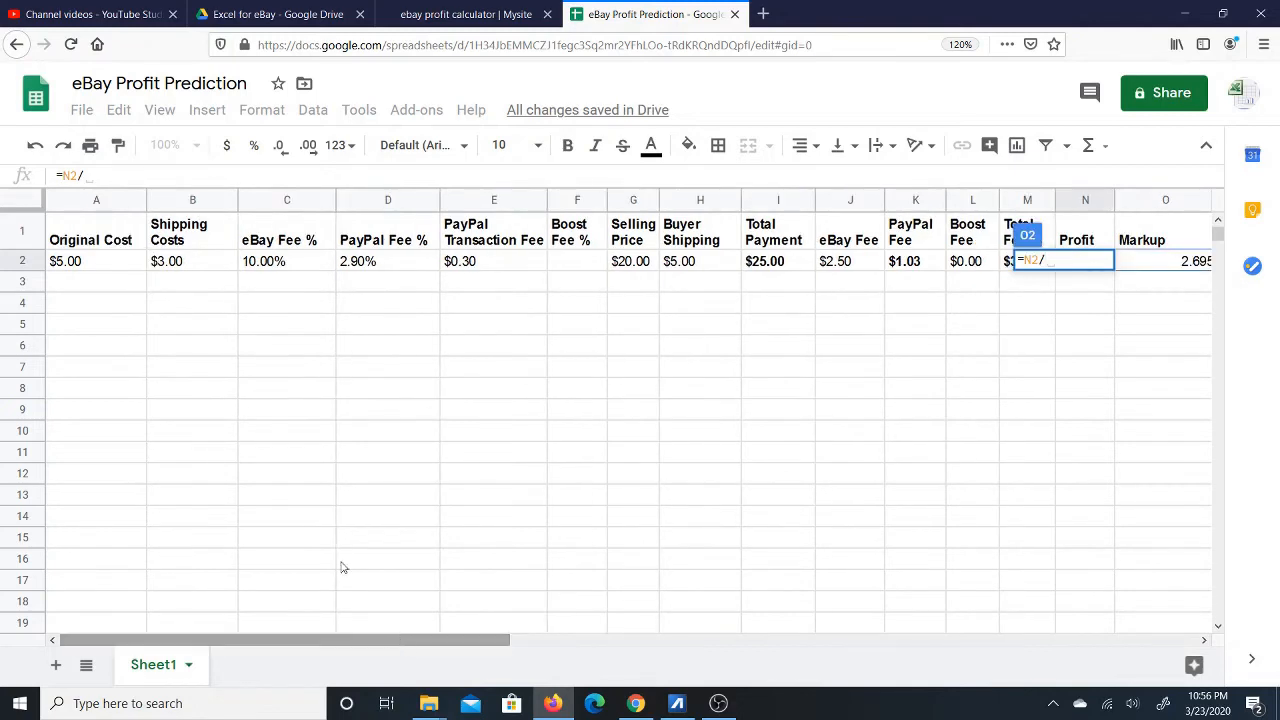
pyautogui.click(80, 262)
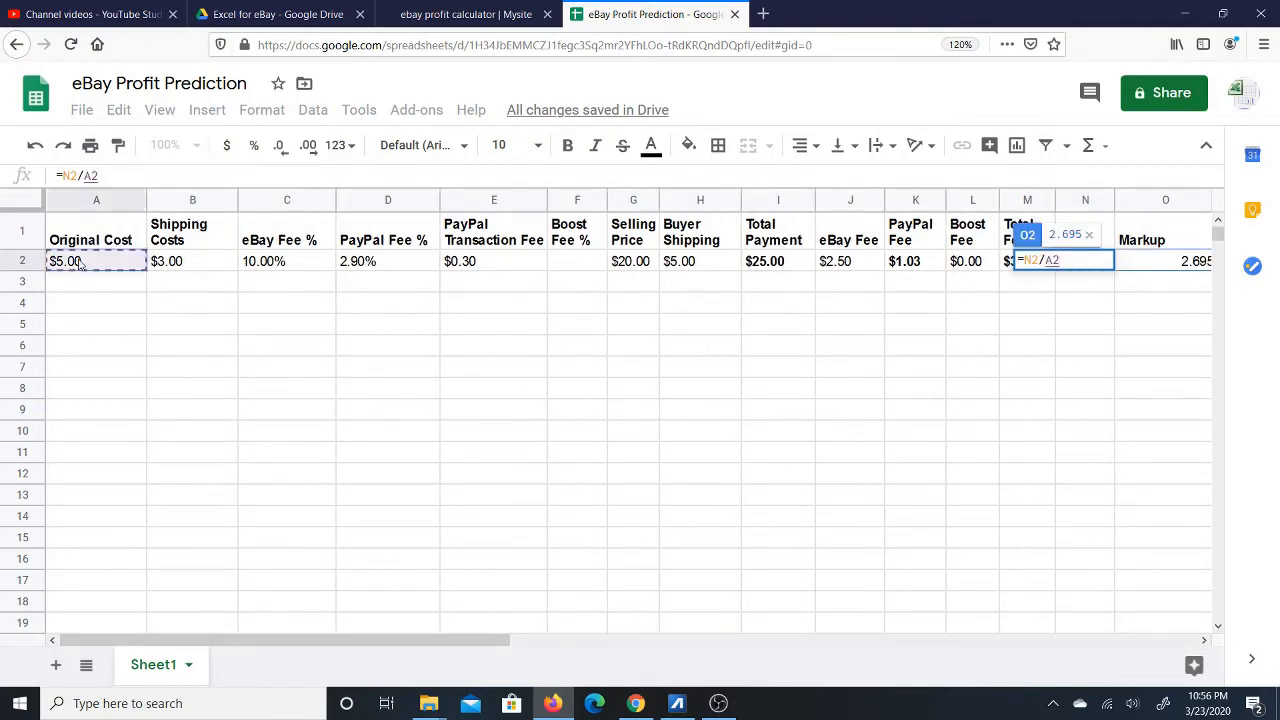
pyautogui.press('Return')
pyautogui.click(1047, 261)
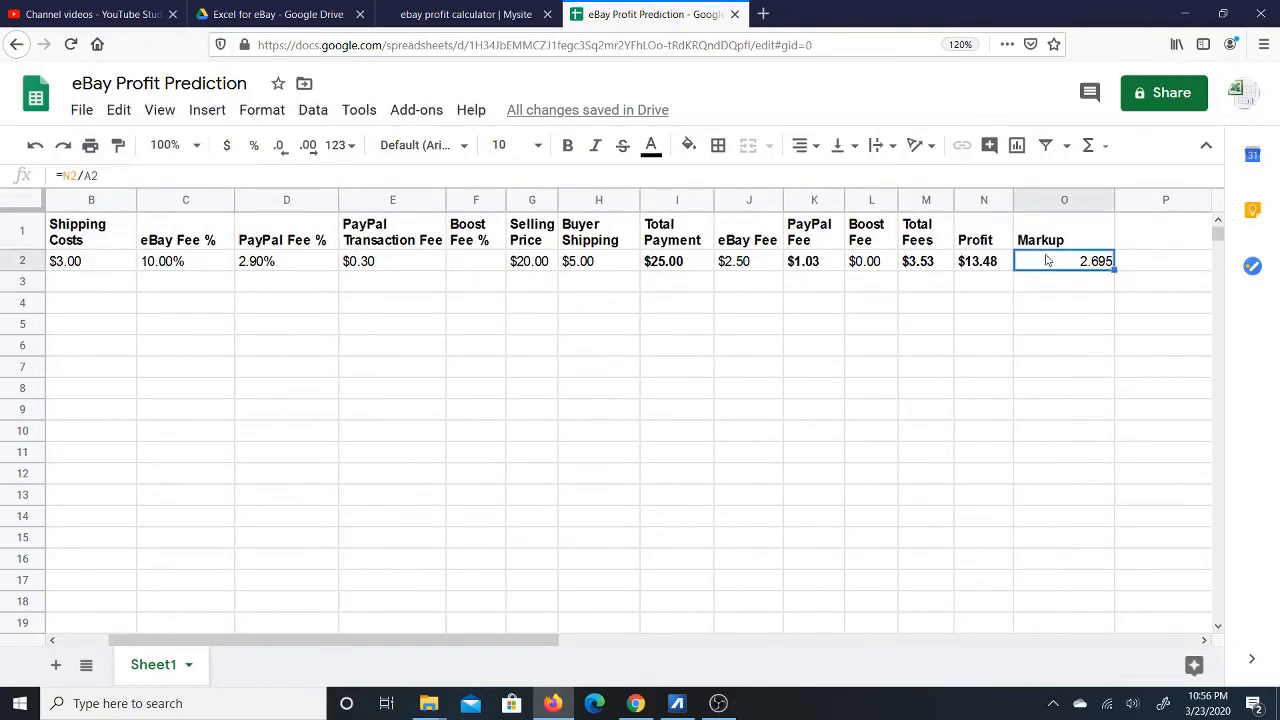
# Format O2 as a left-aligned percentage, showing 269.50%.
pyautogui.click(254, 145)
pyautogui.click(803, 145)
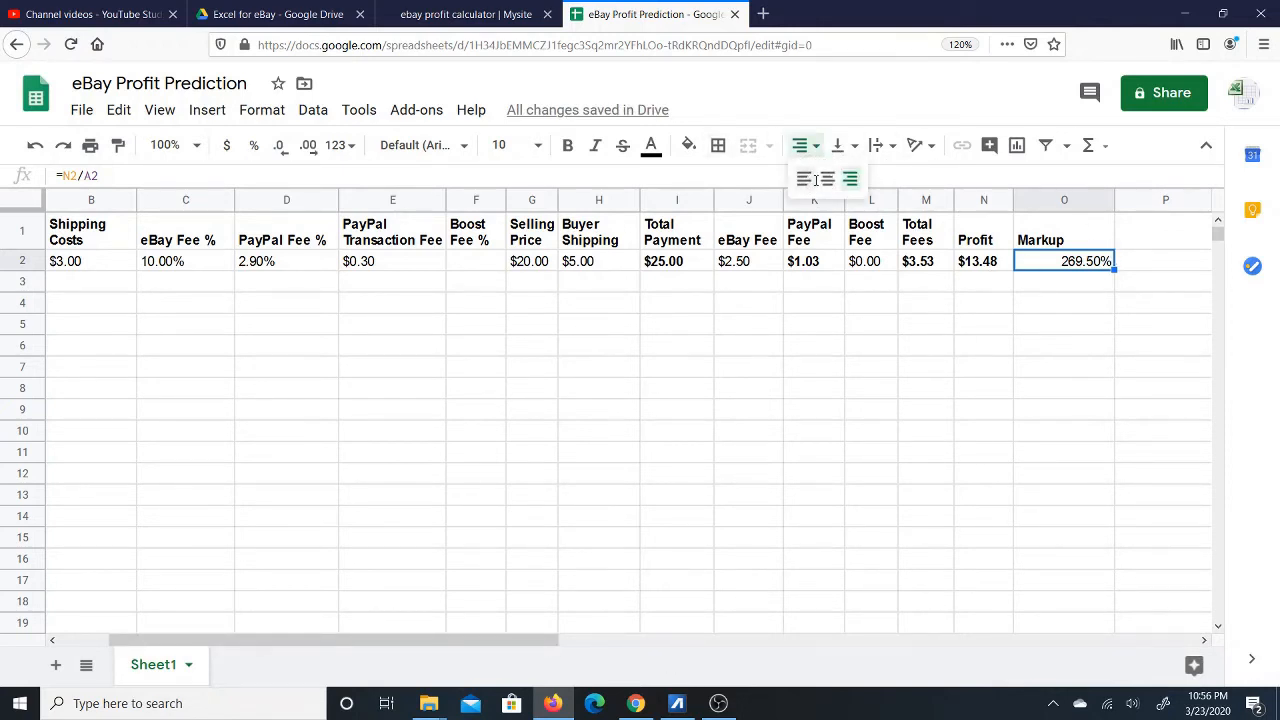
pyautogui.click(804, 178)
pyautogui.moveTo(530, 643); pyautogui.dragTo(498, 643)
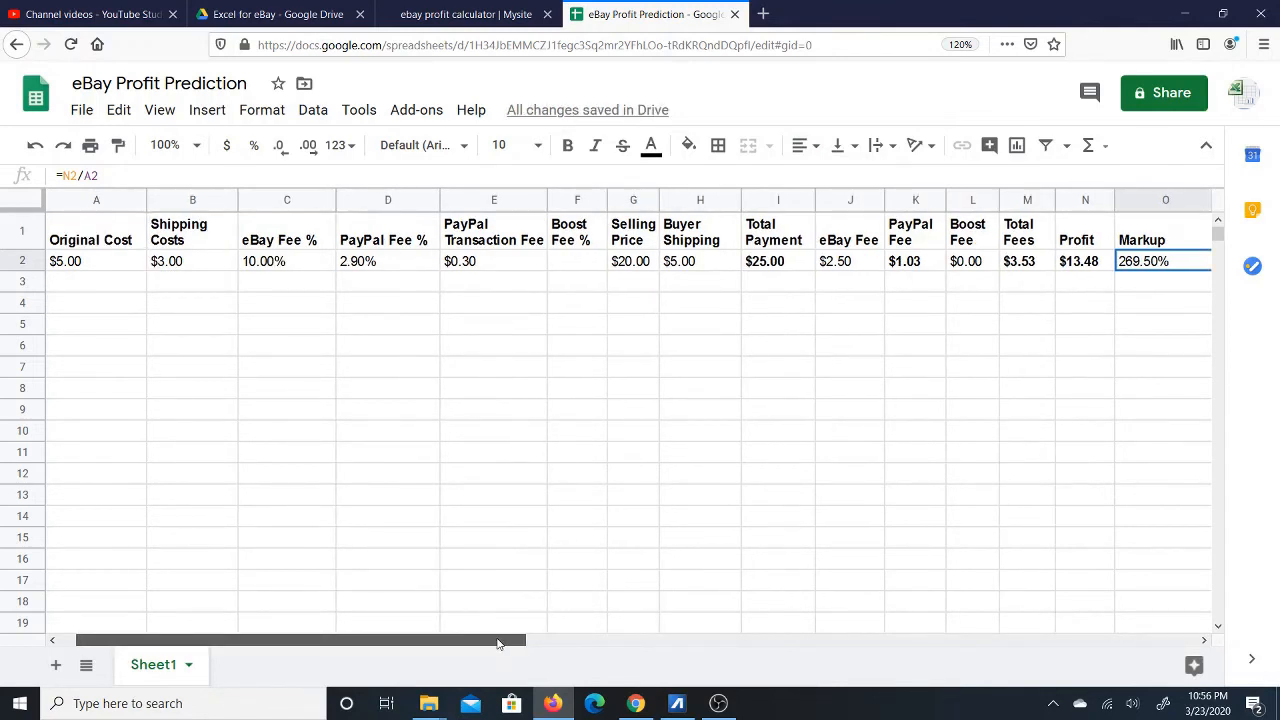
# Inspect the values in A2 and N2, then select the Selling Price in G2.
pyautogui.click(80, 262)
pyautogui.moveTo(323, 643); pyautogui.dragTo(470, 645)
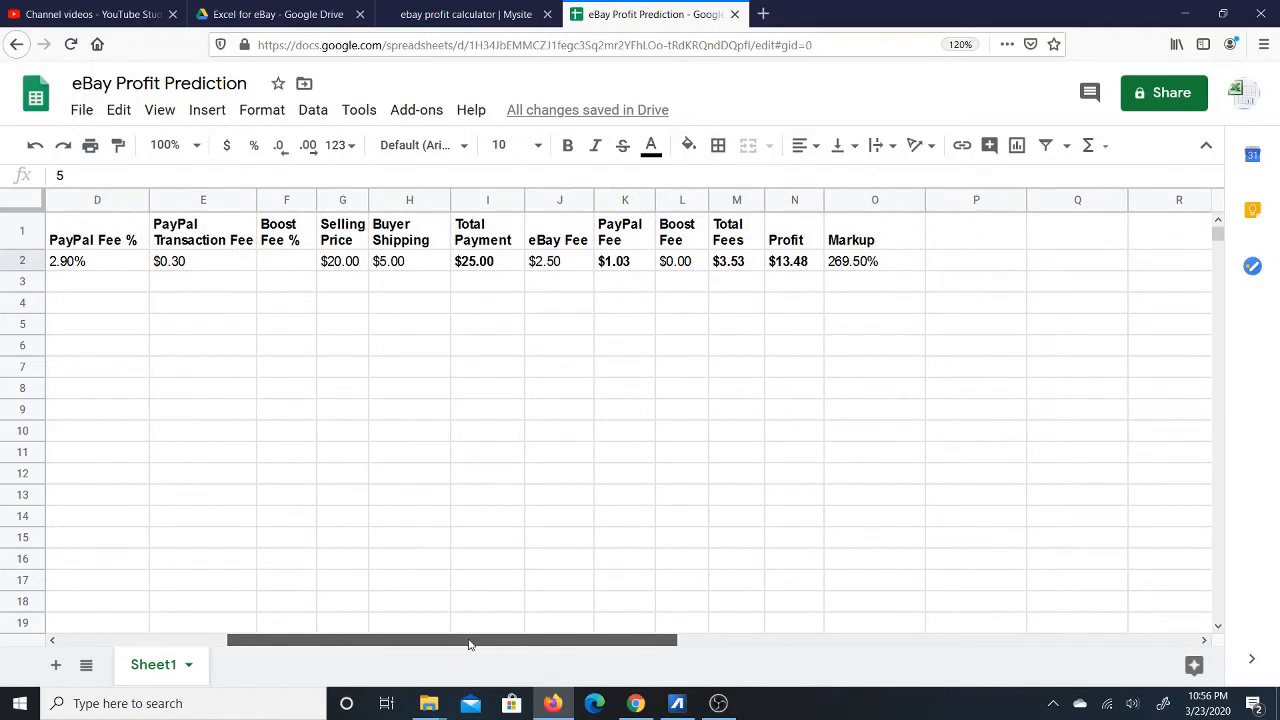
pyautogui.click(800, 265)
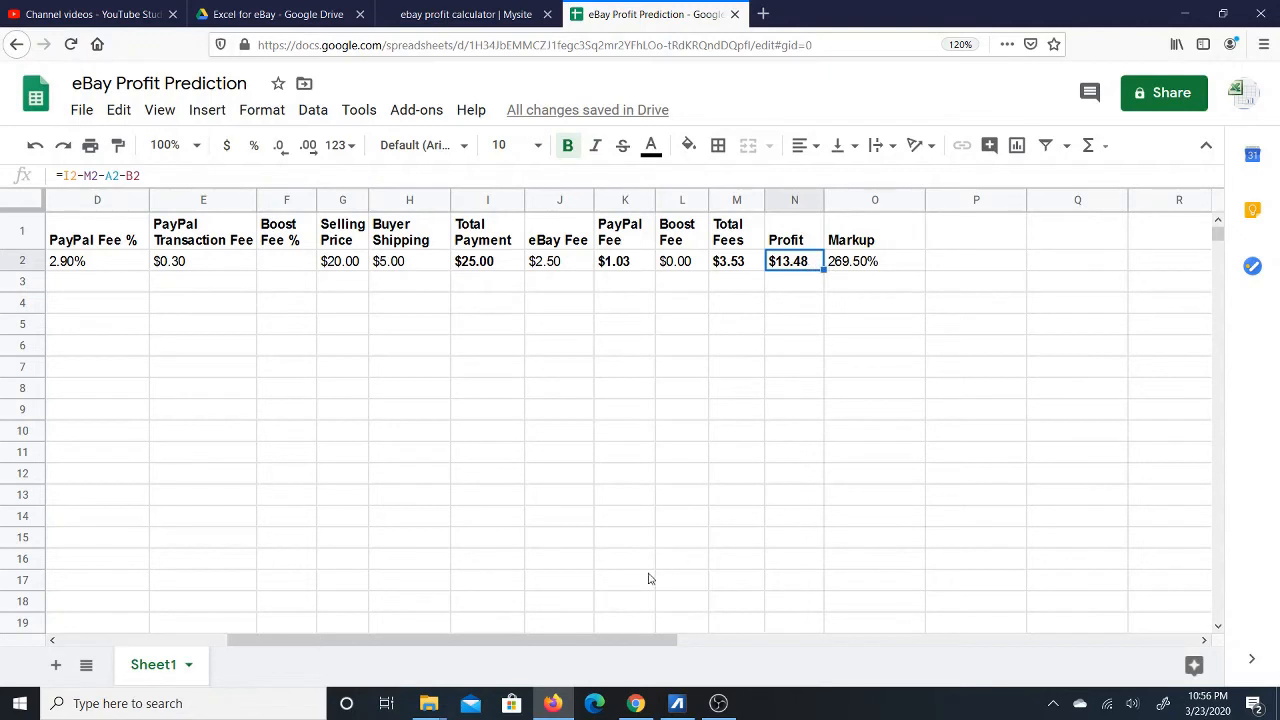
pyautogui.moveTo(620, 643); pyautogui.dragTo(415, 638)
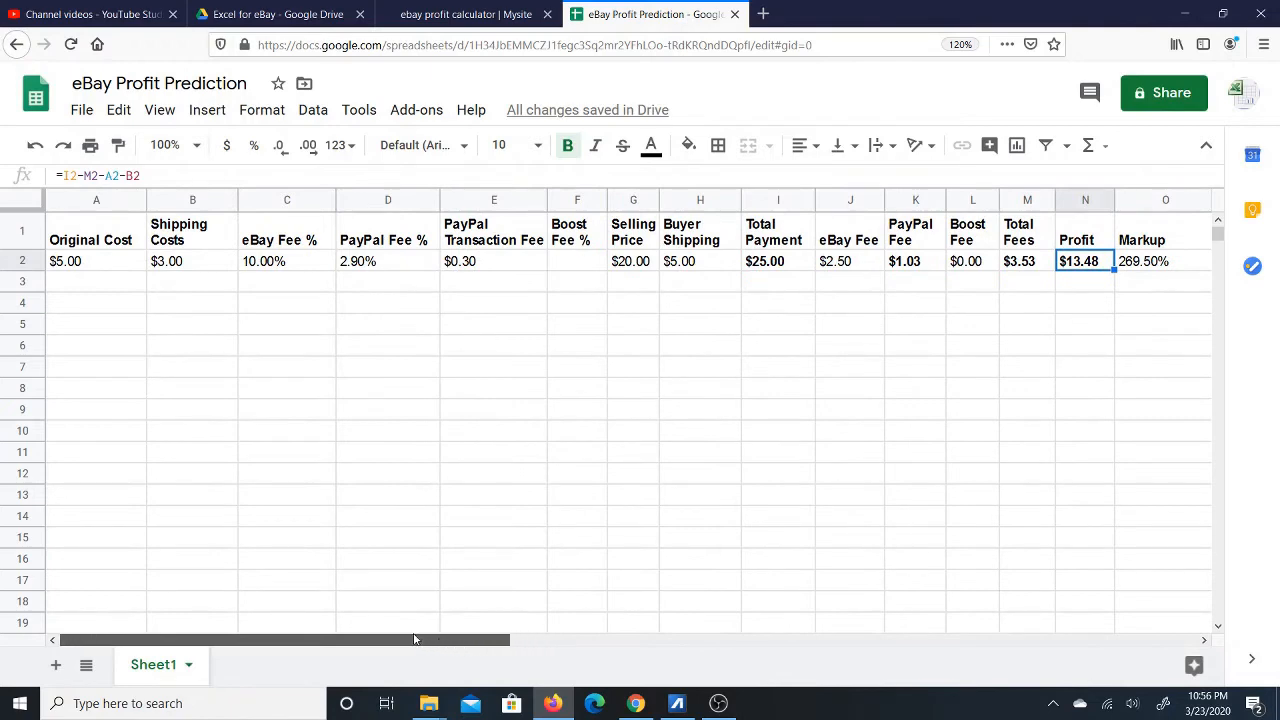
pyautogui.click(641, 266)
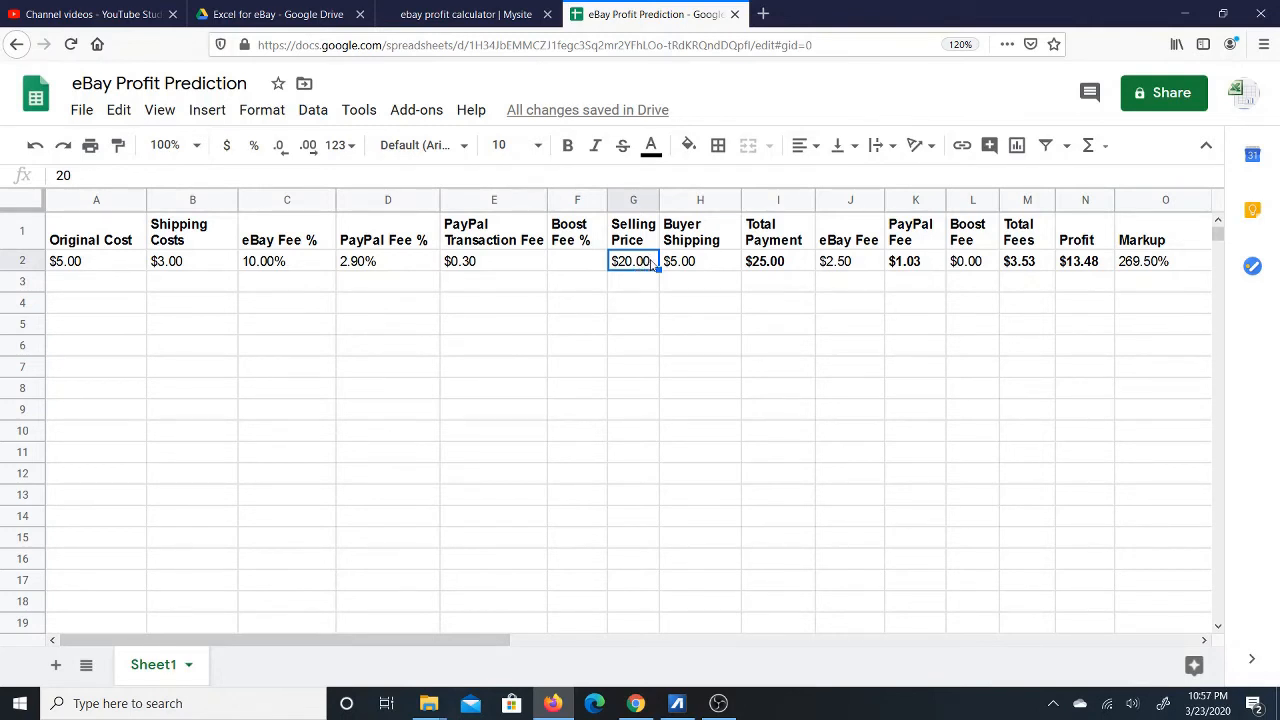
# Change the Selling Price in G2 to 15 and check the recalculated $9.12 profit.
pyautogui.write('15')
pyautogui.press('Return')
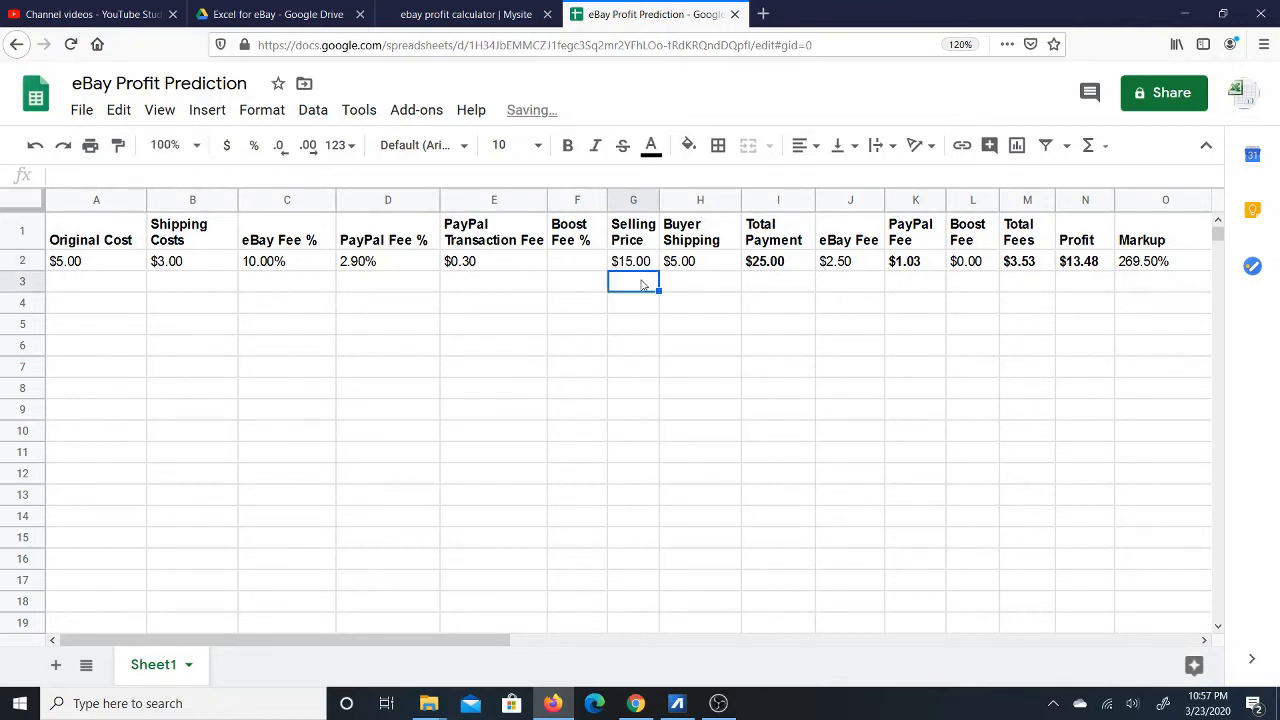
pyautogui.click(645, 265)
pyautogui.click(1064, 268)
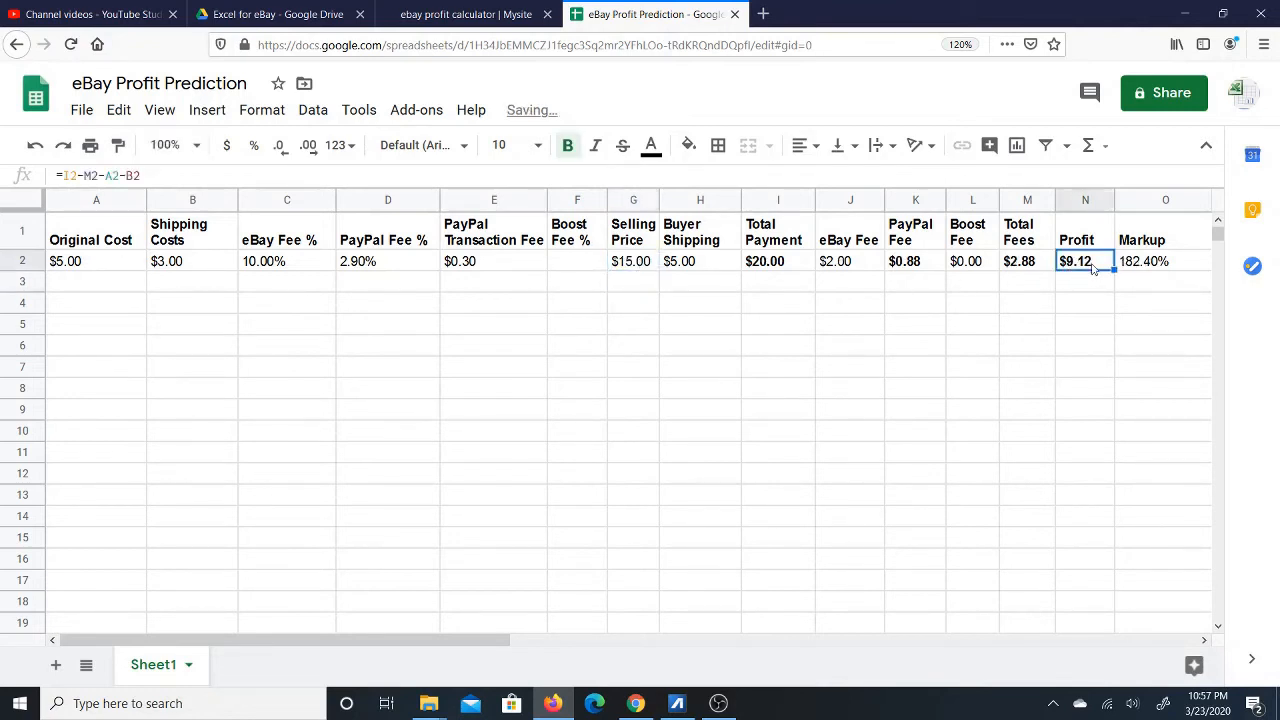
pyautogui.click(645, 265)
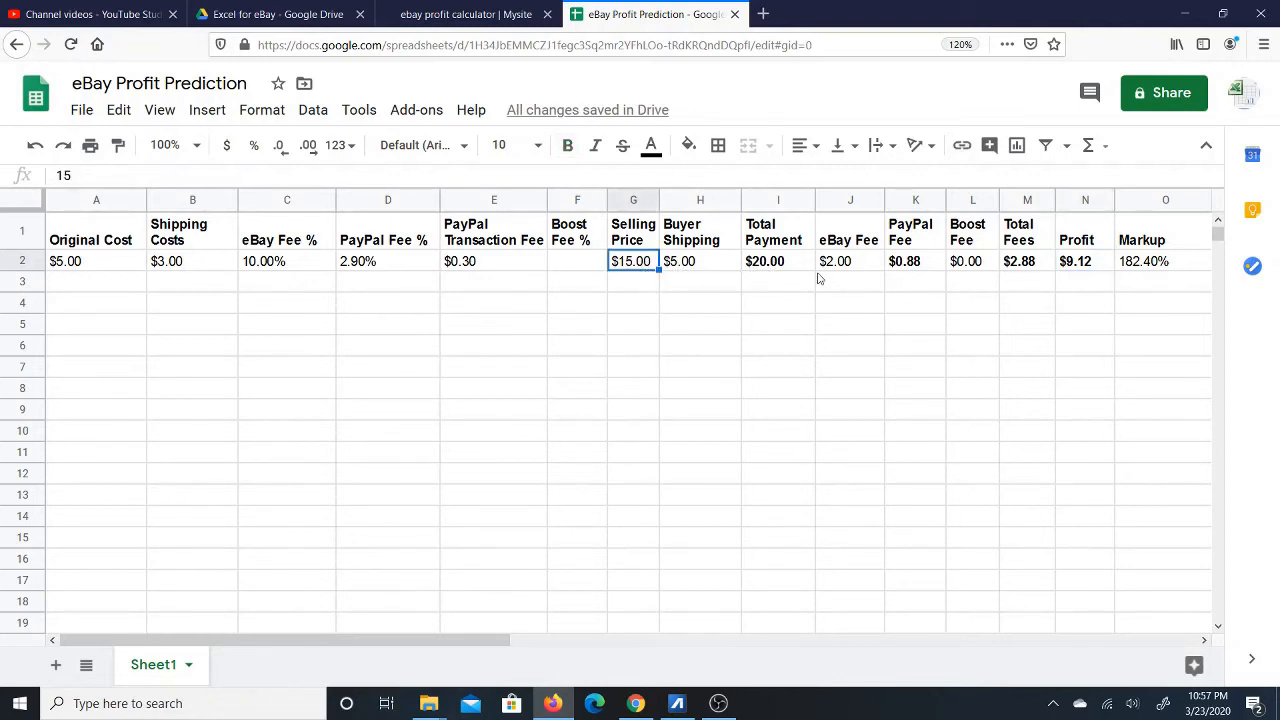
pyautogui.click(785, 265)
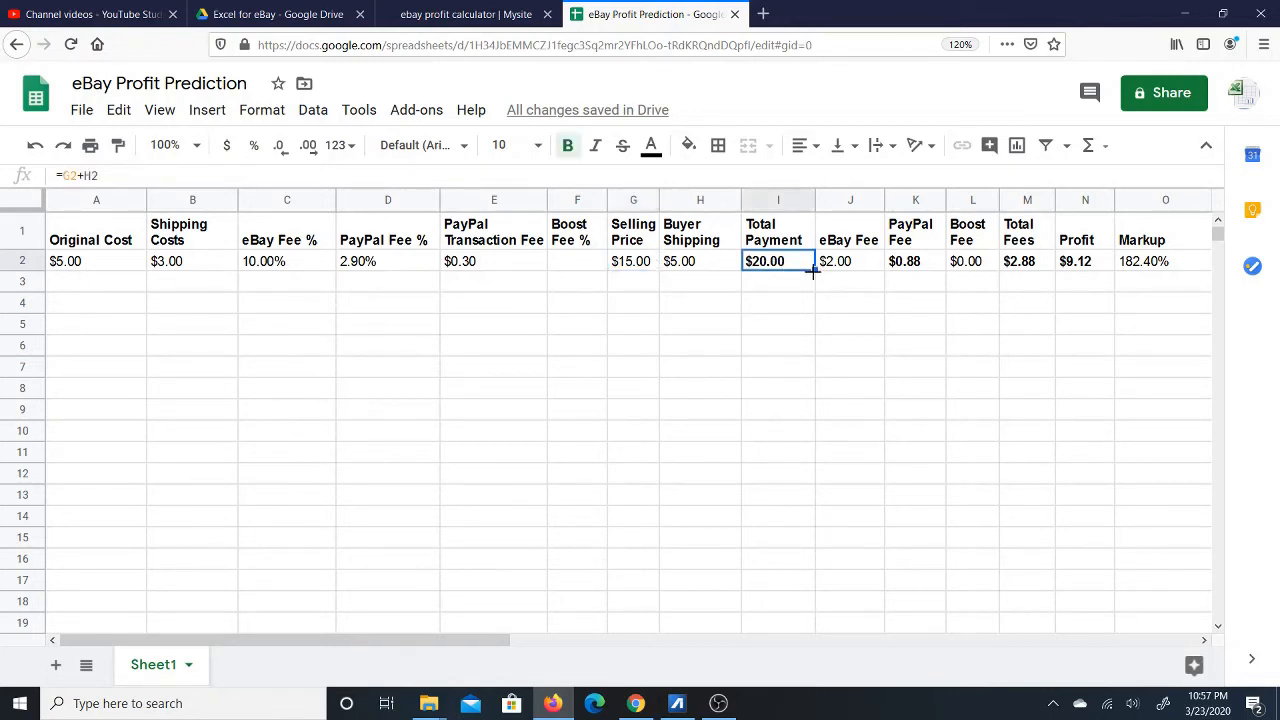
# Fill the Total Payment, PayPal Fee and Total Fees formulas down to row 5.
pyautogui.moveTo(812, 268); pyautogui.dragTo(812, 330)
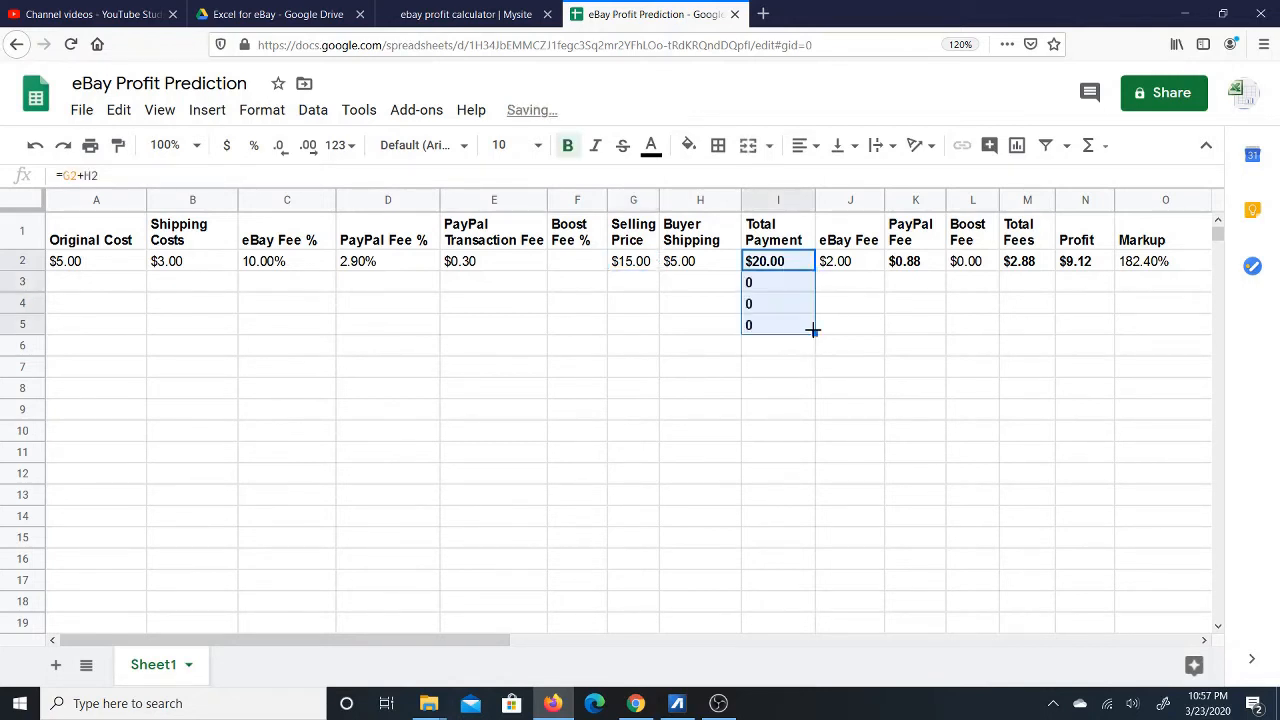
pyautogui.click(910, 268)
pyautogui.moveTo(945, 270); pyautogui.dragTo(938, 333)
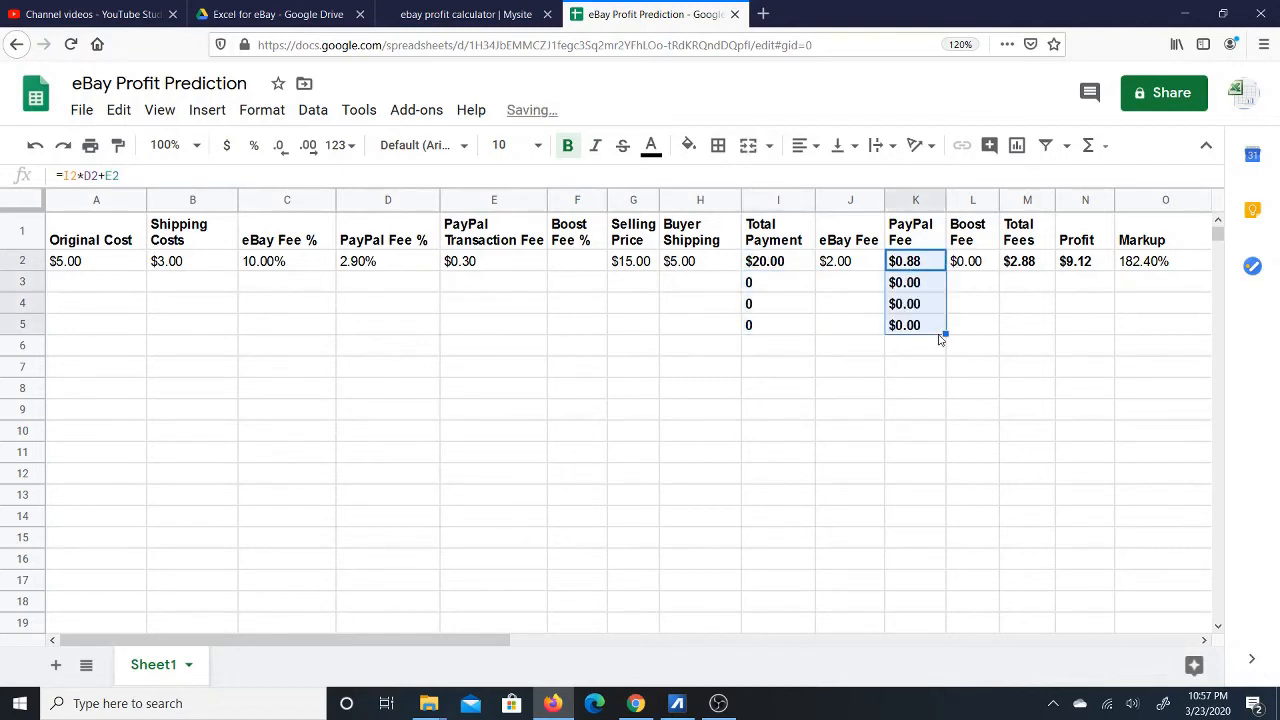
pyautogui.click(1018, 265)
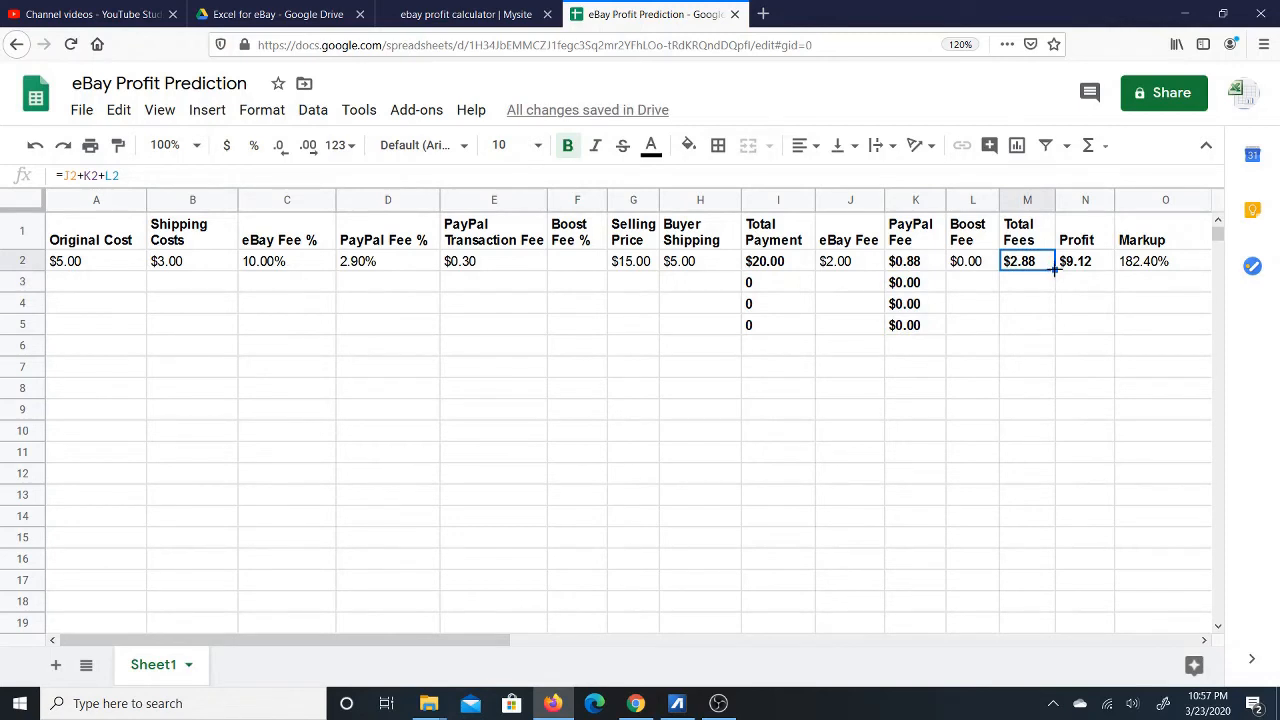
pyautogui.moveTo(1054, 268); pyautogui.dragTo(1047, 324)
# Fill Profit down to row 5, bold Markup and fill it down, then narrow column O.
pyautogui.click(1076, 271)
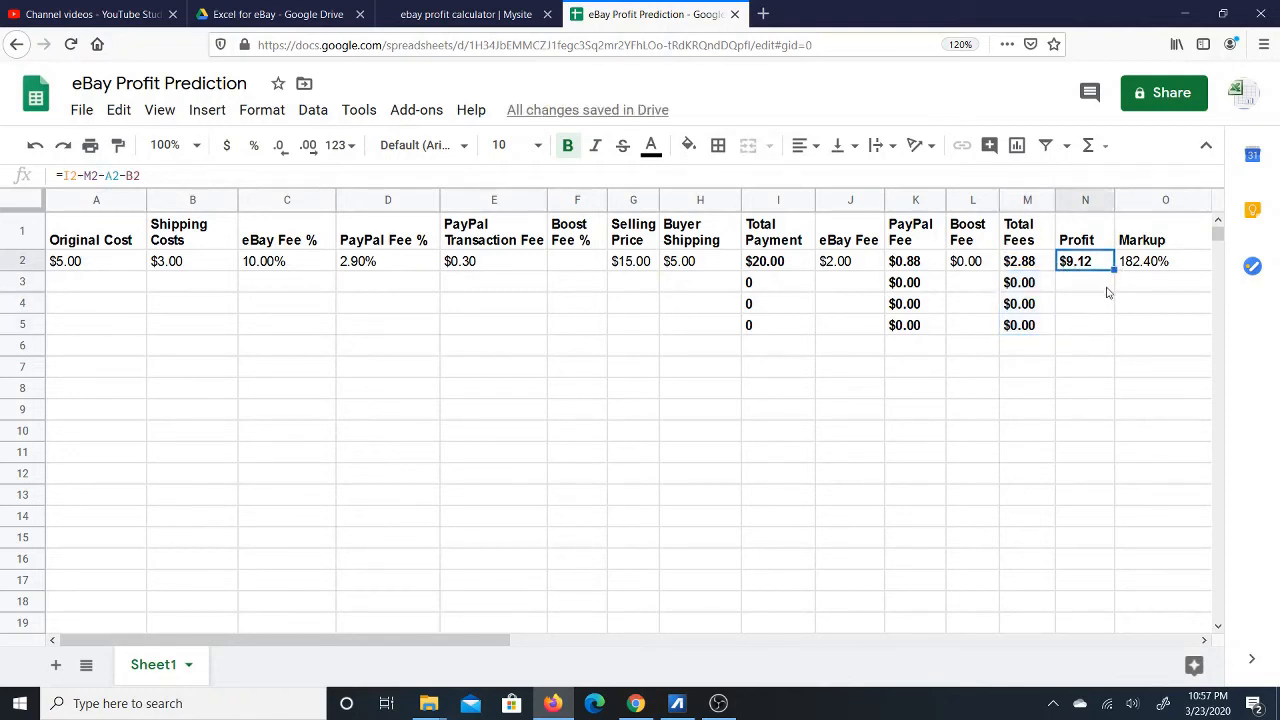
pyautogui.moveTo(1113, 270); pyautogui.dragTo(1098, 327)
pyautogui.click(1155, 266)
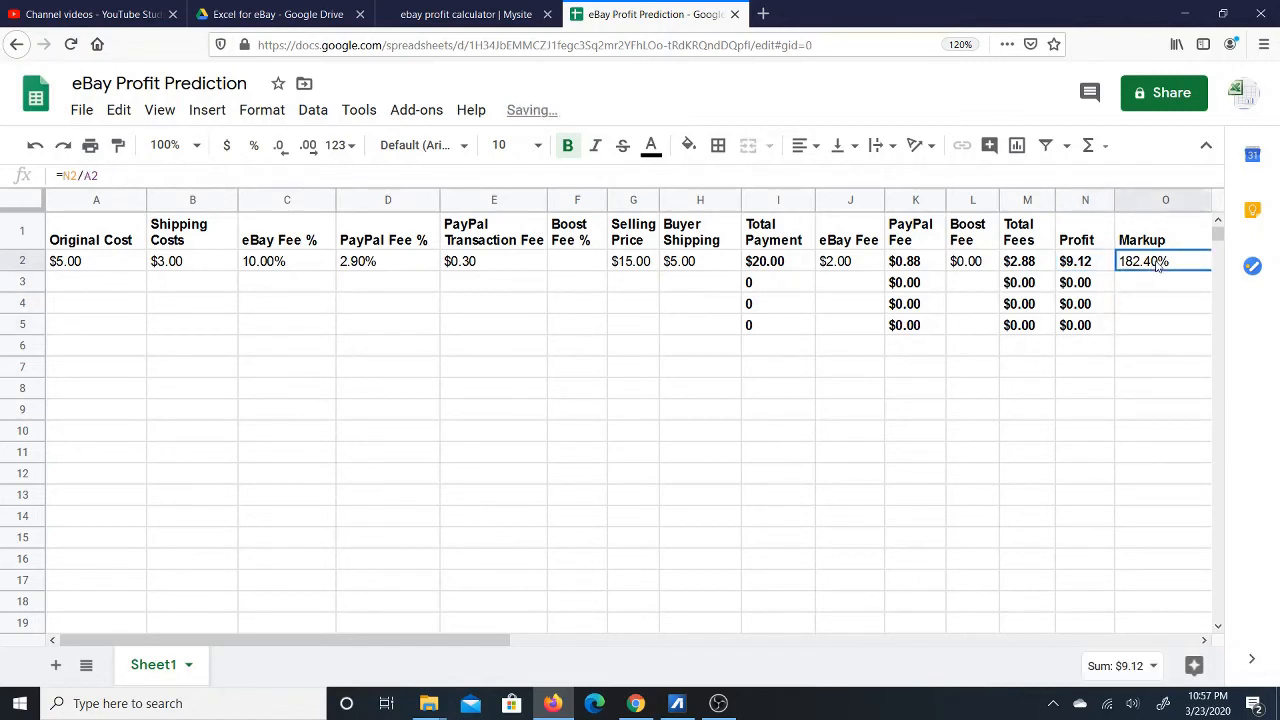
pyautogui.click(567, 145)
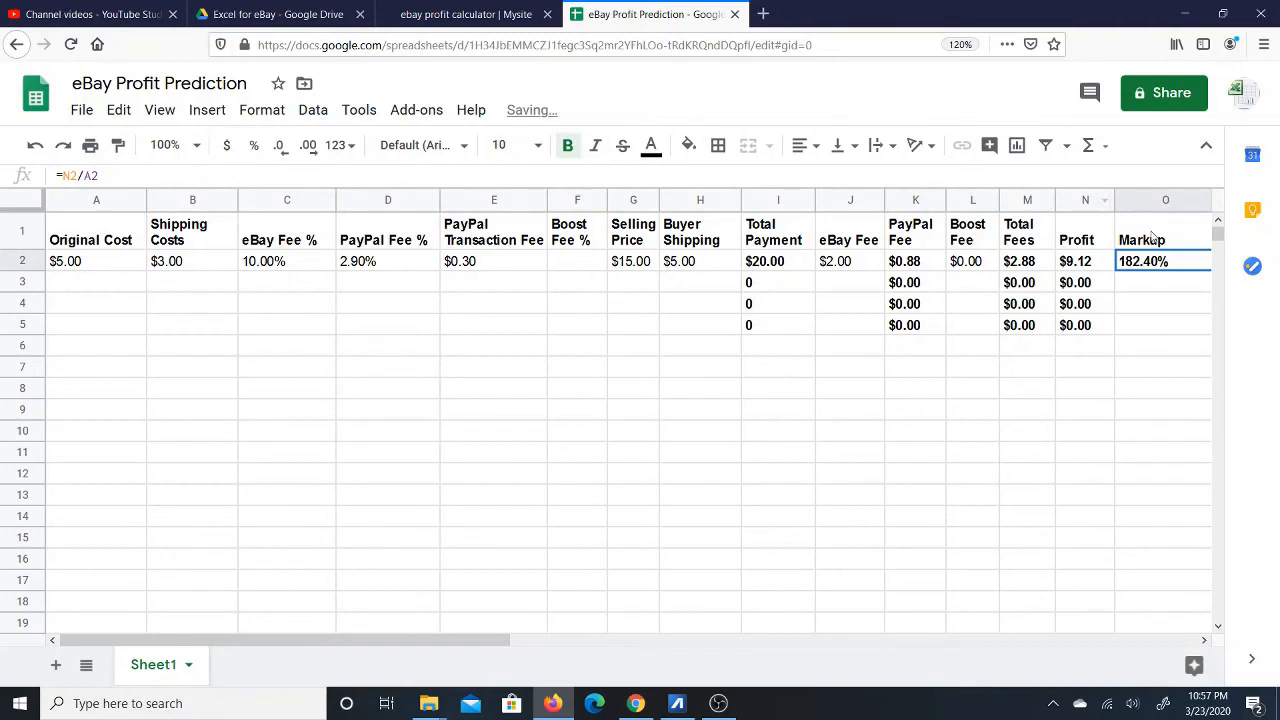
pyautogui.click(1204, 640)
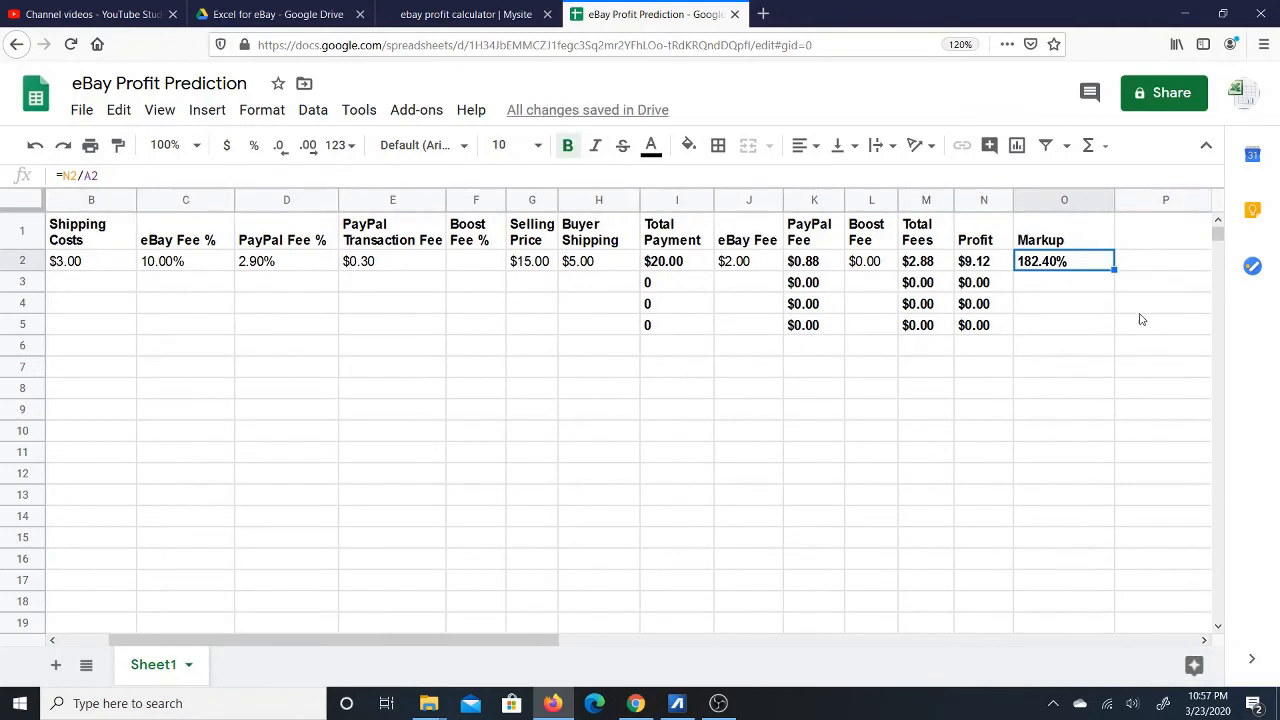
pyautogui.moveTo(1110, 268); pyautogui.dragTo(1106, 322)
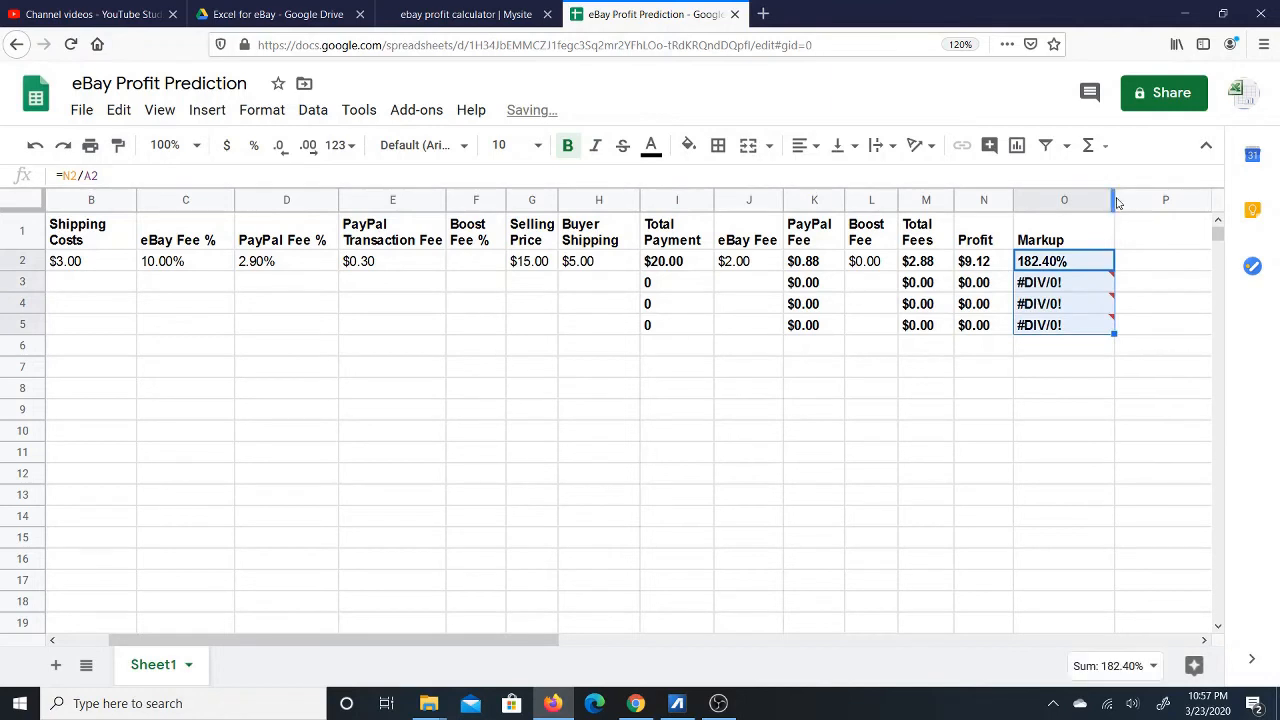
pyautogui.moveTo(1111, 199); pyautogui.dragTo(1084, 200)
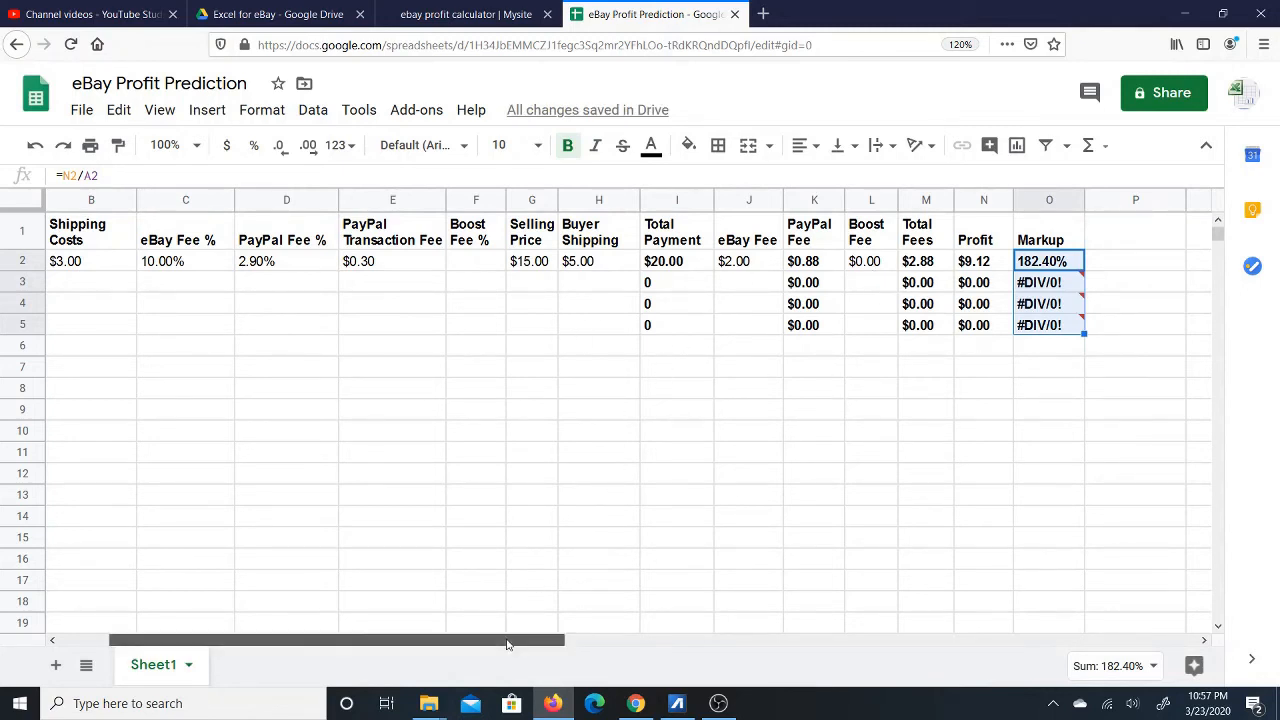
pyautogui.moveTo(507, 645); pyautogui.dragTo(458, 645)
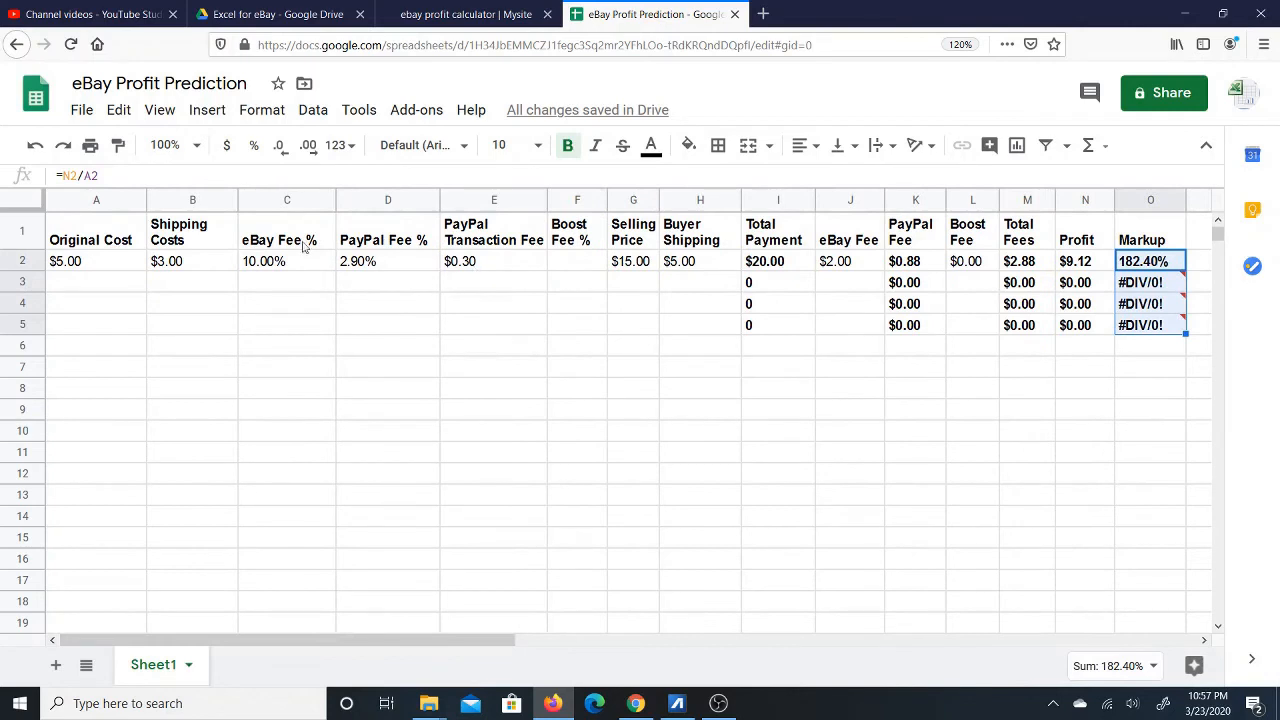
pyautogui.click(86, 289)
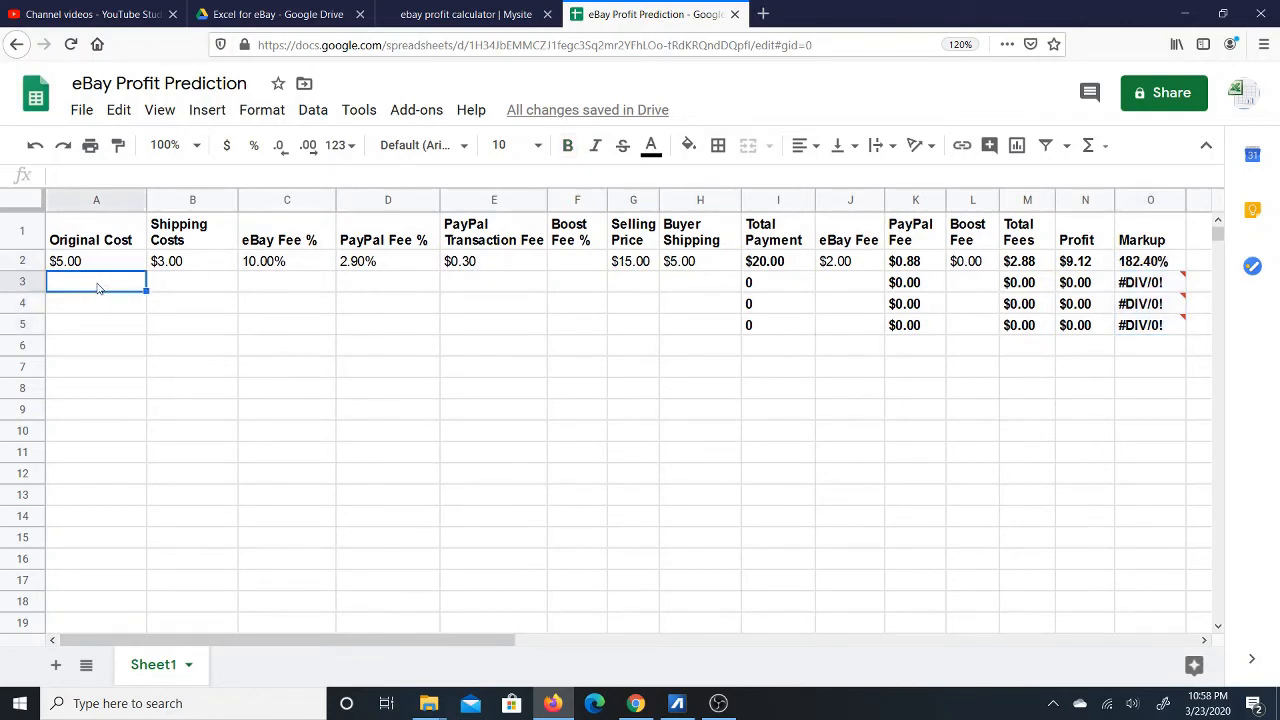
# Enter the second item's cost 10 and shipping 5 in A3 and B3.
pyautogui.write('10')
pyautogui.press('Tab')
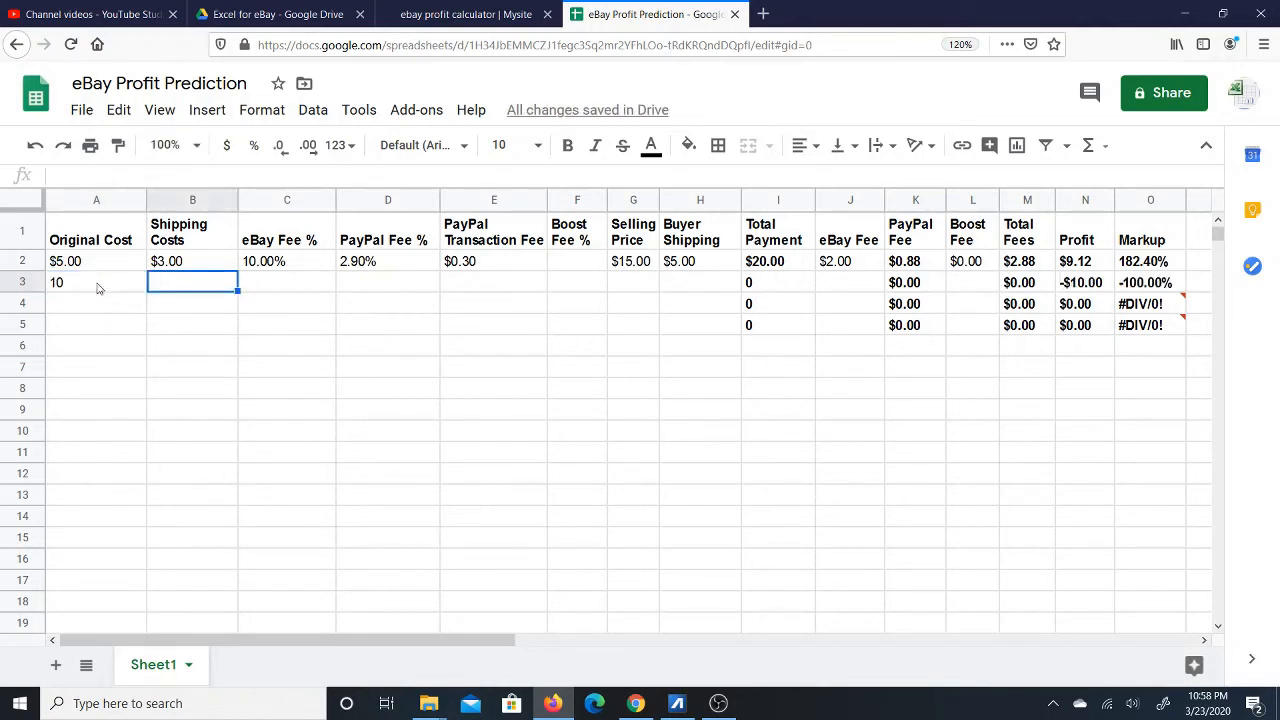
pyautogui.write('5')
pyautogui.press('Tab')
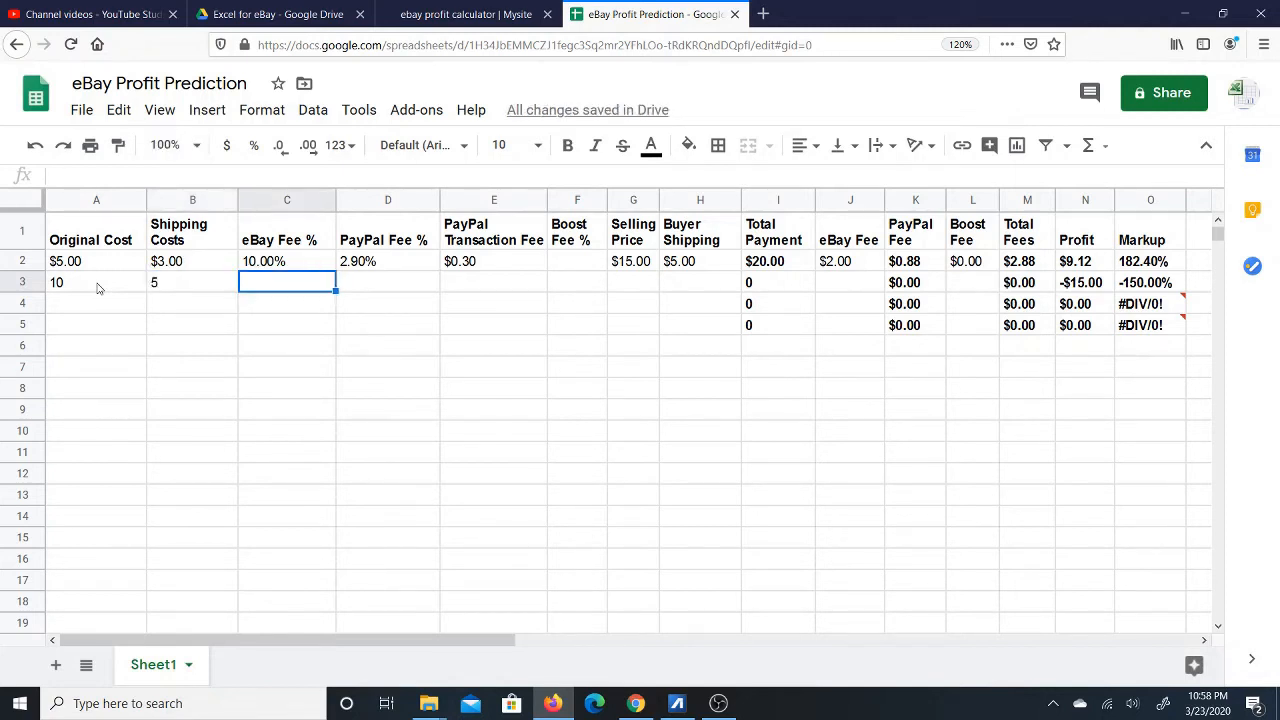
# Try copying the row 2 fee rates into row 3, then undo it.
pyautogui.click(384, 265)
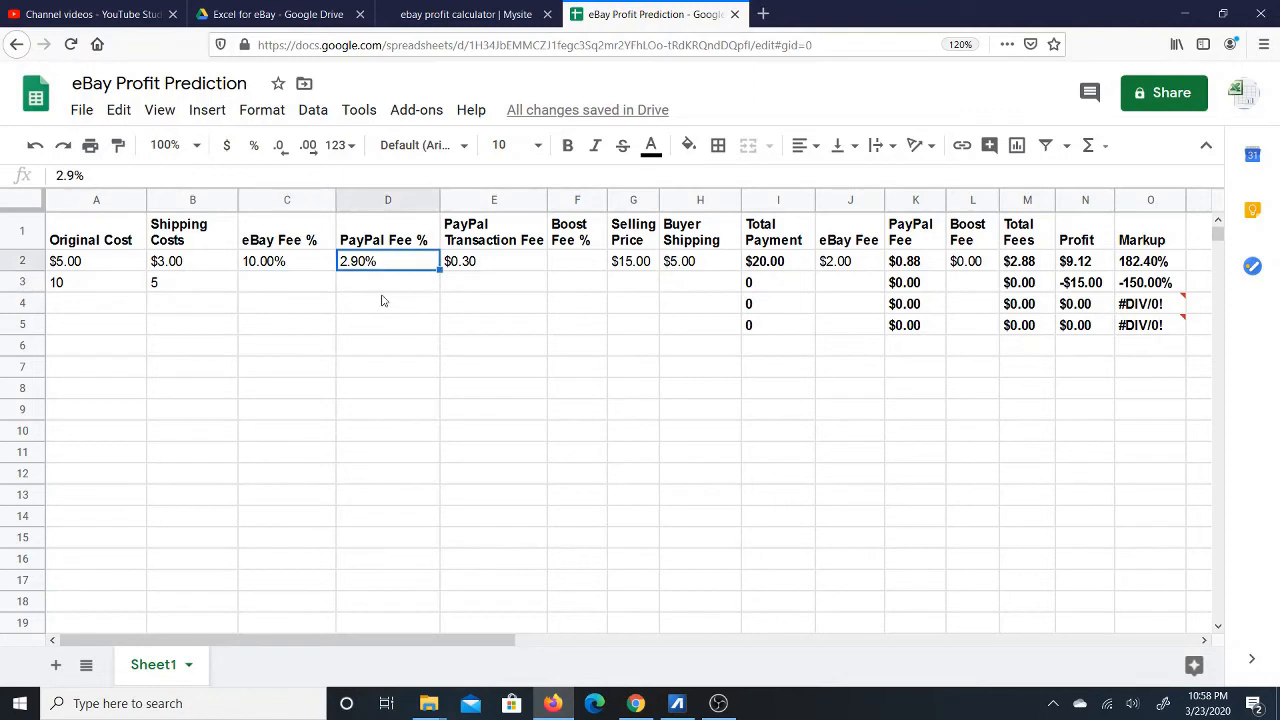
pyautogui.click(386, 288)
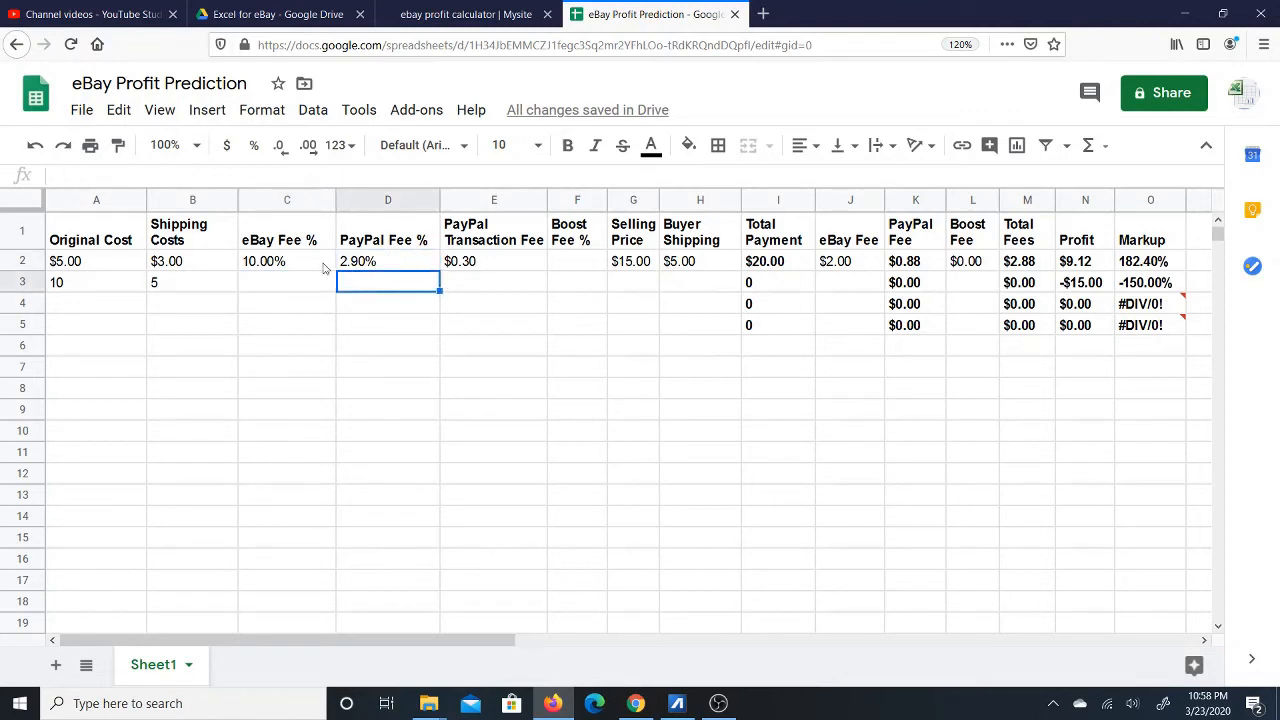
pyautogui.moveTo(307, 265); pyautogui.dragTo(545, 292)
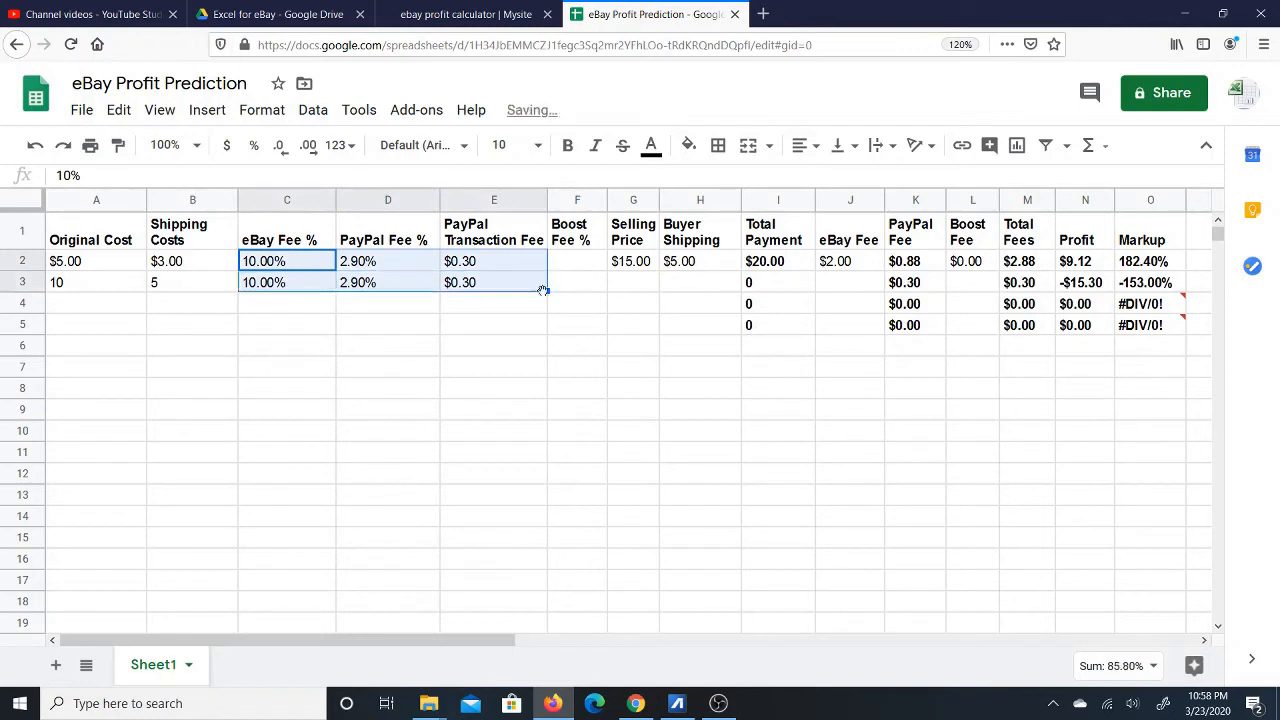
pyautogui.moveTo(295, 261); pyautogui.dragTo(543, 266)
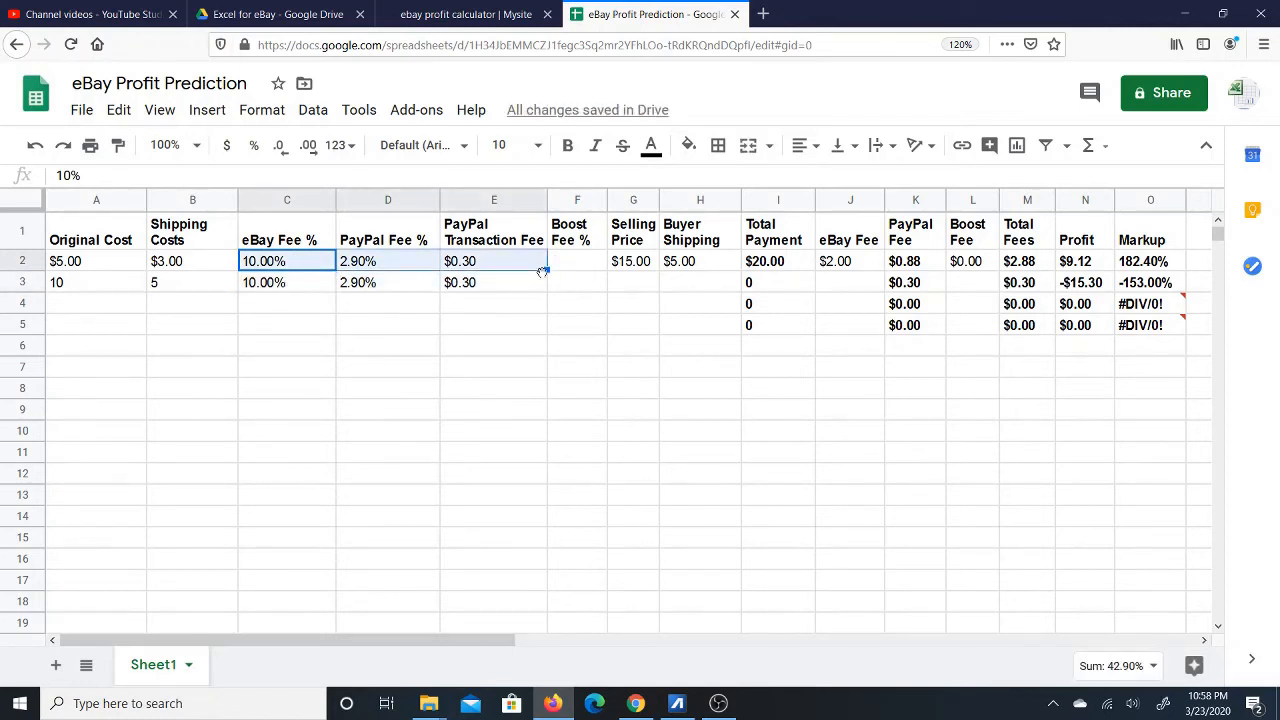
pyautogui.click(35, 145)
pyautogui.click(285, 283)
# Fill the fee rates C2:E2 down to row 14, then fill row 3's formulas I3:O3 down to row 14.
pyautogui.click(288, 263)
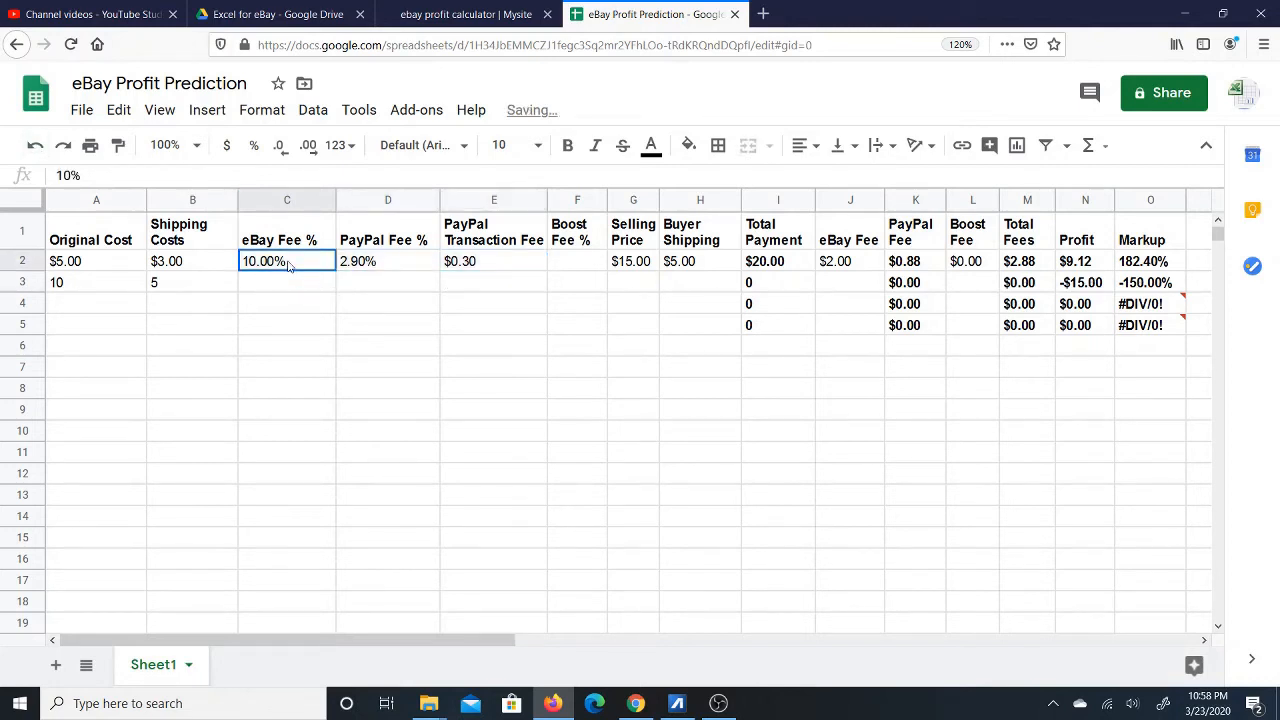
pyautogui.moveTo(300, 265); pyautogui.dragTo(513, 273)
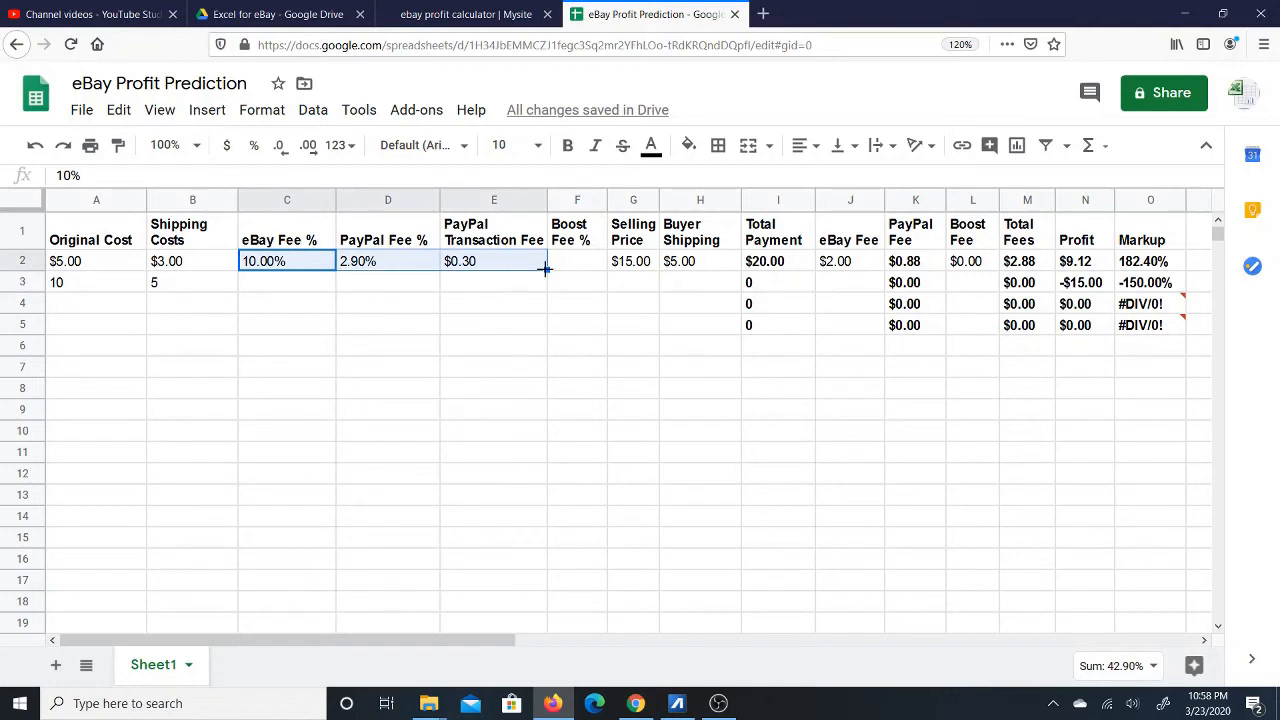
pyautogui.moveTo(545, 268); pyautogui.dragTo(545, 293)
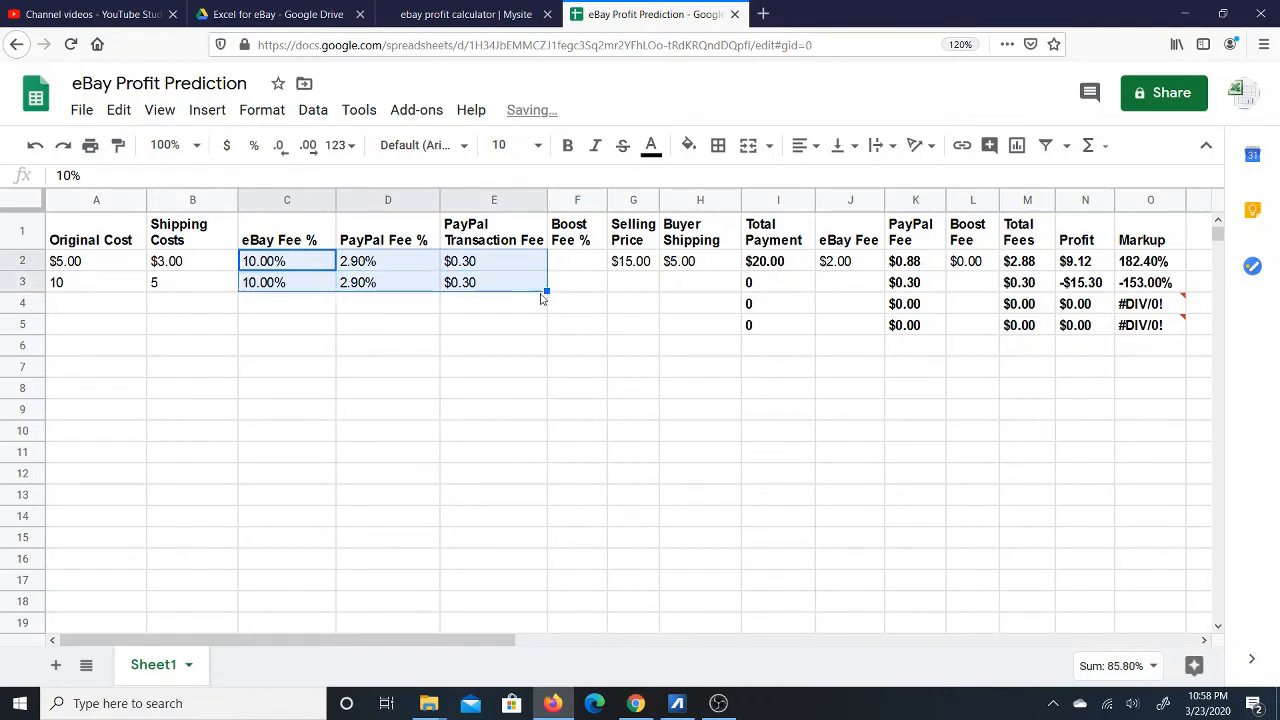
pyautogui.click(307, 290)
pyautogui.click(408, 286)
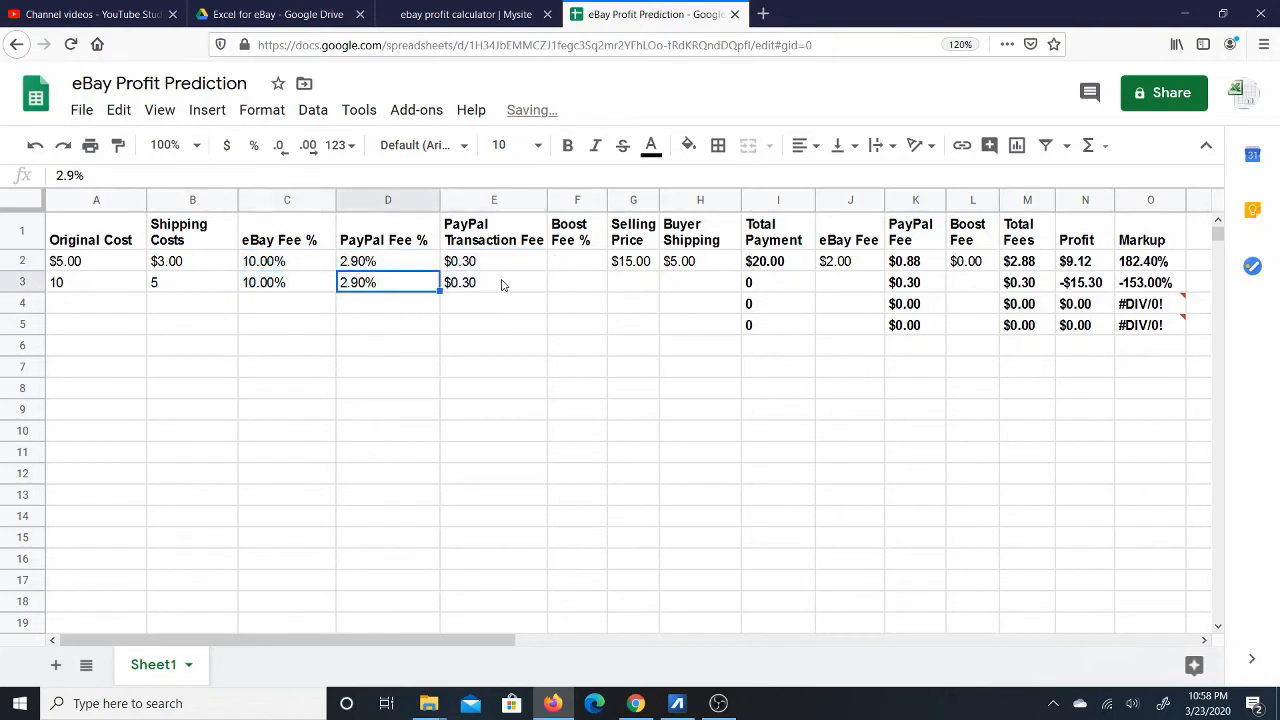
pyautogui.click(508, 287)
pyautogui.moveTo(298, 266); pyautogui.dragTo(528, 520)
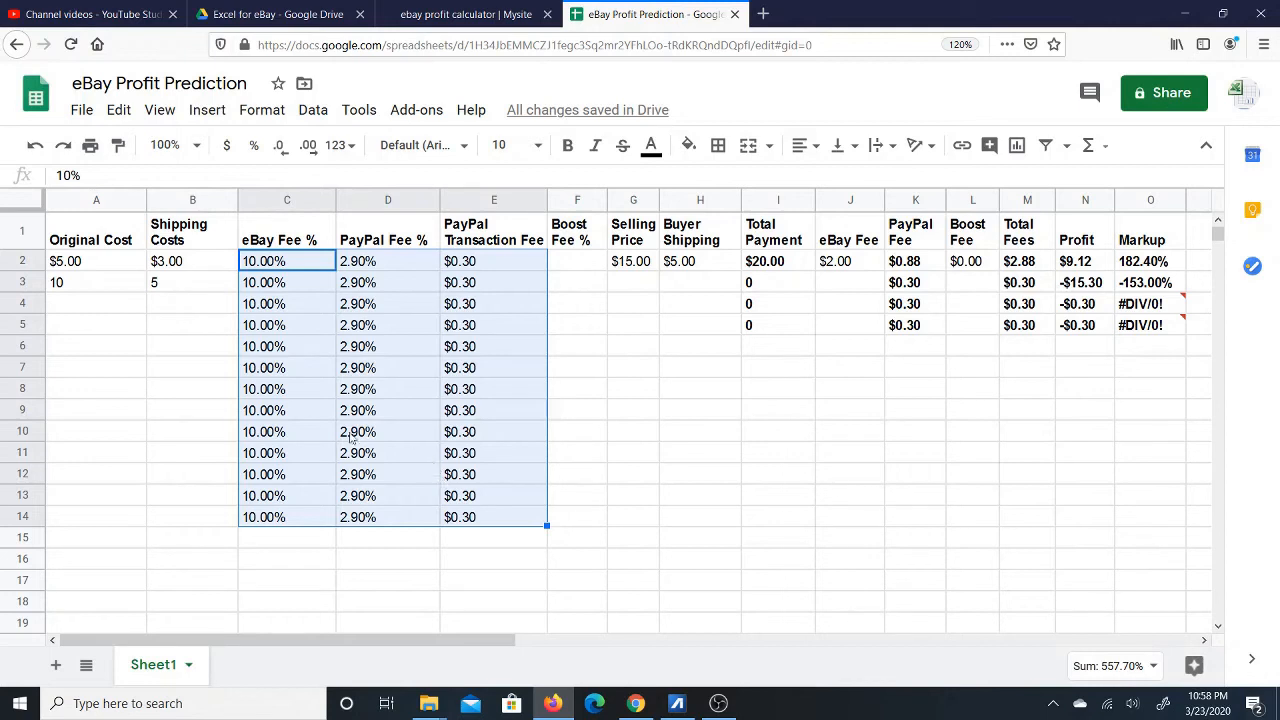
pyautogui.moveTo(785, 290); pyautogui.dragTo(1160, 533)
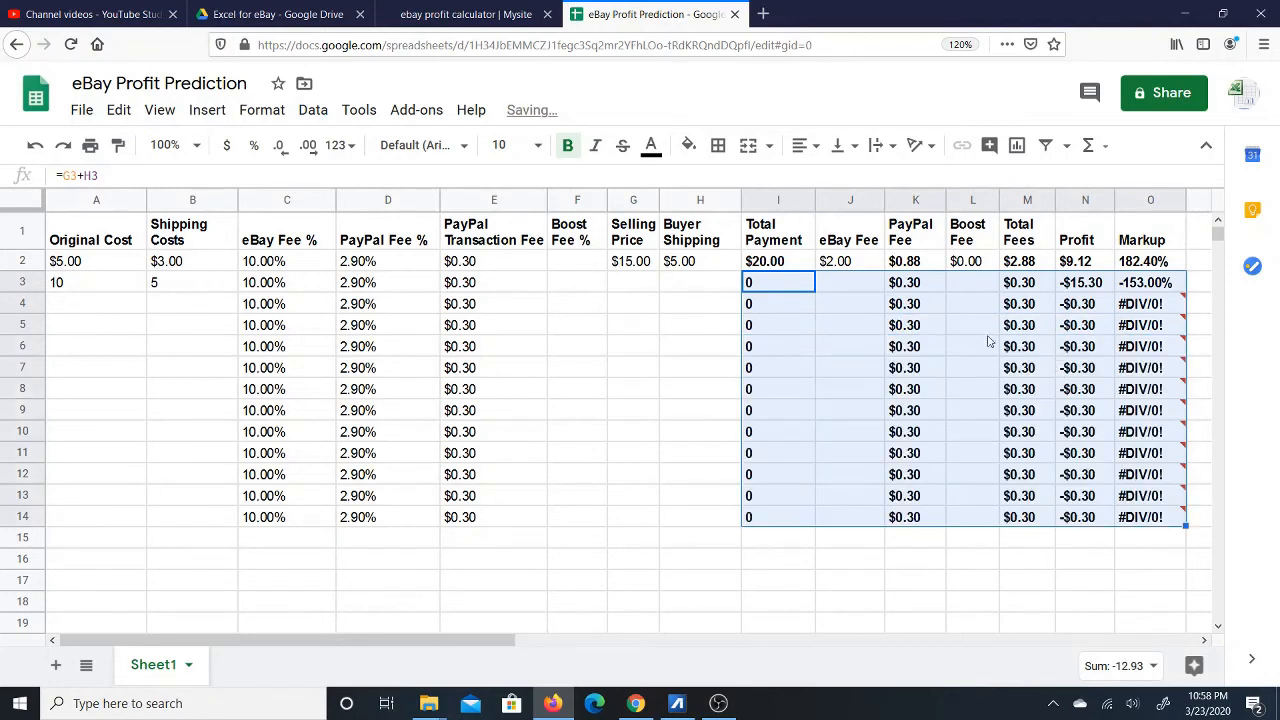
pyautogui.click(113, 291)
pyautogui.click(638, 293)
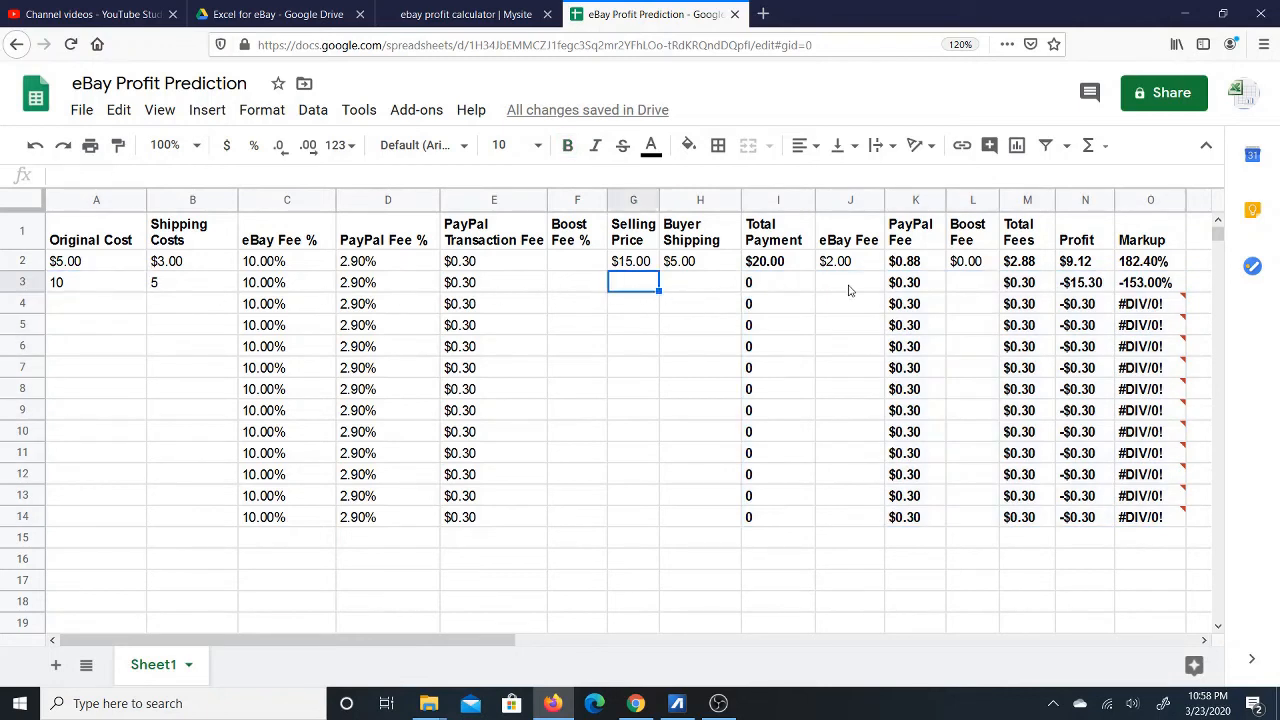
pyautogui.click(90, 202)
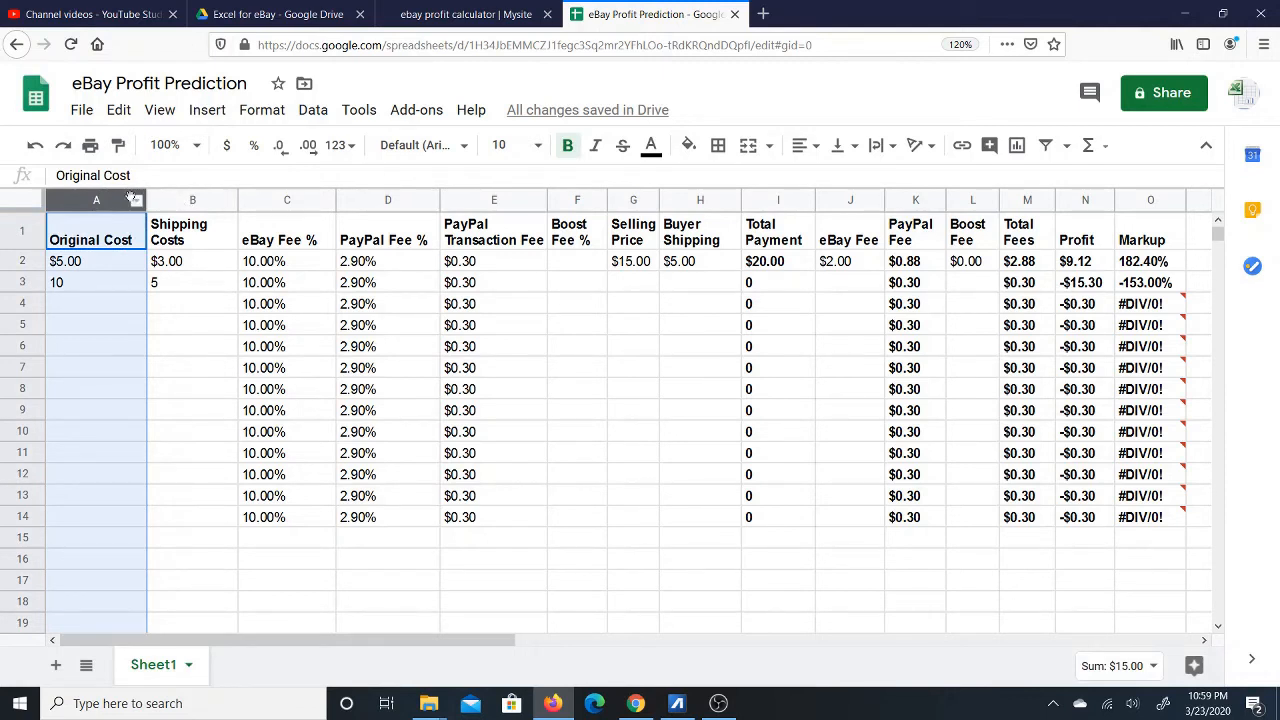
pyautogui.keyDown('ctrl'); pyautogui.click(190, 203); pyautogui.keyUp('ctrl')
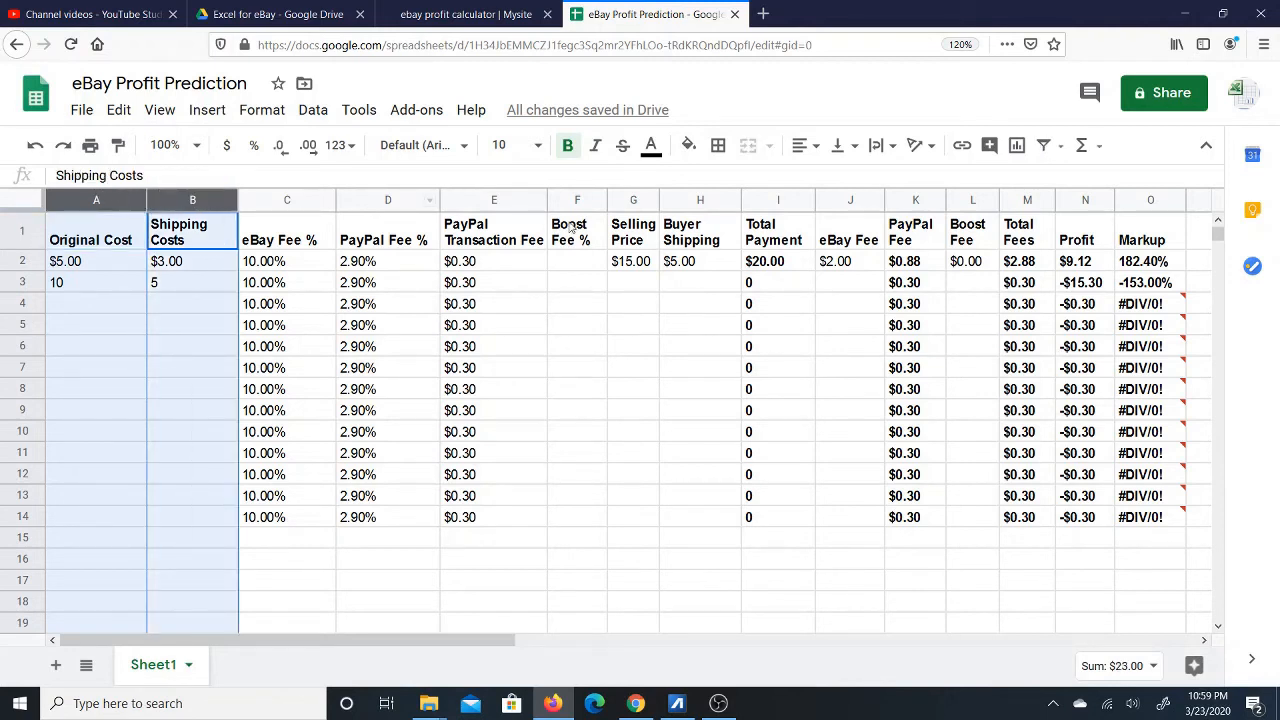
pyautogui.keyDown('ctrl'); pyautogui.click(633, 203); pyautogui.keyUp('ctrl')
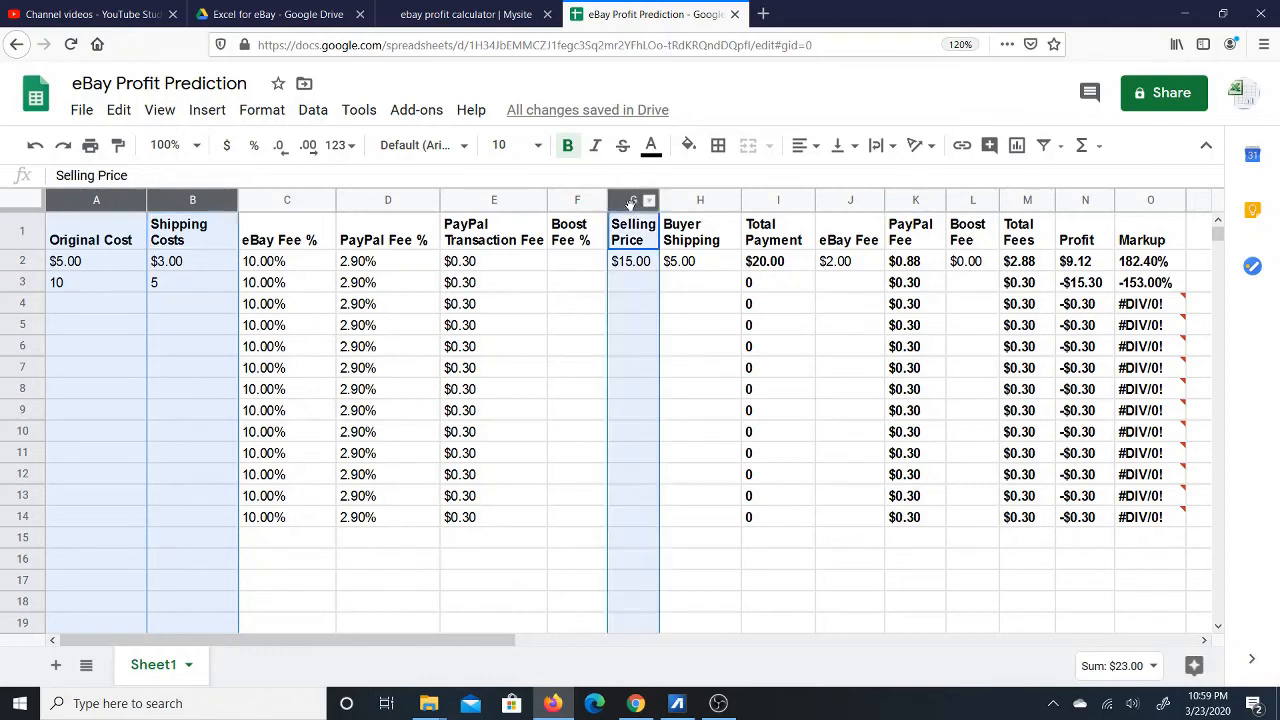
pyautogui.keyDown('ctrl'); pyautogui.click(699, 203); pyautogui.keyUp('ctrl')
pyautogui.keyDown('ctrl'); pyautogui.click(775, 200); pyautogui.keyUp('ctrl')
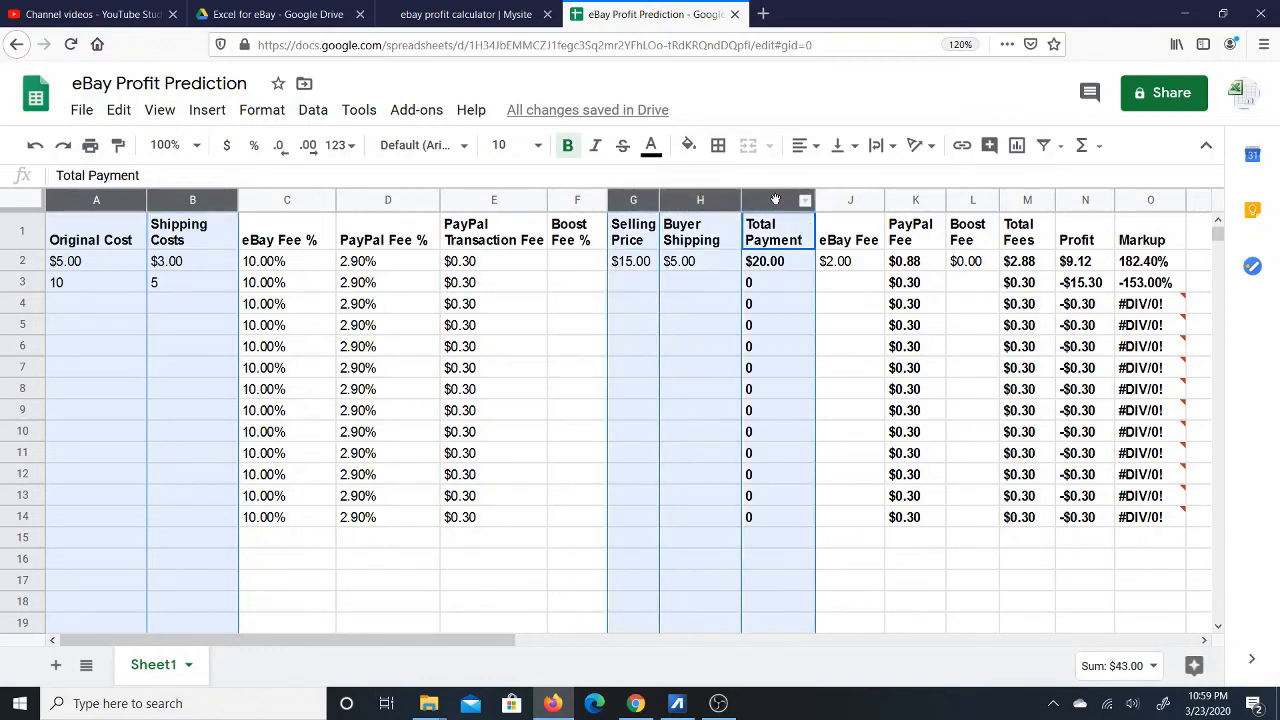
pyautogui.keyDown('ctrl'); pyautogui.click(850, 200); pyautogui.keyUp('ctrl')
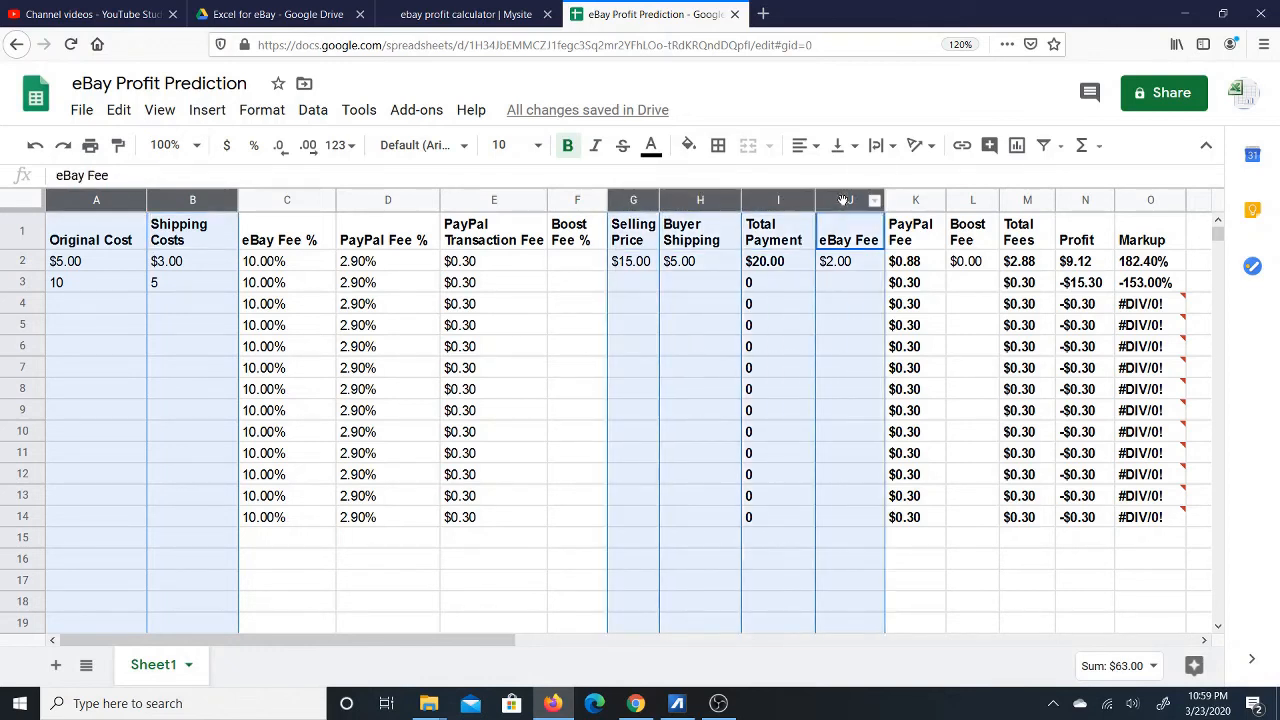
pyautogui.keyDown('ctrl'); pyautogui.click(910, 200); pyautogui.keyUp('ctrl')
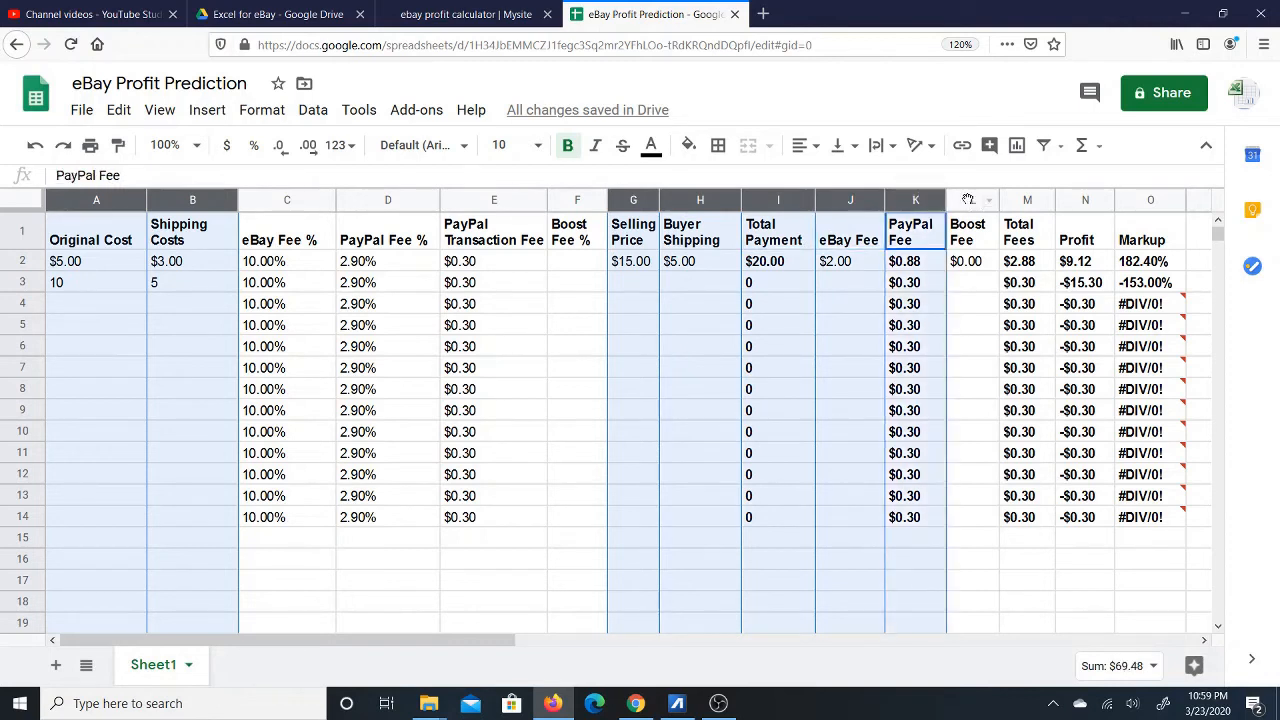
pyautogui.moveTo(967, 199); pyautogui.dragTo(1085, 199)
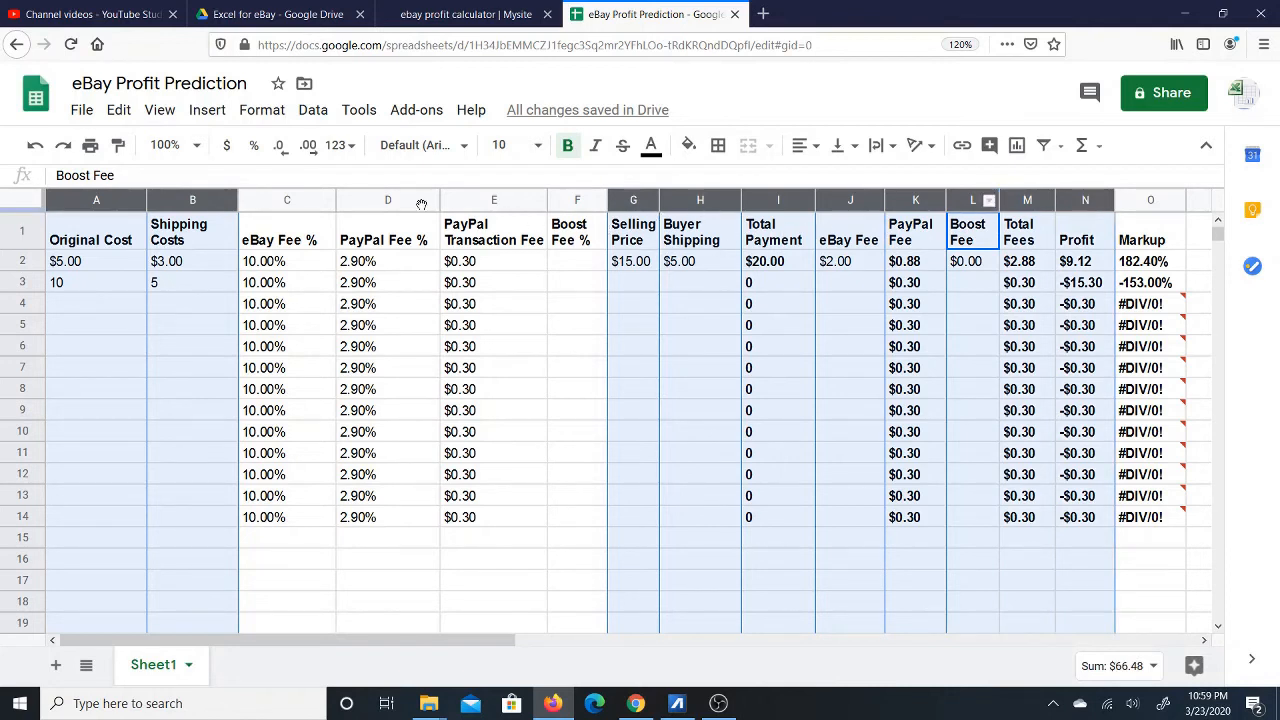
pyautogui.click(227, 147)
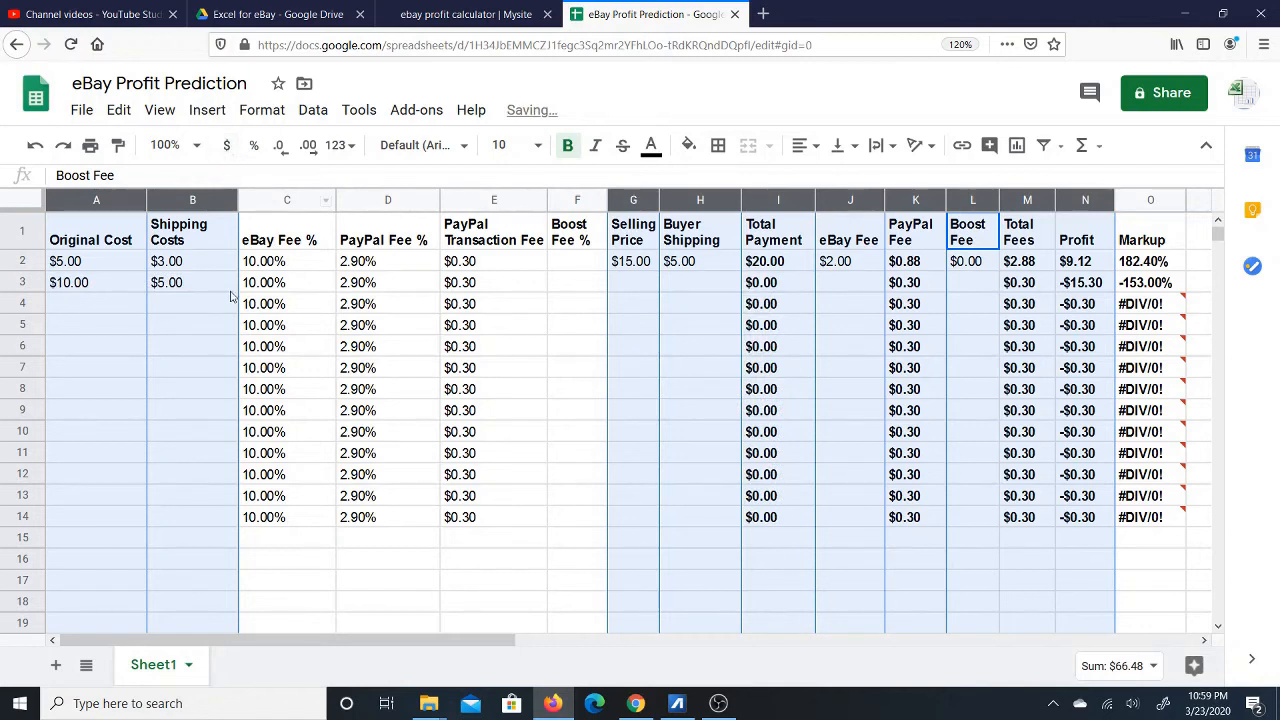
pyautogui.click(103, 303)
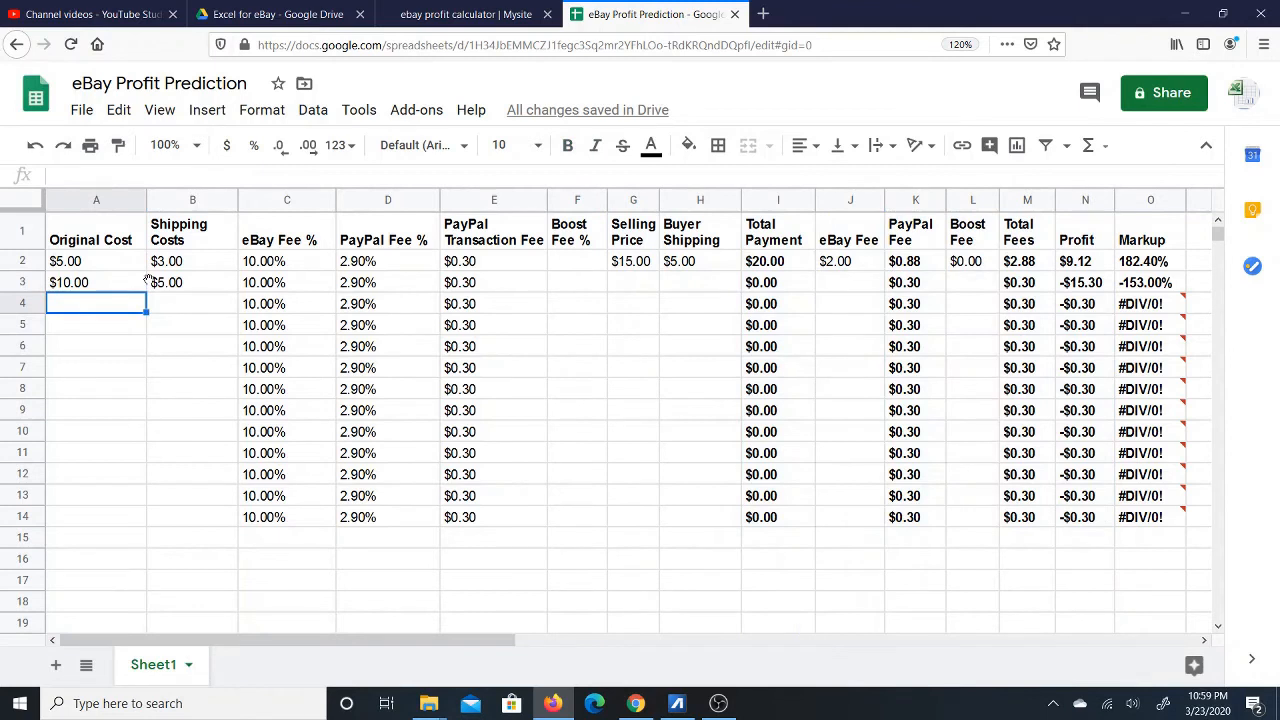
pyautogui.write('5')
pyautogui.click(103, 423)
pyautogui.click(84, 308)
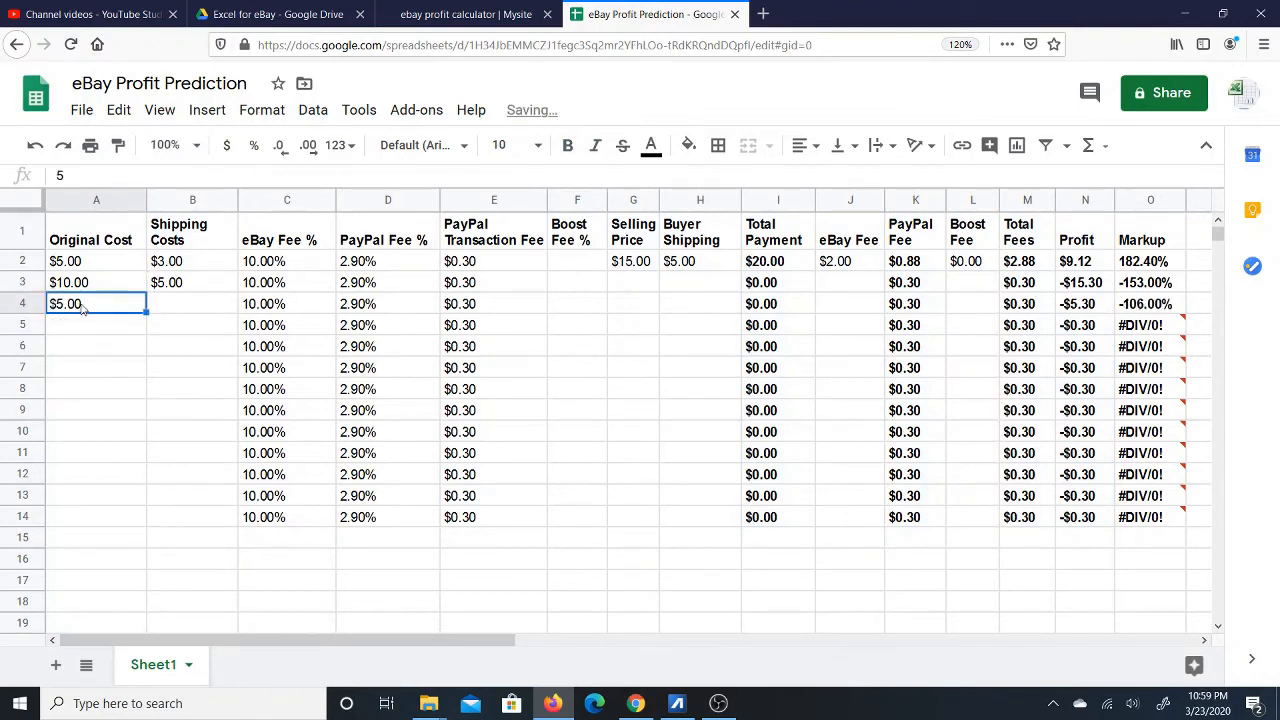
pyautogui.press('Delete')
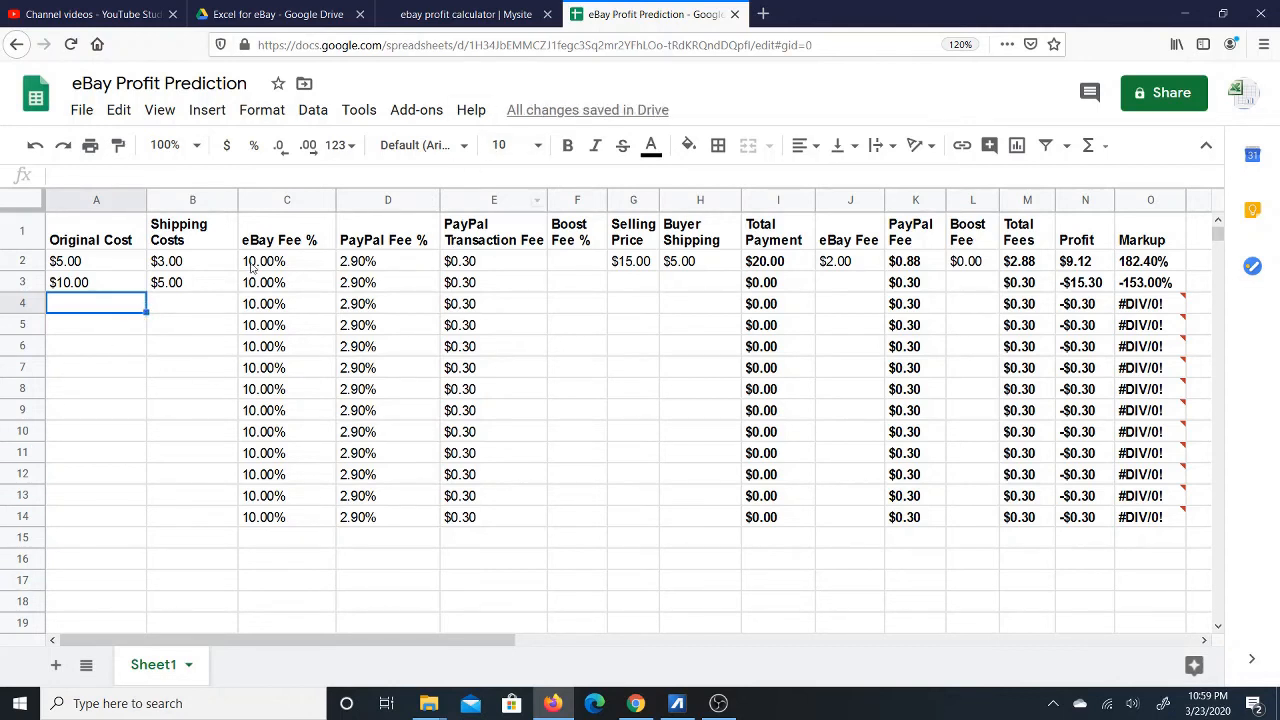
# Select the header row through Markup and review the A2 and B2 values.
pyautogui.moveTo(97, 236); pyautogui.dragTo(855, 220)
pyautogui.moveTo(1065, 218); pyautogui.dragTo(1145, 230)
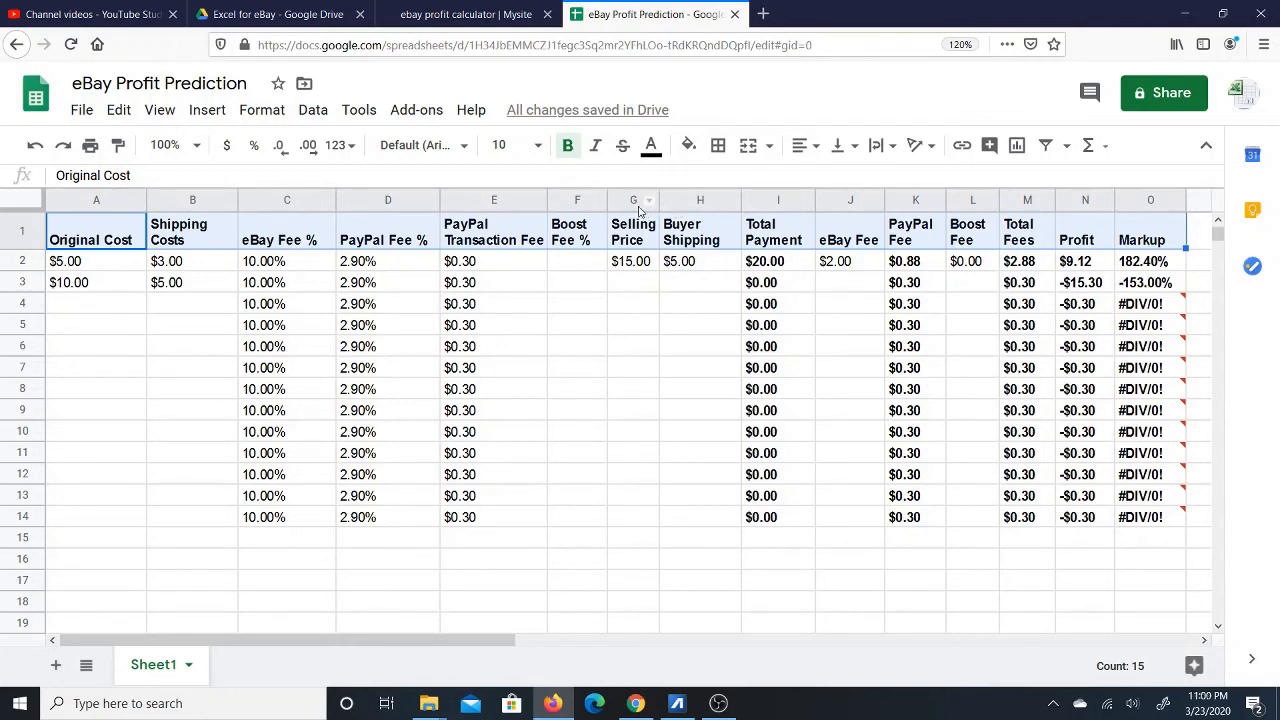
pyautogui.click(104, 264)
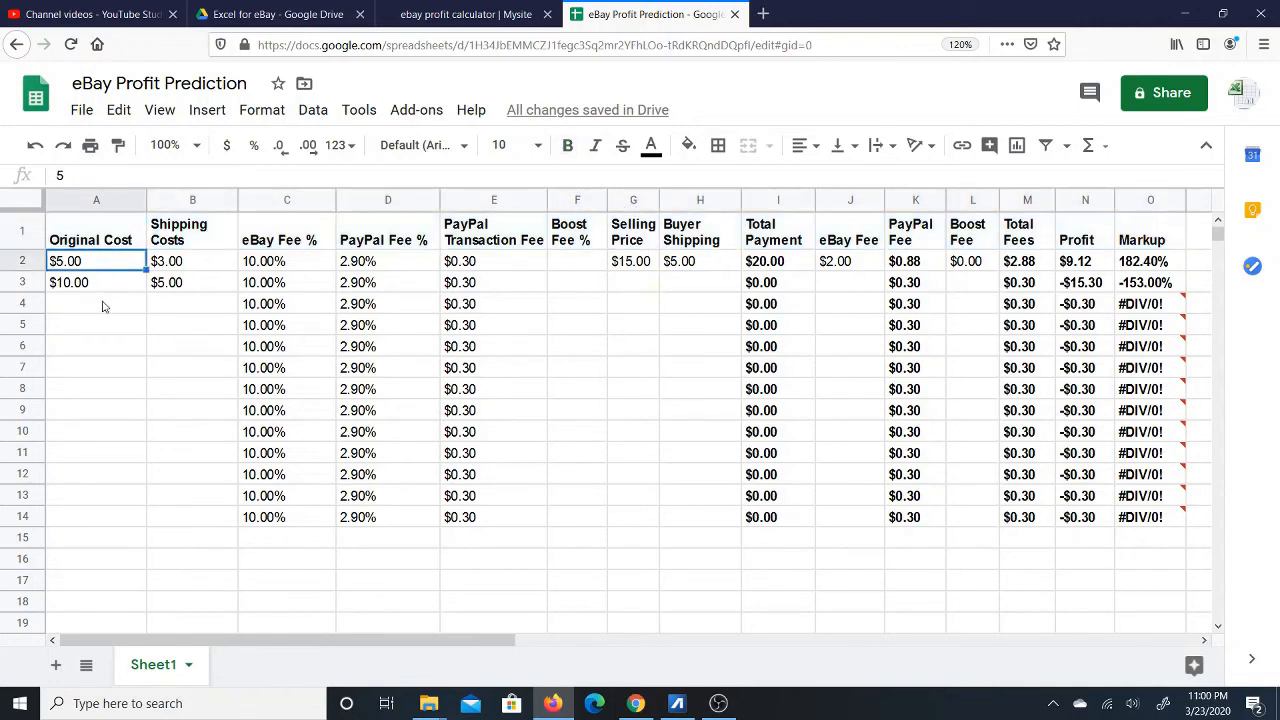
pyautogui.click(103, 306)
pyautogui.click(110, 266)
pyautogui.click(180, 266)
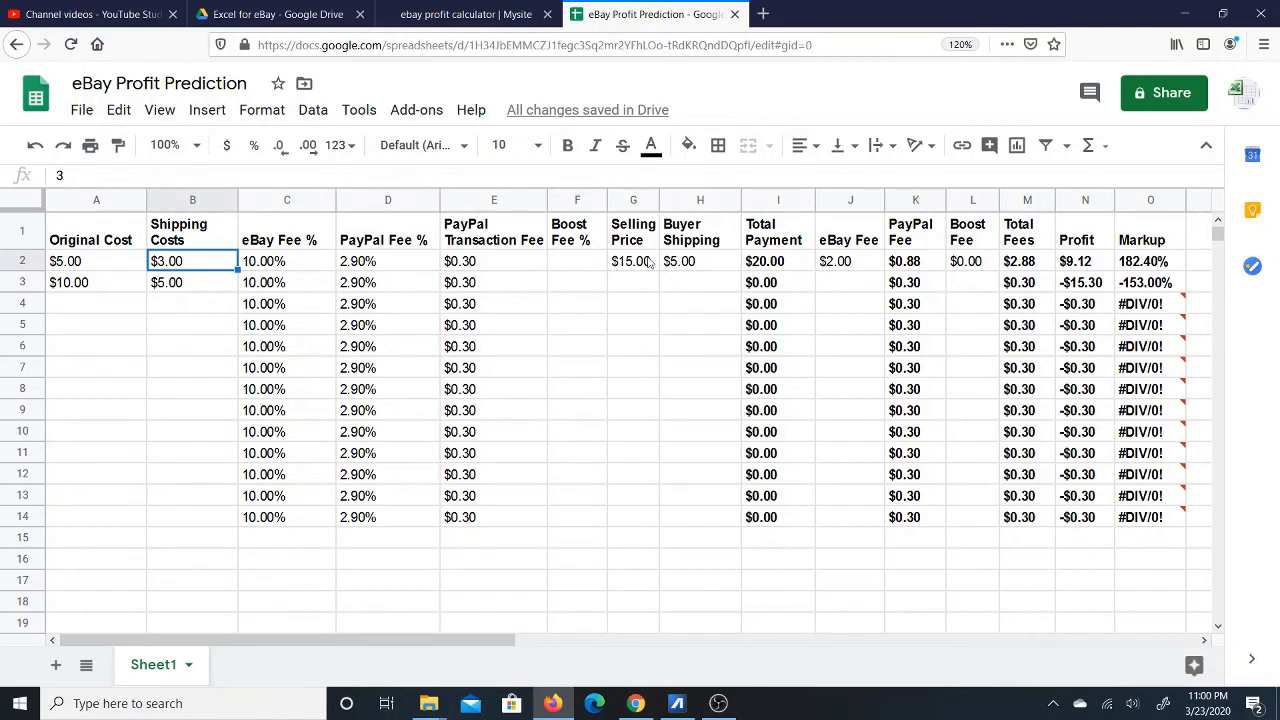
# Enter a $10.00 Selling Price in G3.
pyautogui.click(642, 291)
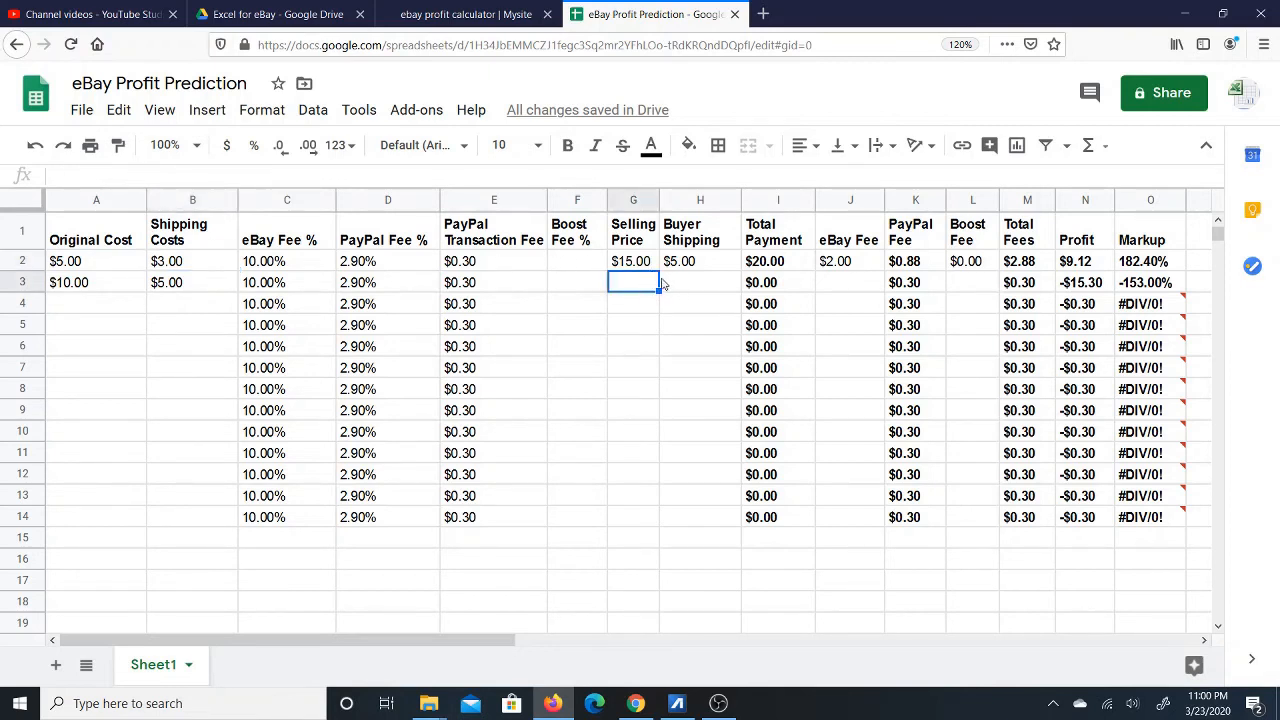
pyautogui.write('10')
pyautogui.click(669, 305)
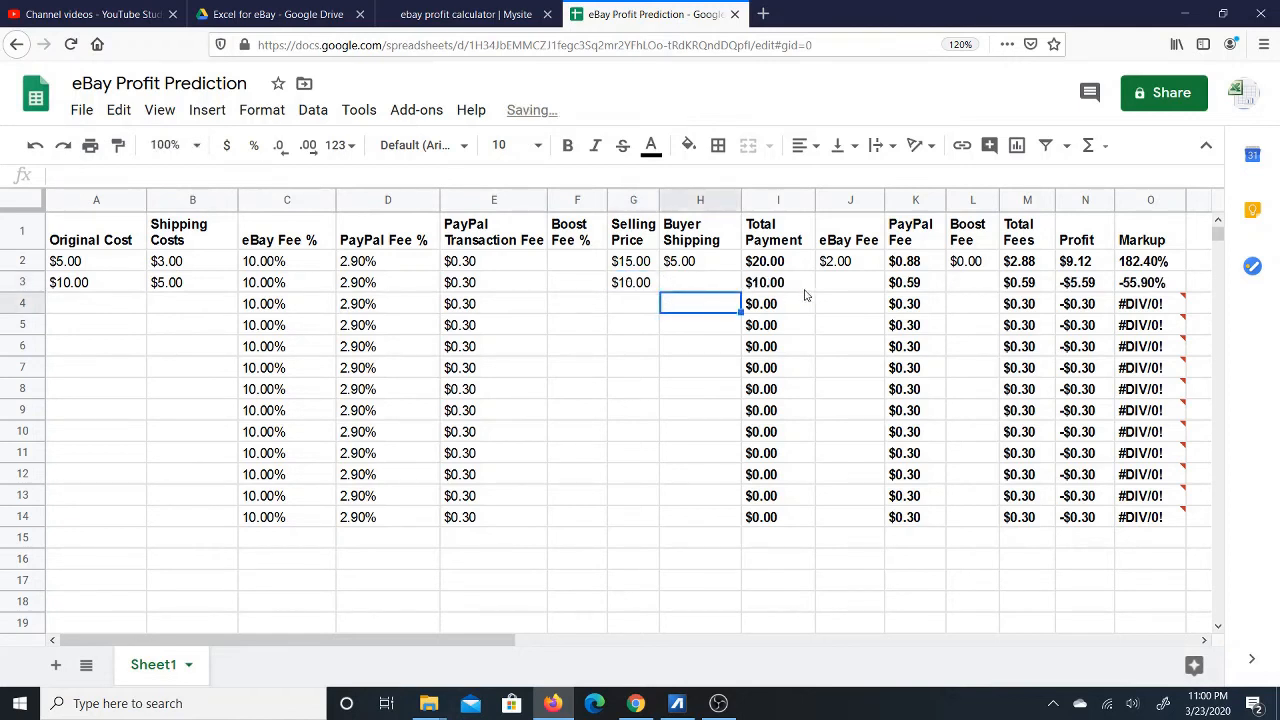
# Bold the eBay Fee formula in J2 and fill it down to J14.
pyautogui.click(860, 287)
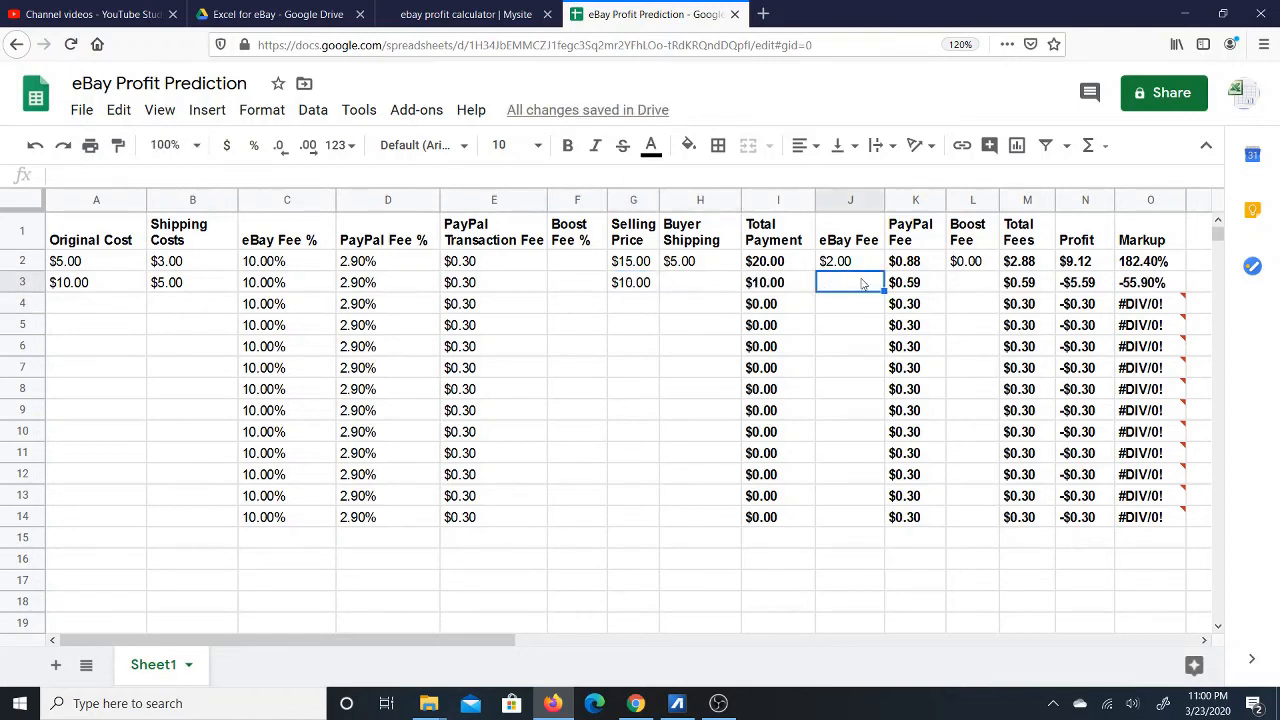
pyautogui.click(872, 264)
pyautogui.moveTo(881, 265); pyautogui.dragTo(877, 285)
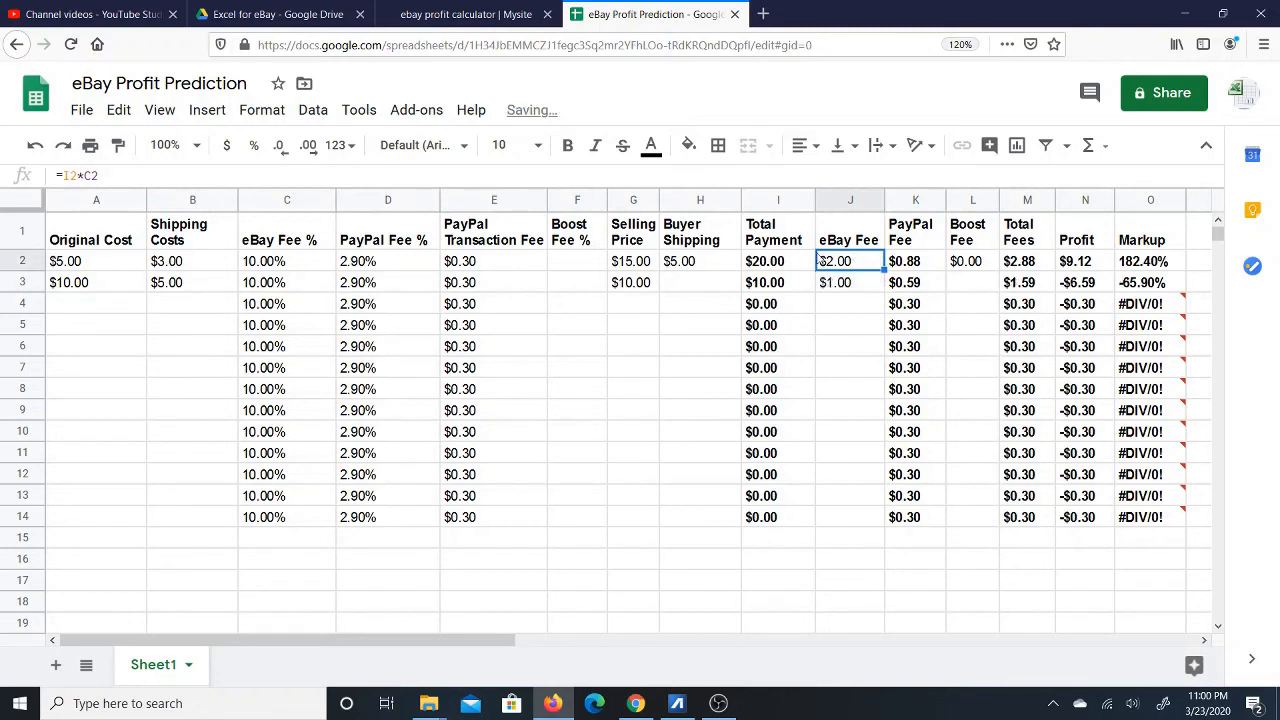
pyautogui.click(567, 145)
pyautogui.moveTo(884, 268); pyautogui.dragTo(863, 524)
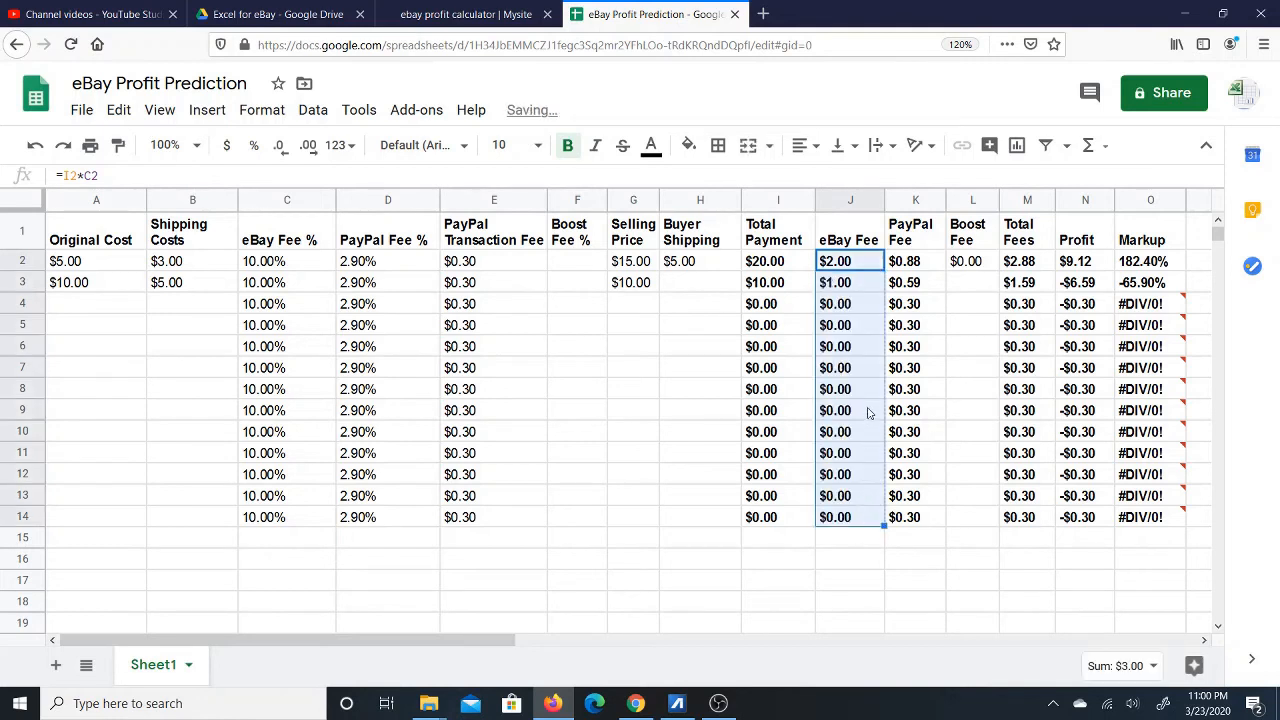
# Bold the Boost Fee formula in L2 and fill it down to L14.
pyautogui.click(996, 268)
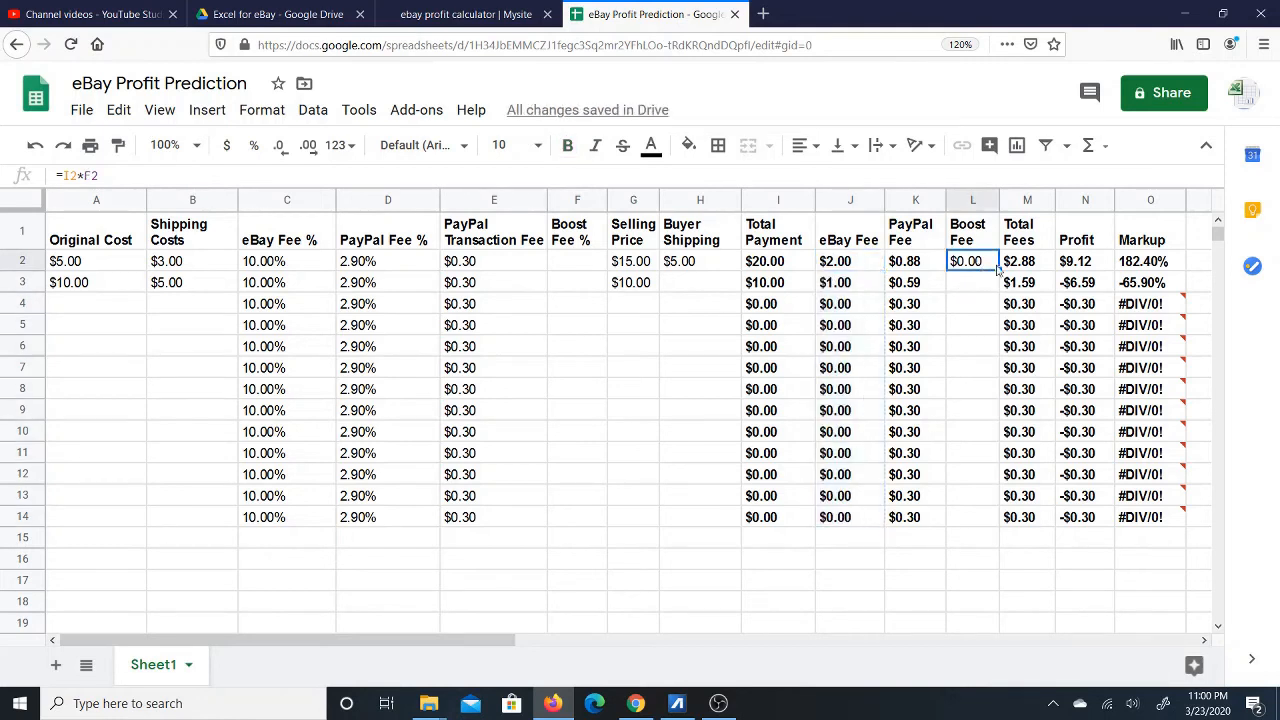
pyautogui.click(567, 145)
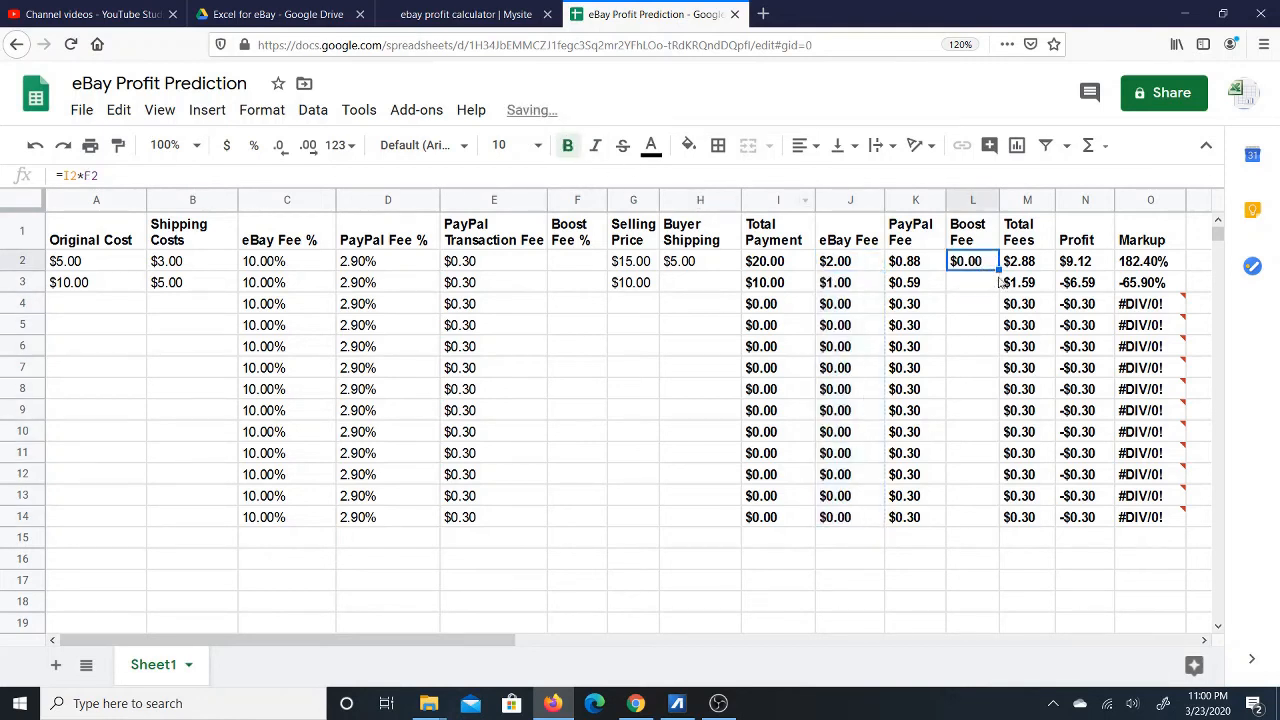
pyautogui.moveTo(998, 268); pyautogui.dragTo(986, 527)
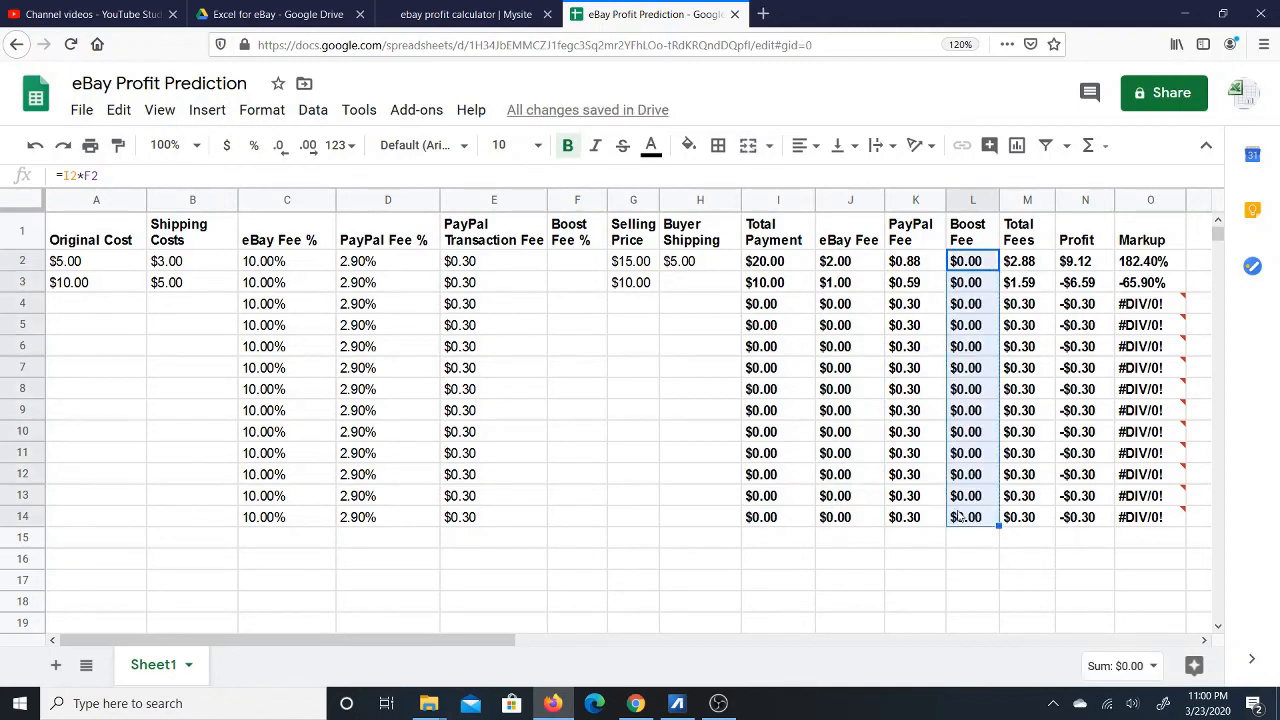
pyautogui.click(578, 284)
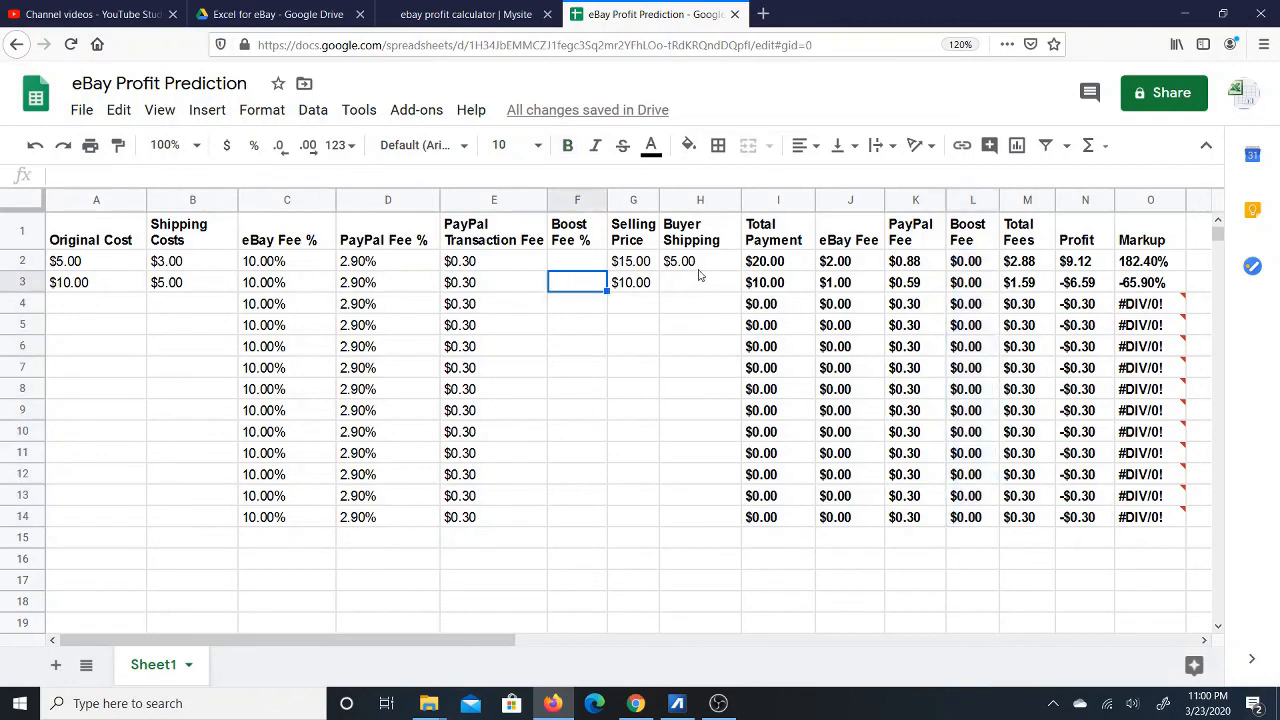
# Enter 1 in F3 and format the Boost Fee % column as percentages.
pyautogui.write('1')
pyautogui.press('Return')
pyautogui.press('Up')
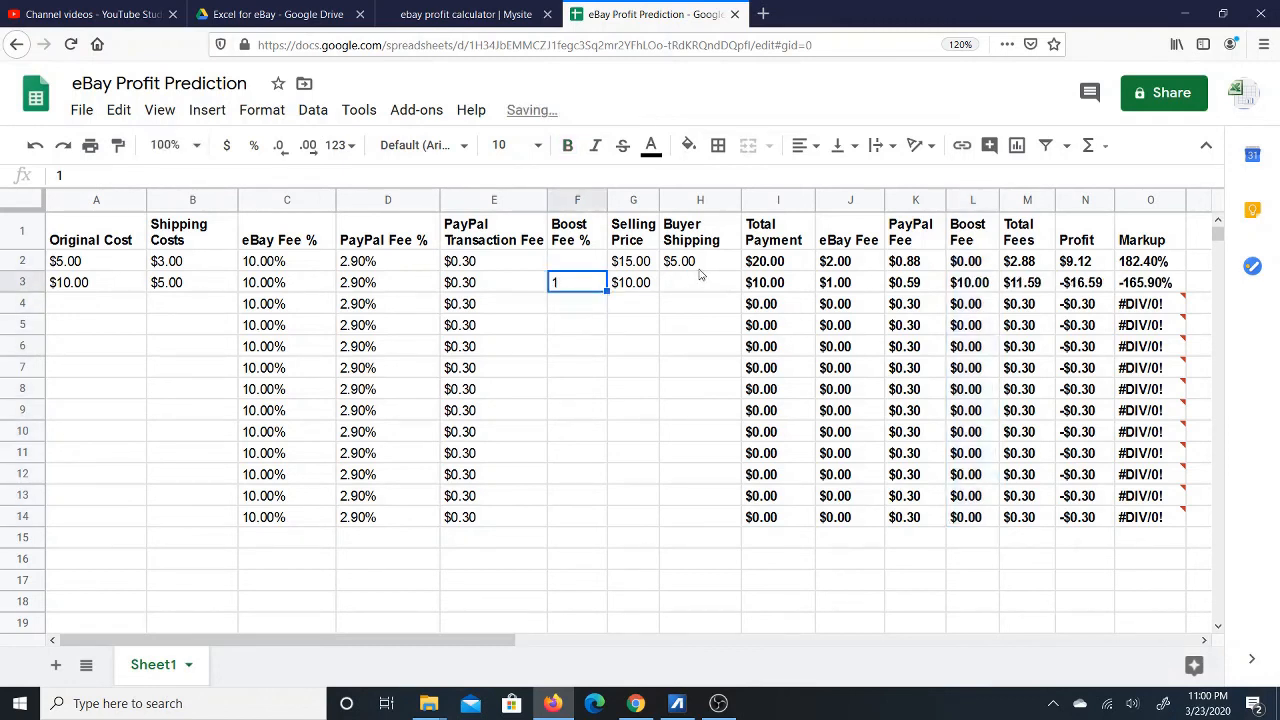
pyautogui.click(574, 202)
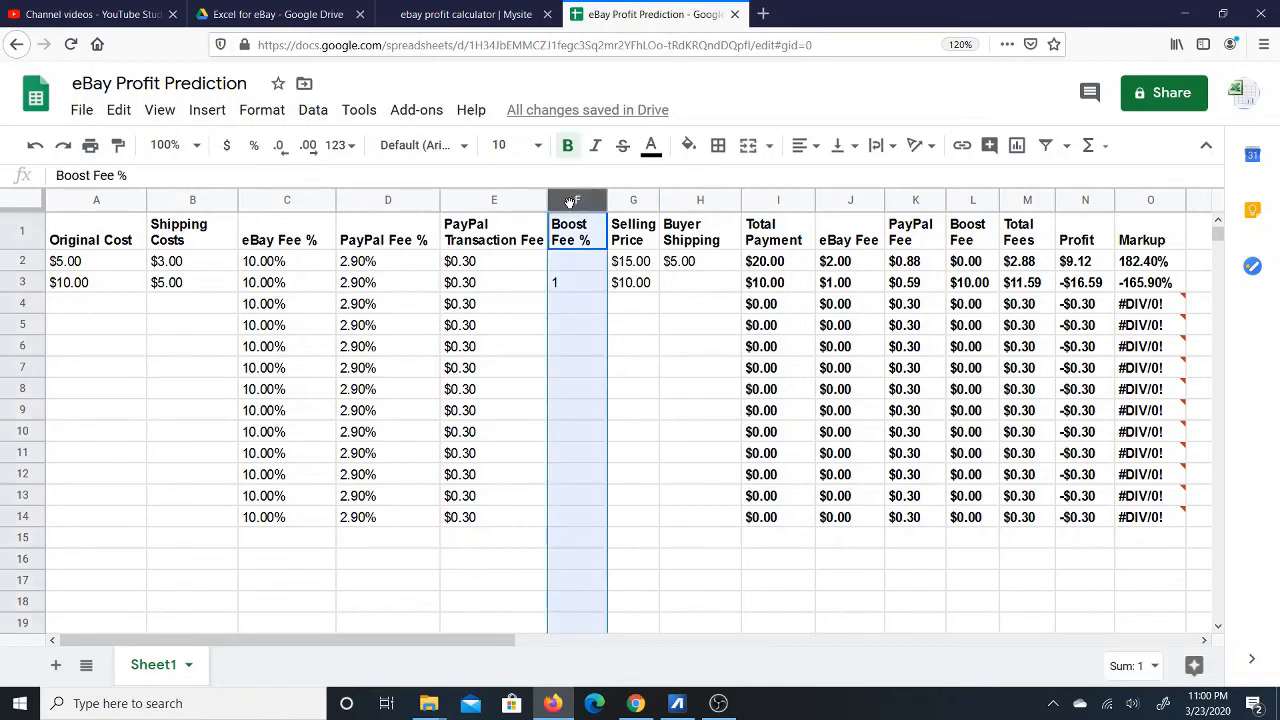
pyautogui.click(254, 145)
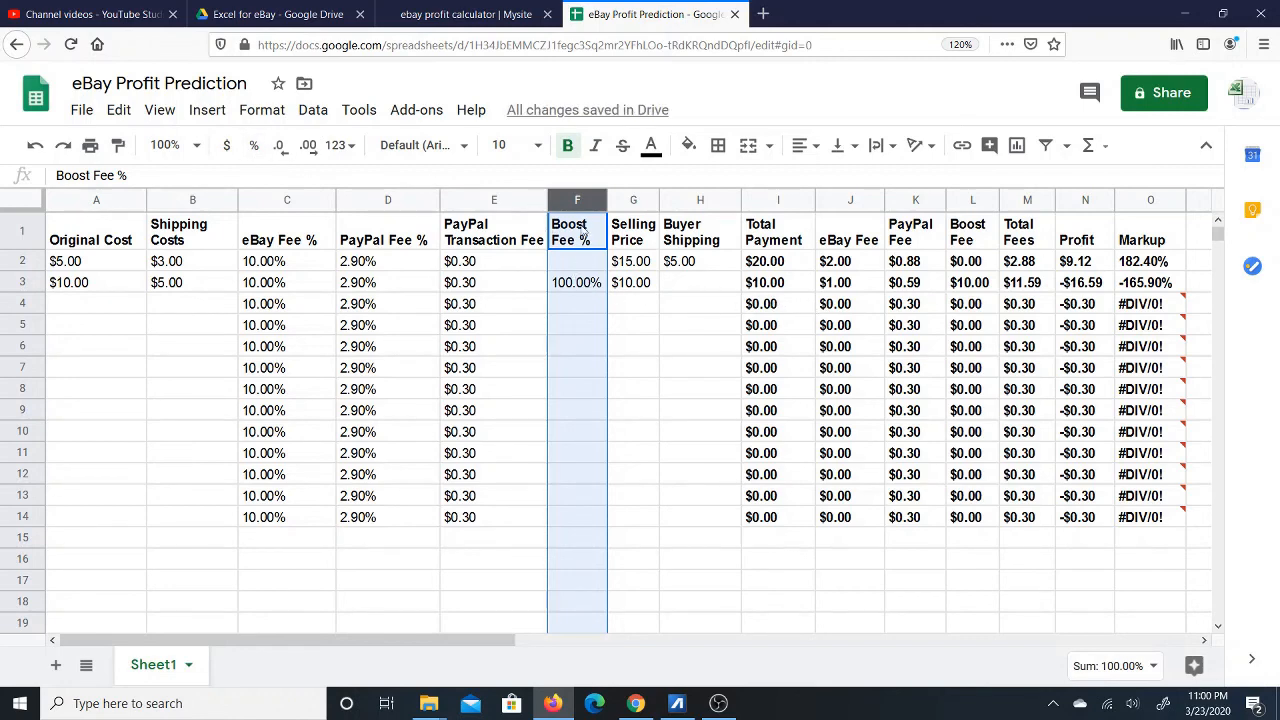
# Re-enter 1 in F3 so it reads 1.00%, giving a $0.10 Boost Fee.
pyautogui.click(570, 282)
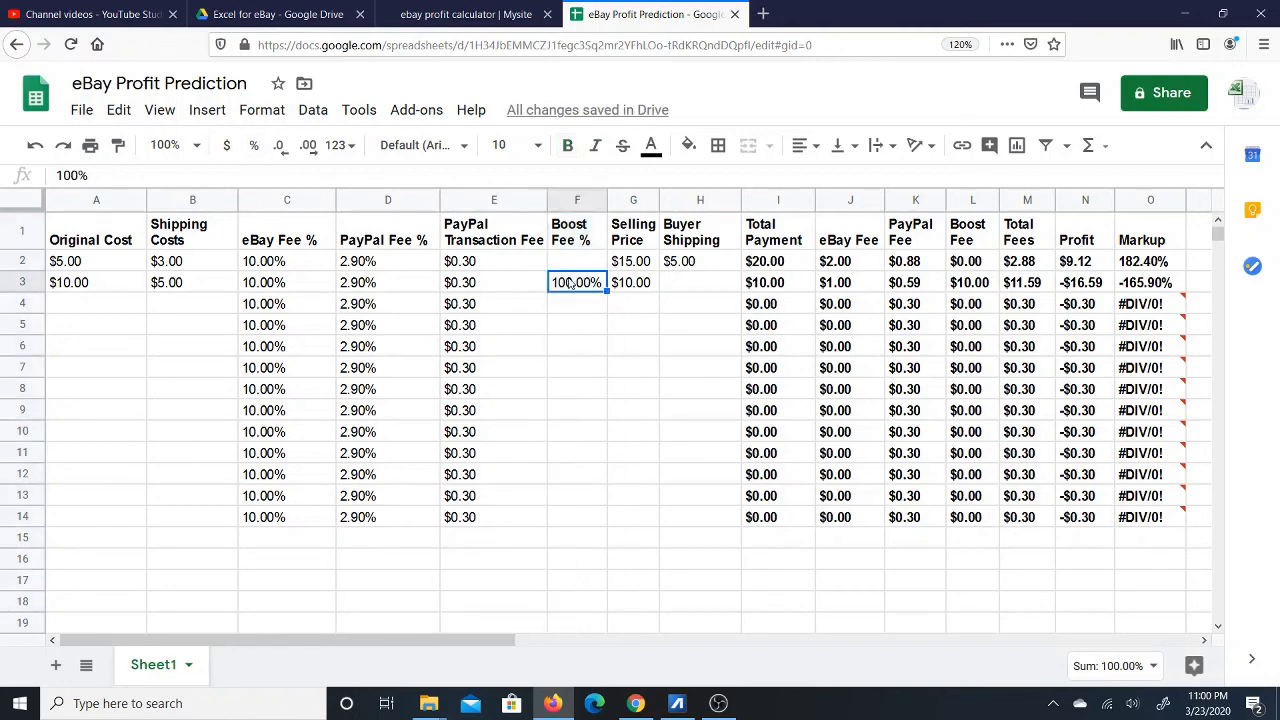
pyautogui.write('1')
pyautogui.press('Return')
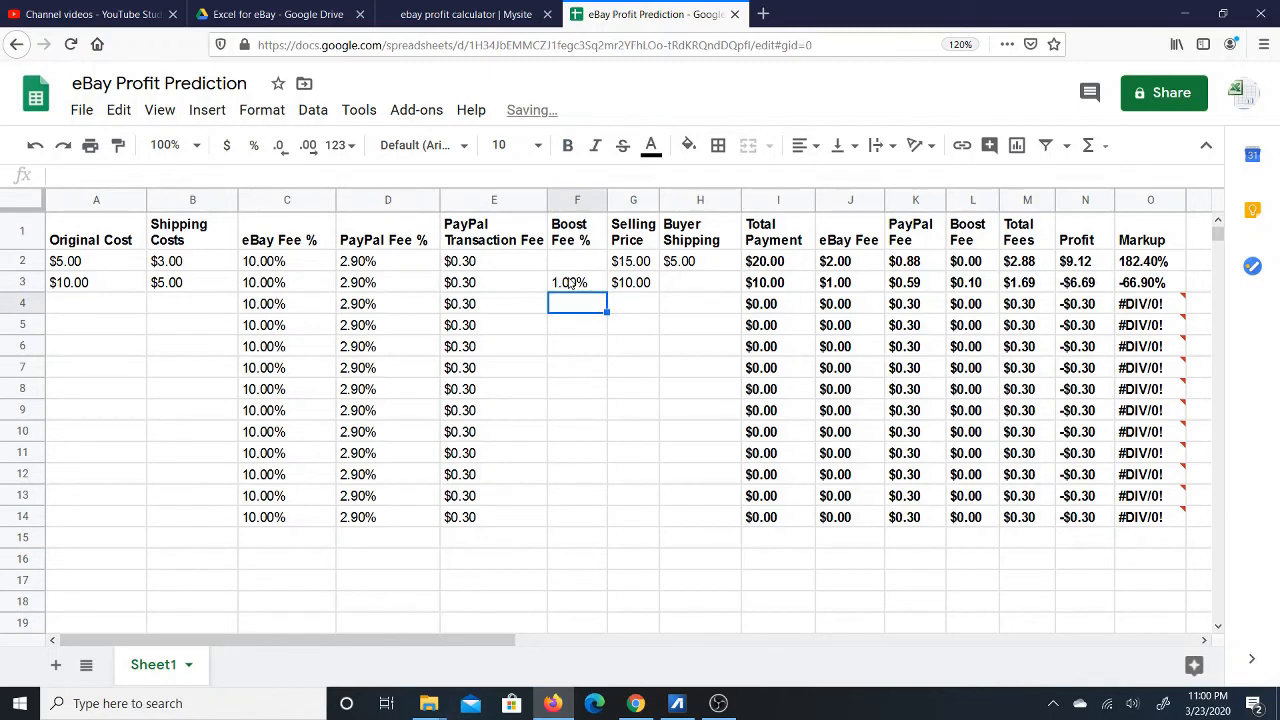
pyautogui.click(566, 284)
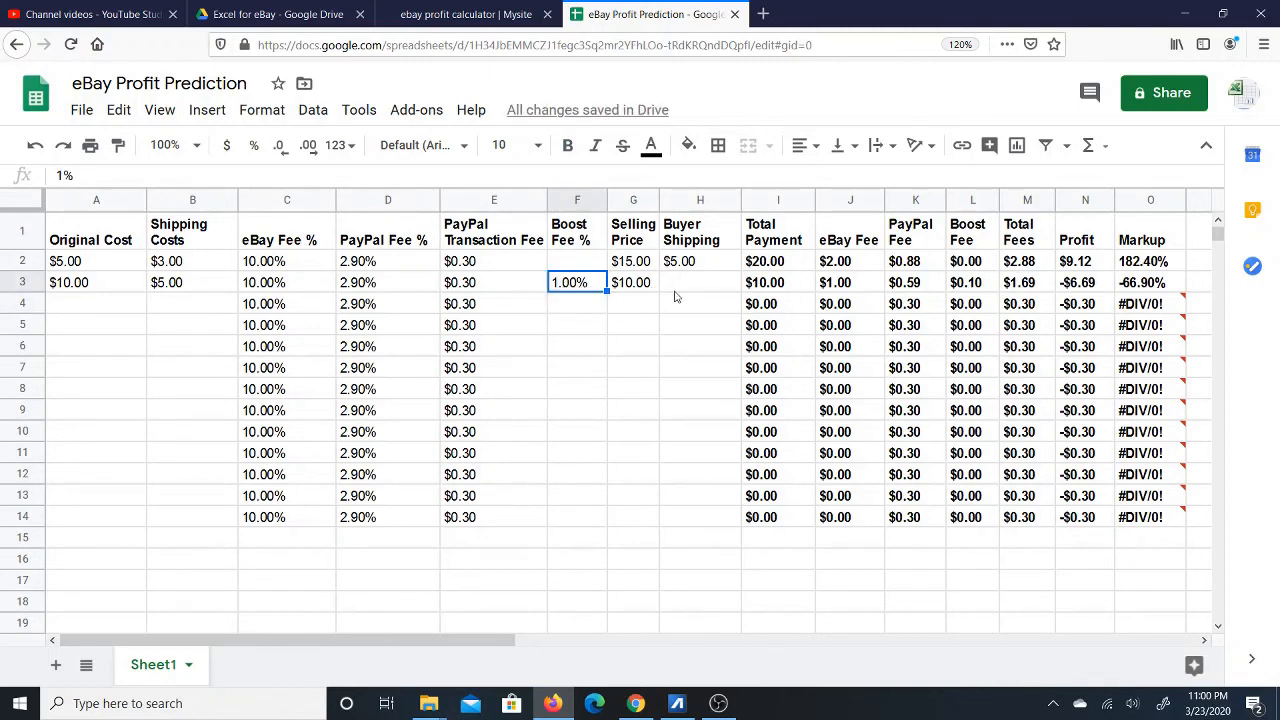
pyautogui.click(975, 285)
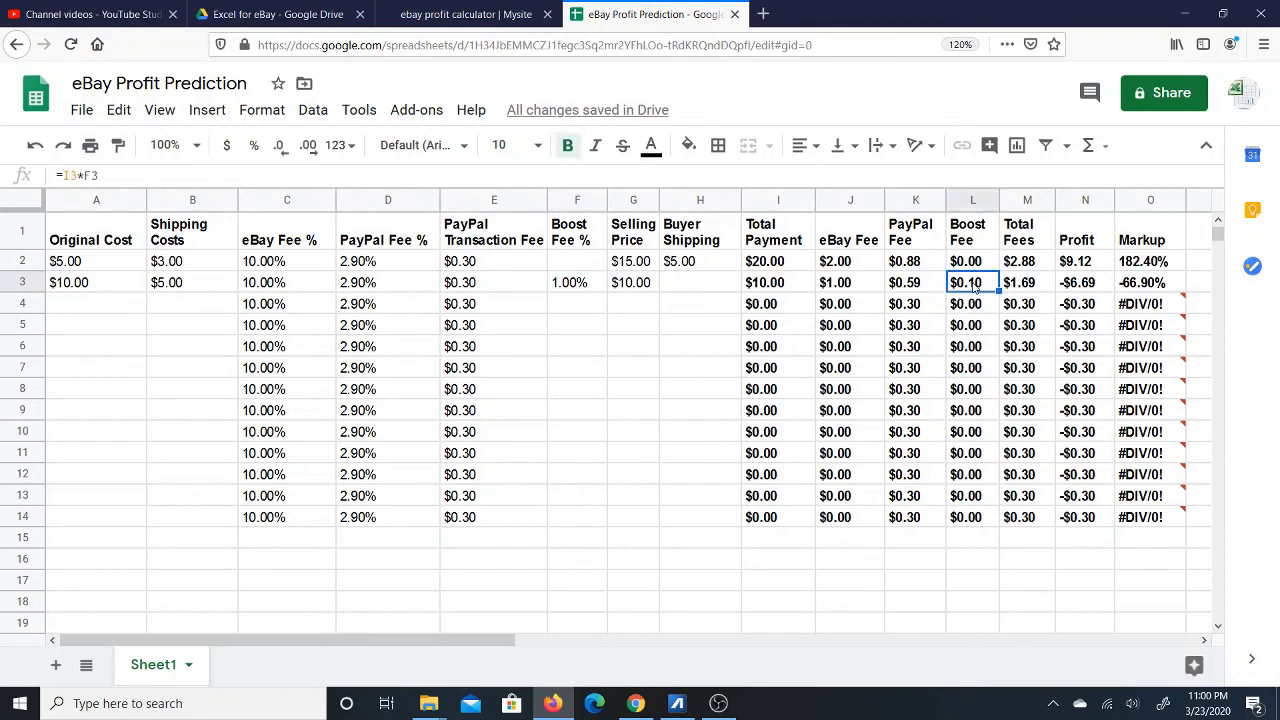
# Review row 3's boost rate, selling price, total fees, profit, shipping and original cost values.
pyautogui.click(594, 289)
pyautogui.click(638, 292)
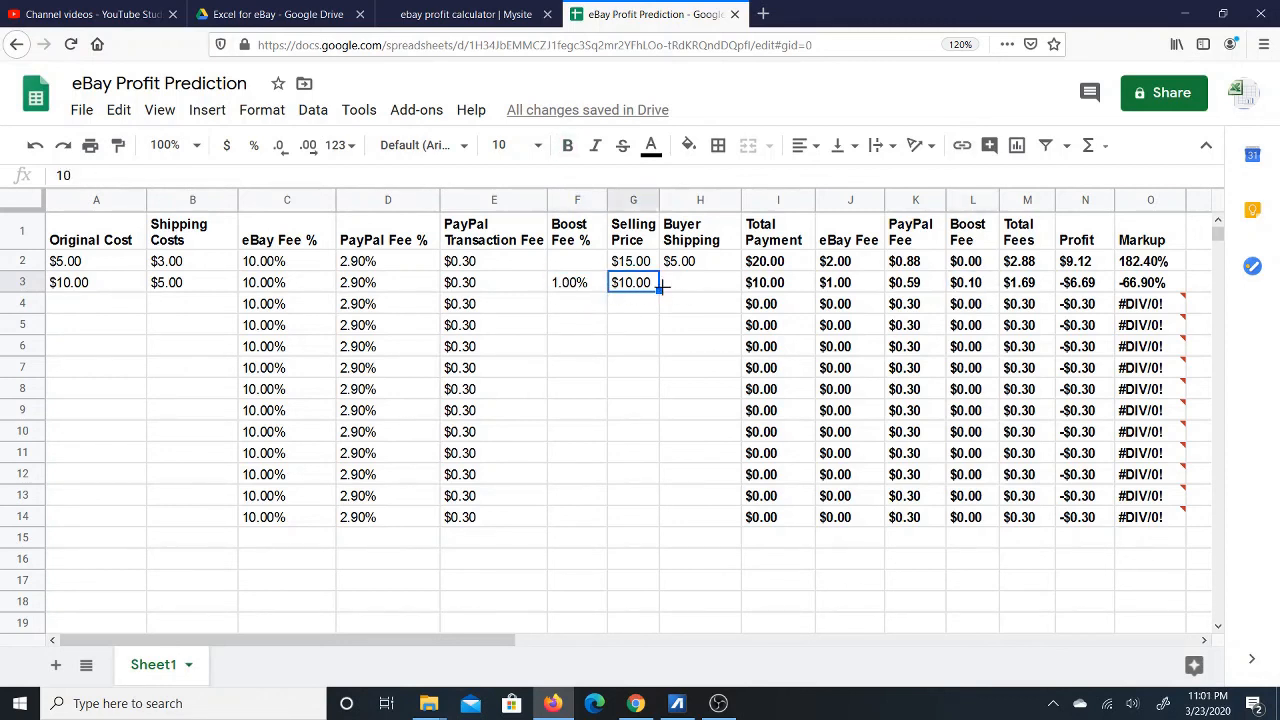
pyautogui.click(688, 290)
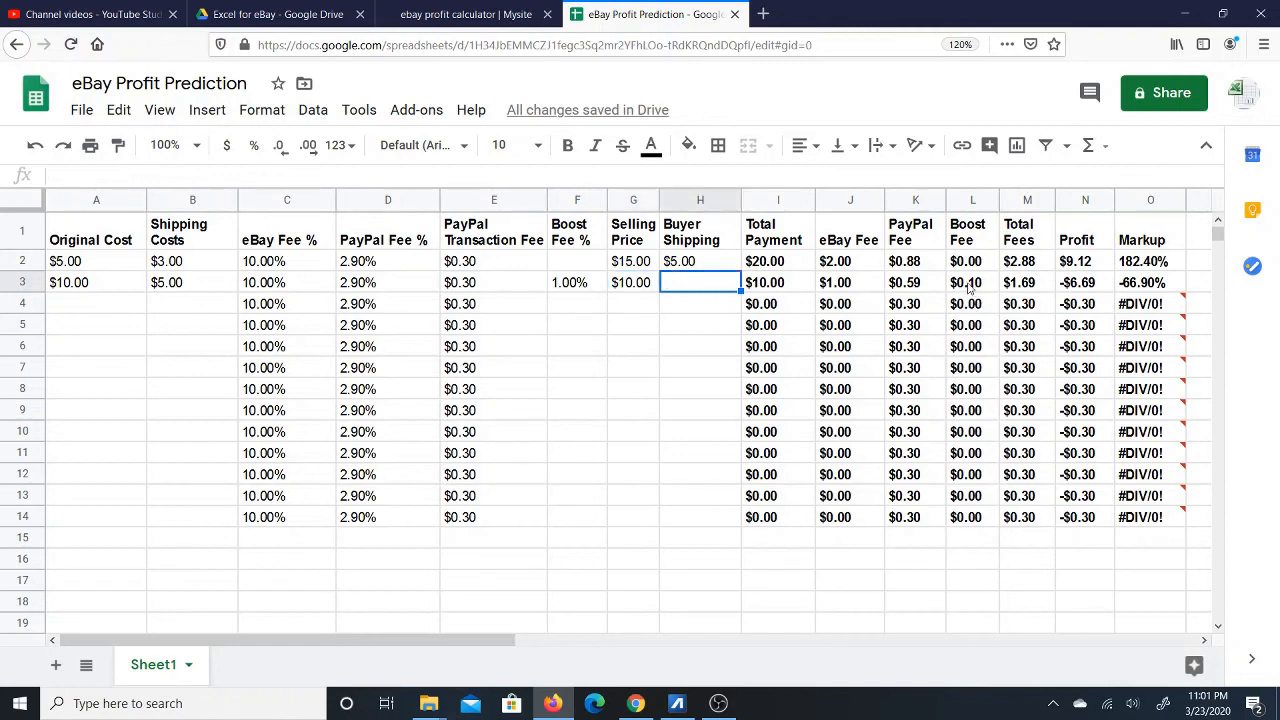
pyautogui.click(1025, 287)
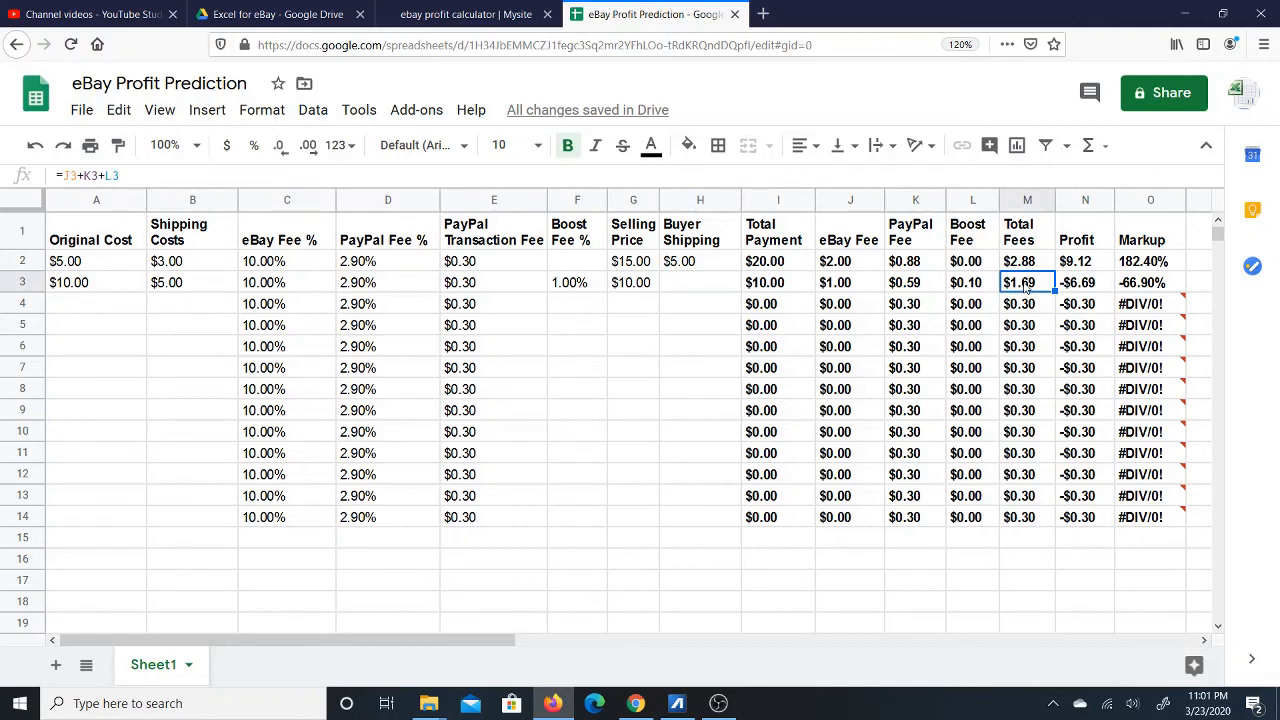
pyautogui.click(1086, 288)
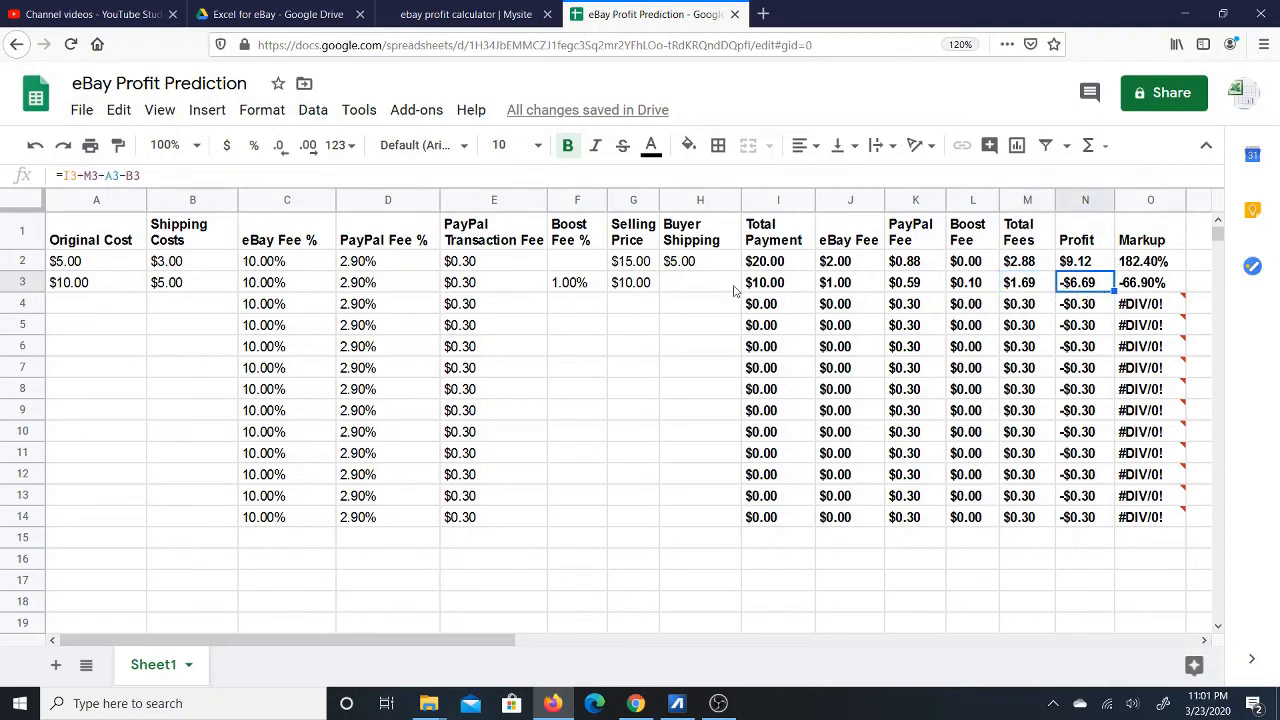
pyautogui.click(634, 288)
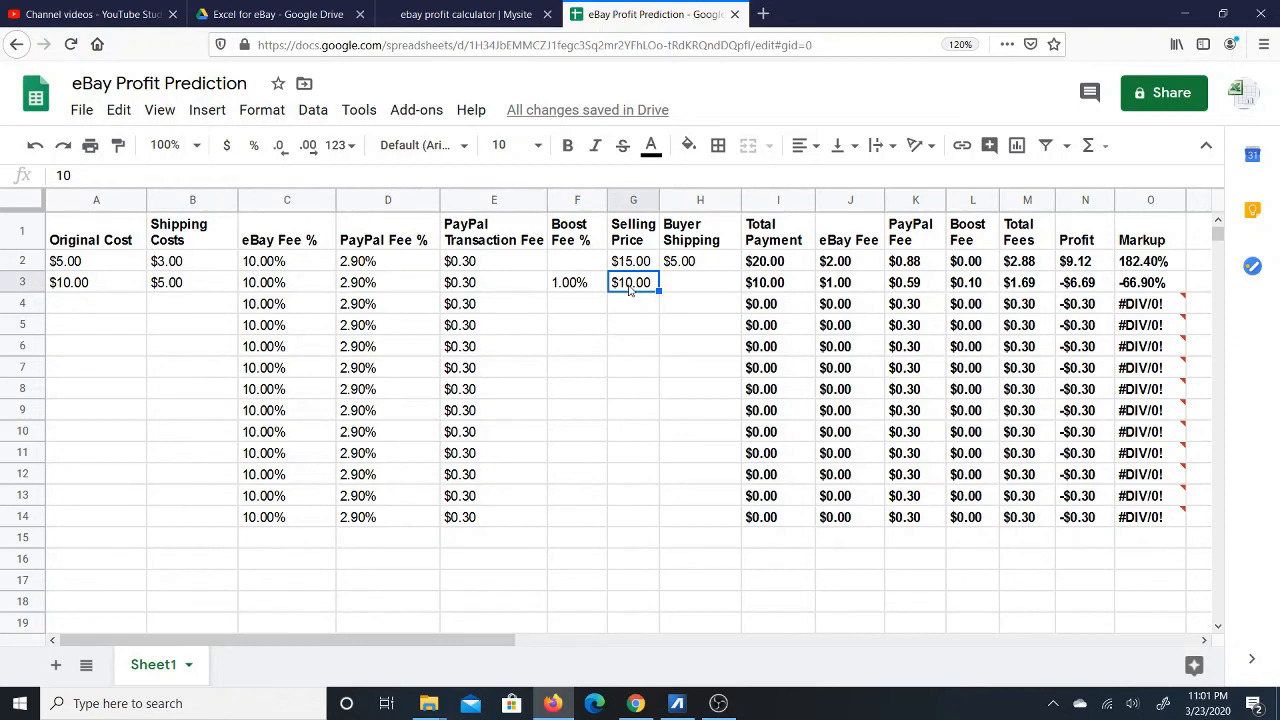
pyautogui.click(1076, 292)
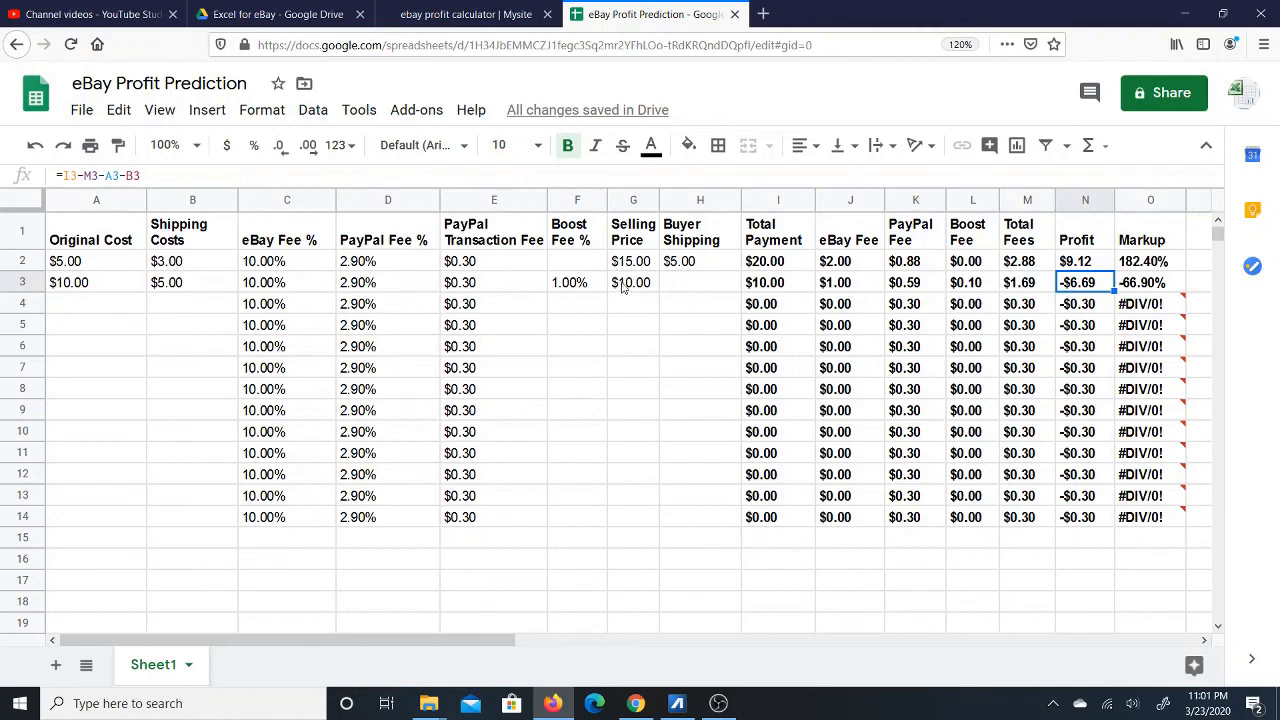
pyautogui.click(177, 287)
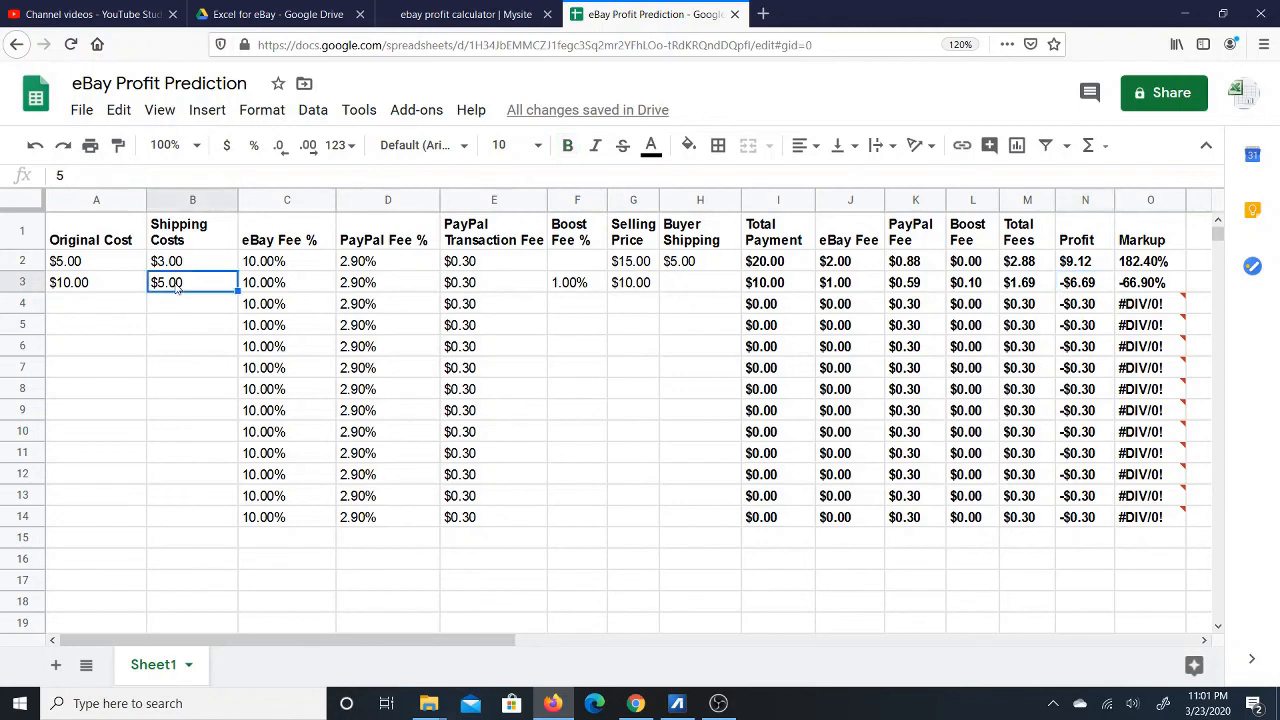
pyautogui.click(633, 287)
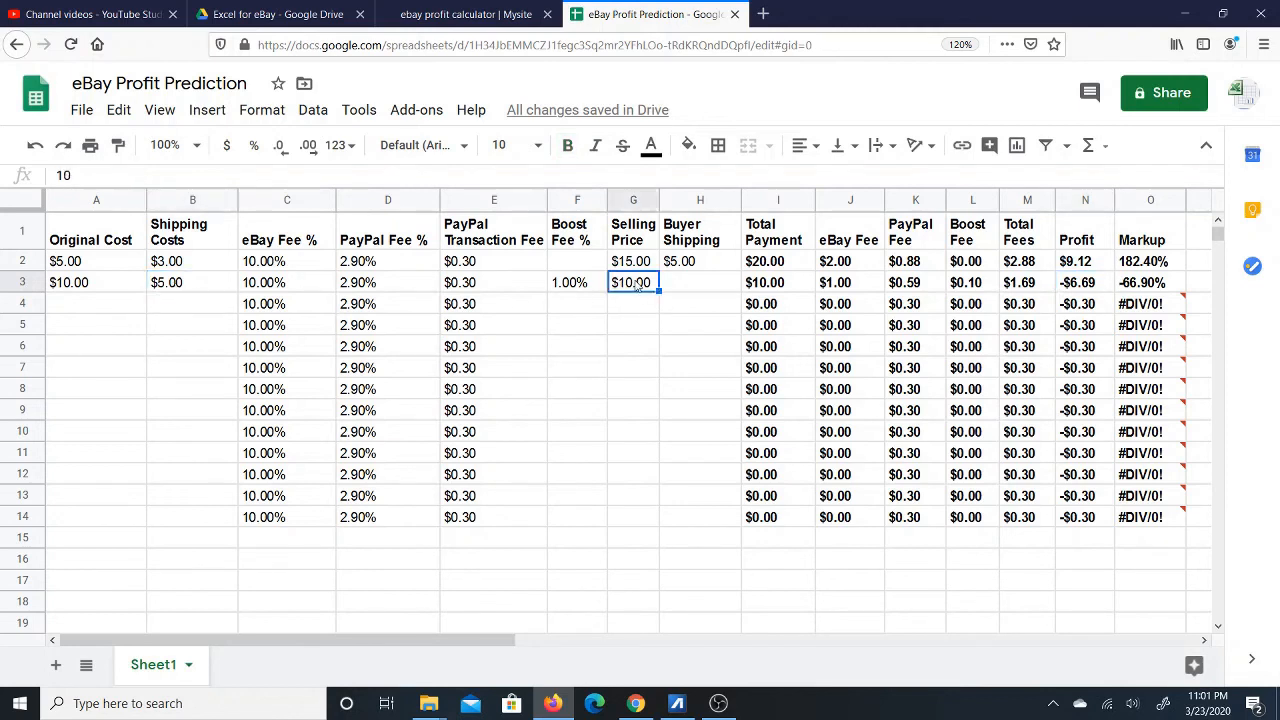
pyautogui.click(100, 288)
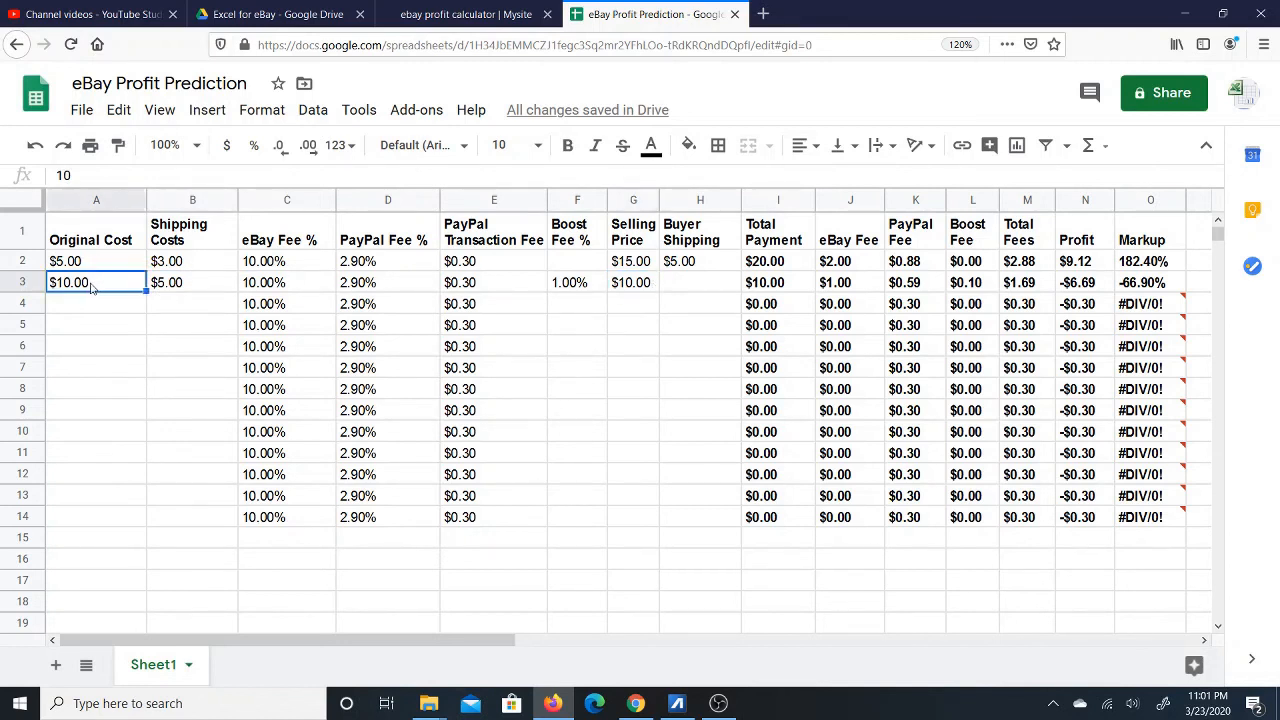
pyautogui.click(196, 289)
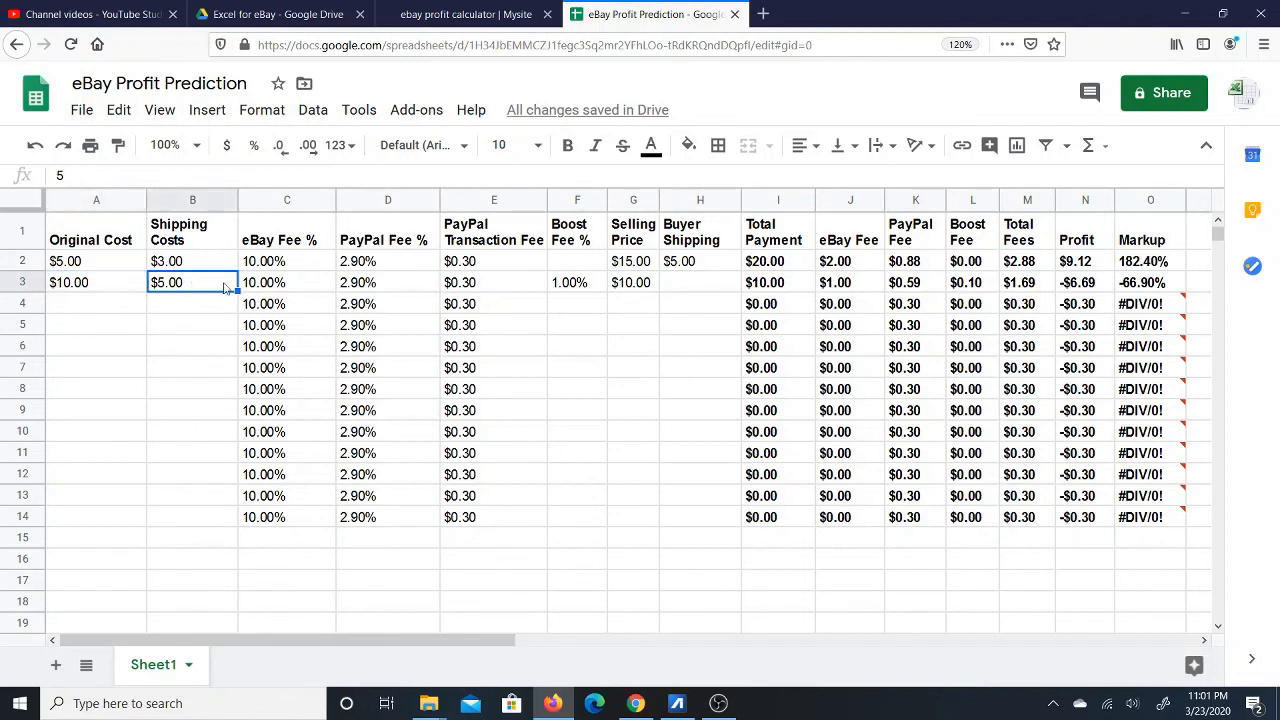
# Set the second item's Selling Price to 20, yielding $1.92 profit and 19.20% markup.
pyautogui.click(635, 284)
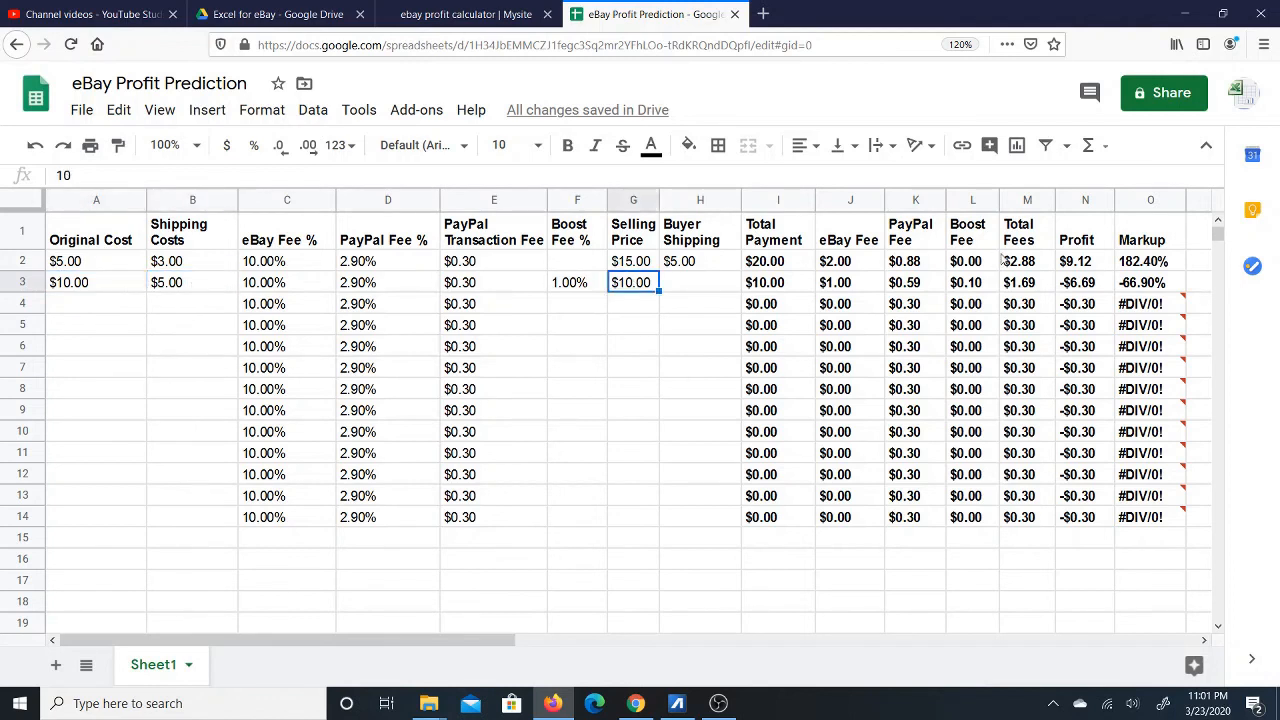
pyautogui.write('20')
pyautogui.press('Return')
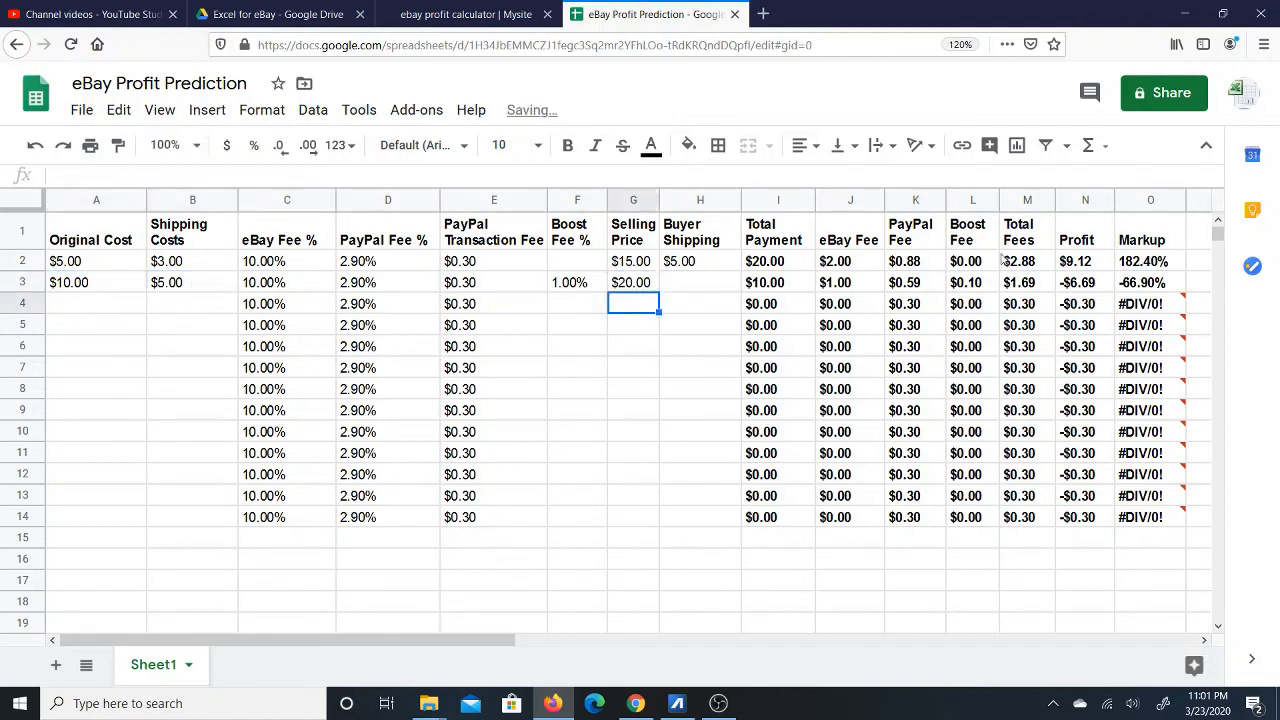
pyautogui.click(1092, 285)
pyautogui.click(1150, 286)
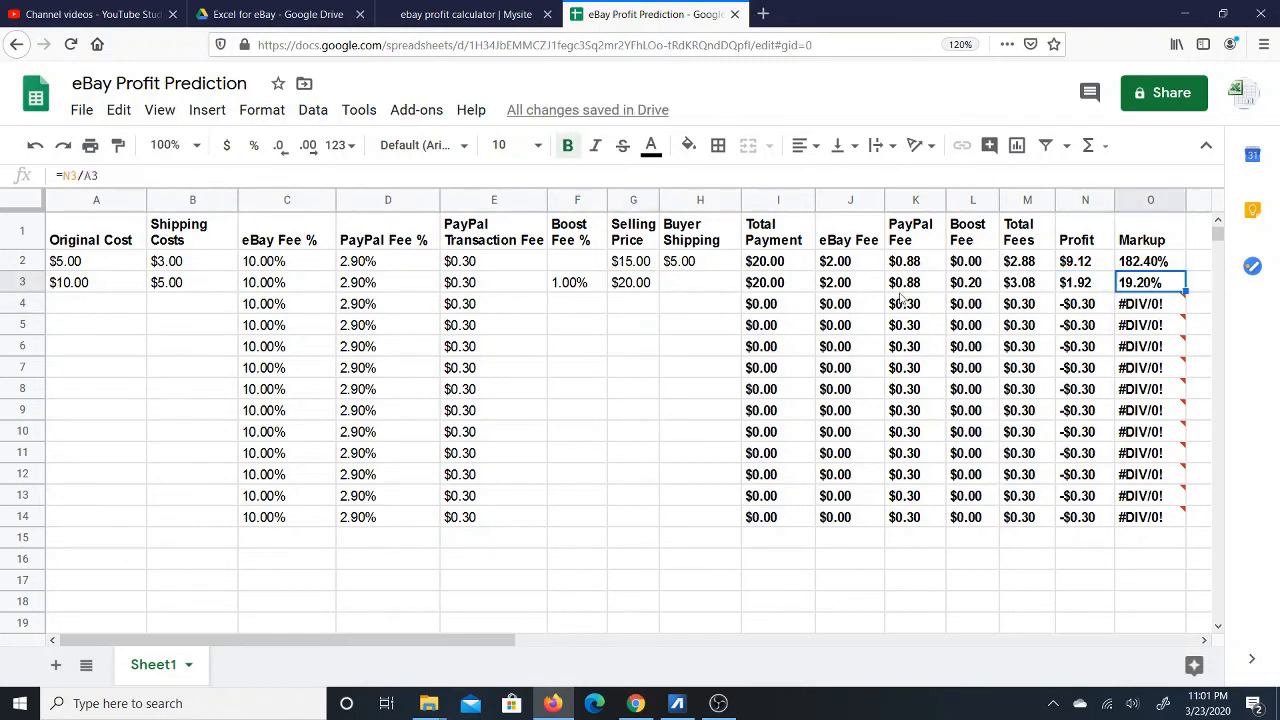
pyautogui.click(650, 289)
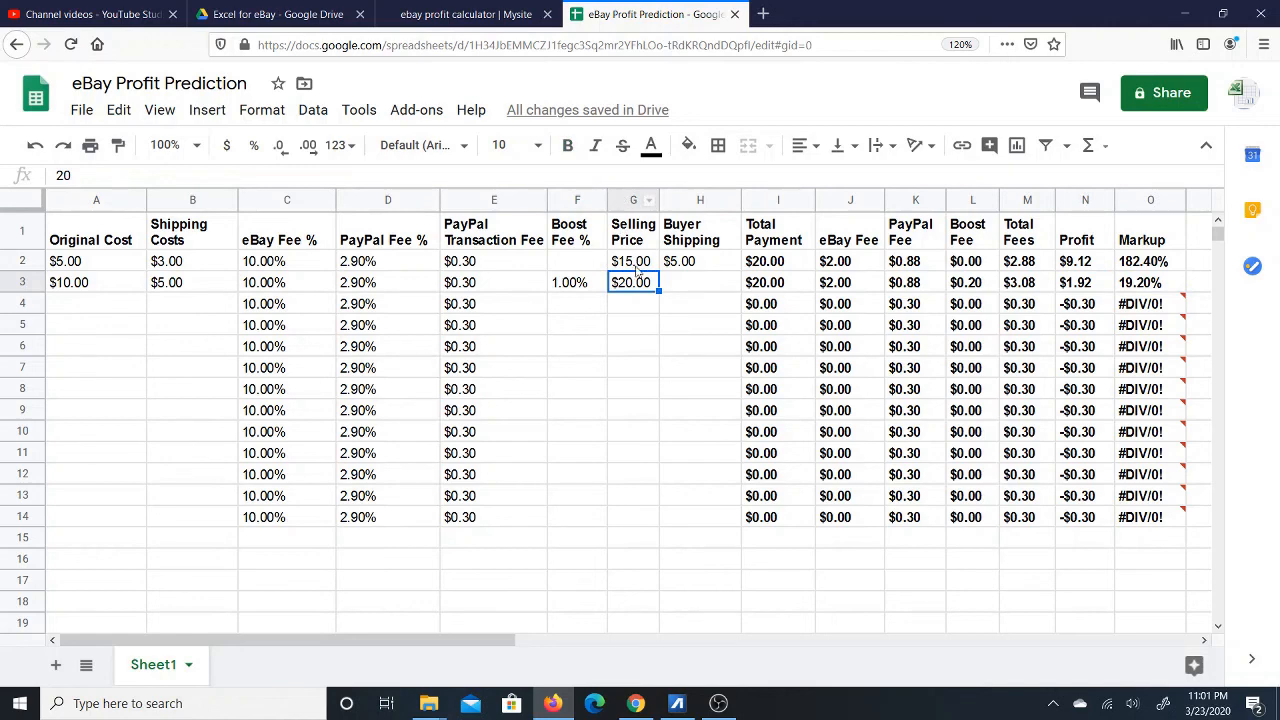
pyautogui.rightClick(625, 201)
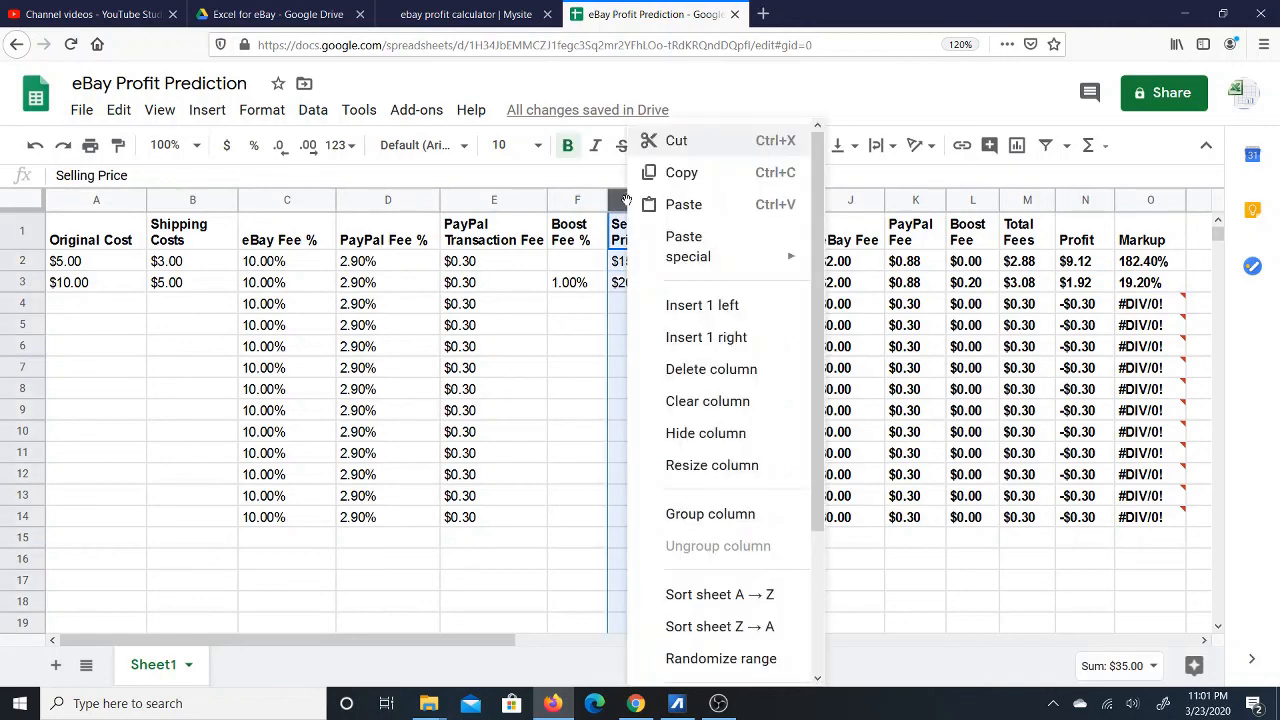
# Insert a blank column left of Selling Price headed 'Break Even'.
pyautogui.click(697, 306)
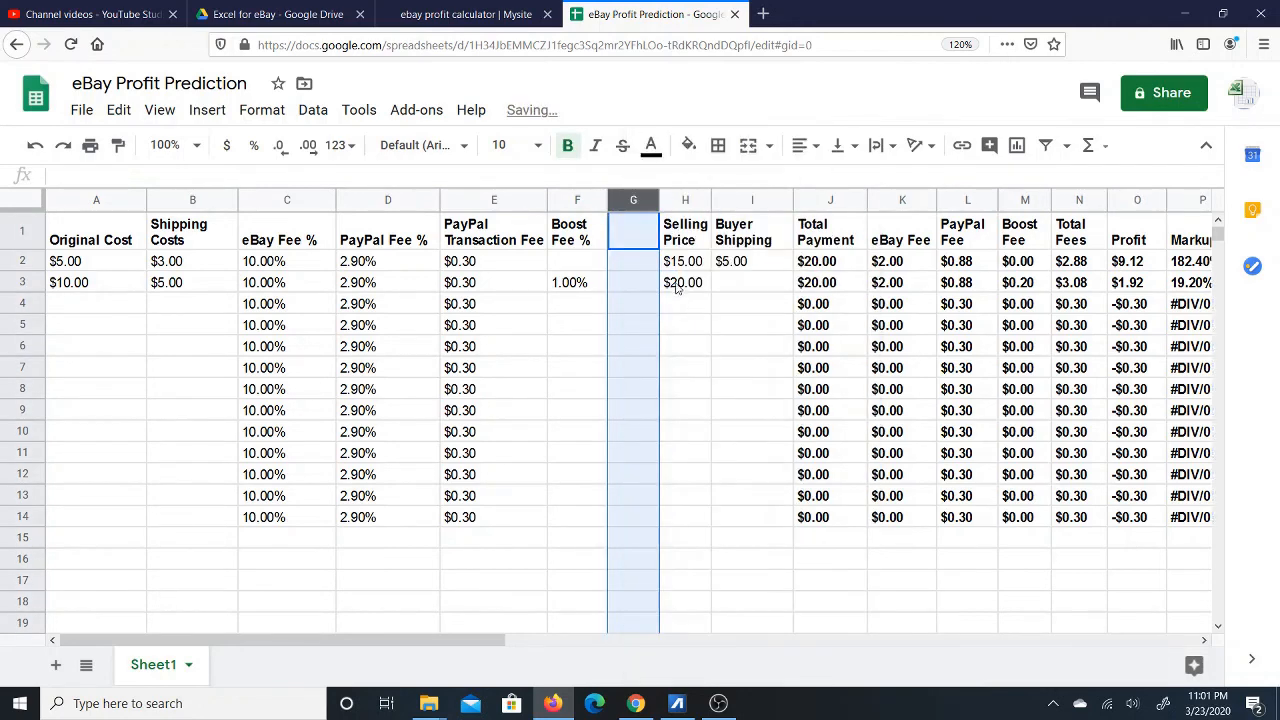
pyautogui.click(630, 236)
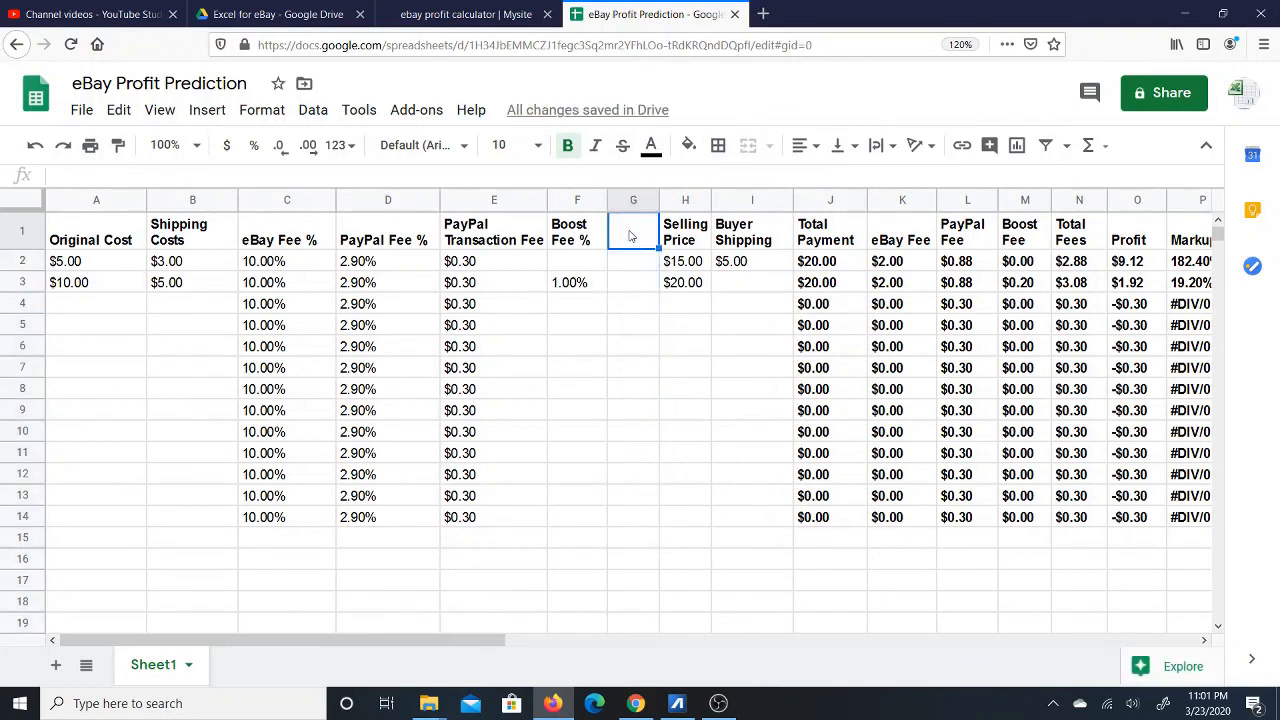
pyautogui.write('Break')
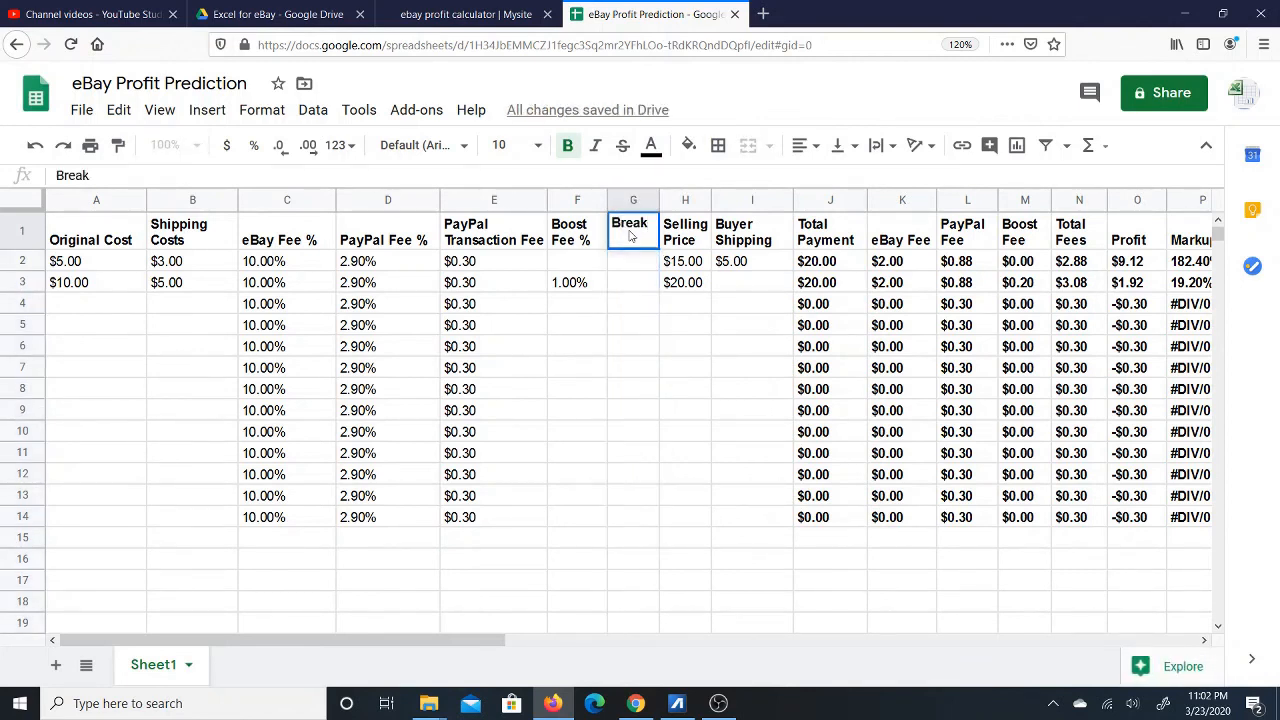
pyautogui.write(' Even')
pyautogui.press('Return')
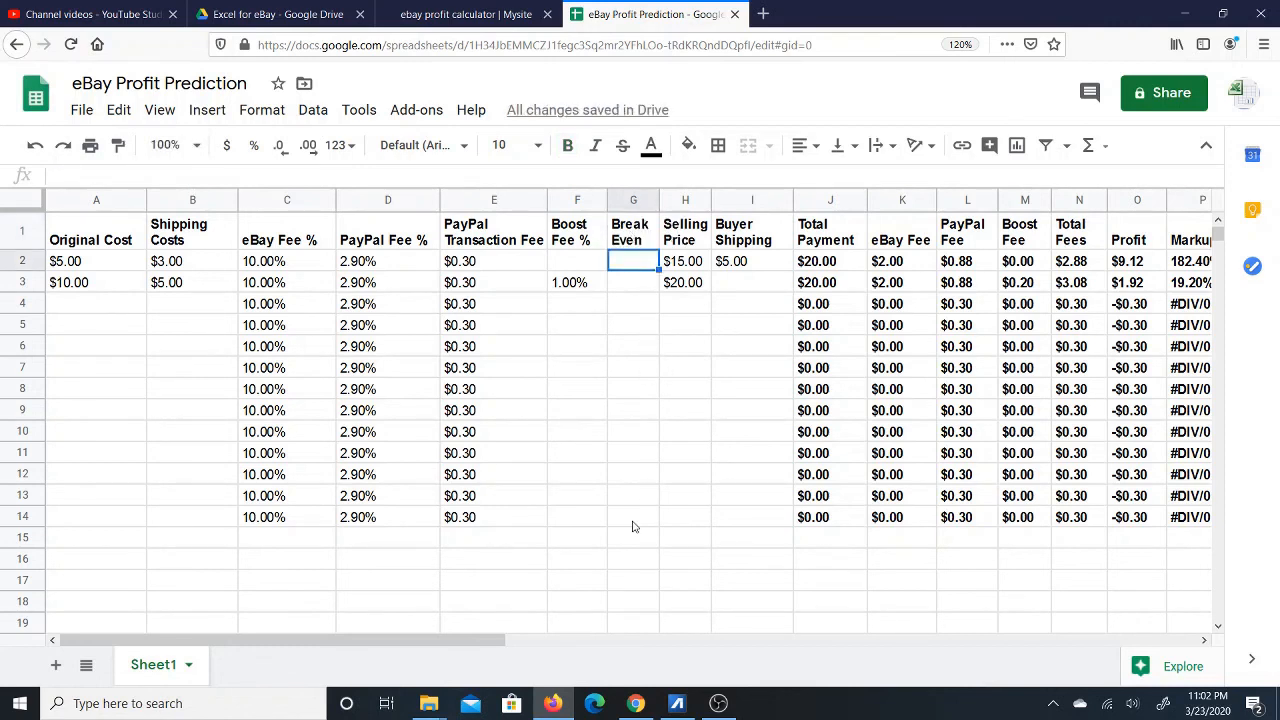
pyautogui.moveTo(642, 519); pyautogui.dragTo(650, 228)
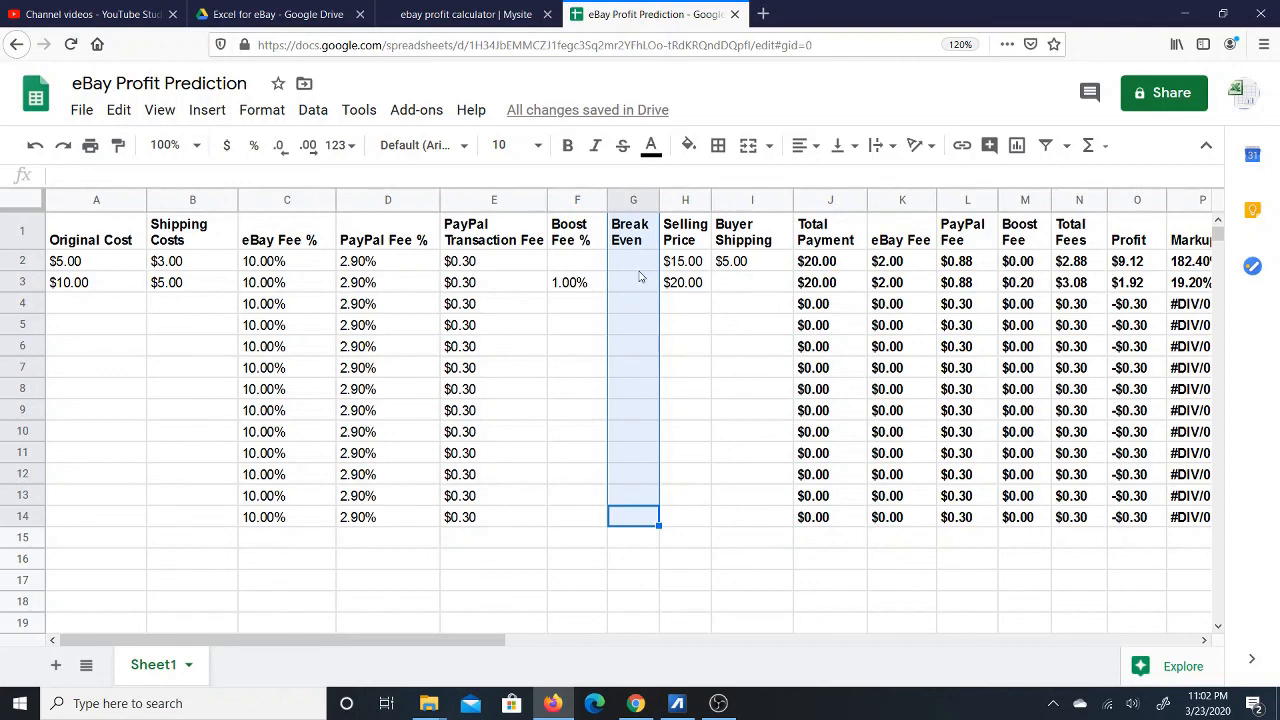
pyautogui.click(752, 284)
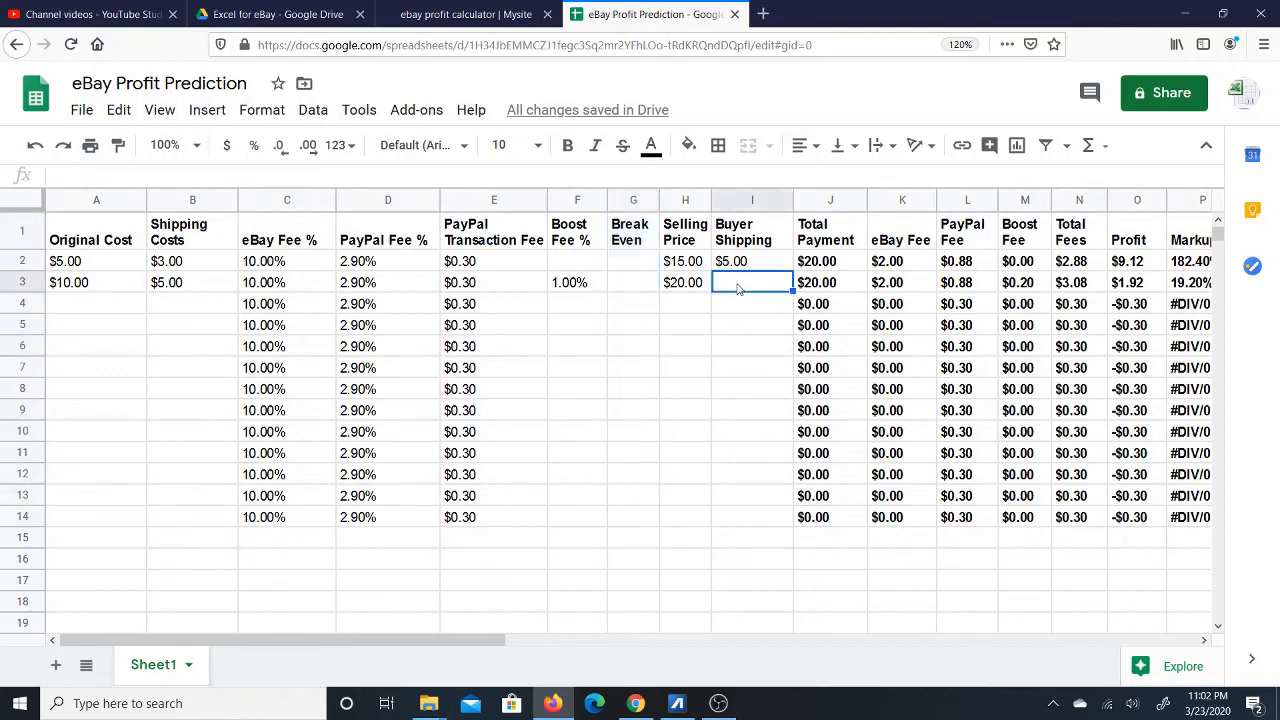
# Insert a blank column to the left of Original Cost.
pyautogui.moveTo(121, 312); pyautogui.dragTo(125, 518)
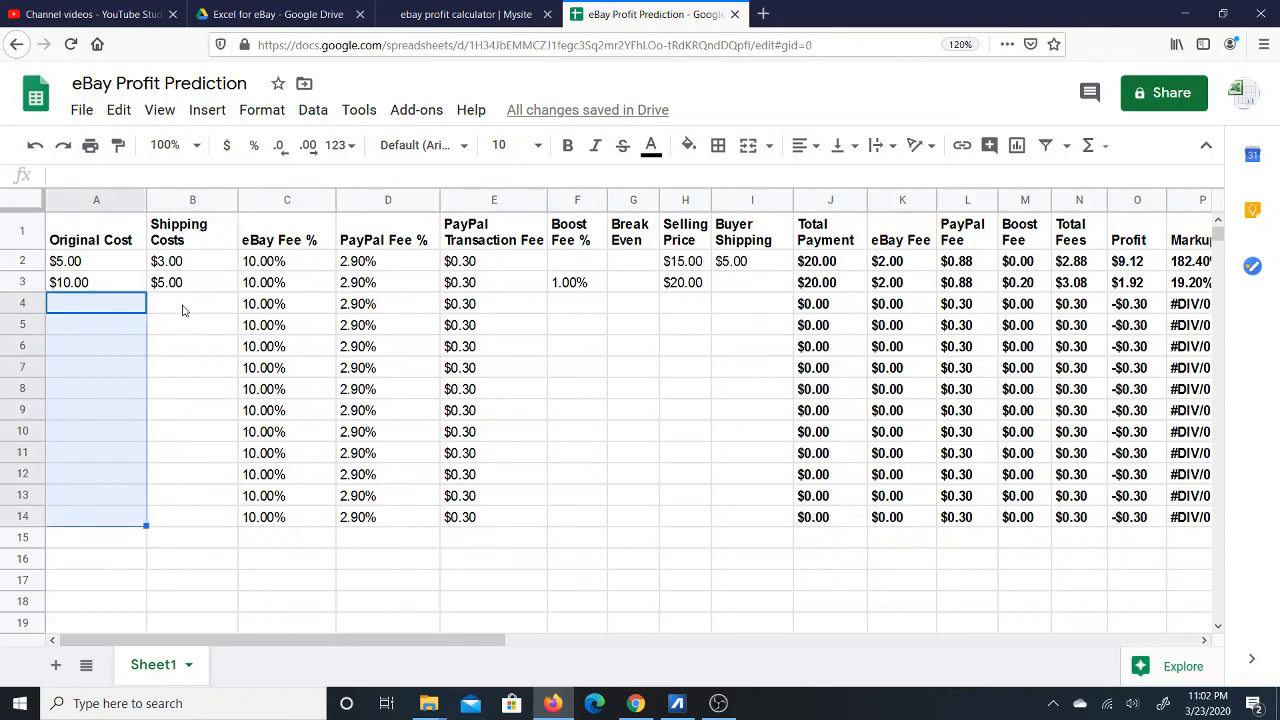
pyautogui.moveTo(183, 306); pyautogui.dragTo(200, 519)
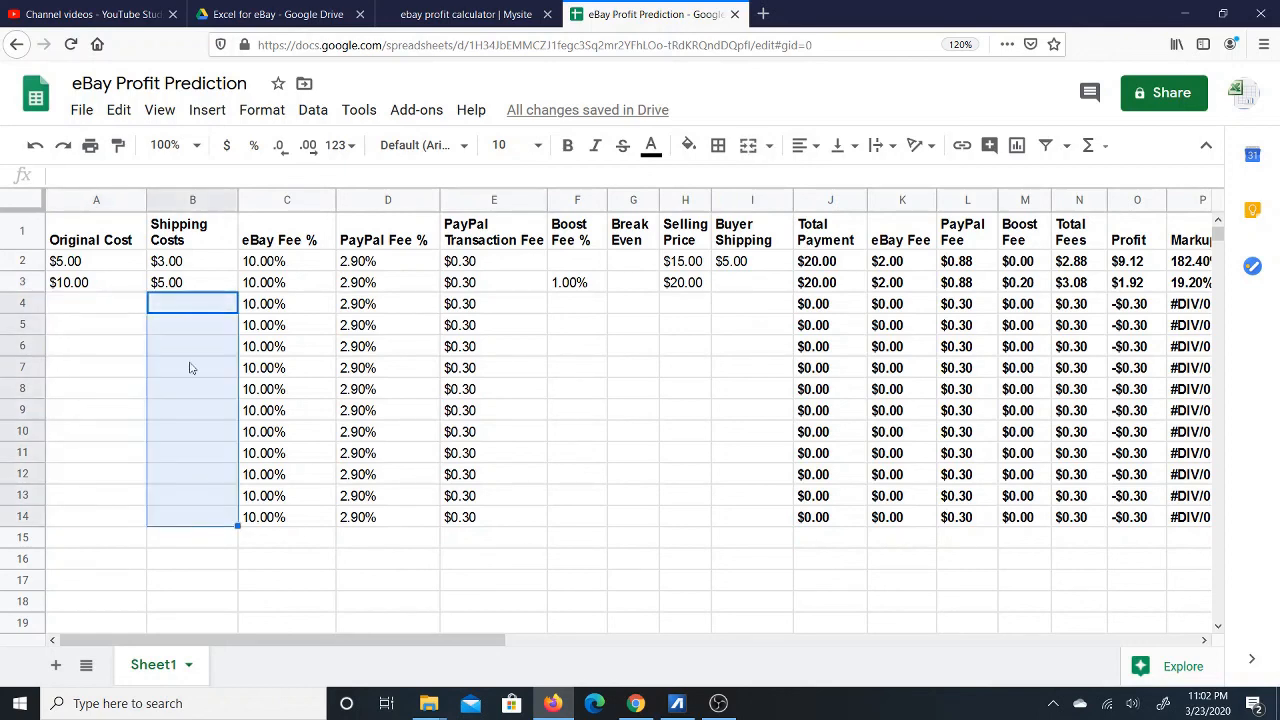
pyautogui.click(97, 200)
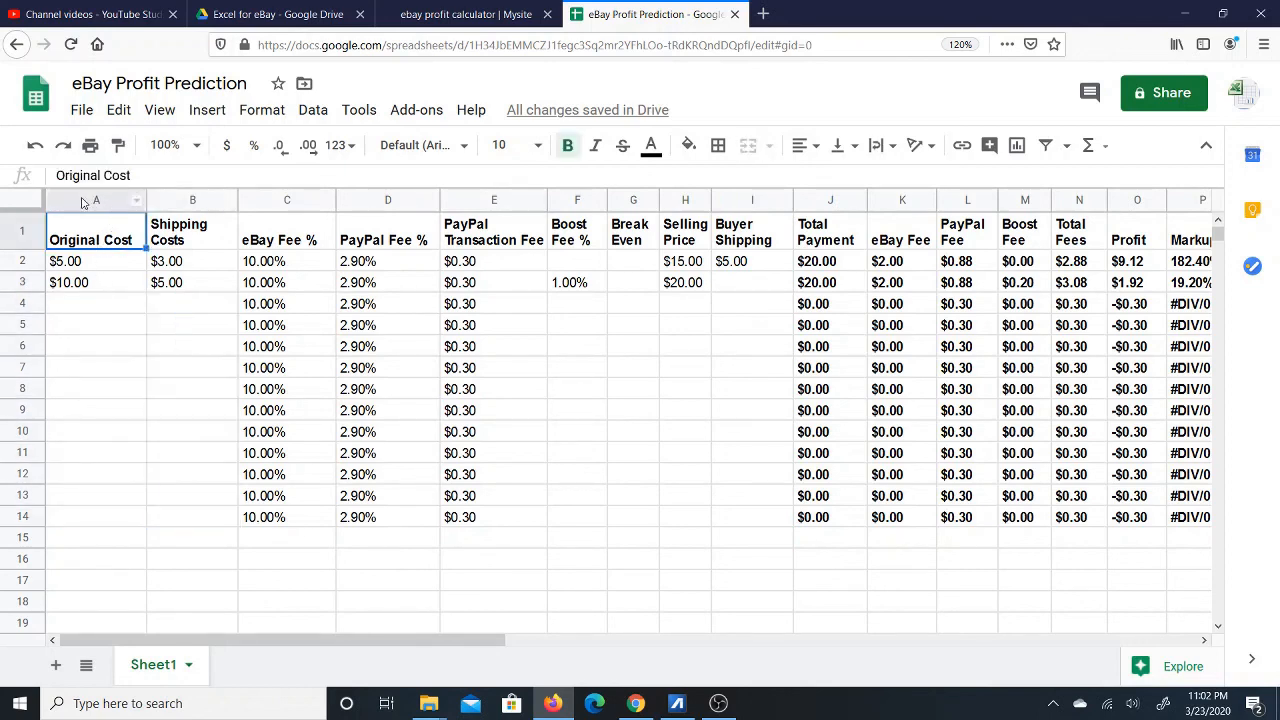
pyautogui.rightClick(83, 203)
pyautogui.click(83, 203)
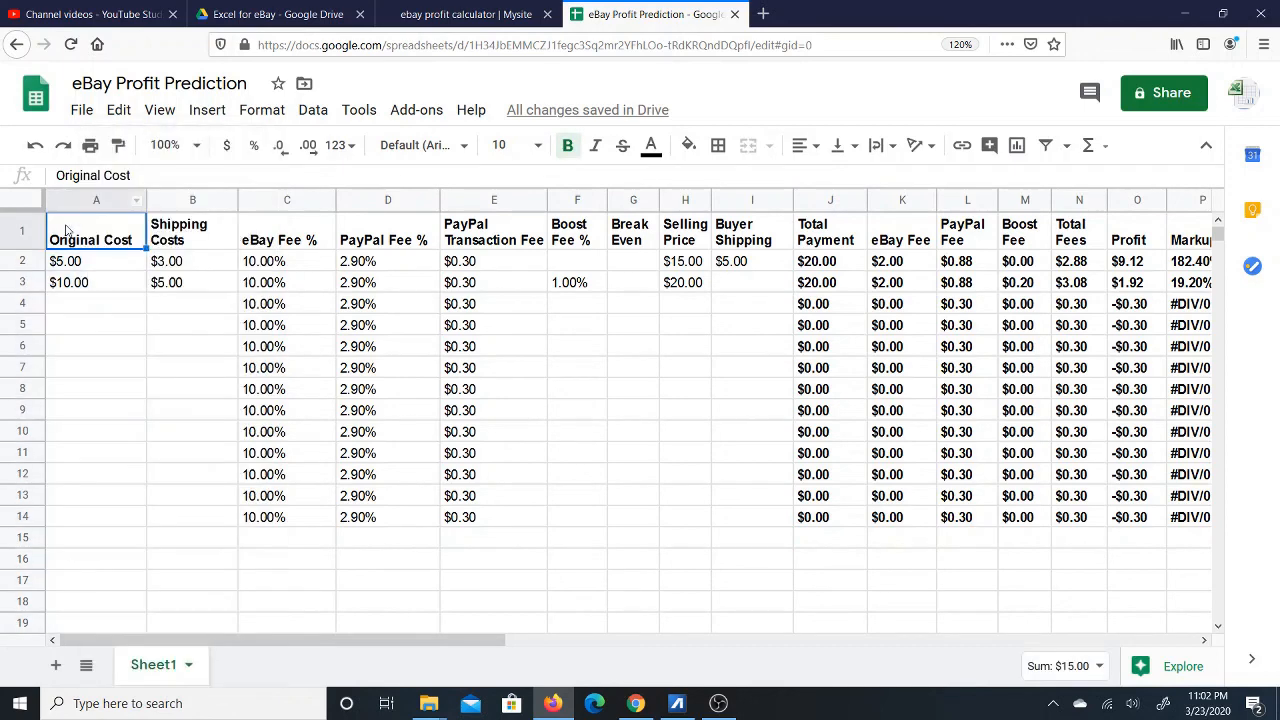
pyautogui.rightClick(74, 203)
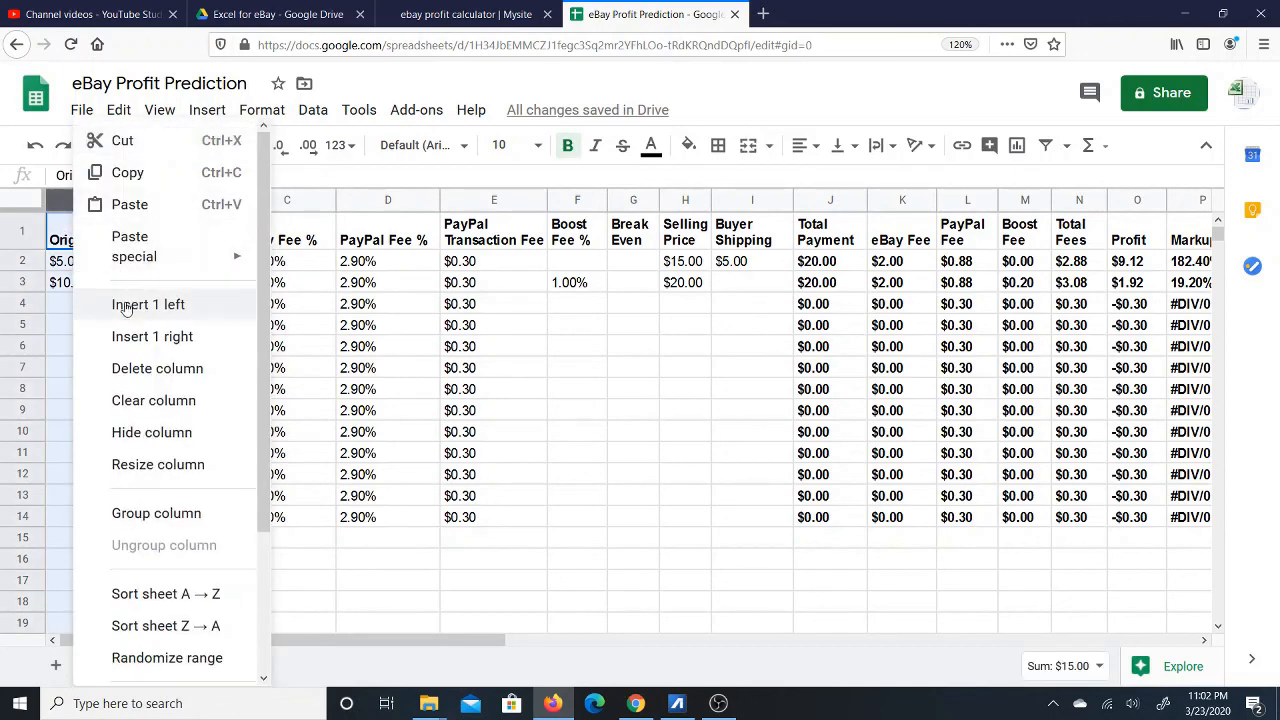
pyautogui.click(127, 304)
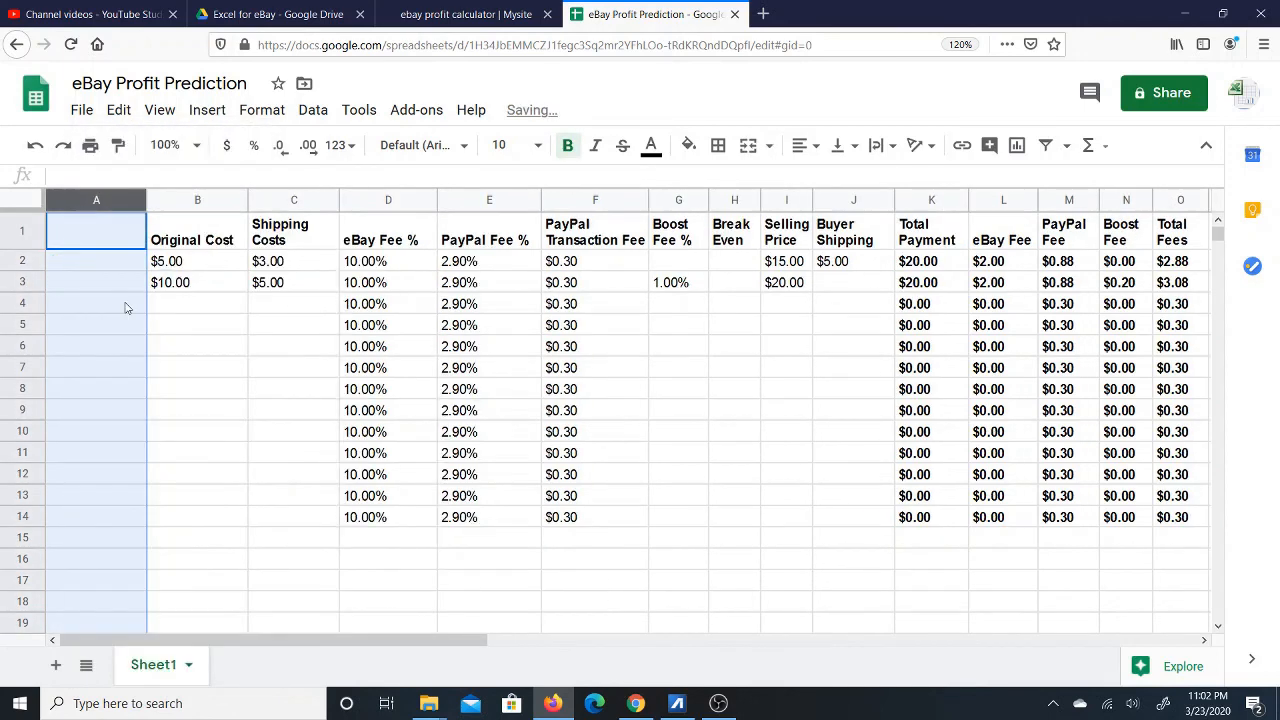
# Head the new first column 'Item' in cell A1.
pyautogui.click(100, 226)
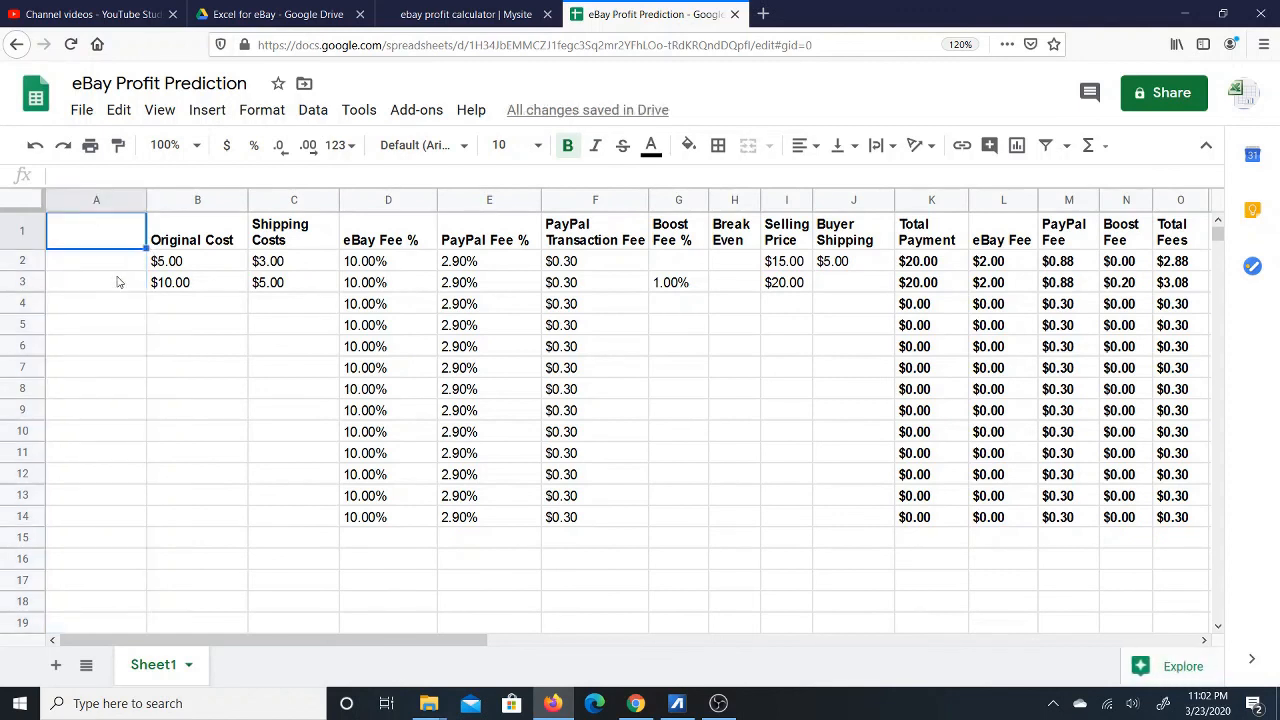
pyautogui.write('Ite')
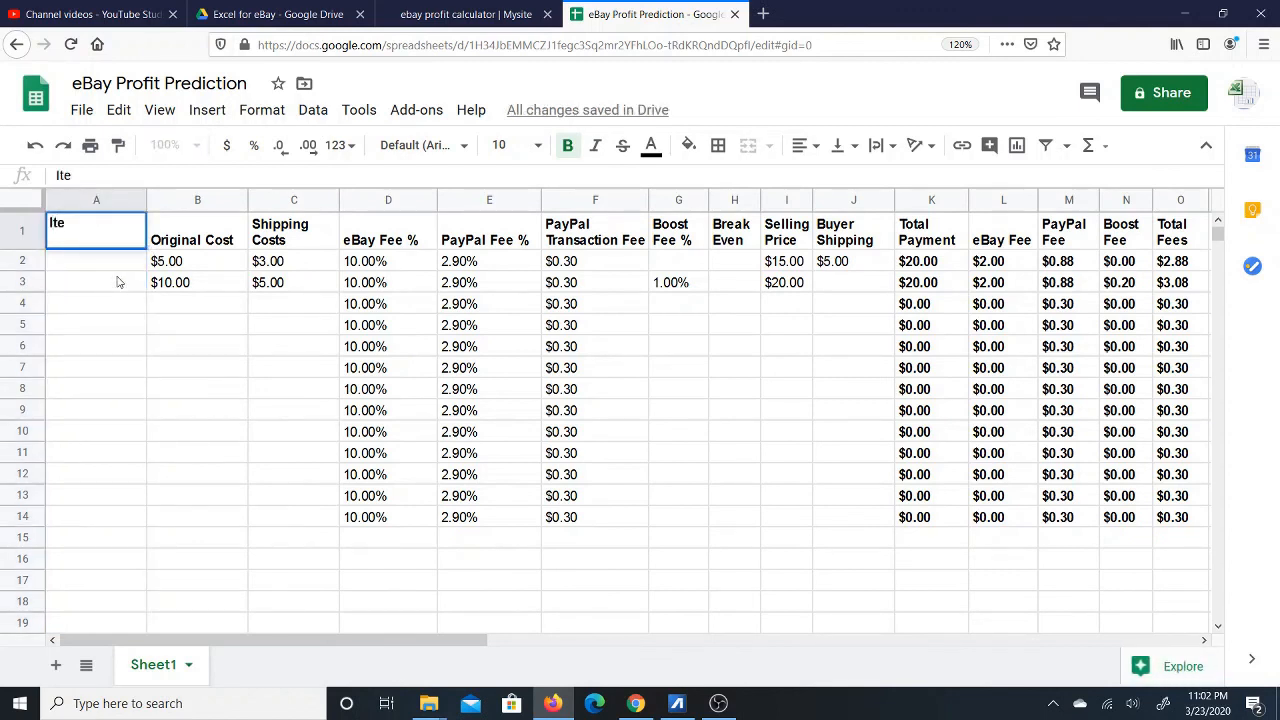
pyautogui.write('m')
pyautogui.press('Return')
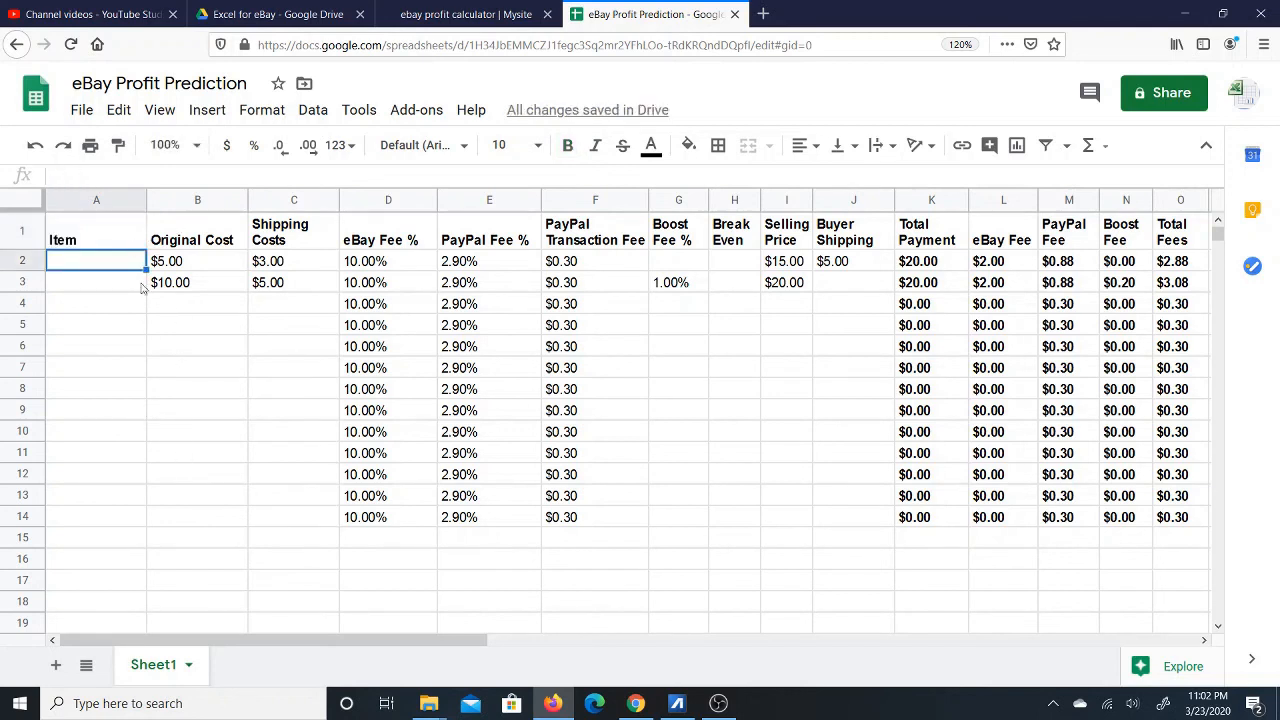
pyautogui.moveTo(104, 263); pyautogui.dragTo(97, 514)
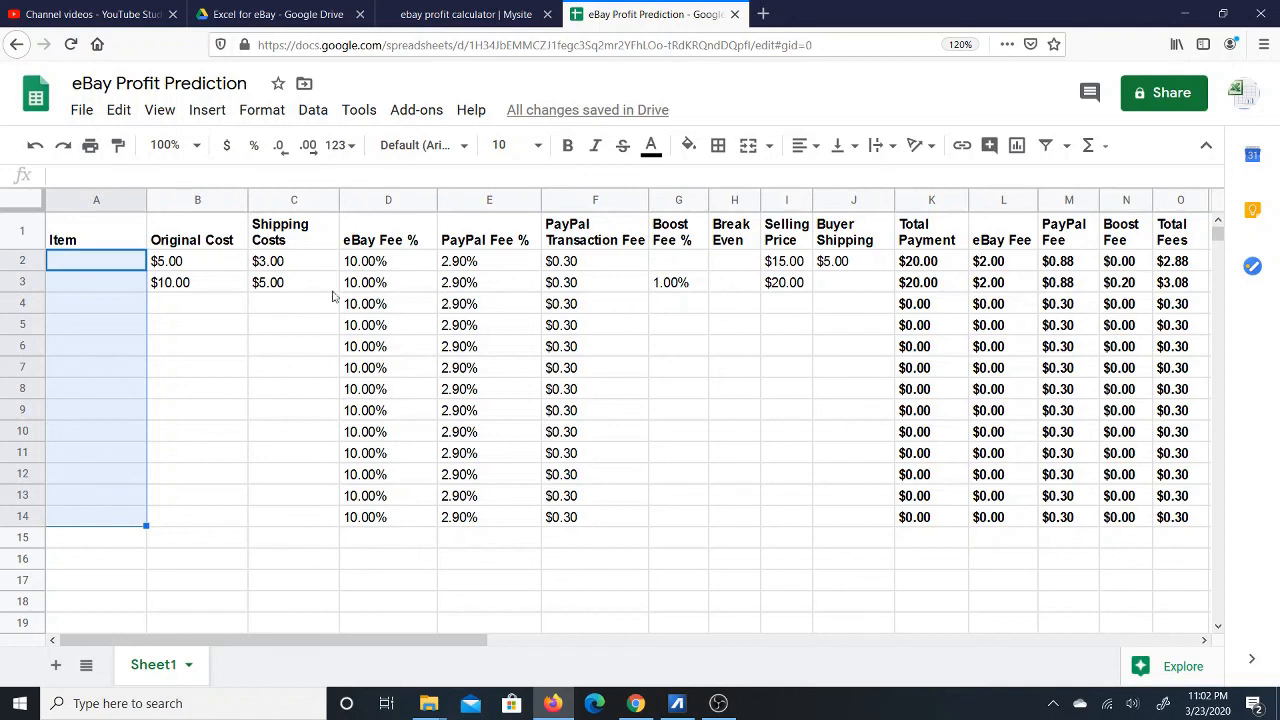
pyautogui.click(101, 237)
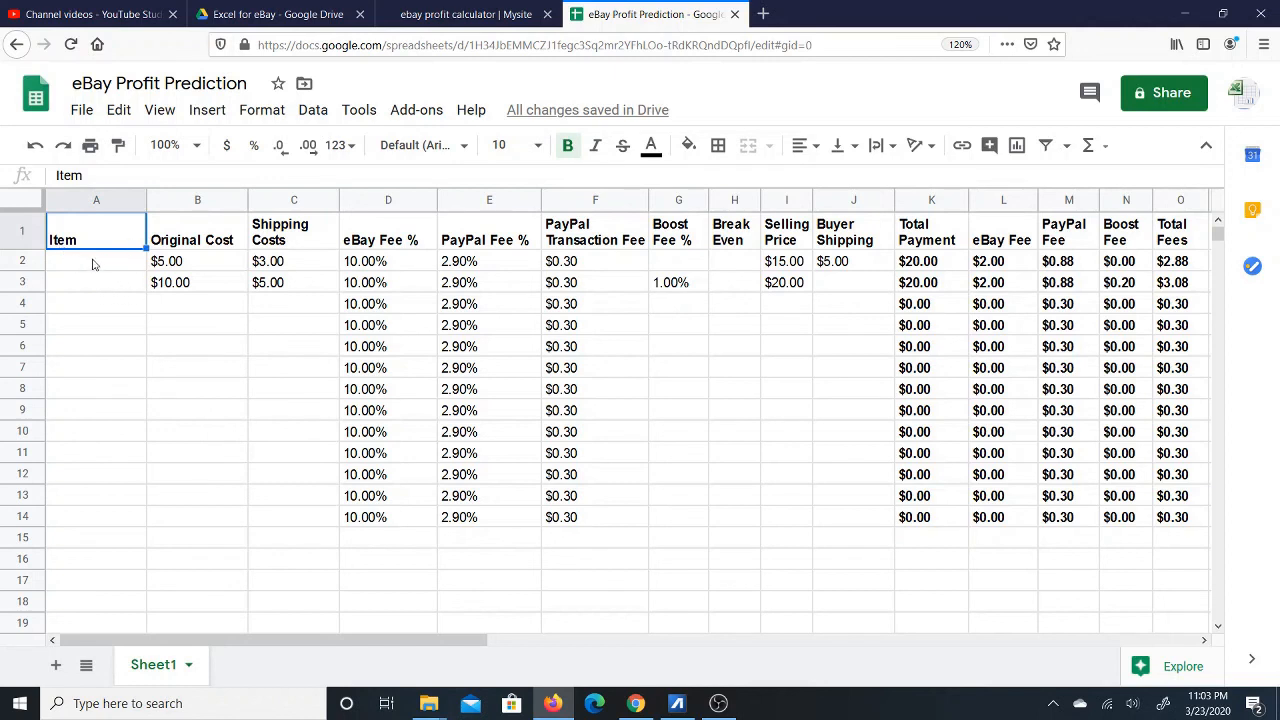
pyautogui.click(93, 264)
pyautogui.moveTo(93, 264)
pyautogui.mouseDown()
pyautogui.moveTo(92, 282)
pyautogui.moveTo(93, 261)
pyautogui.mouseUp()
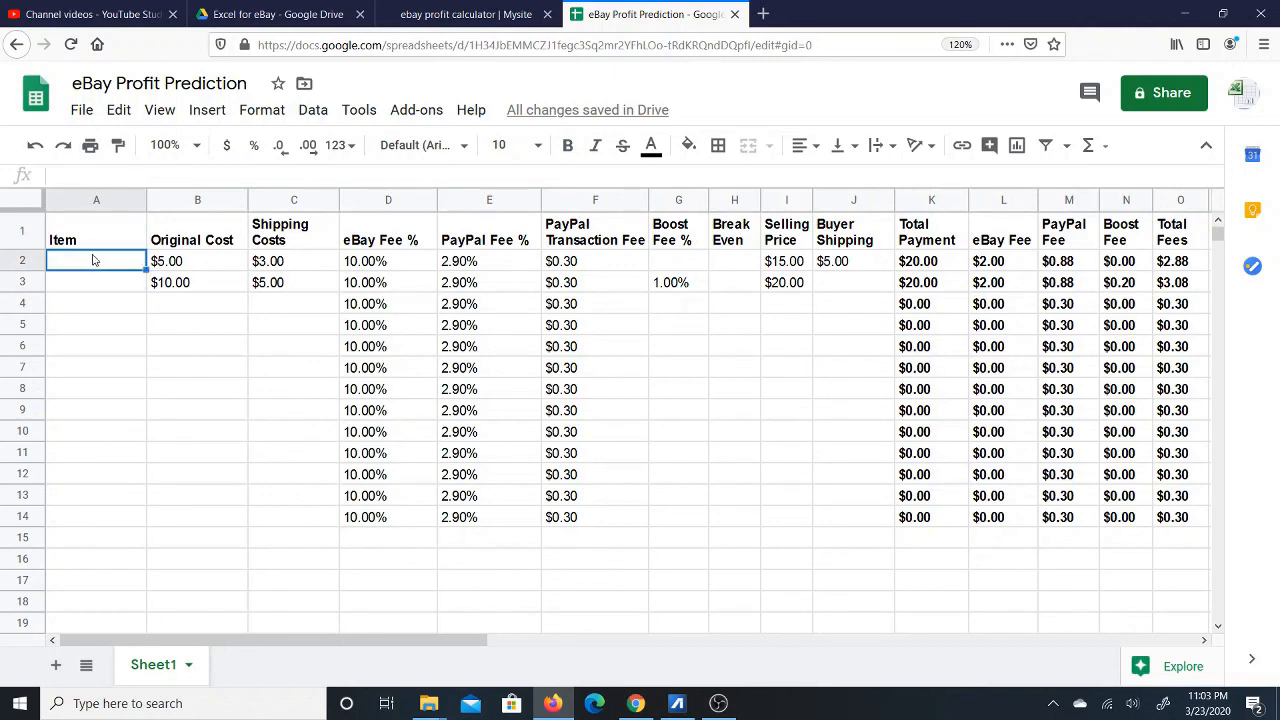